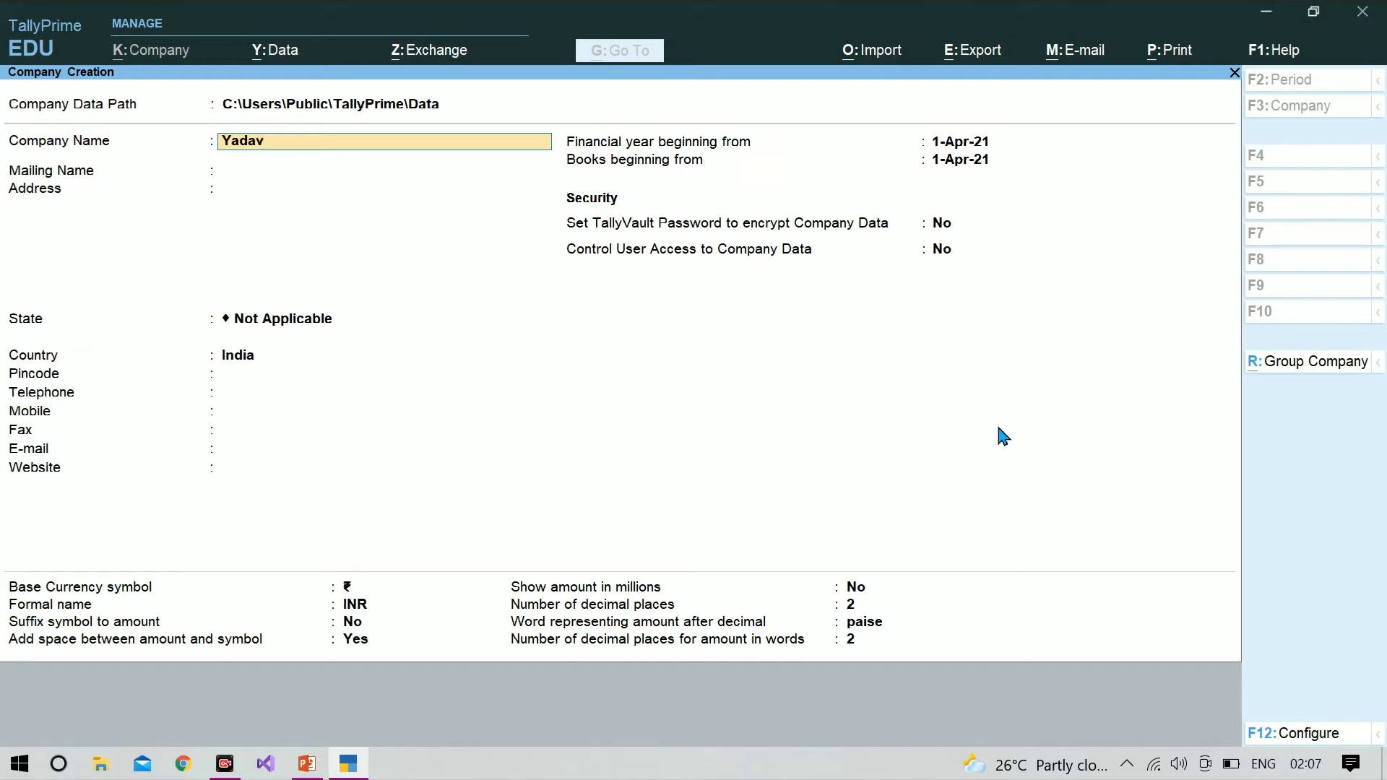
# Step: Name the new company Yadav Pvt Ltd, keep the same mailing name and leave the address blank
pyautogui.write('Pvt Ltd')
pyautogui.press('Return')
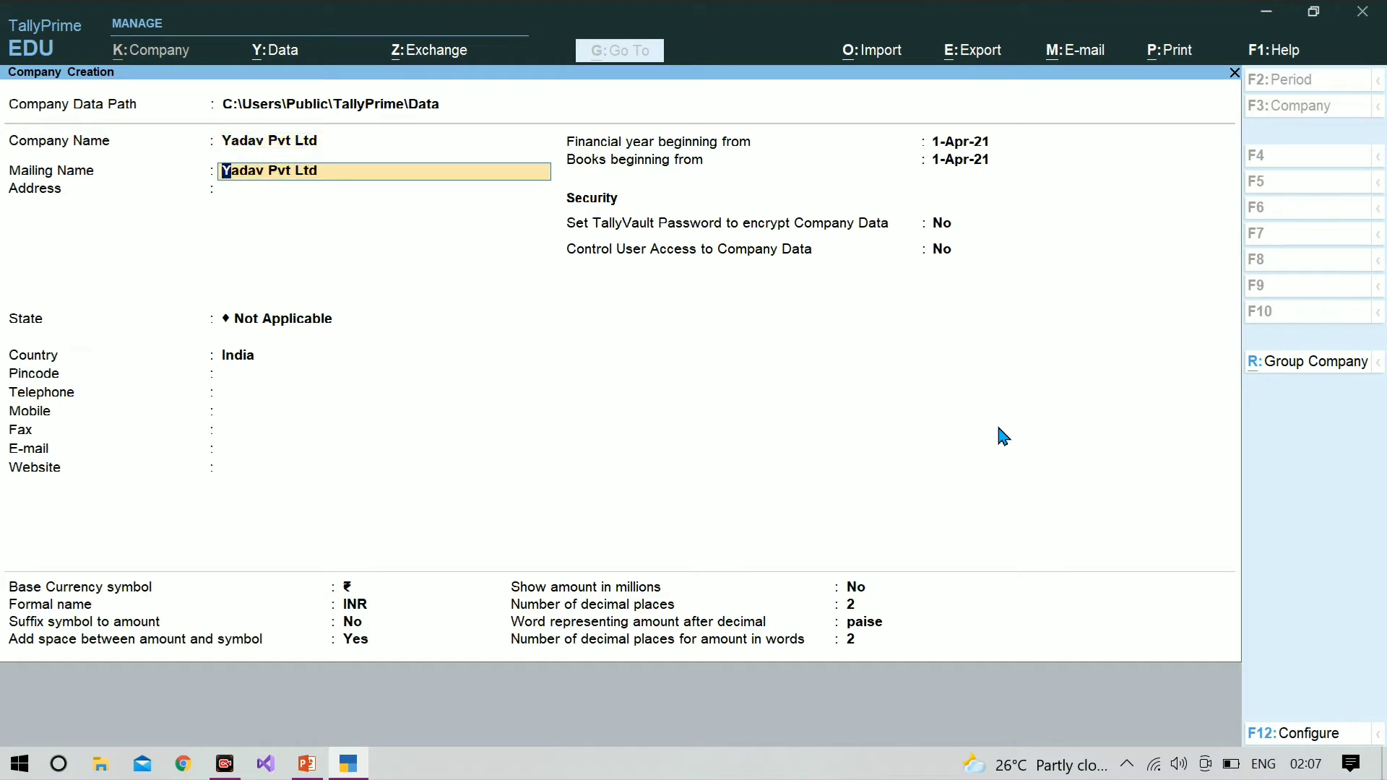
pyautogui.press('Return')
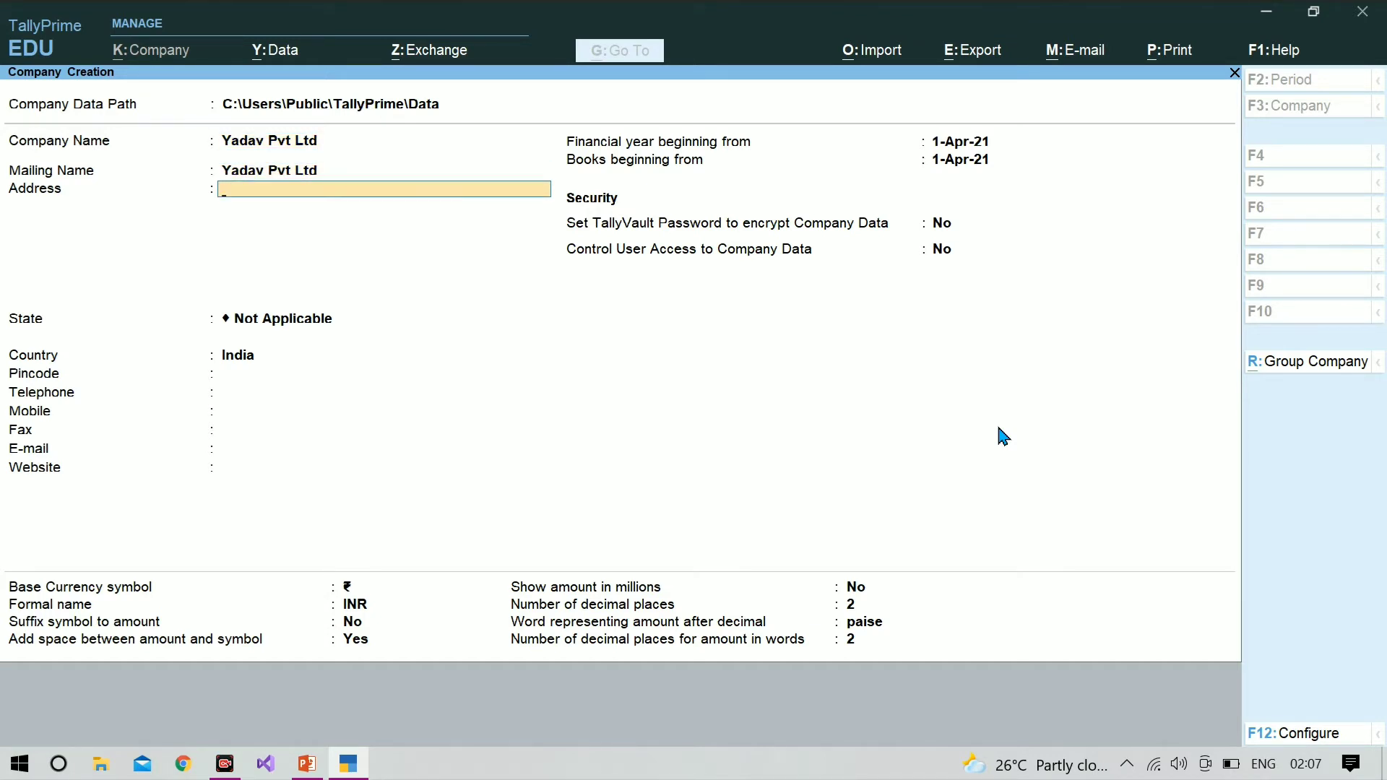
pyautogui.press('Return')
# Step: Set the company's state to Uttar Pradesh and keep India as the country
pyautogui.write('Utt')
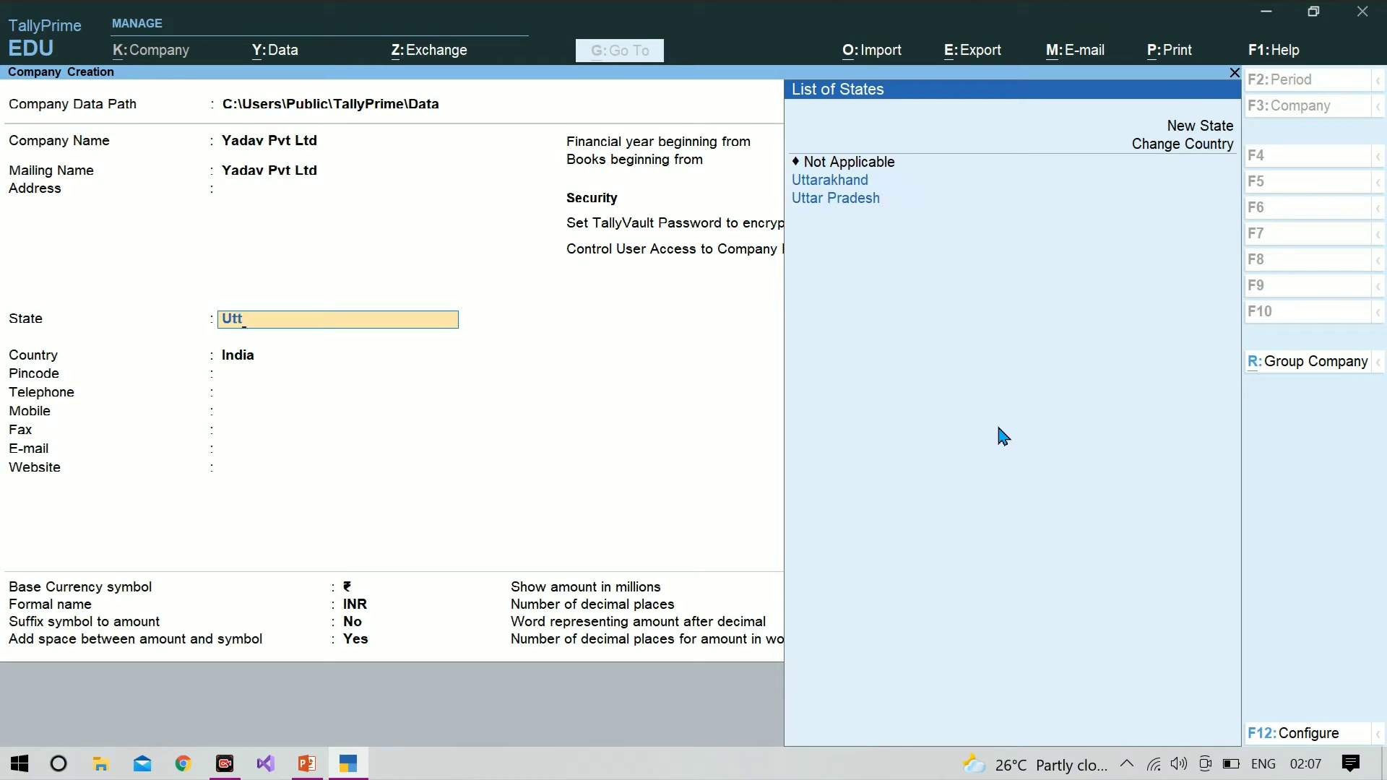
pyautogui.press('Down')
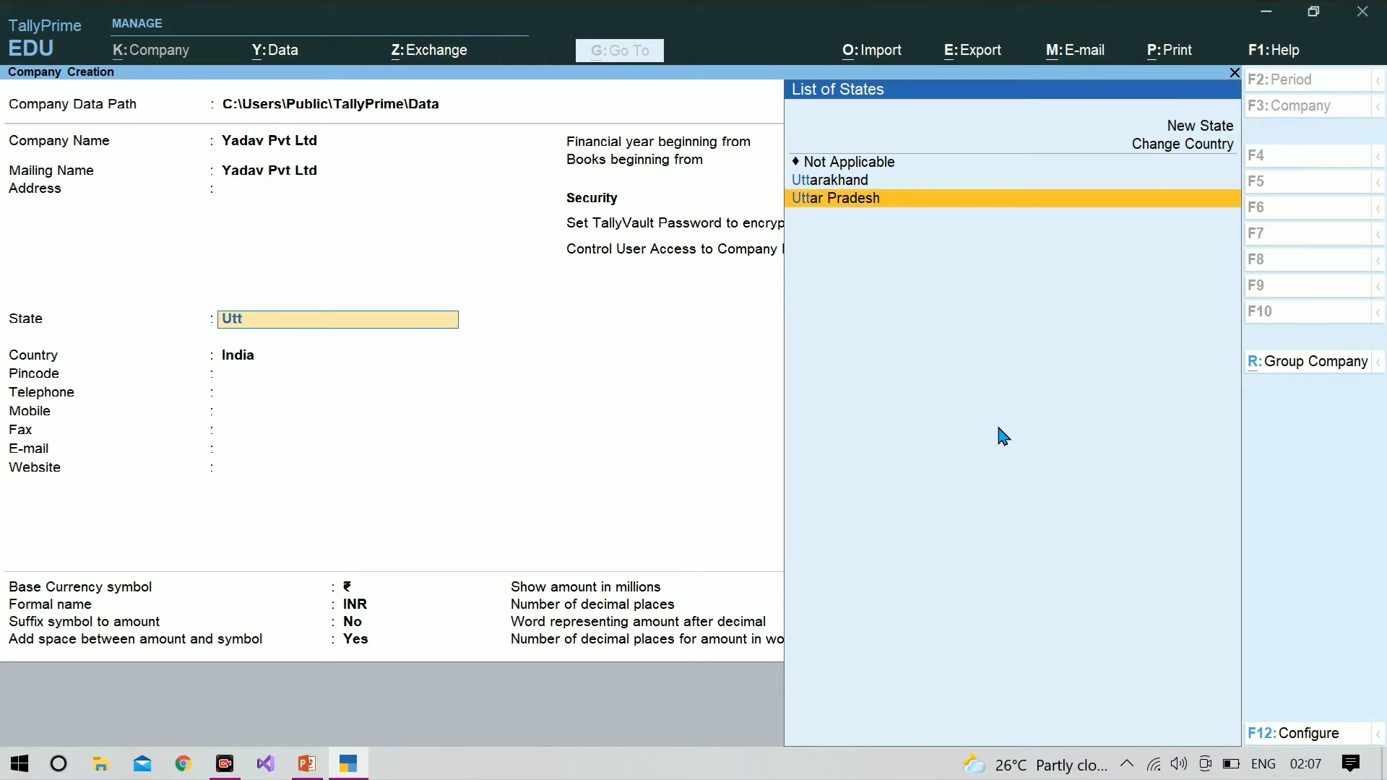
pyautogui.press('Return')
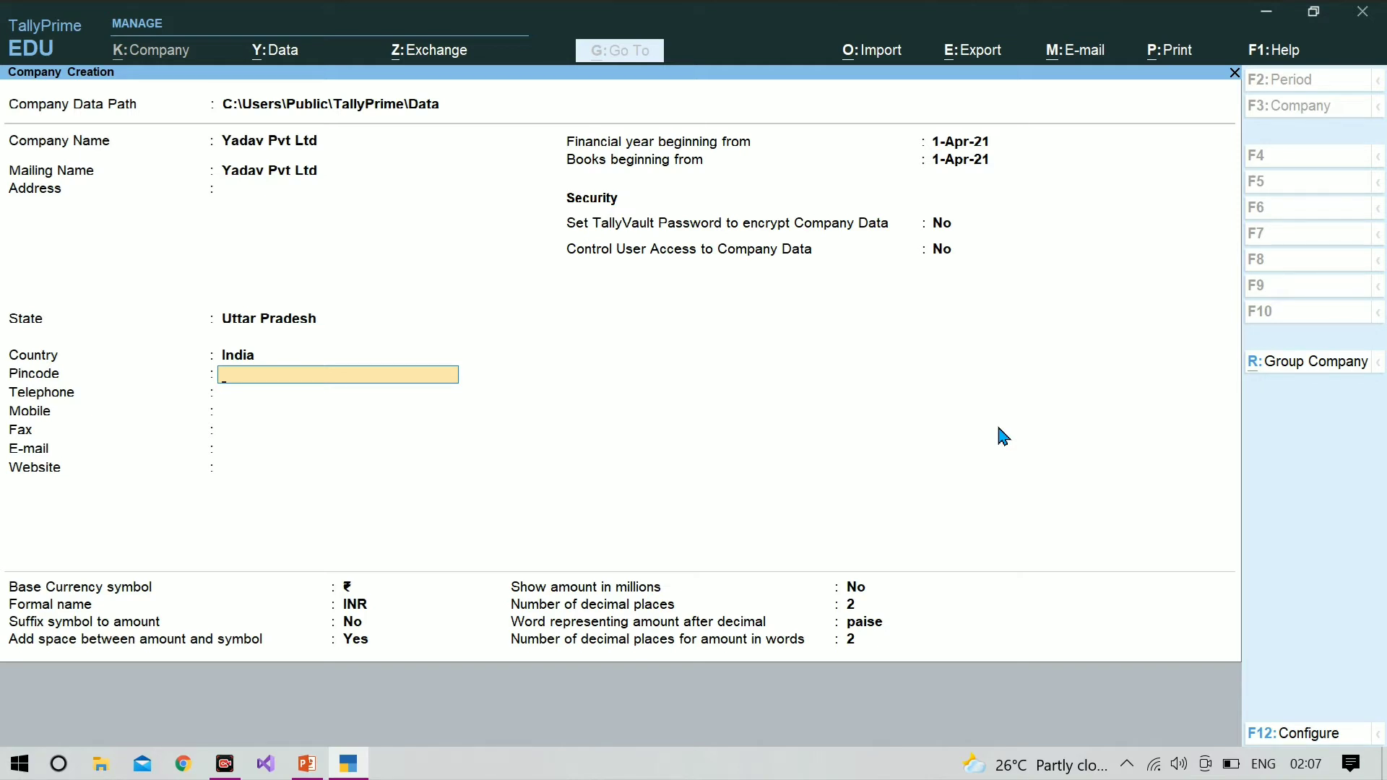
pyautogui.press('BackSpace')
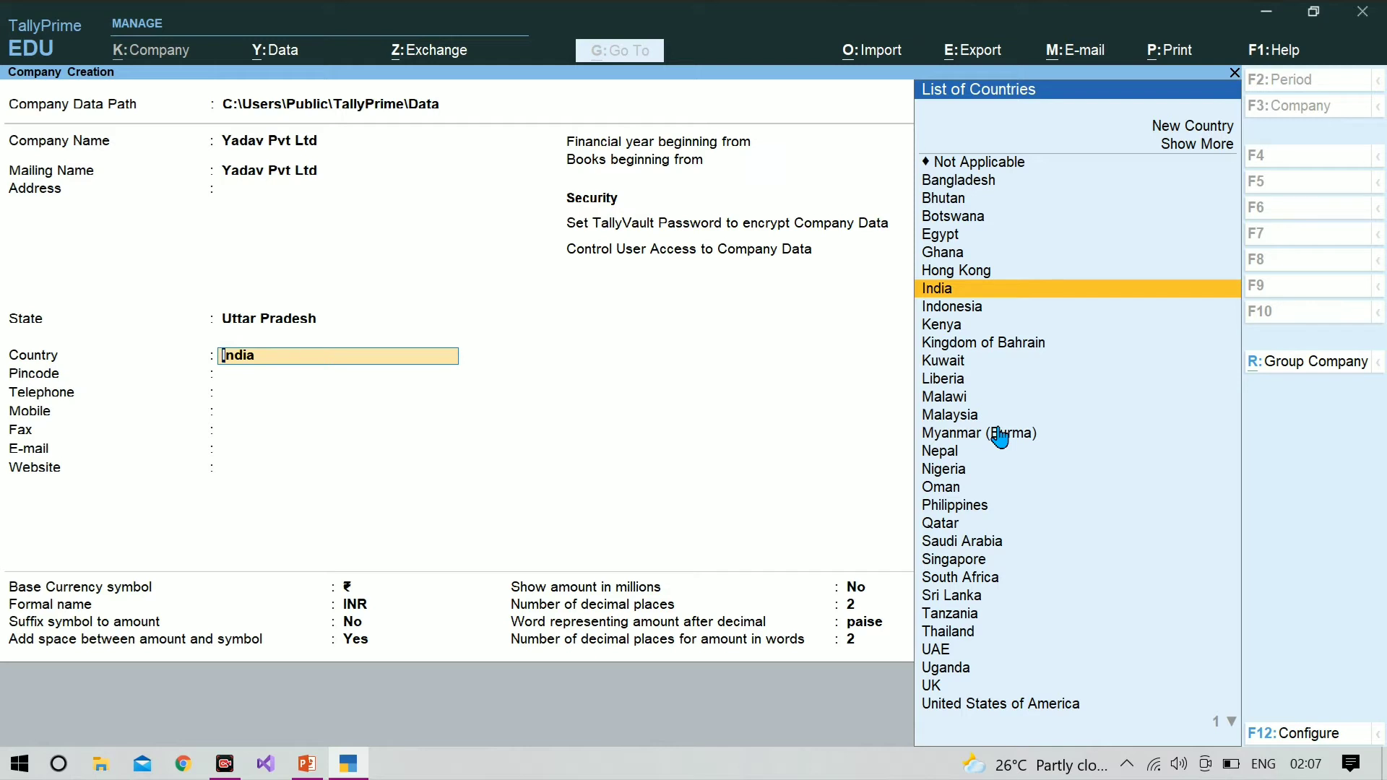
pyautogui.press('Return')
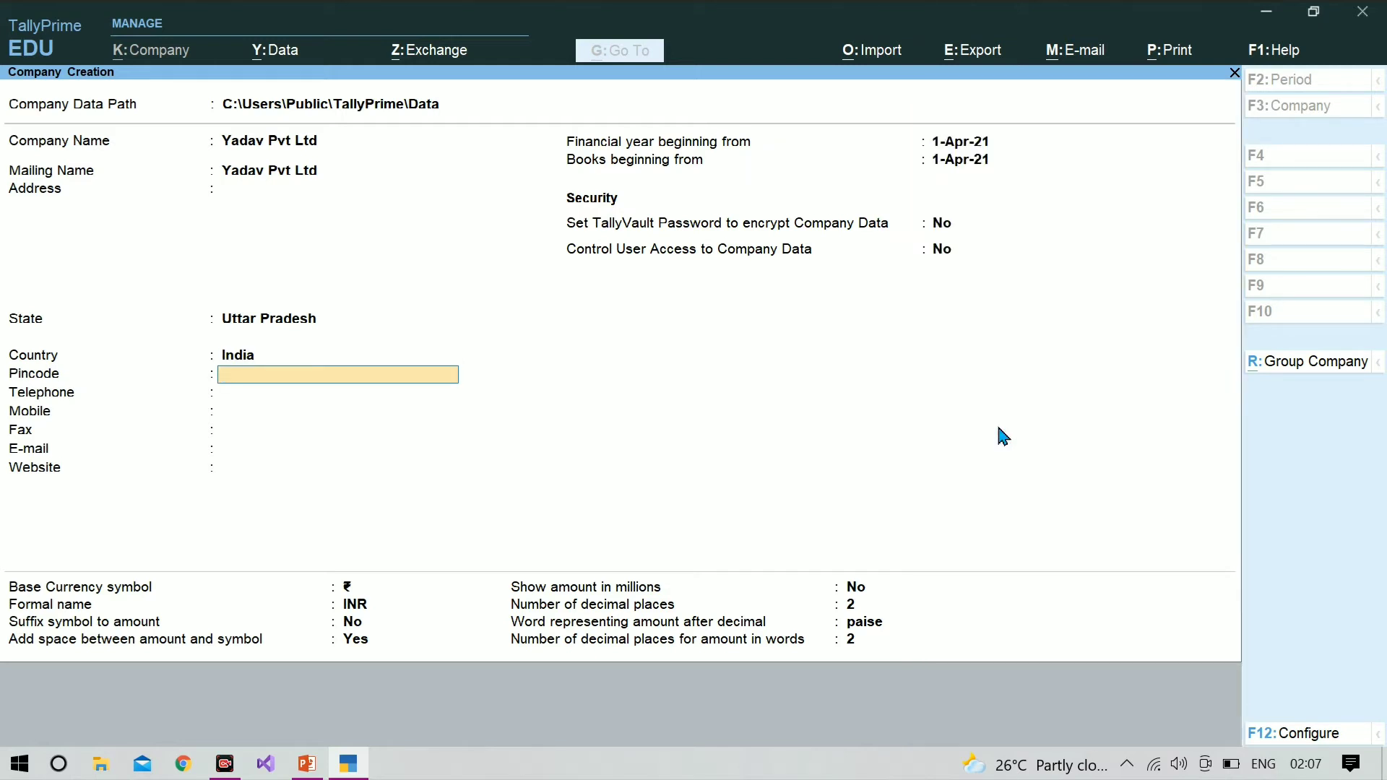
# Step: Leave the contact fields blank and save the company with the default financial year dates and security settings
pyautogui.press('Return')
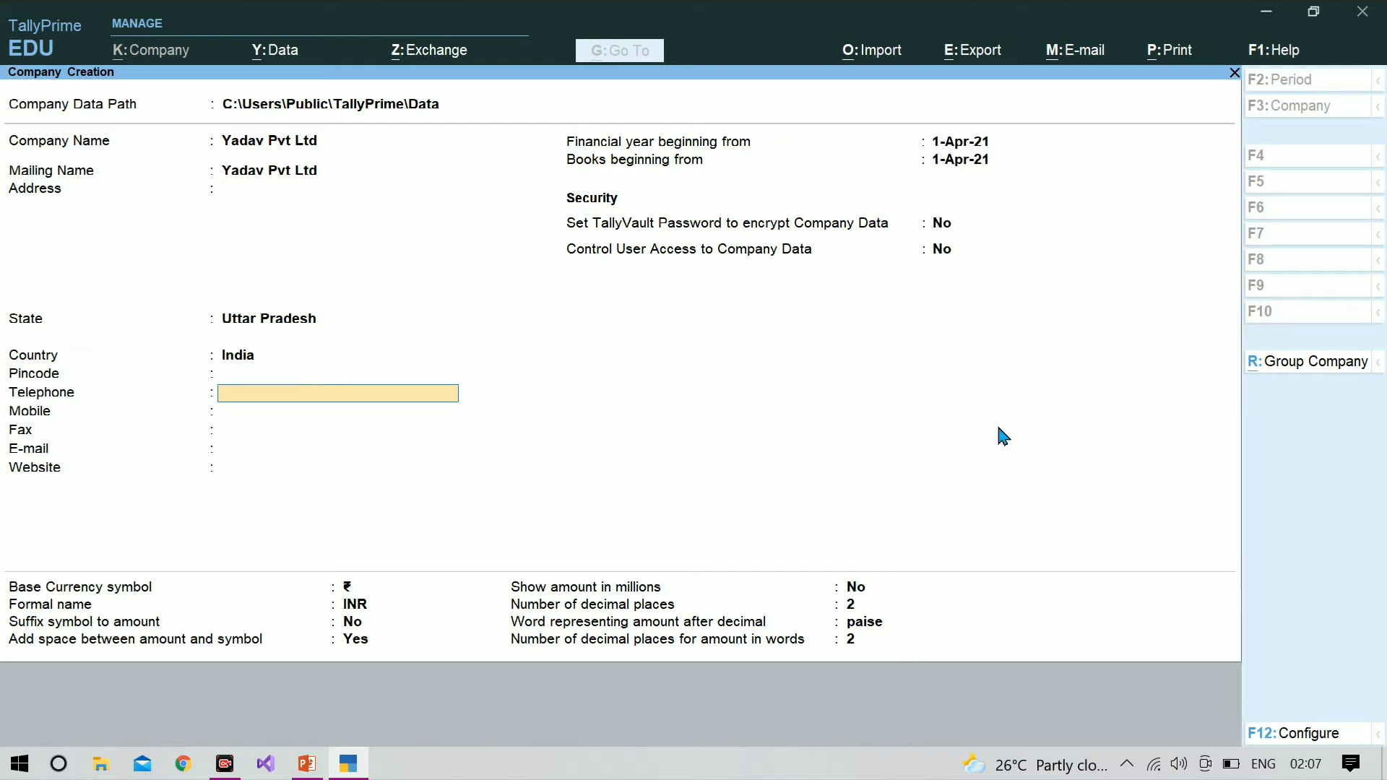
pyautogui.press('Return')
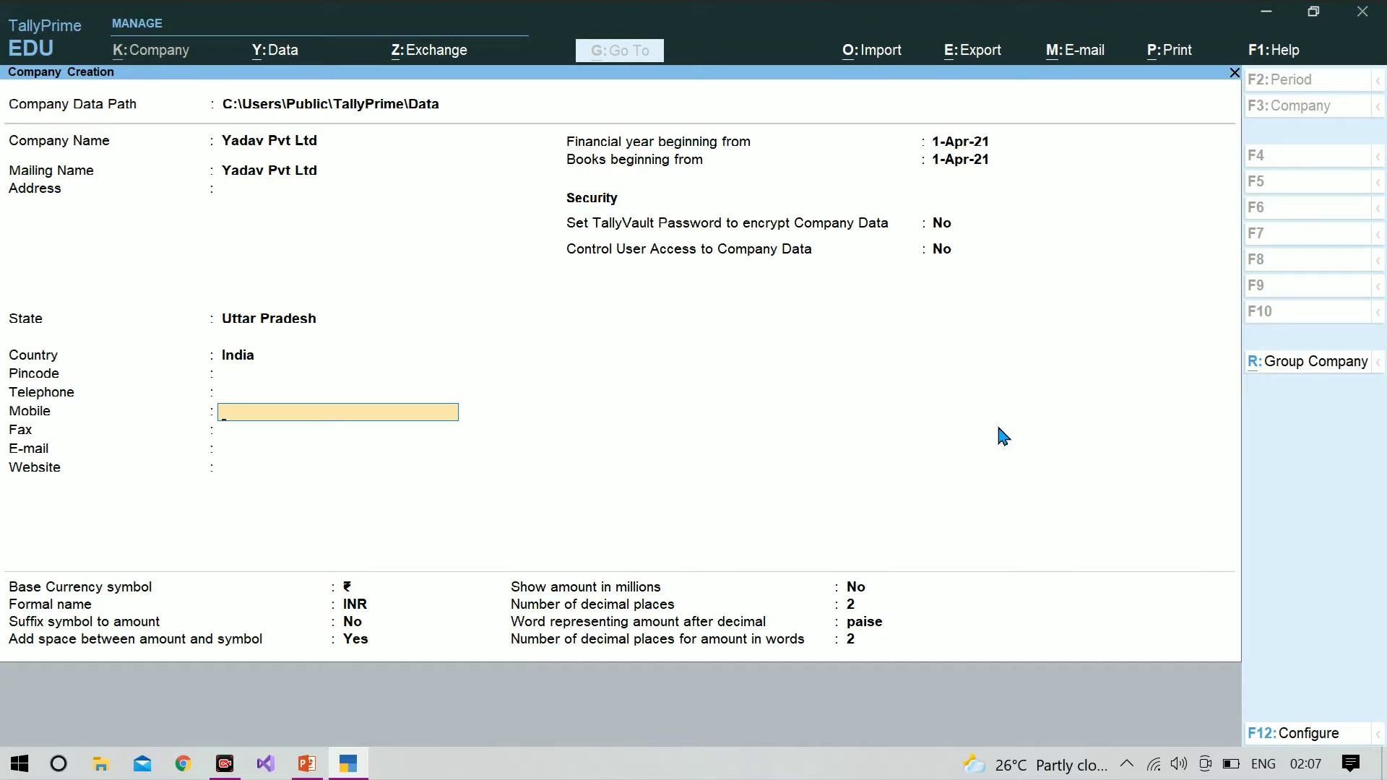
pyautogui.press('Return')
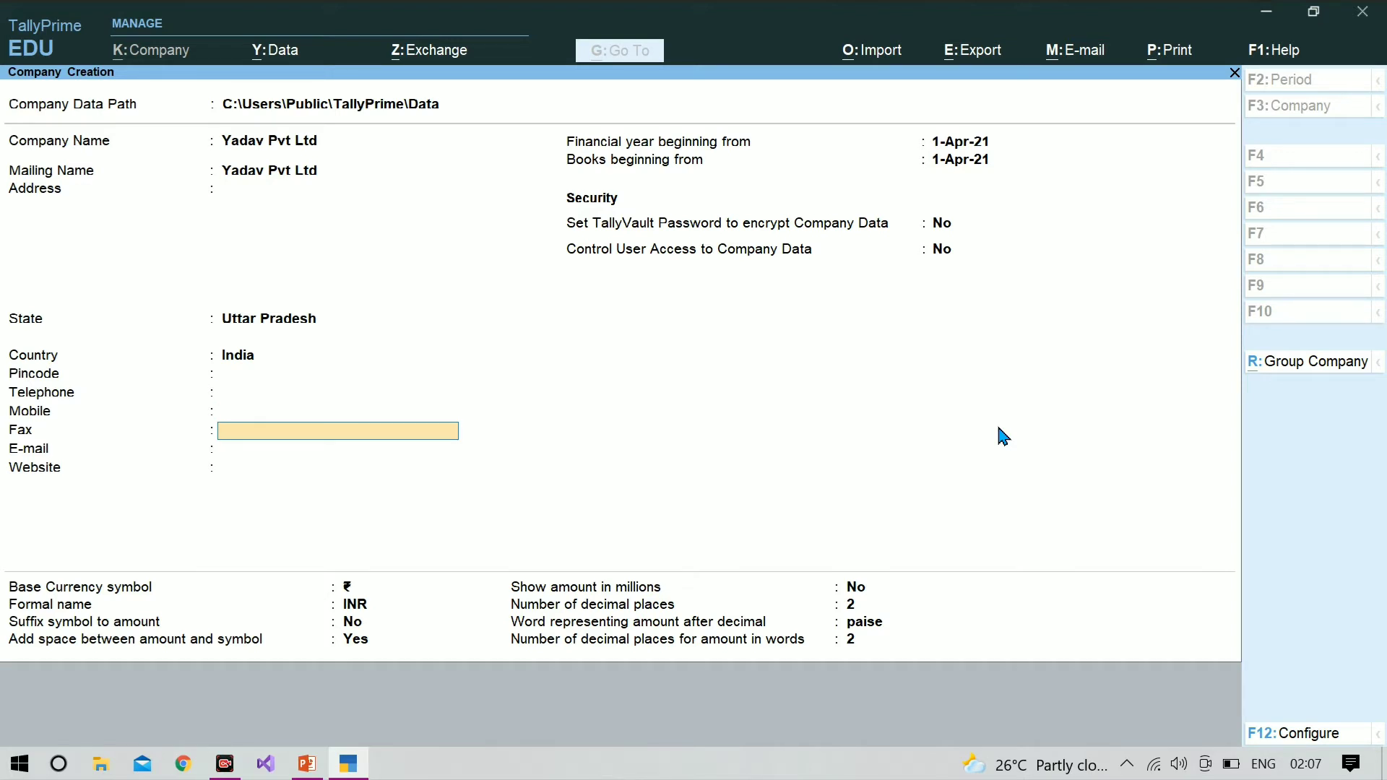
pyautogui.press('Return')
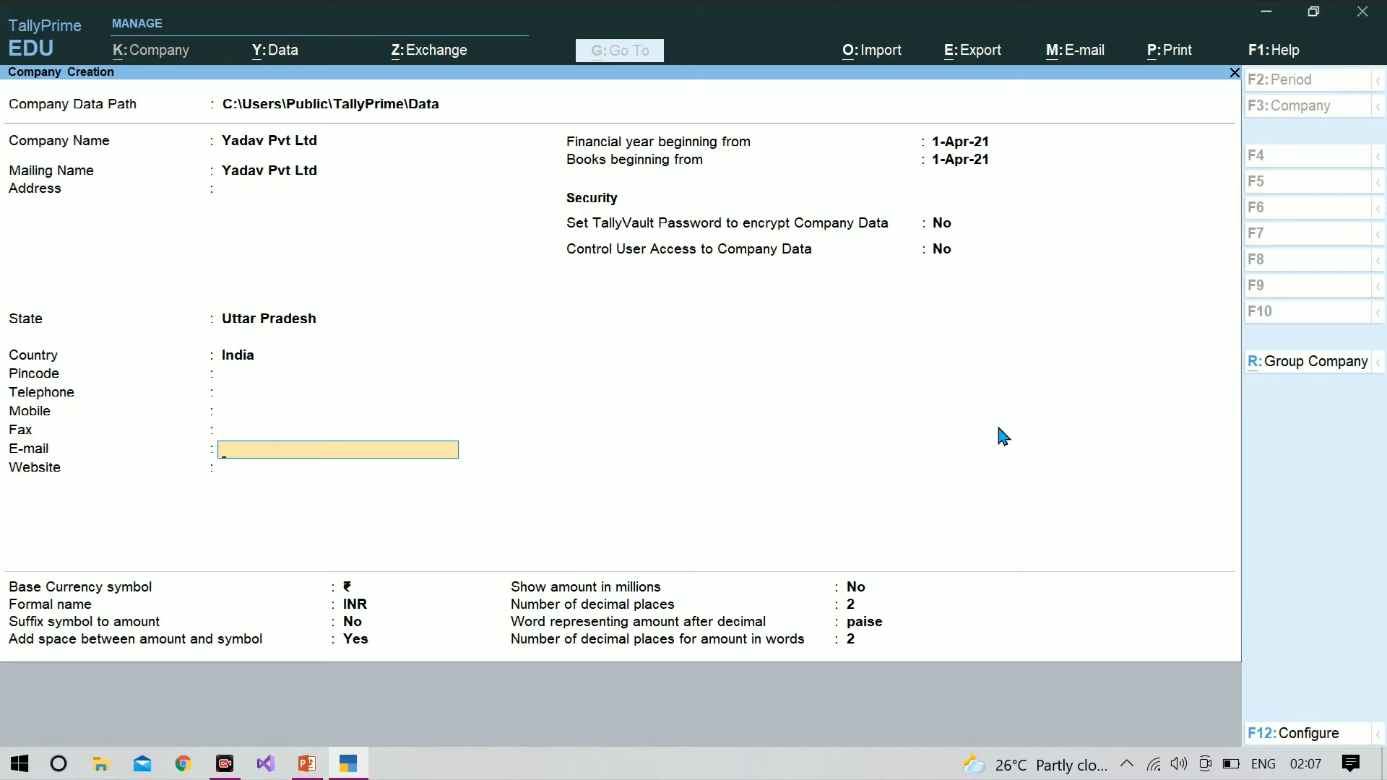
pyautogui.press('Return')
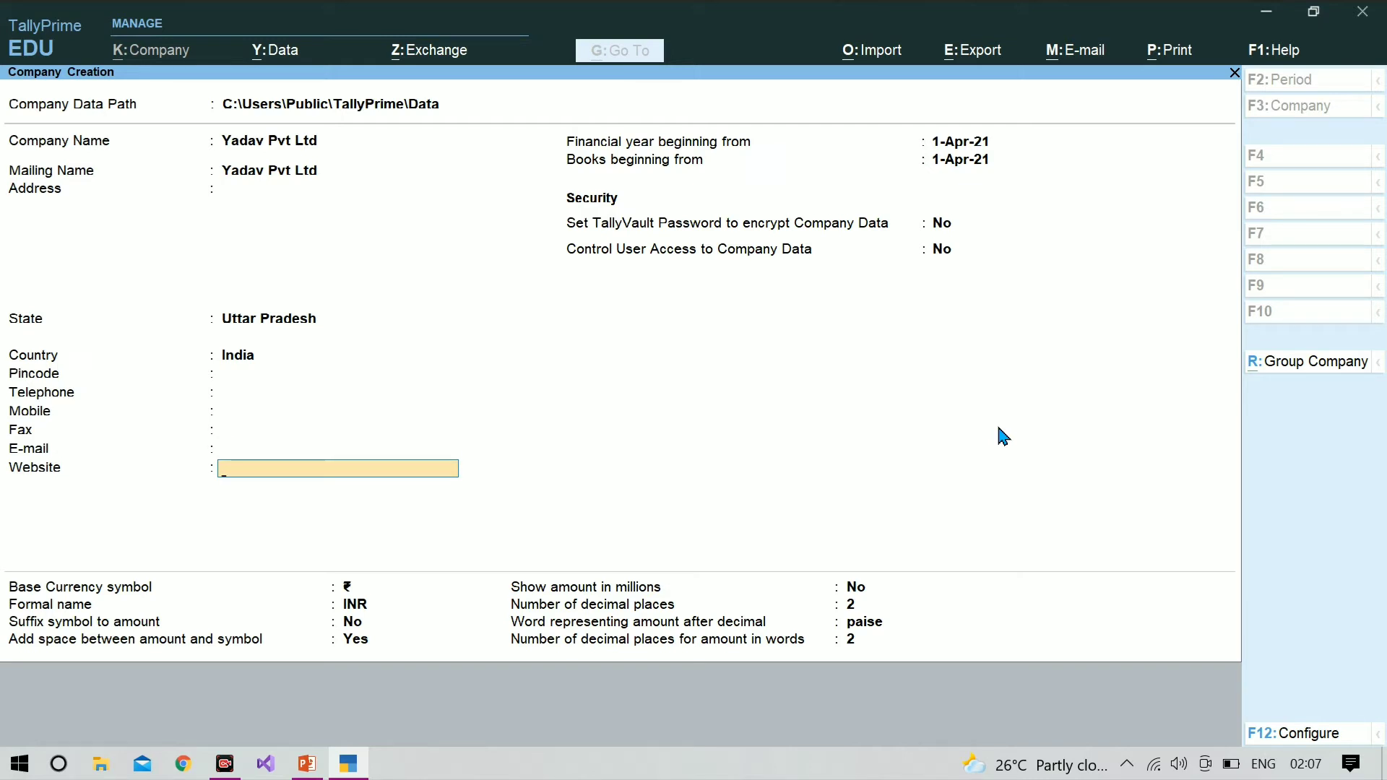
pyautogui.press('Return')
pyautogui.press('Return')
pyautogui.press('Return')
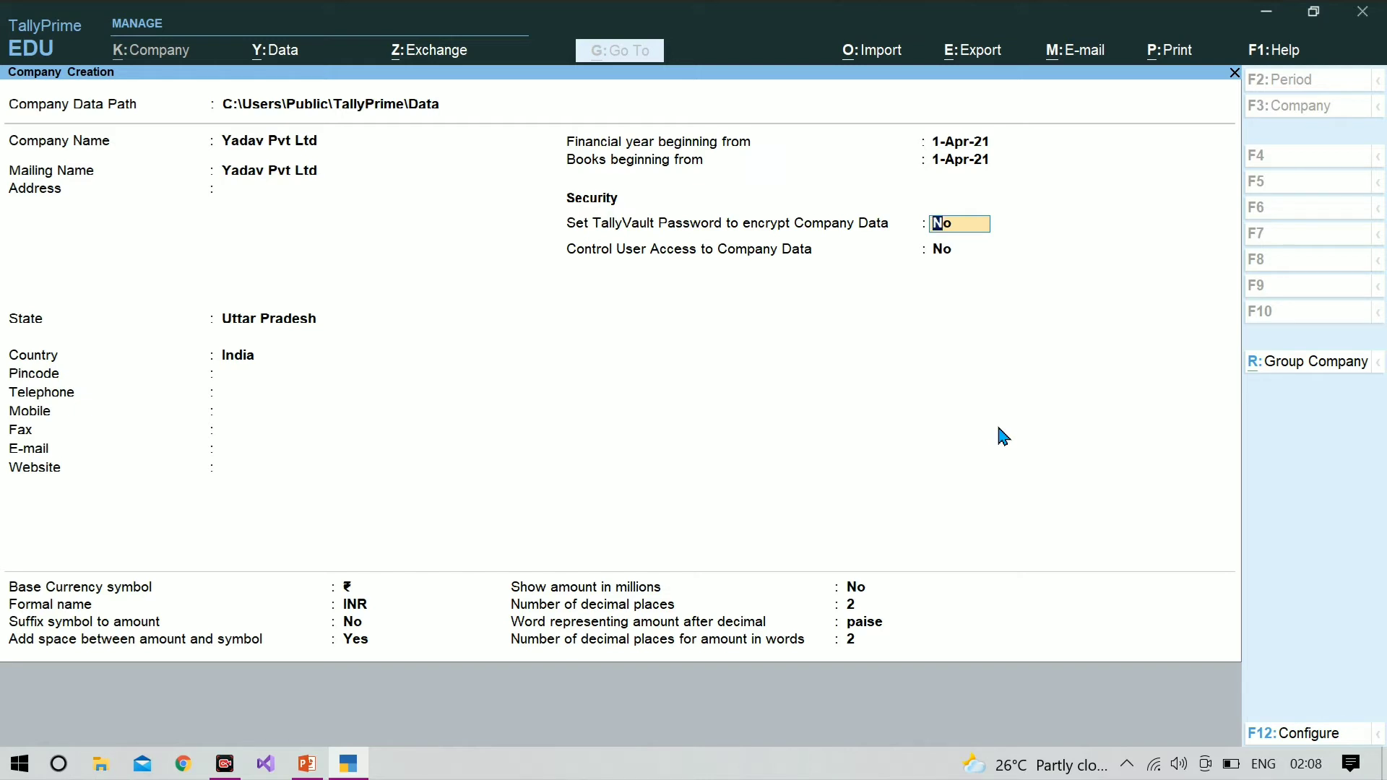
pyautogui.hotkey('ctrl', 'a')
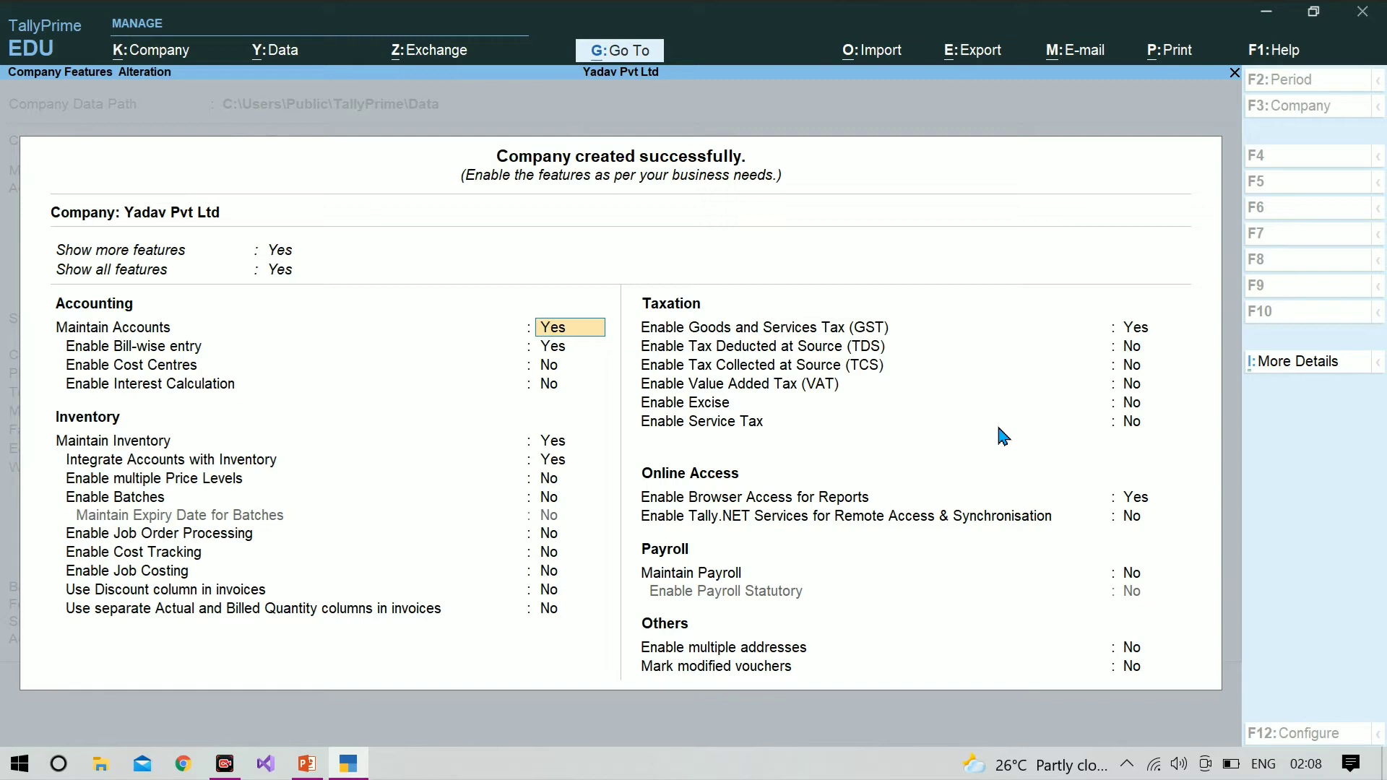
# Step: Accept the default accounting, inventory and taxation features for Yadav Pvt Ltd
pyautogui.press('Return')
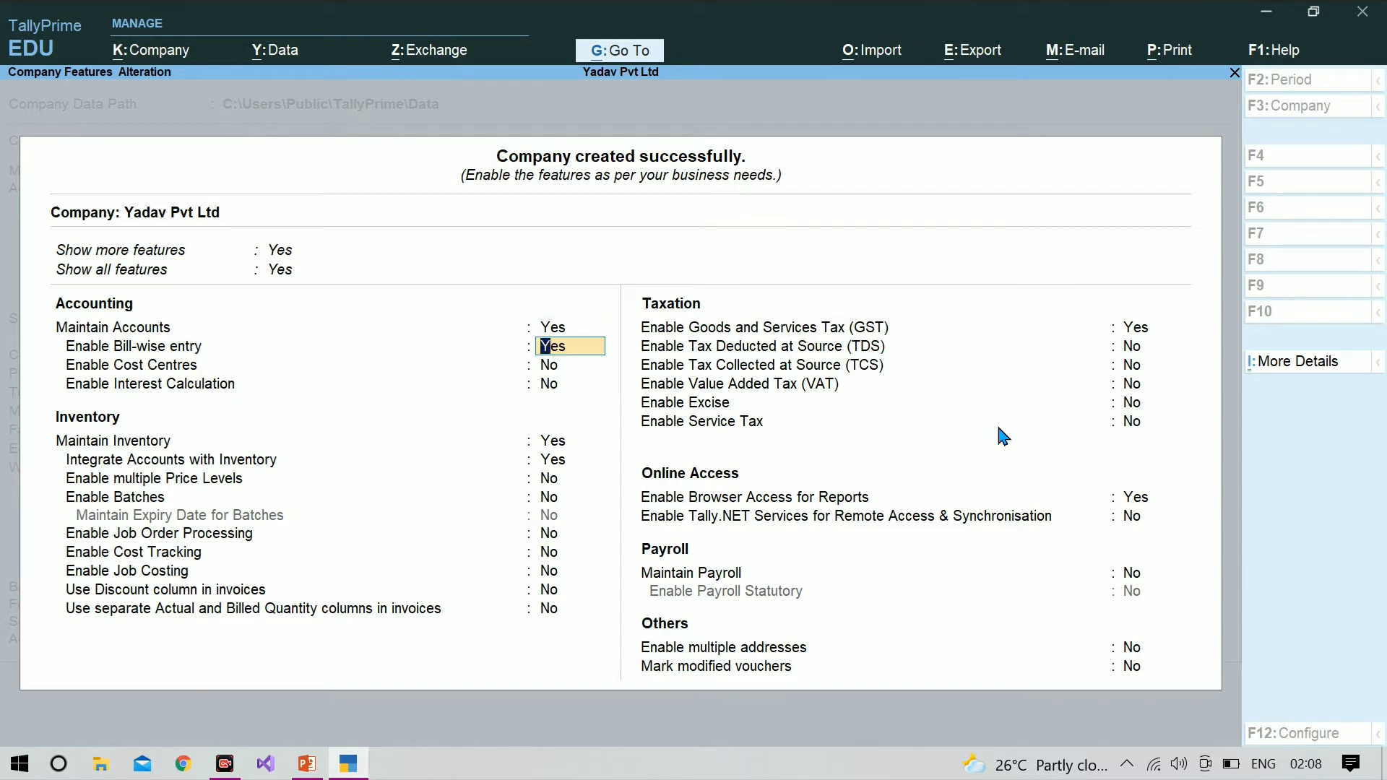
pyautogui.press('Return')
pyautogui.press('Return')
pyautogui.press('Return')
pyautogui.press('Return')
pyautogui.press('Return')
pyautogui.press('Return')
pyautogui.press('Return')
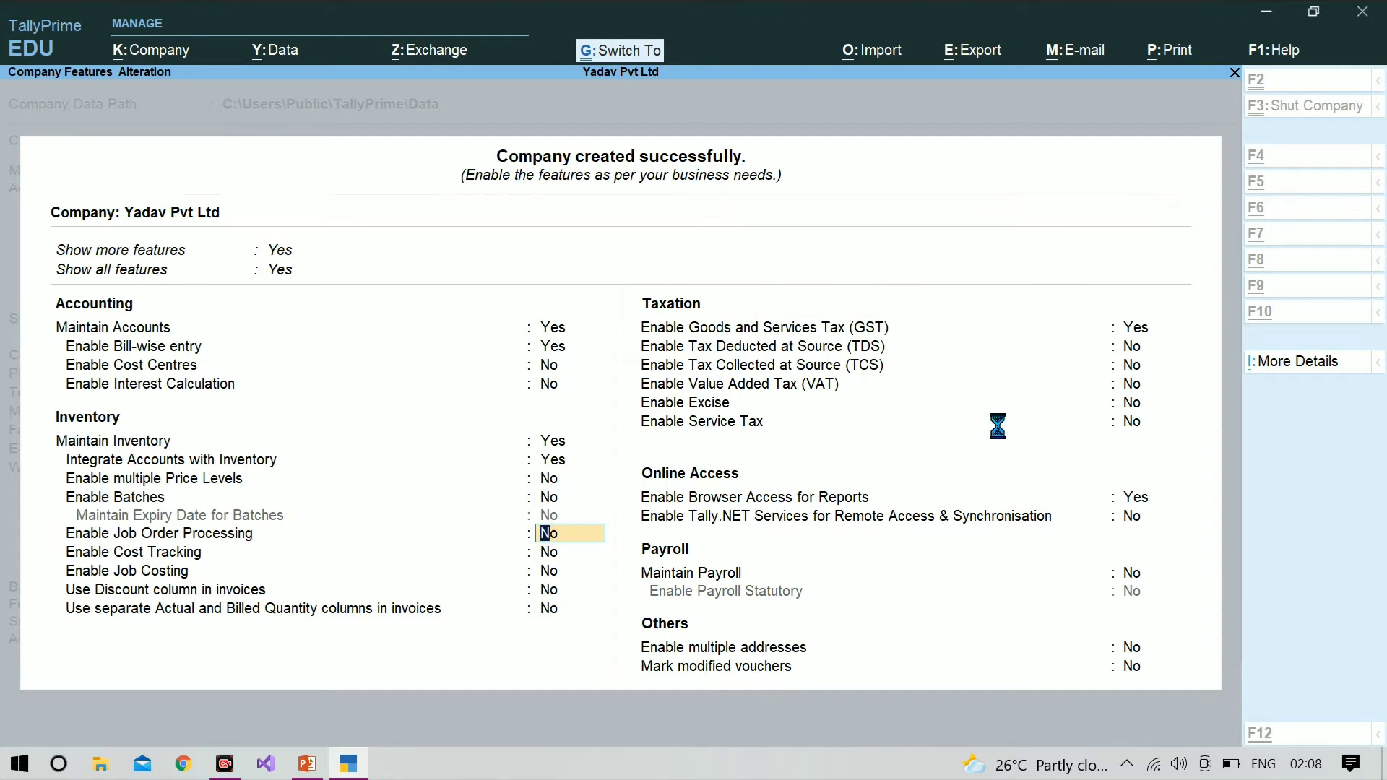
pyautogui.hotkey('ctrl', 'a')
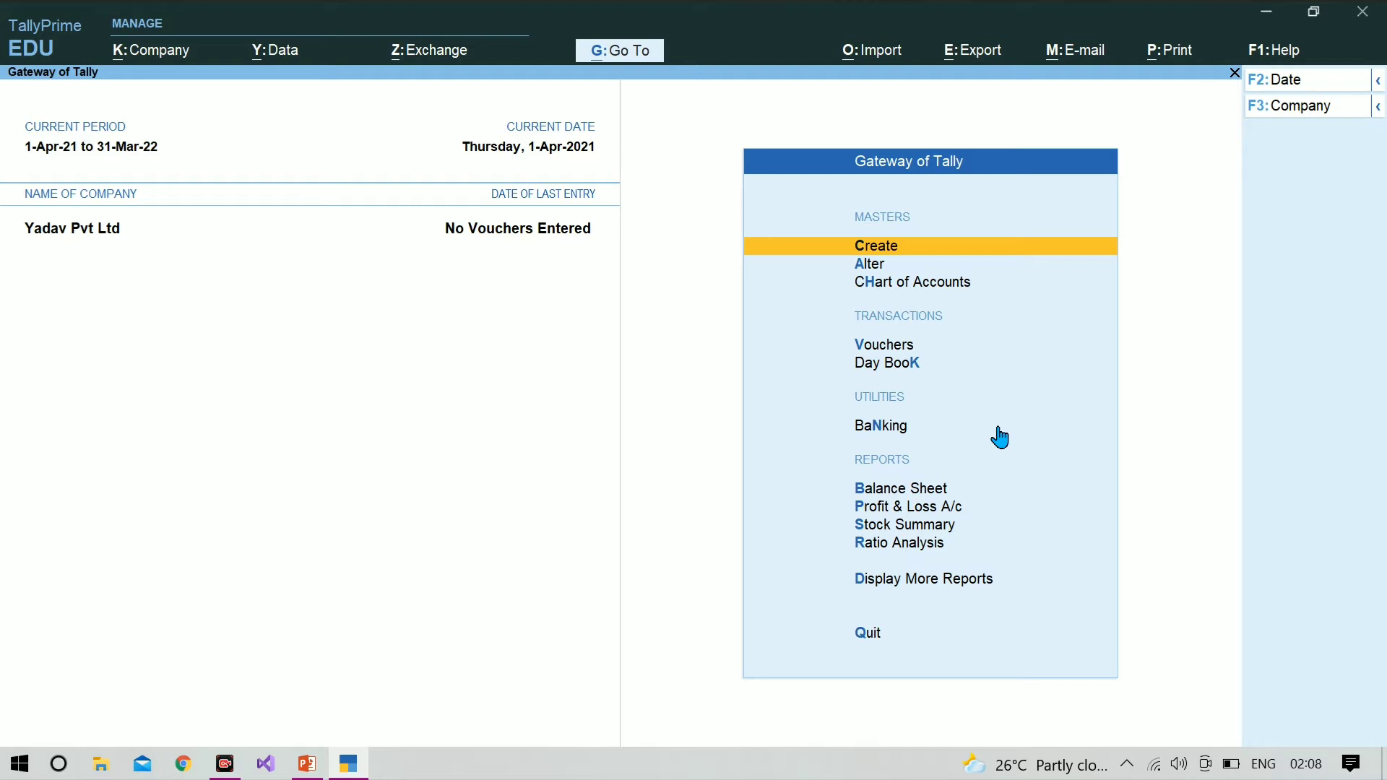
# Step: Start a new ledger named Icm Infotect without an alias
pyautogui.press('Return')
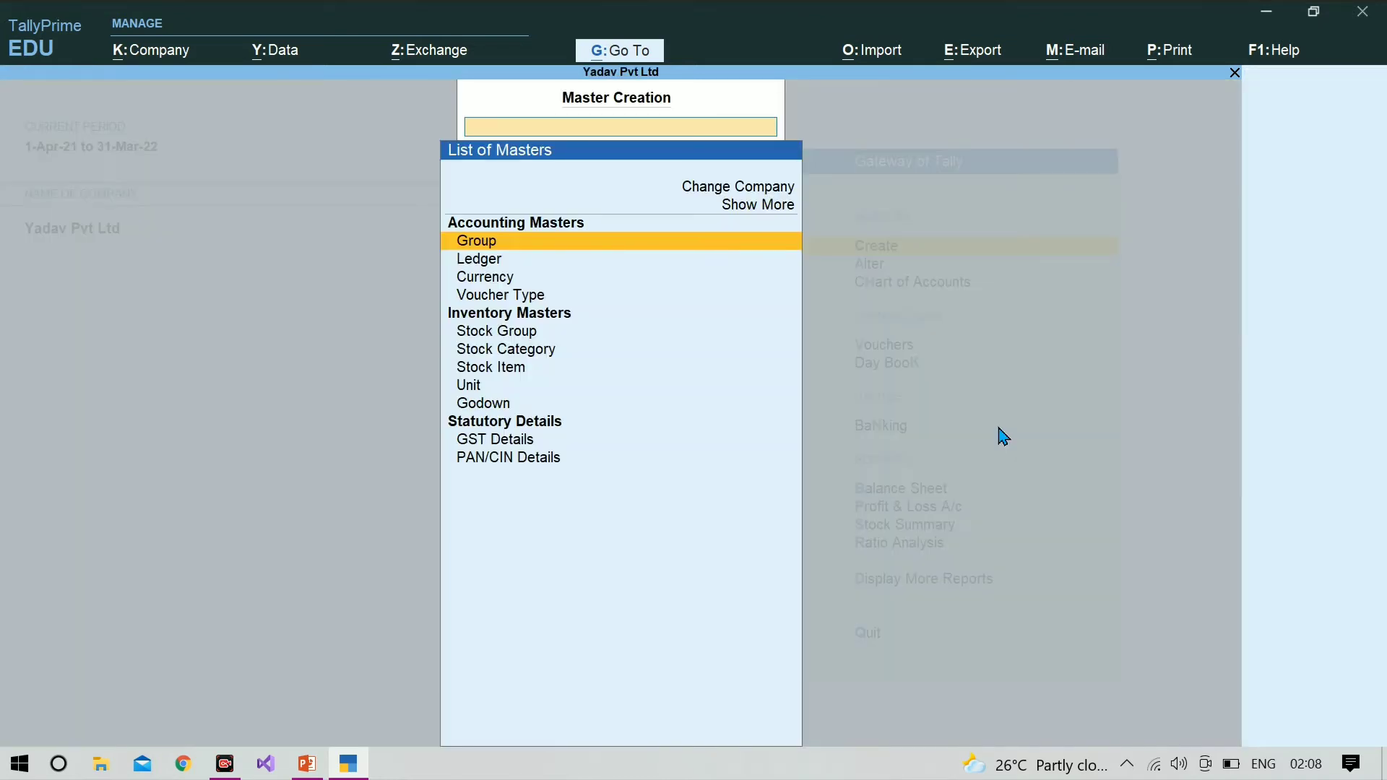
pyautogui.press('Escape')
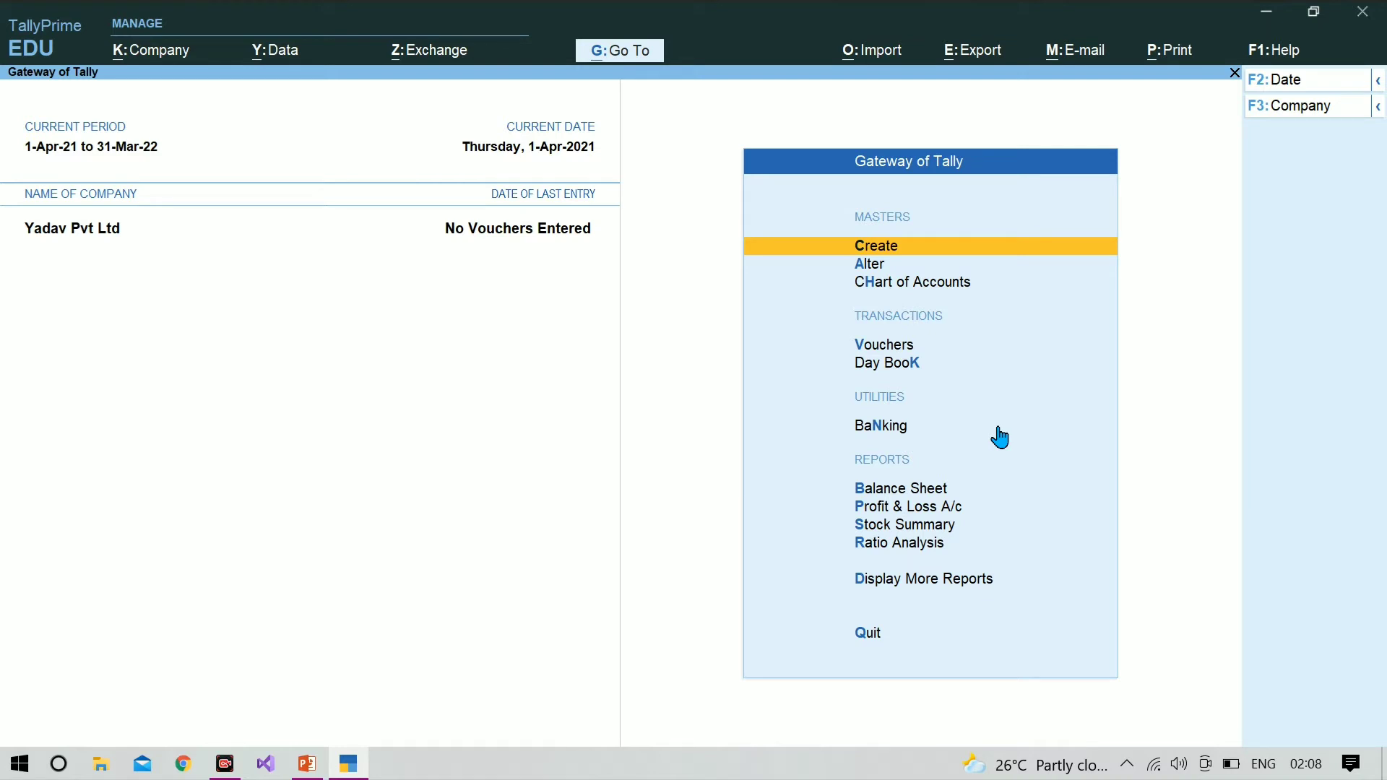
pyautogui.press('Return')
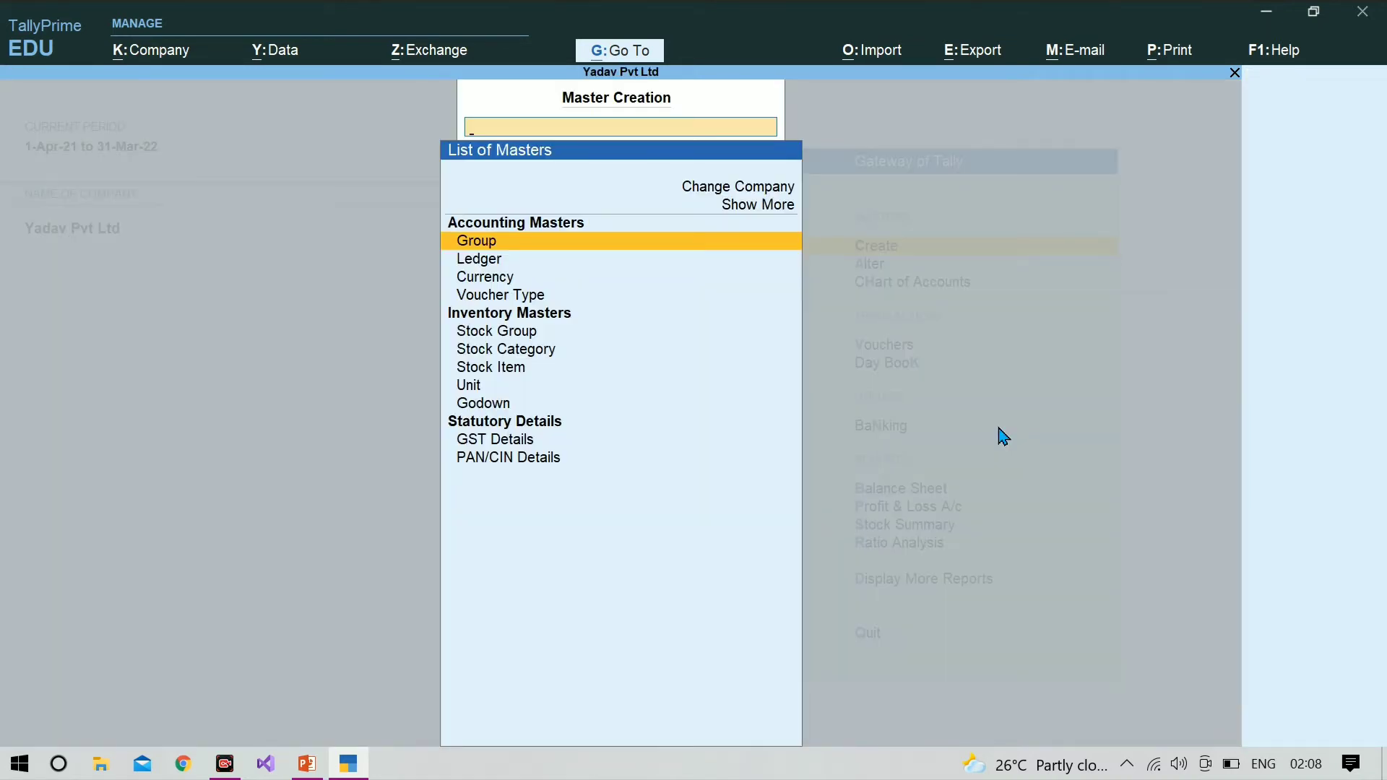
pyautogui.press('Down')
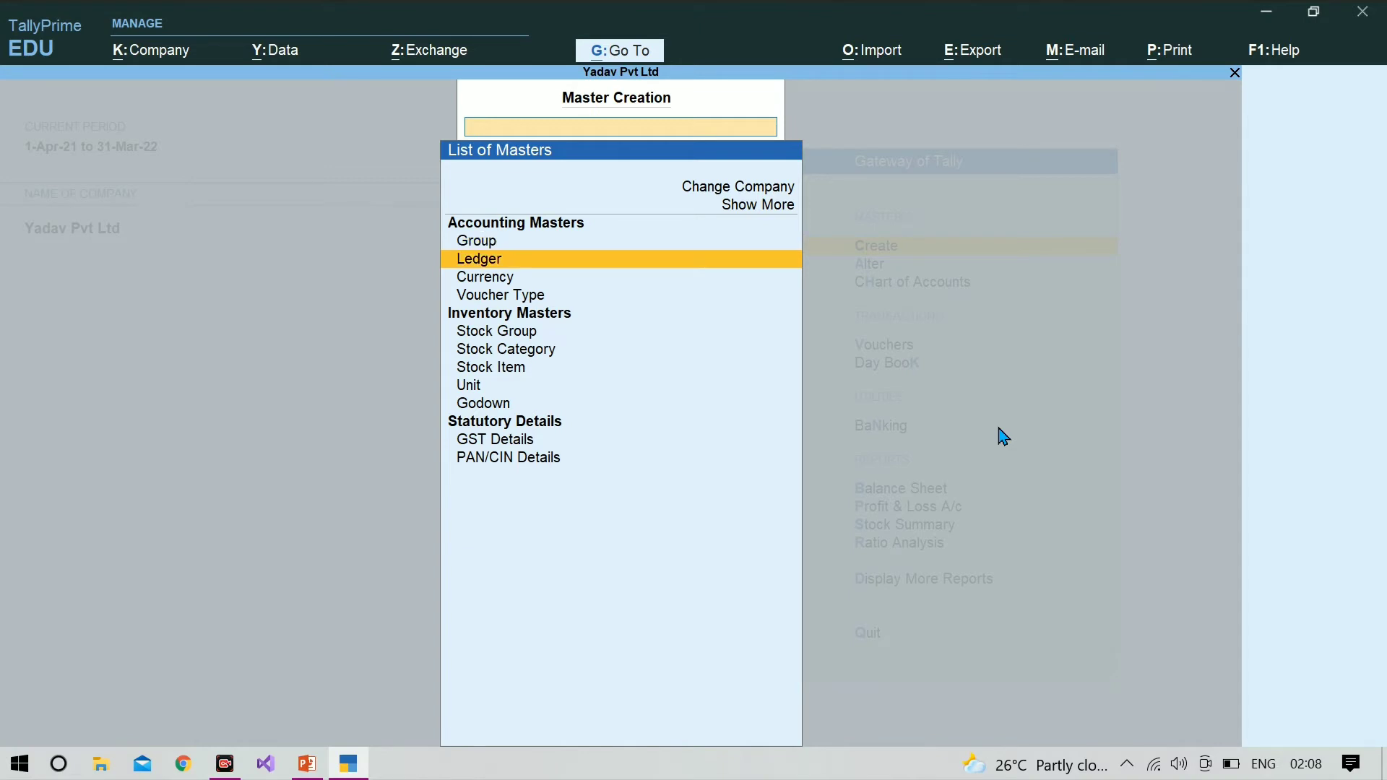
pyautogui.press('Return')
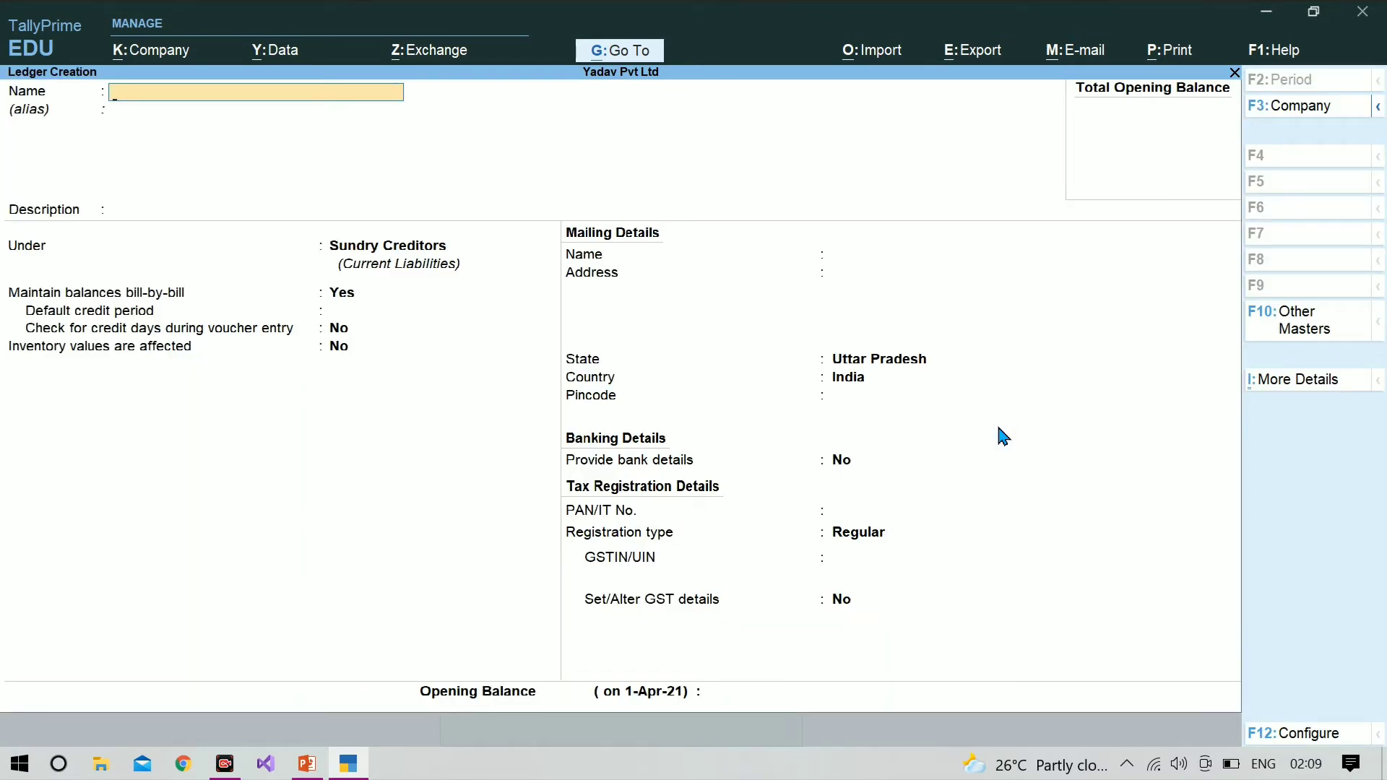
pyautogui.write('Icm infotec')
pyautogui.press('Return')
pyautogui.press('Return')
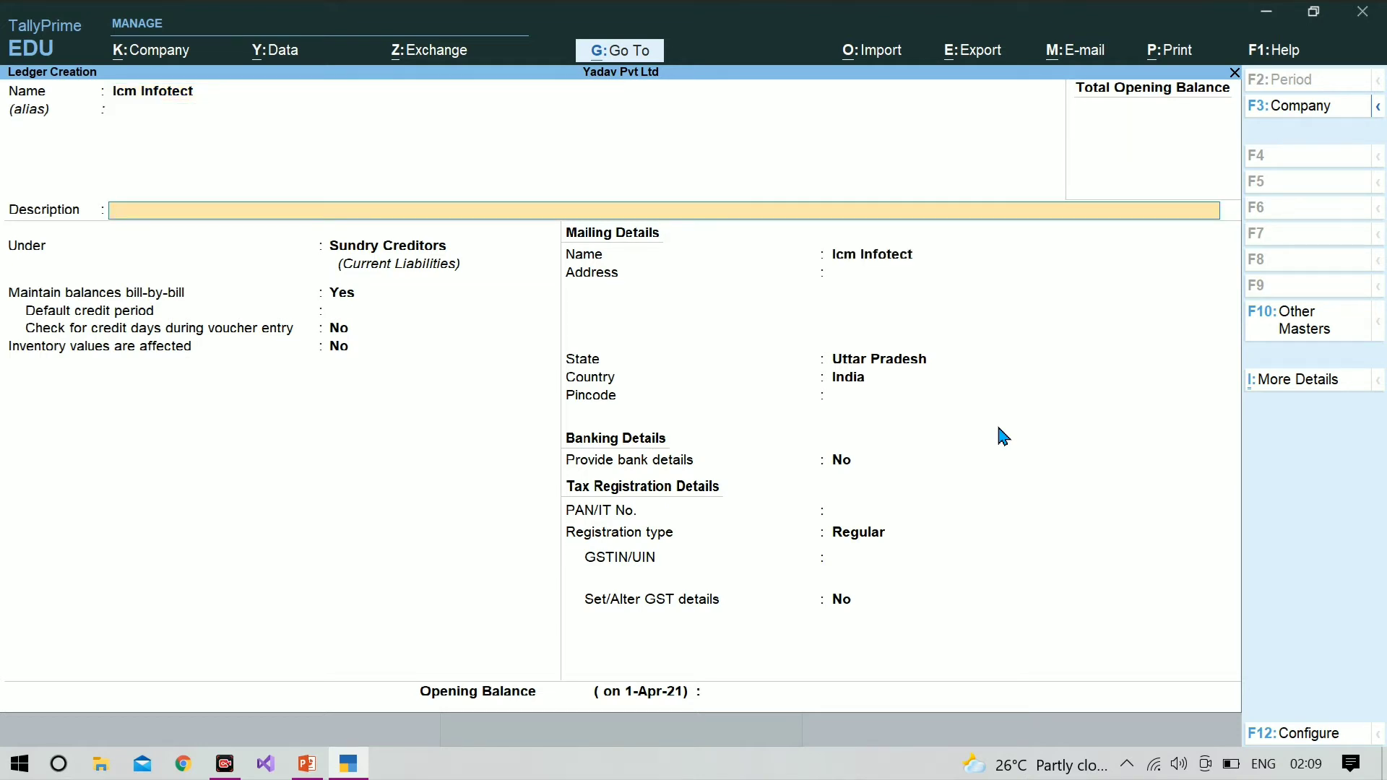
# Step: Place the Icm Infotect ledger under Sundry Creditors, save it with the default bill-by-bill settings and leave ledger creation
pyautogui.press('Return')
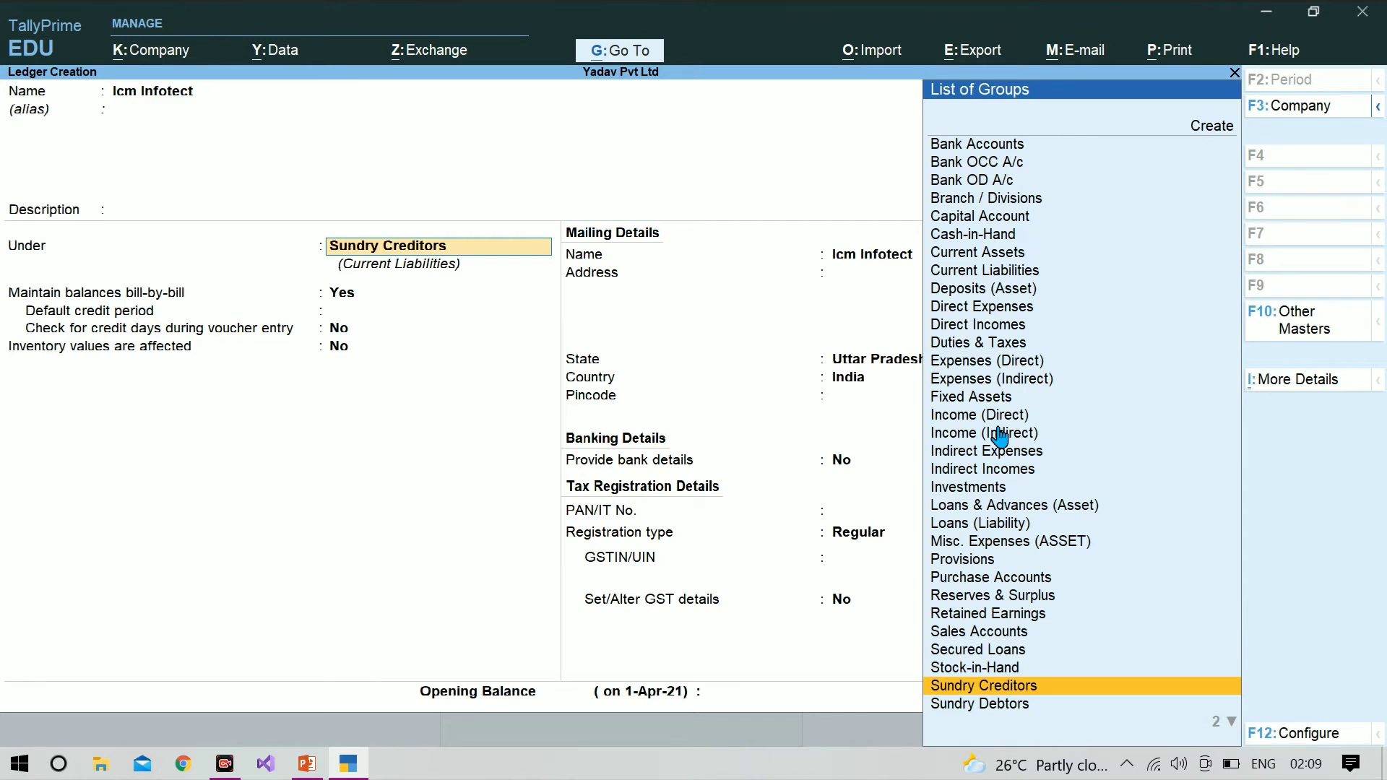
pyautogui.press('Return')
pyautogui.press('Return')
pyautogui.press('Return')
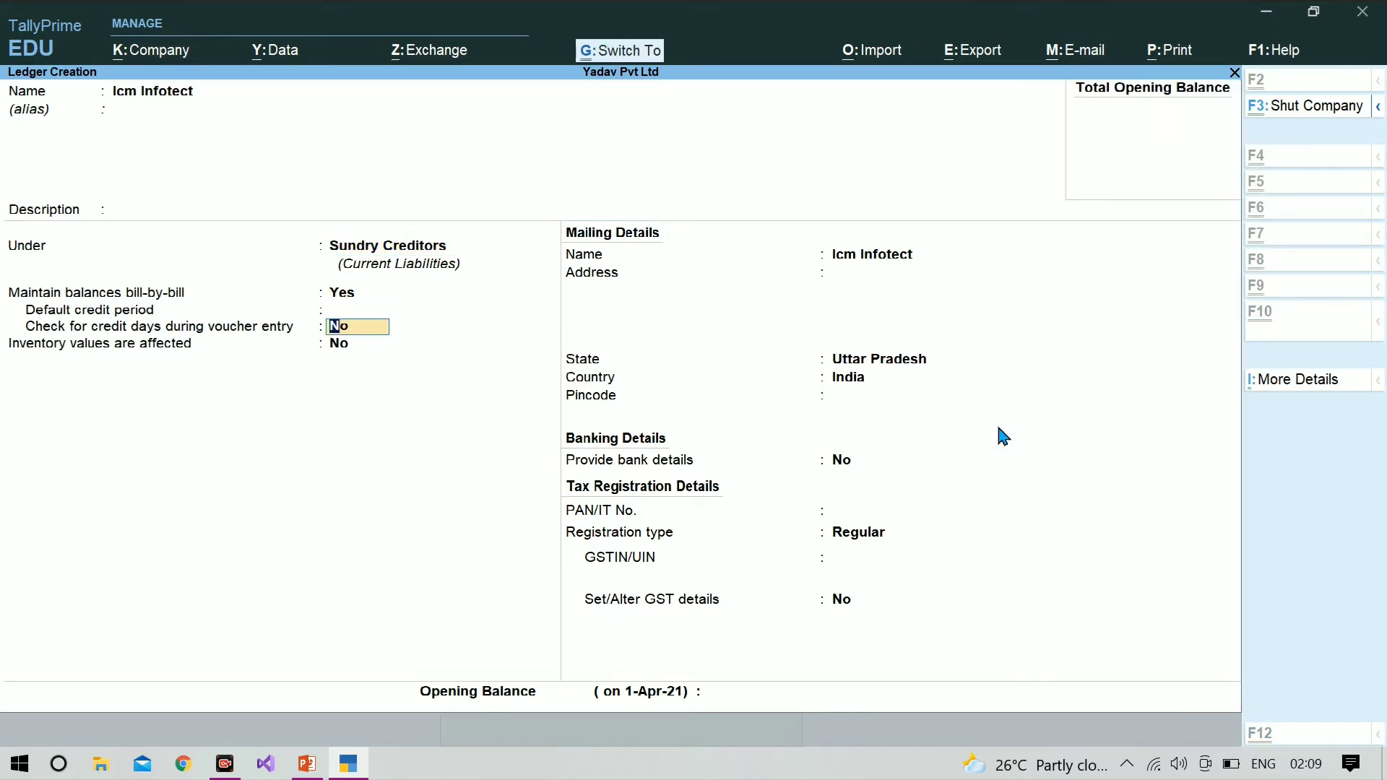
pyautogui.hotkey('ctrl', 'a')
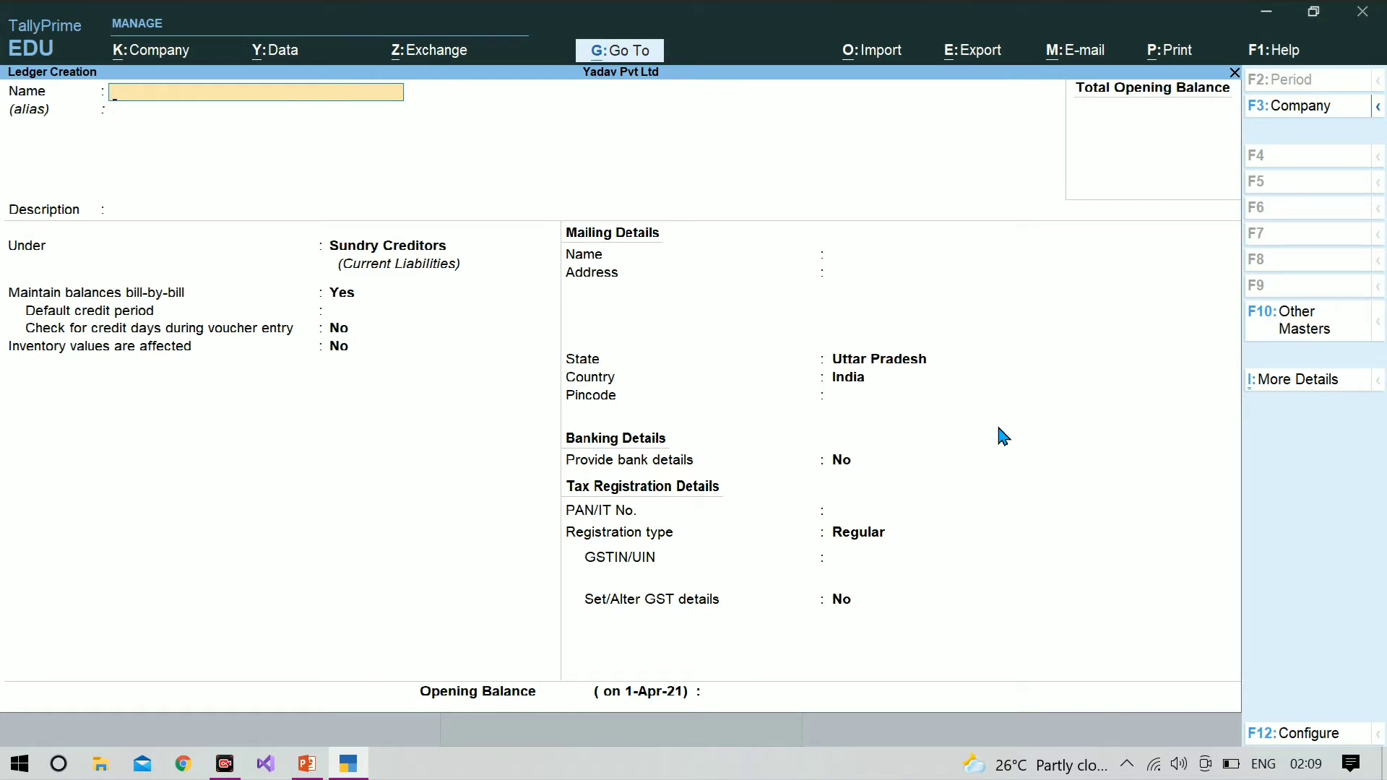
pyautogui.press('Escape')
pyautogui.press('y')
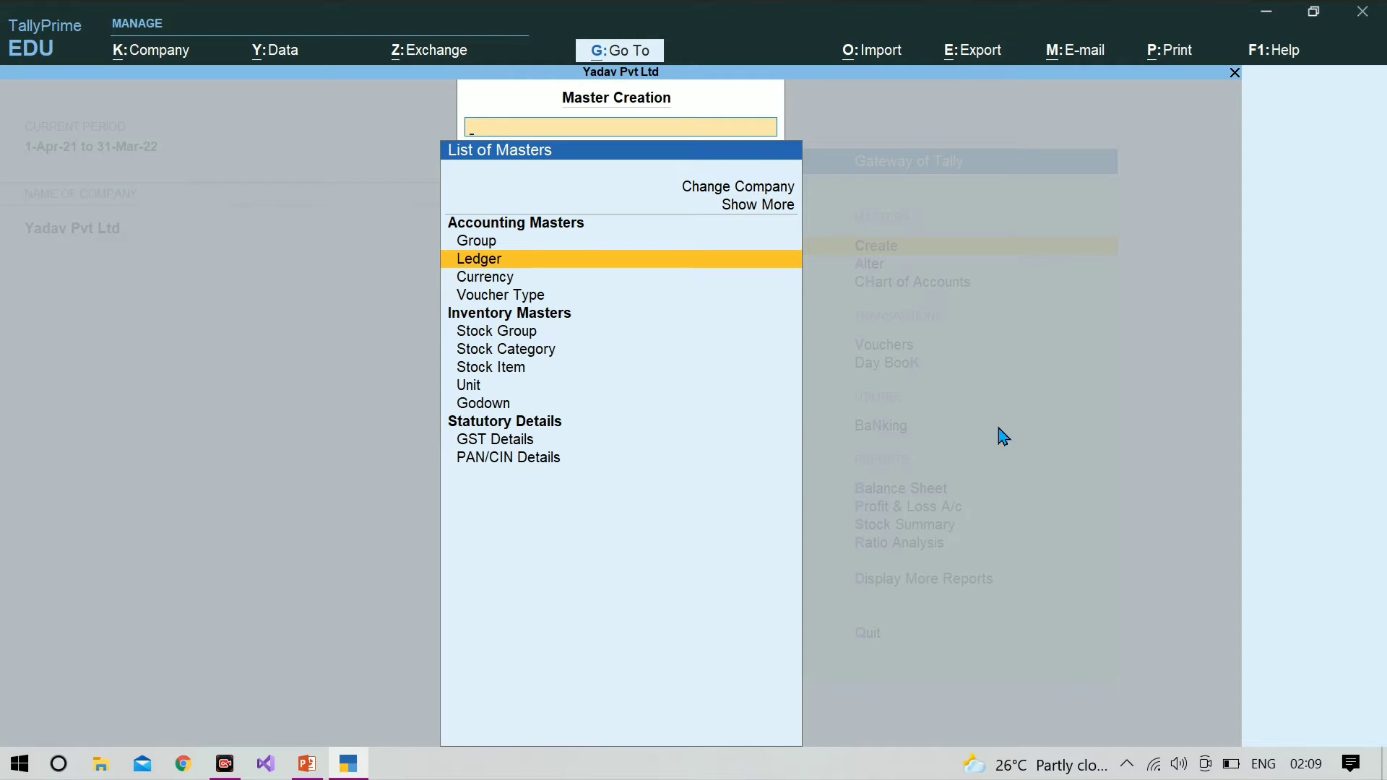
# Step: Start a new stock item named Computer under Primary with the category Not Applicable
pyautogui.press('Down')
pyautogui.press('Down')
pyautogui.press('Down')
pyautogui.press('Down')
pyautogui.press('Down')
pyautogui.press('Down')
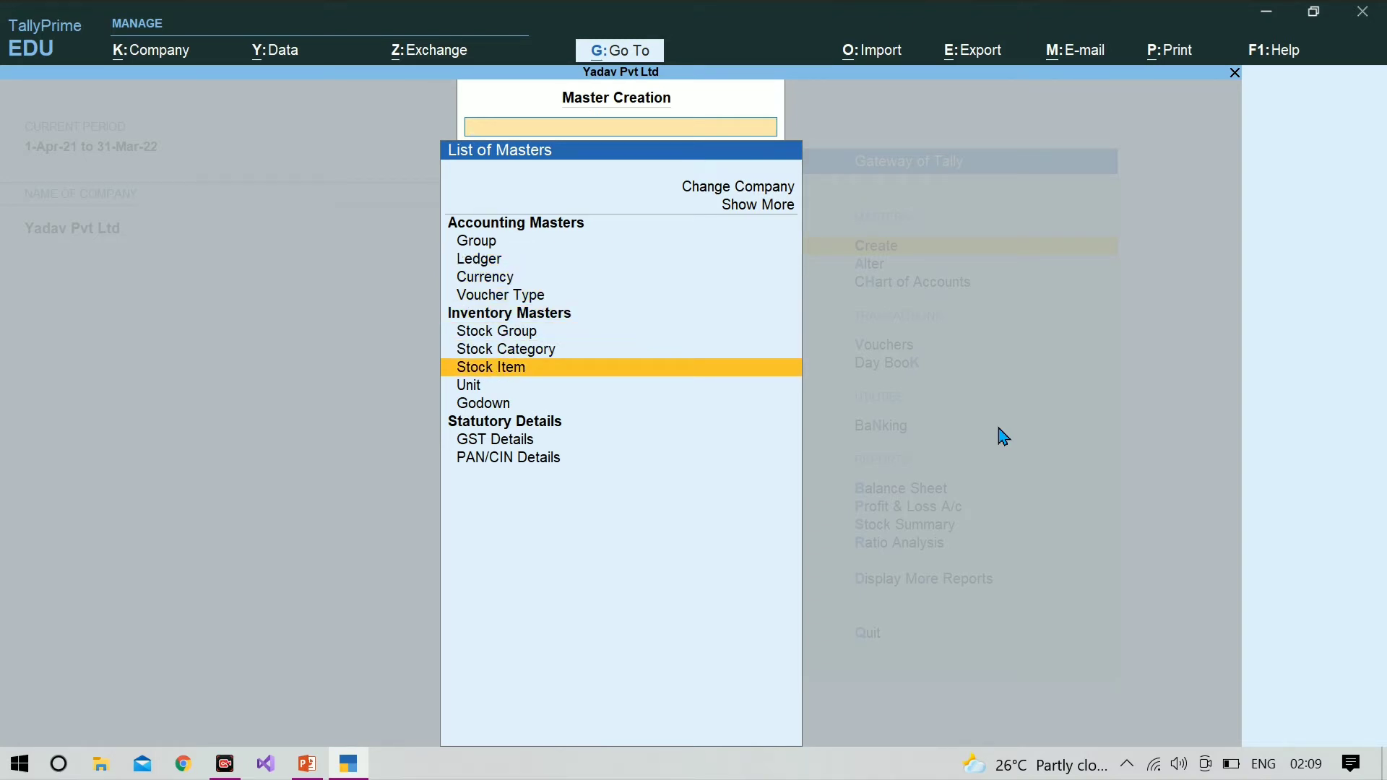
pyautogui.press('Return')
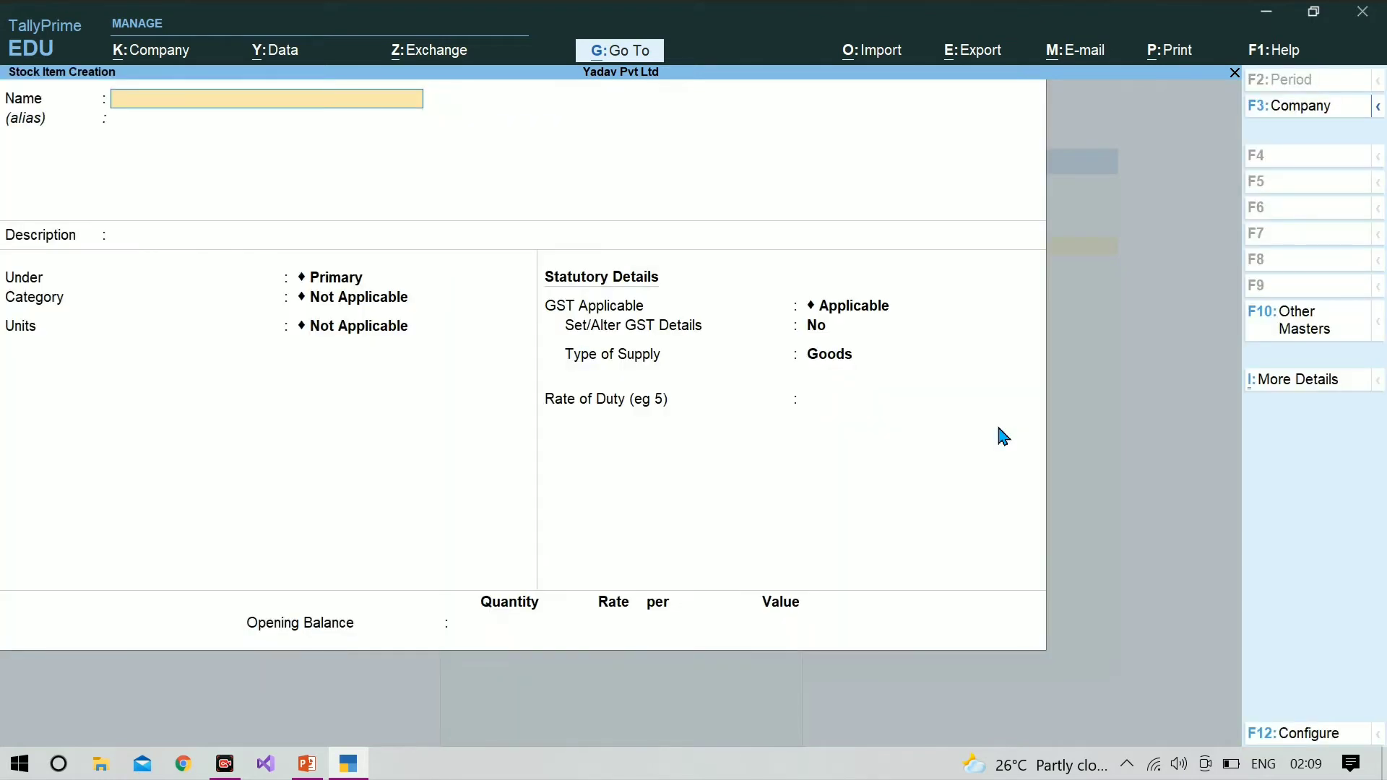
pyautogui.write('Computer')
pyautogui.press('Return')
pyautogui.press('Return')
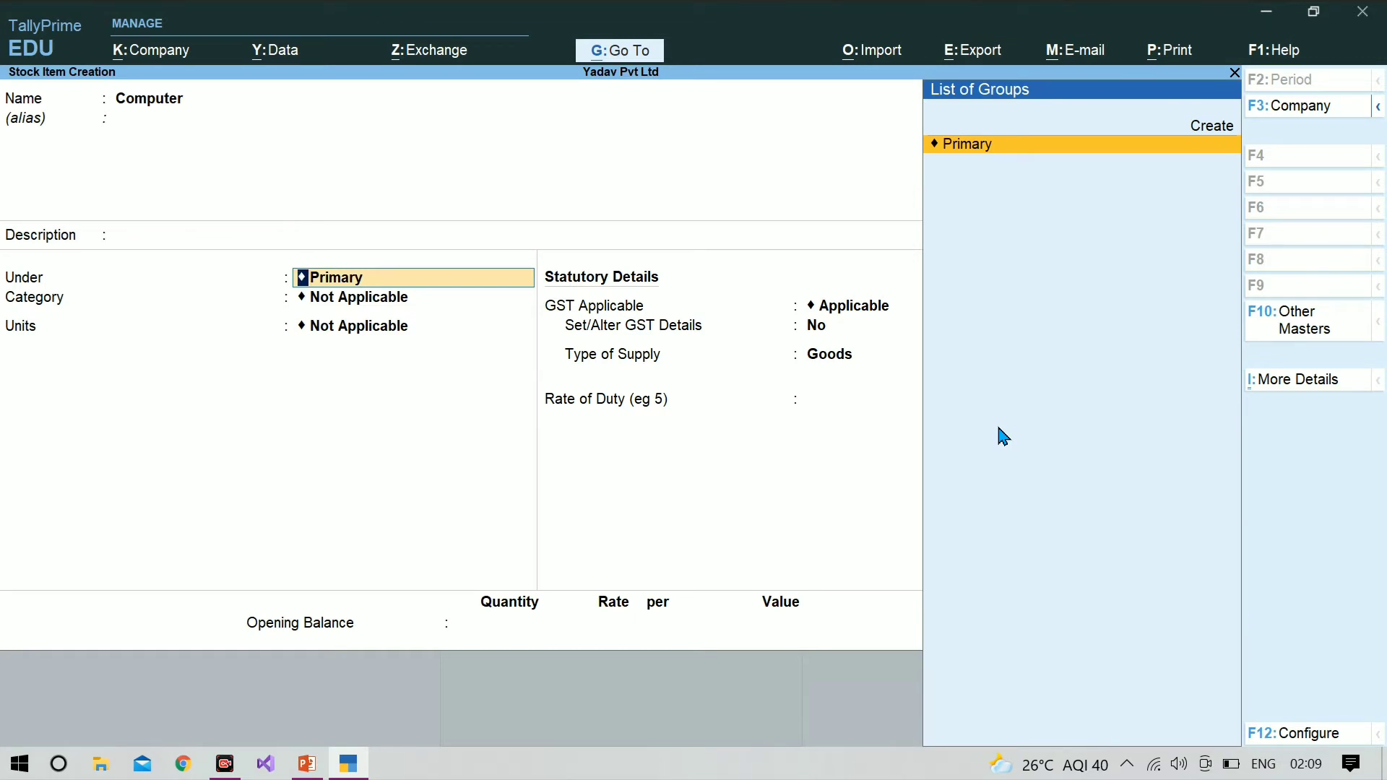
pyautogui.press('Return')
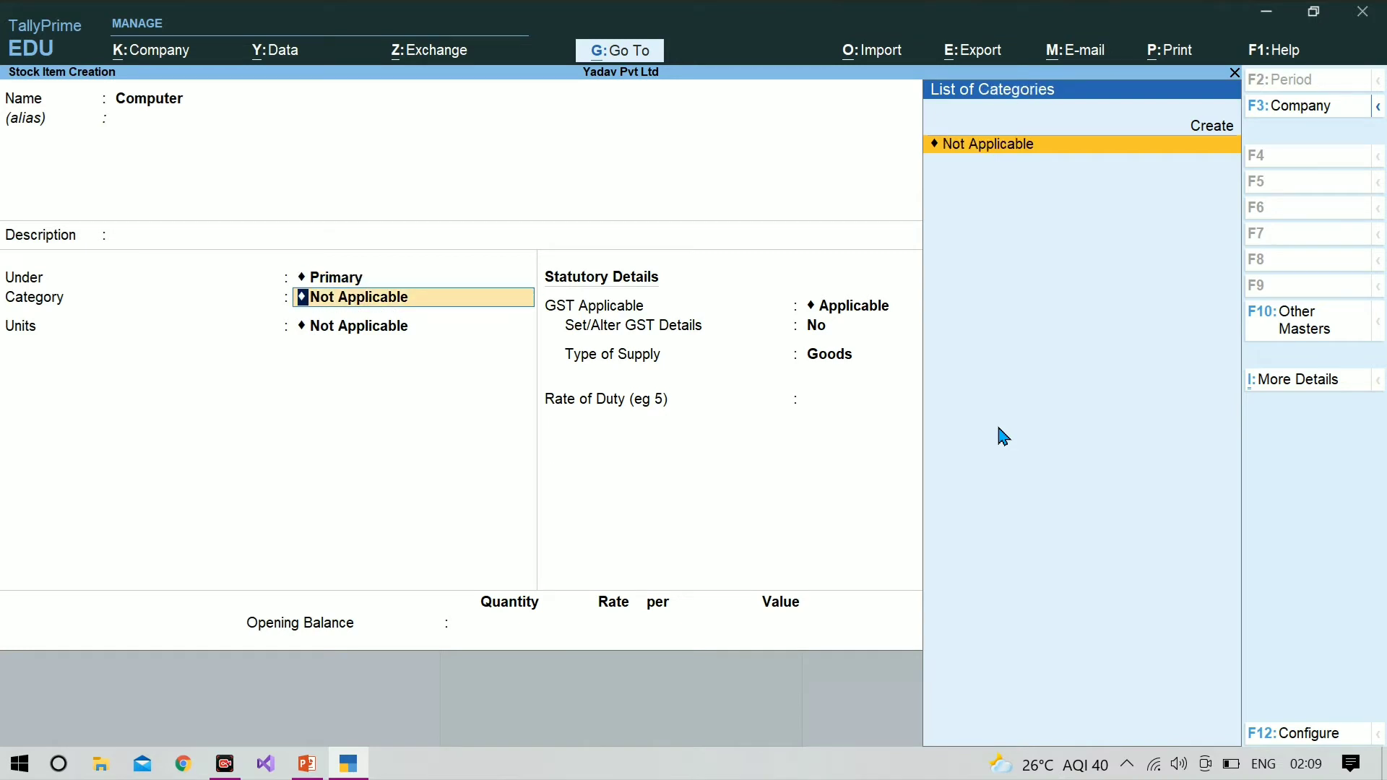
pyautogui.press('Return')
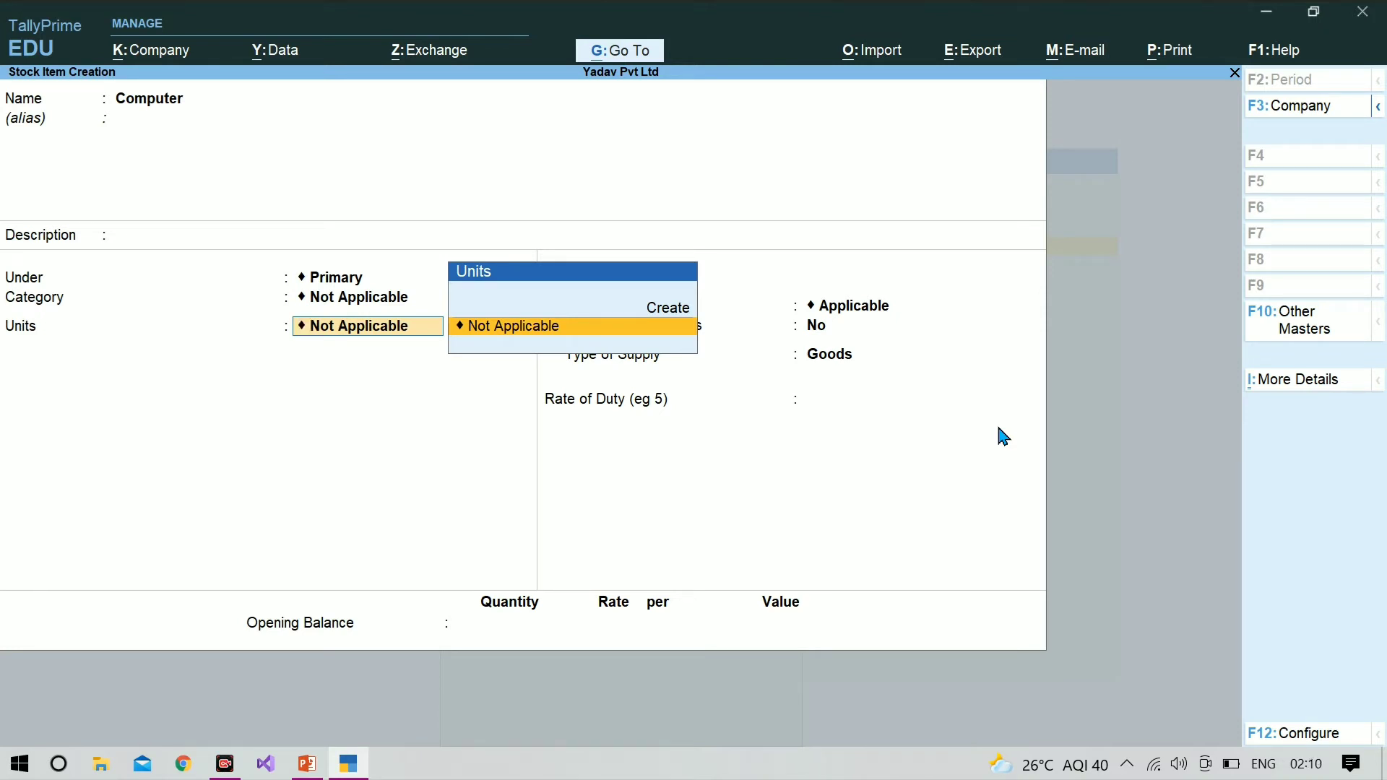
# Step: Start a new simple unit for the Computer item with the symbol pcs and the formal name Pieces
pyautogui.hotkey('alt', 'c')
pyautogui.write('pcs')
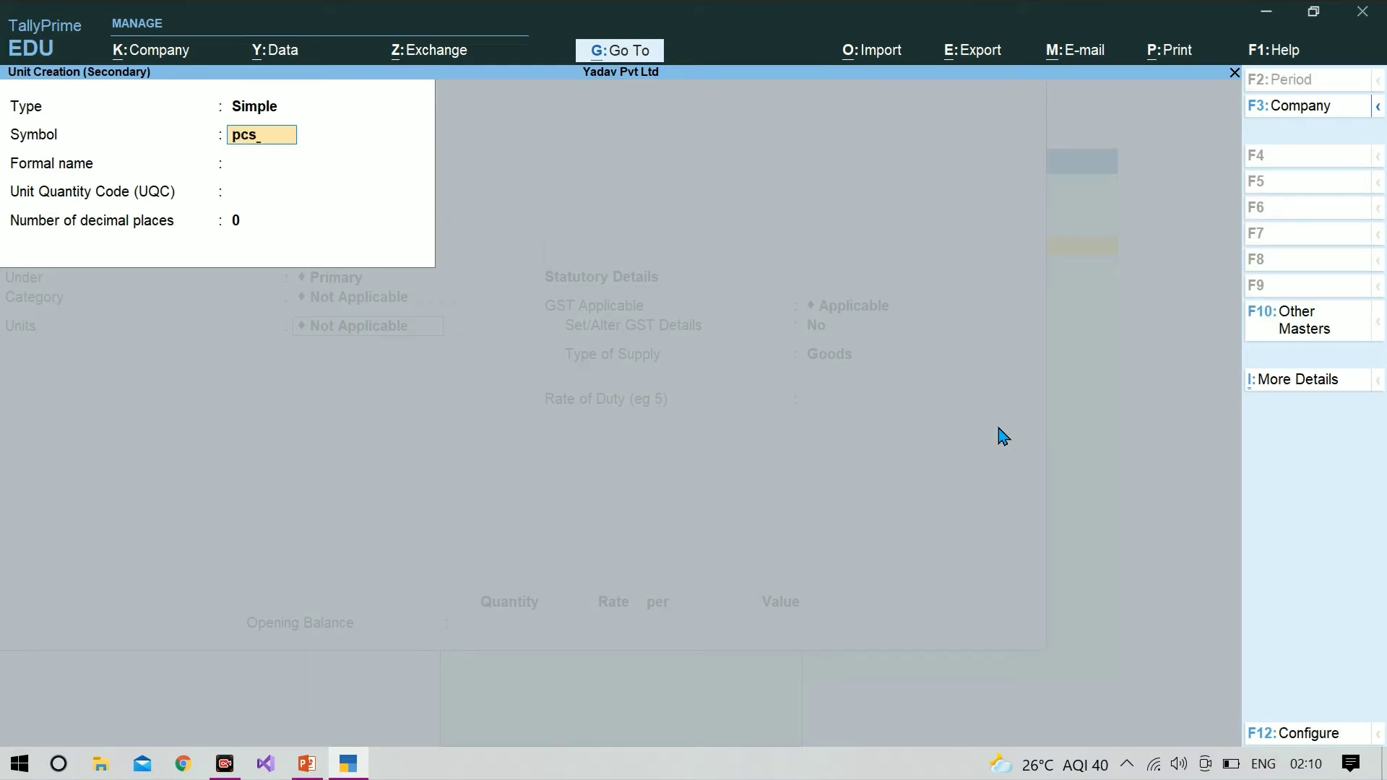
pyautogui.press('Return')
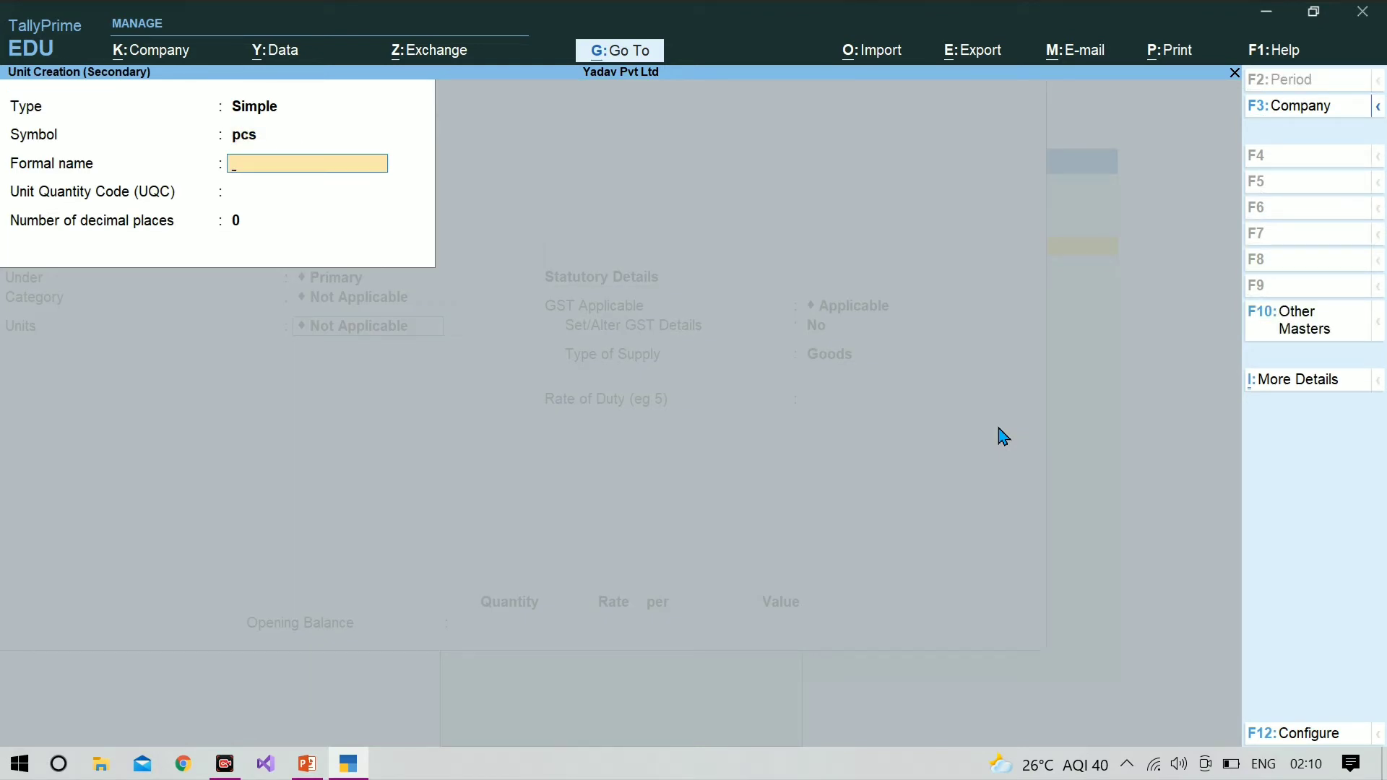
pyautogui.write('Pieces')
pyautogui.press('Return')
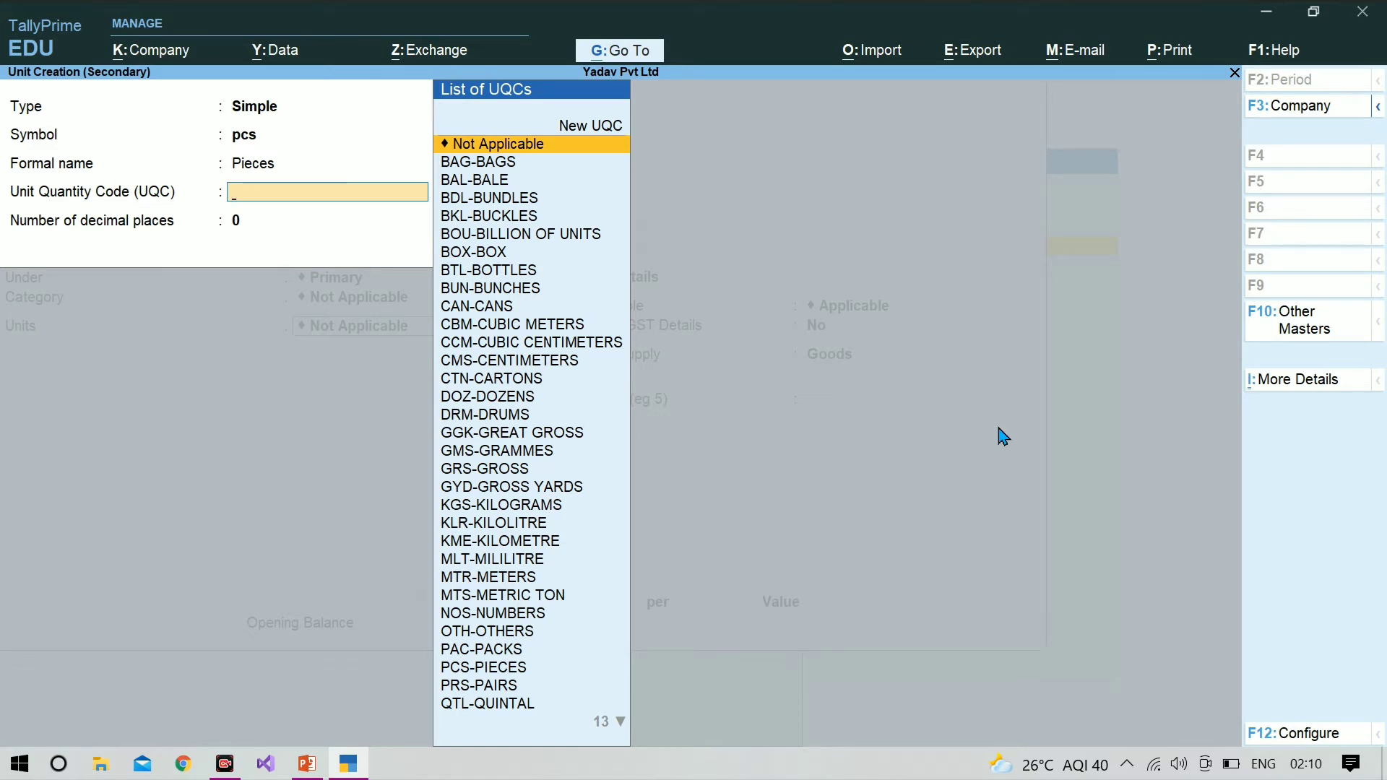
# Step: Assign the unit quantity code PCS-PIECES with 0 decimal places, save the unit and apply it to the Computer item
pyautogui.write('pcs')
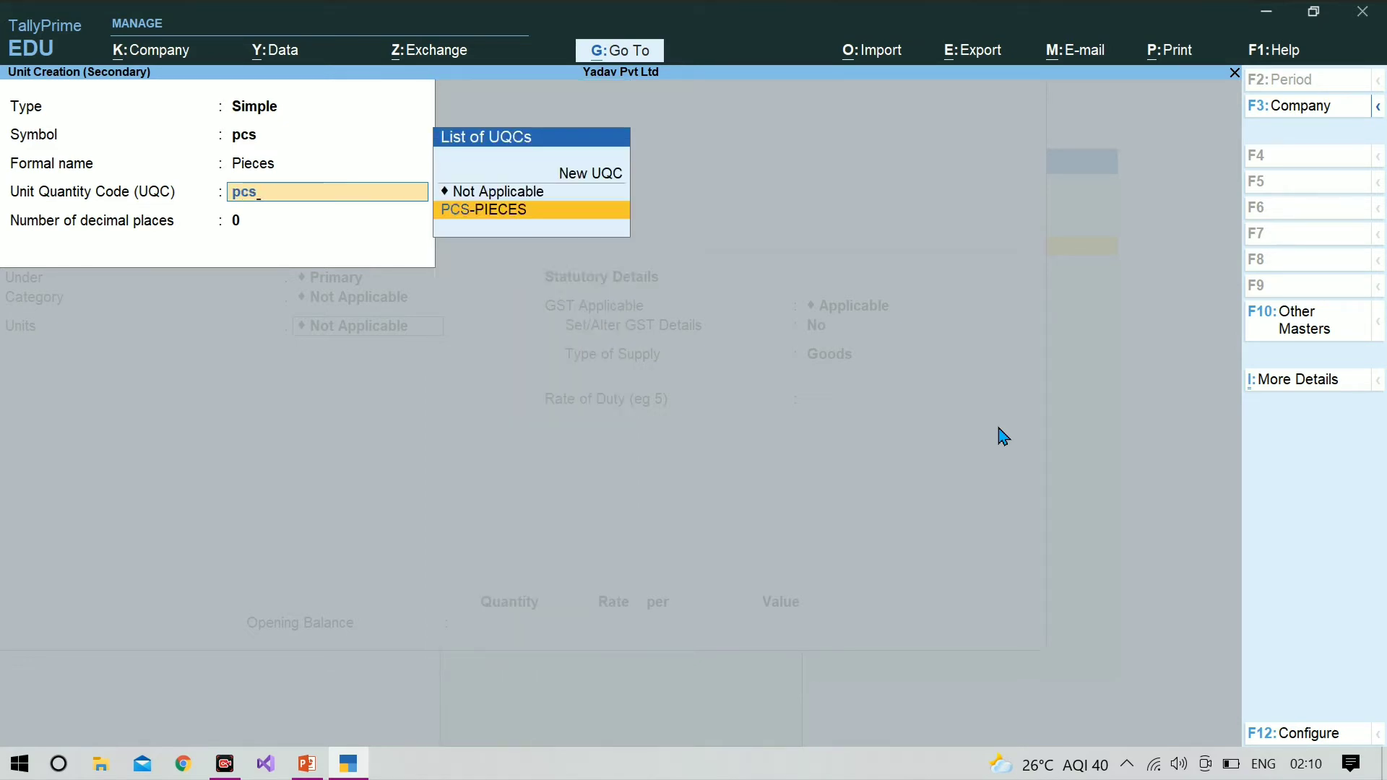
pyautogui.press('Return')
# Step: Save the Computer stock item without components (BOM) and leave master creation
pyautogui.press('Return')
pyautogui.press('Return')
pyautogui.press('Return')
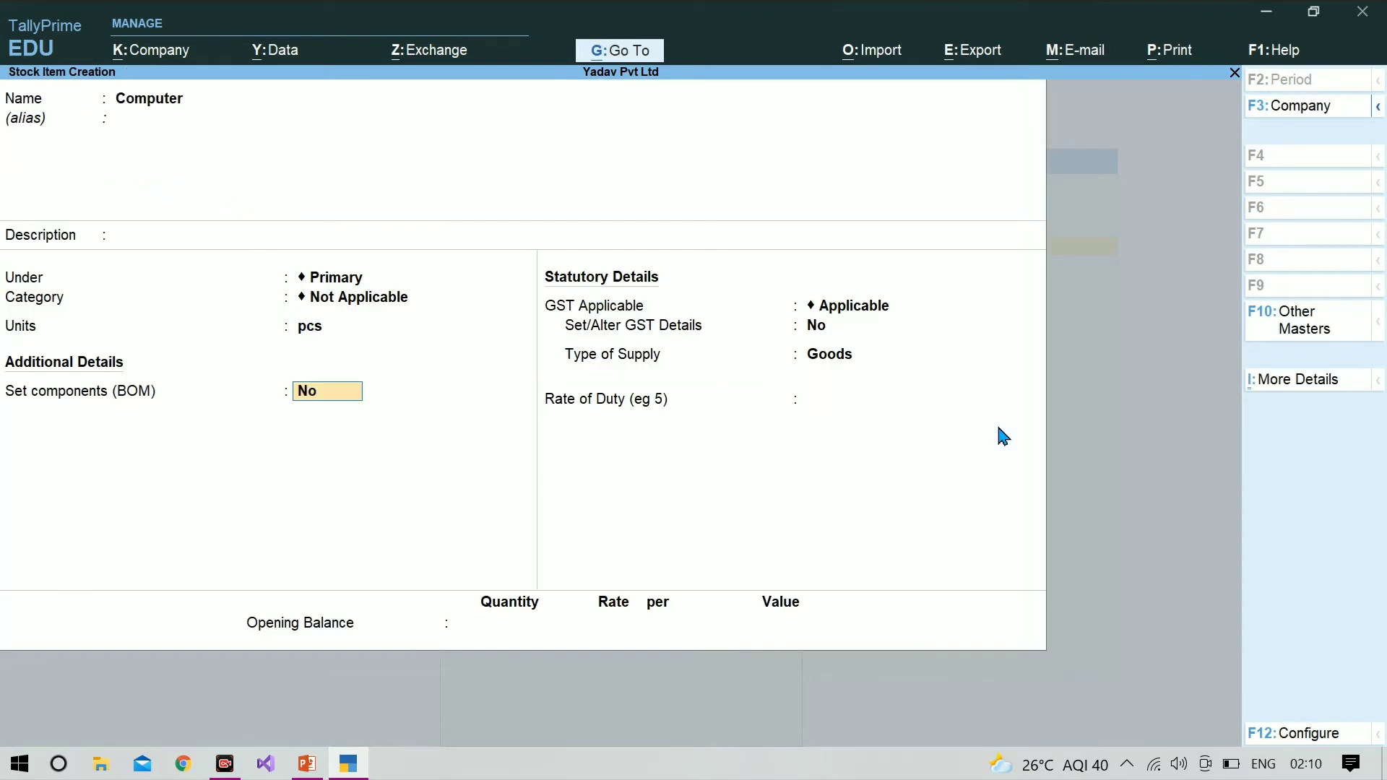
pyautogui.press('Return')
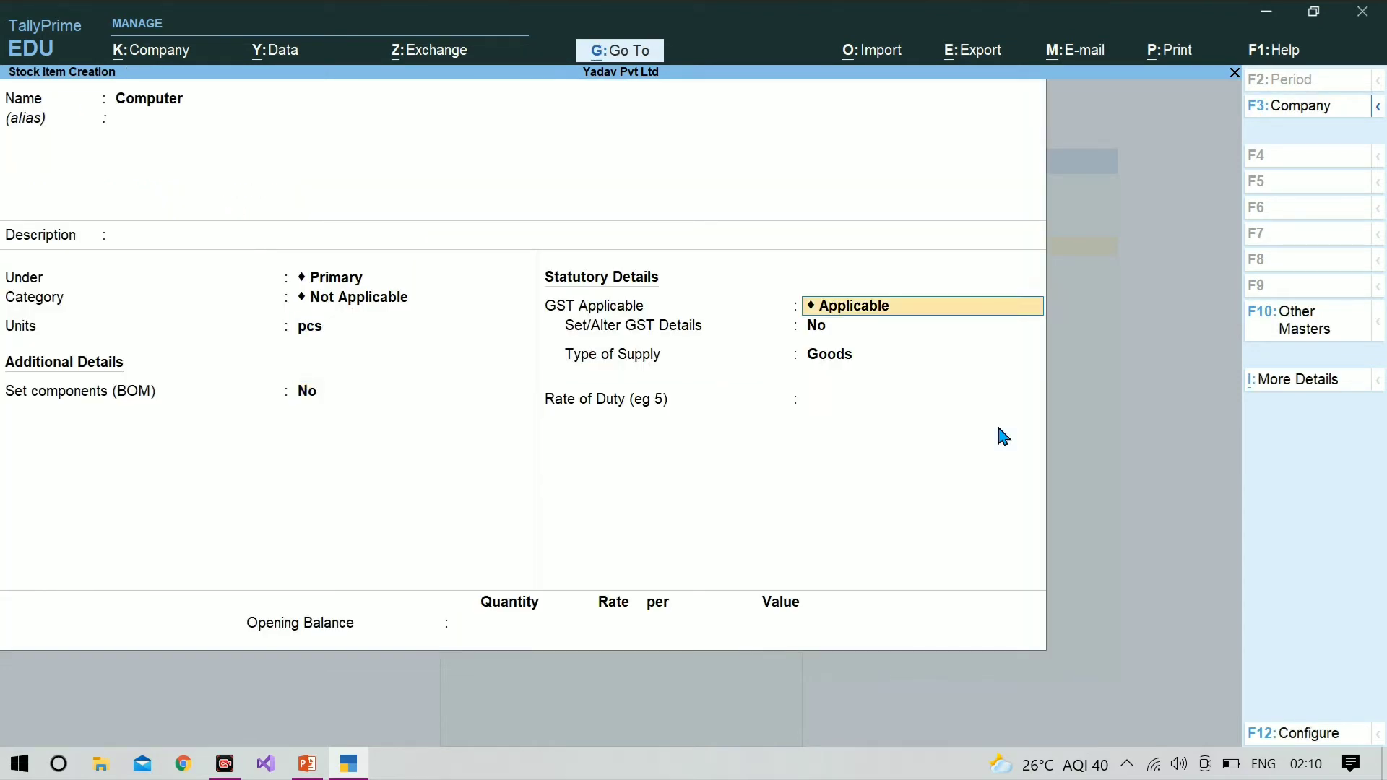
pyautogui.hotkey('ctrl', 'a')
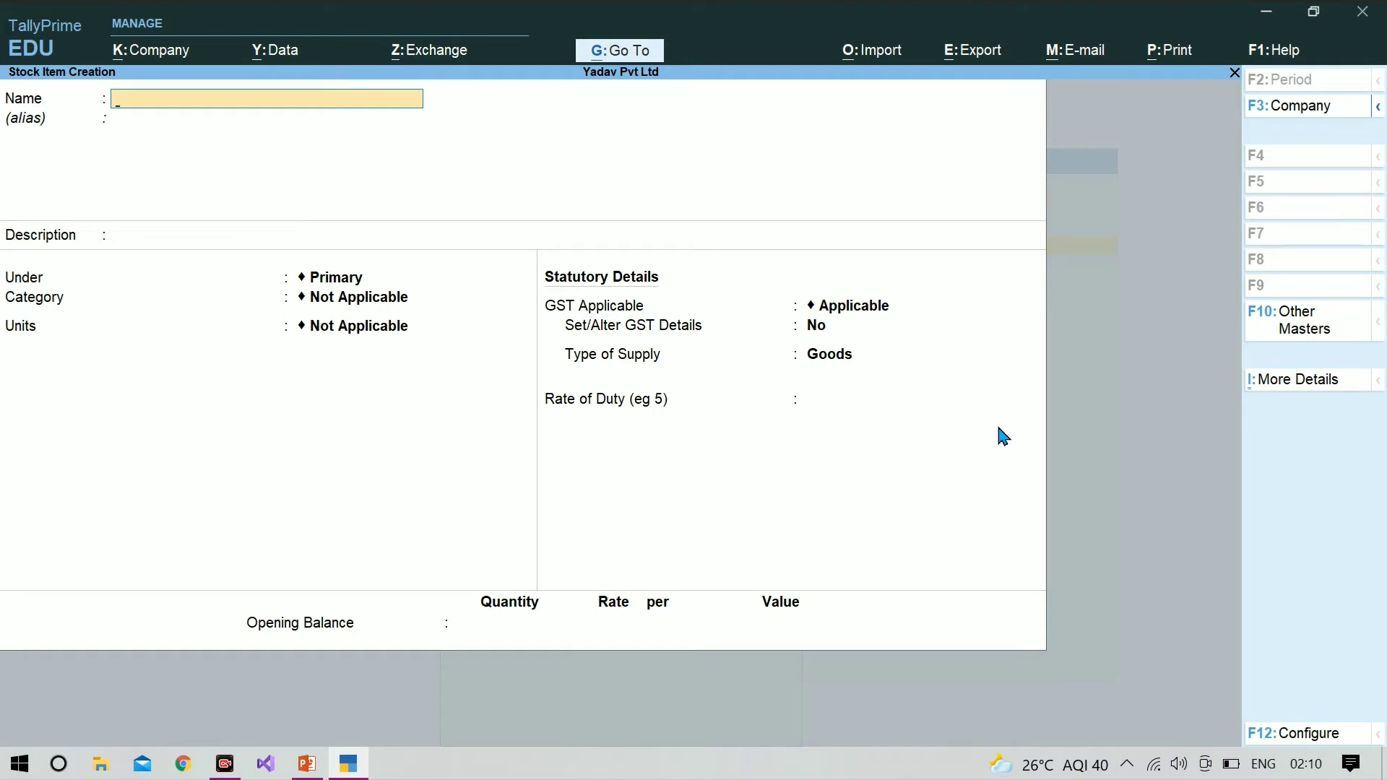
pyautogui.press('Escape')
pyautogui.press('Return')
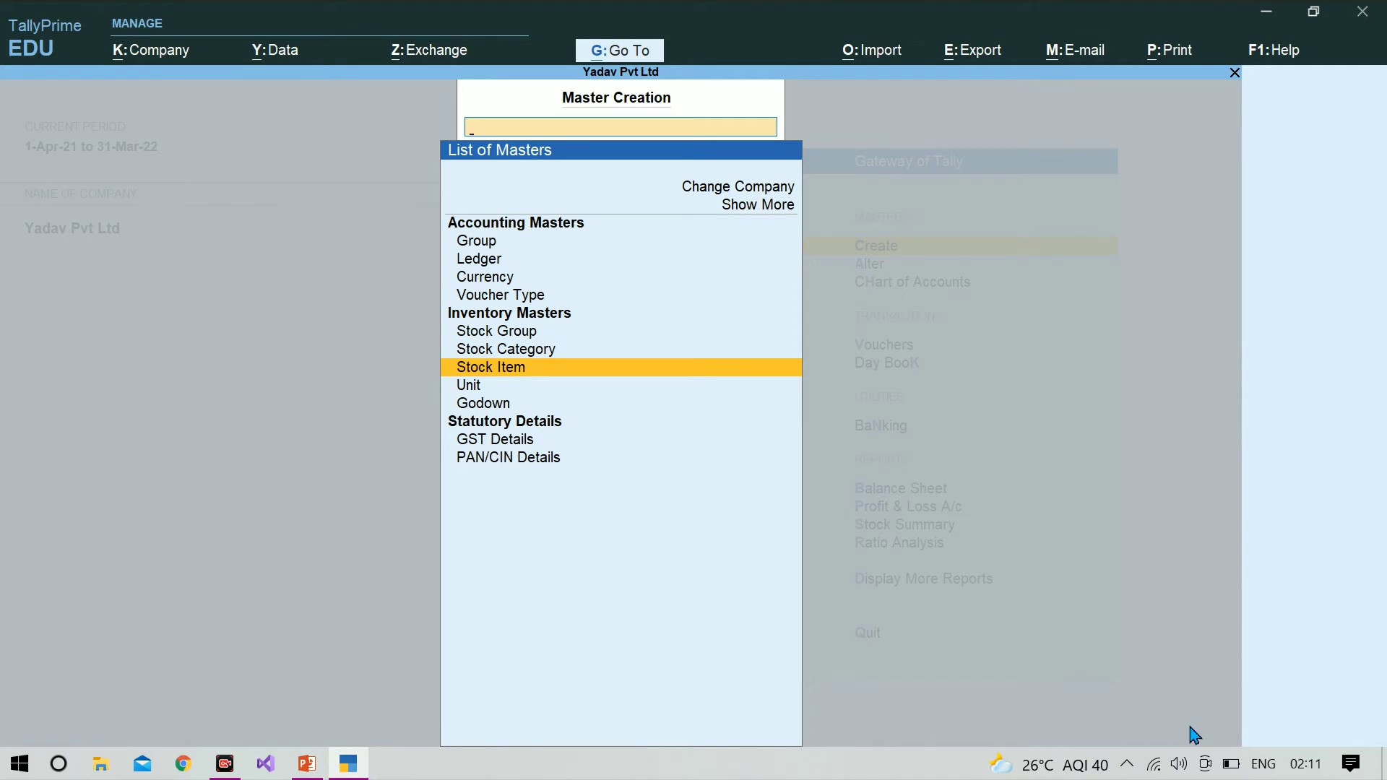
pyautogui.press('Escape')
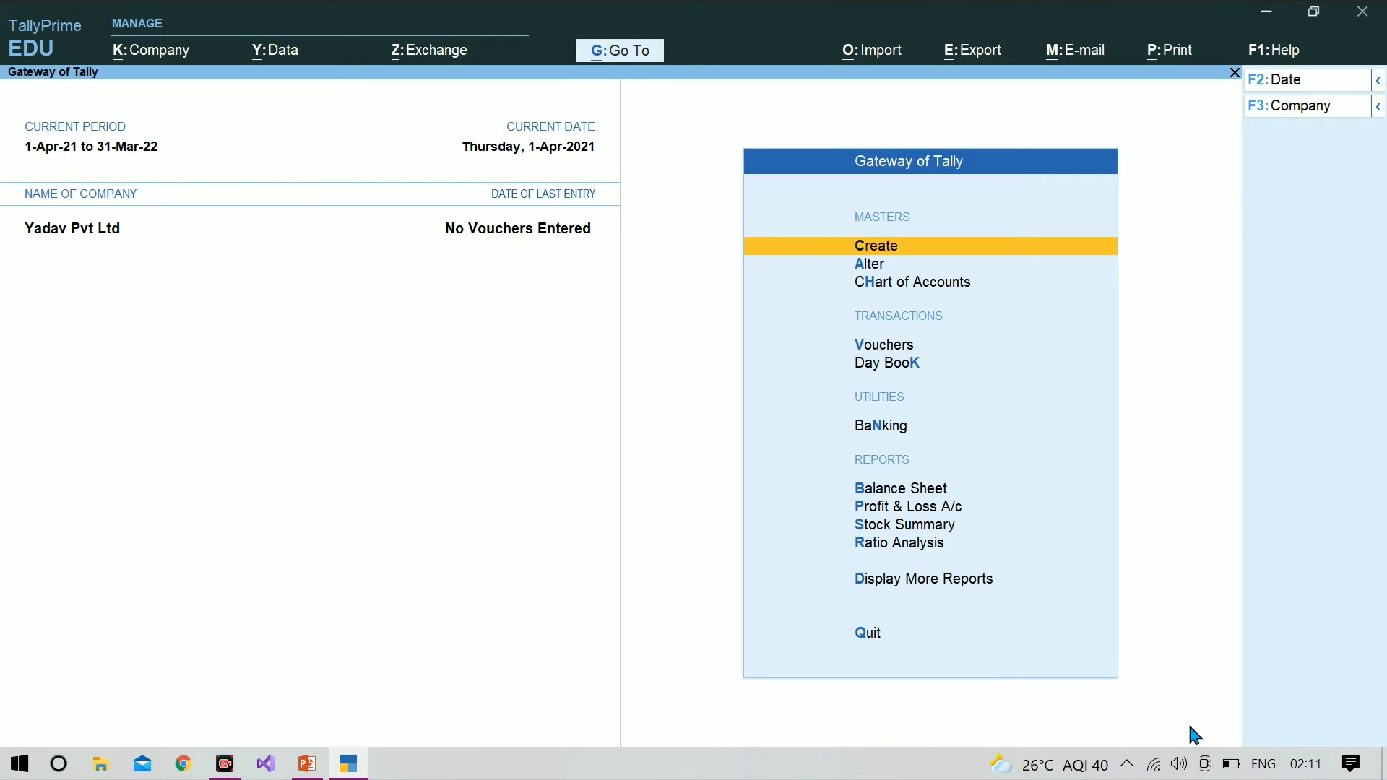
# Step: Start voucher entry, show the inactive voucher types and activate the Purchase Order voucher
pyautogui.press('Down')
pyautogui.press('Down')
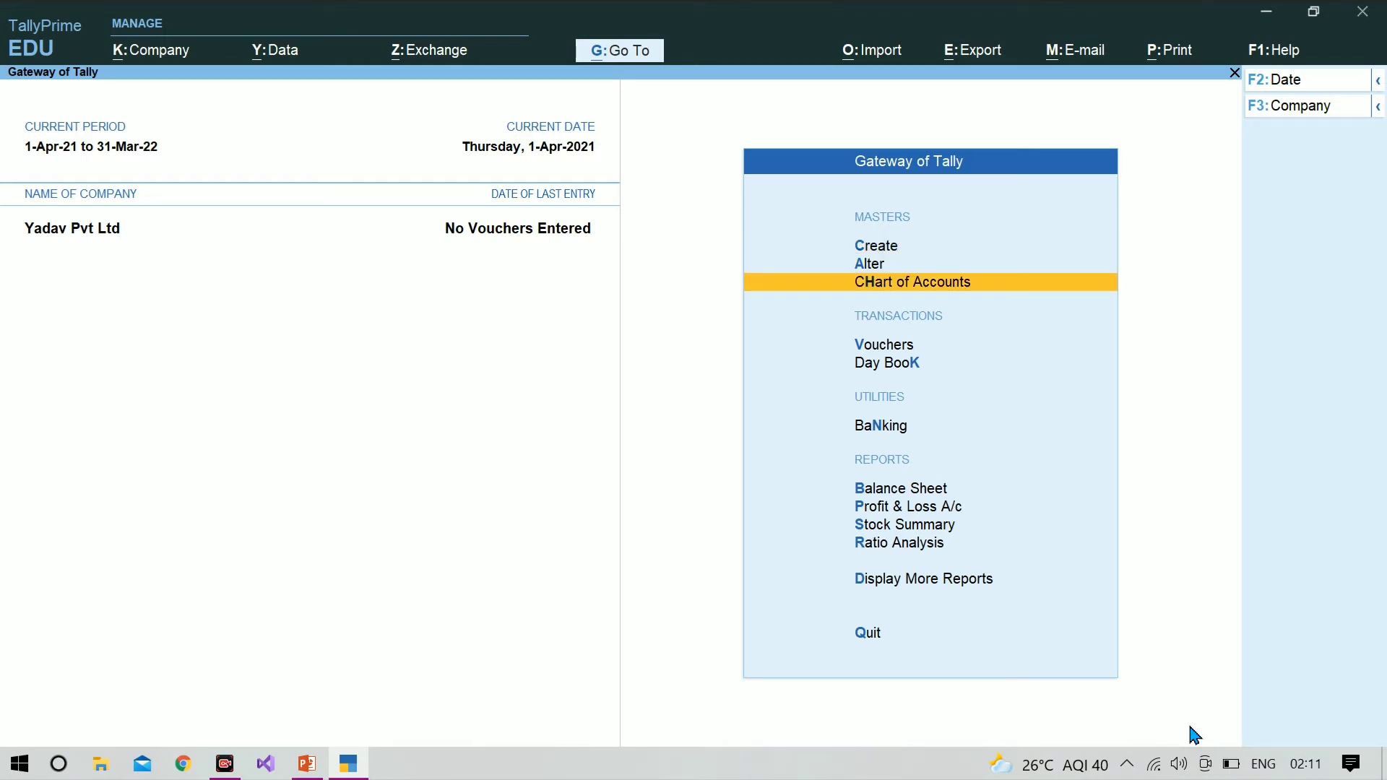
pyautogui.press('v')
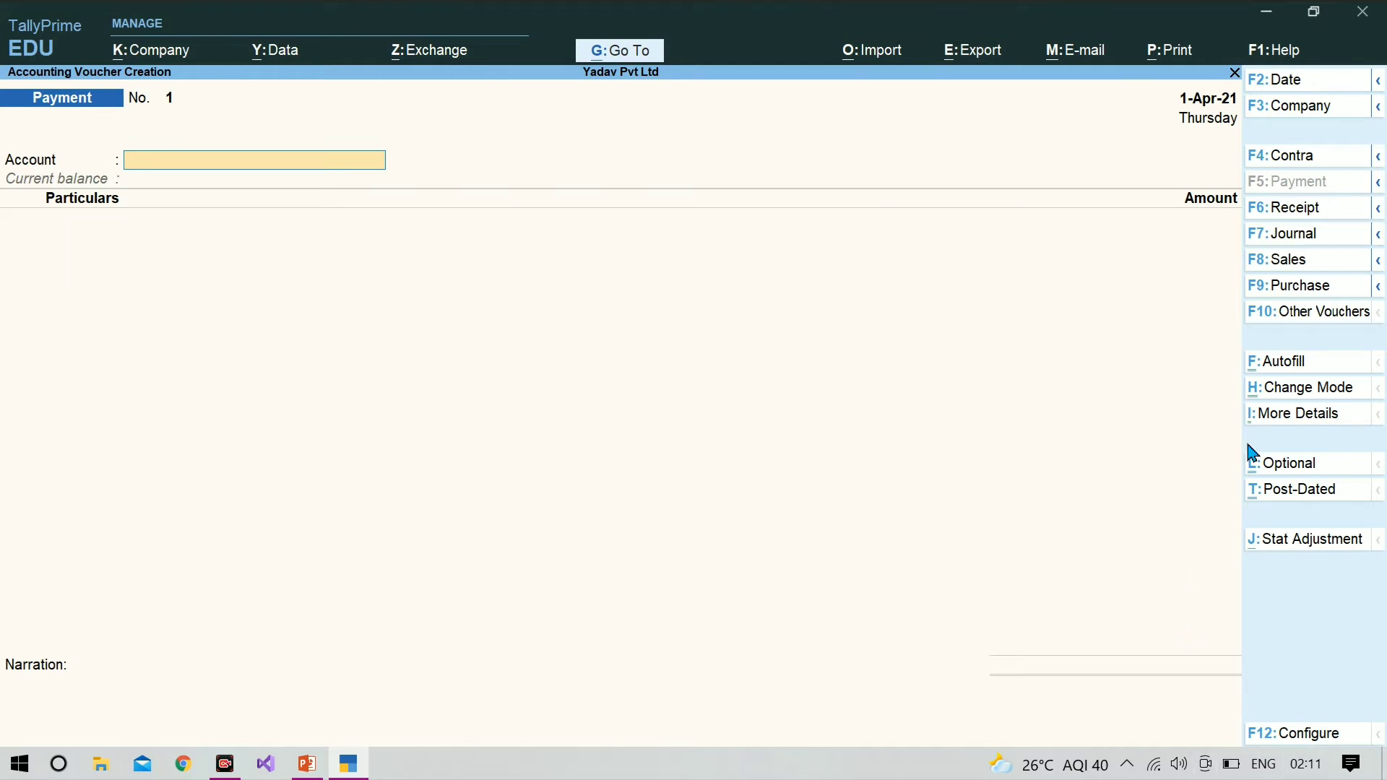
pyautogui.click(1316, 313)
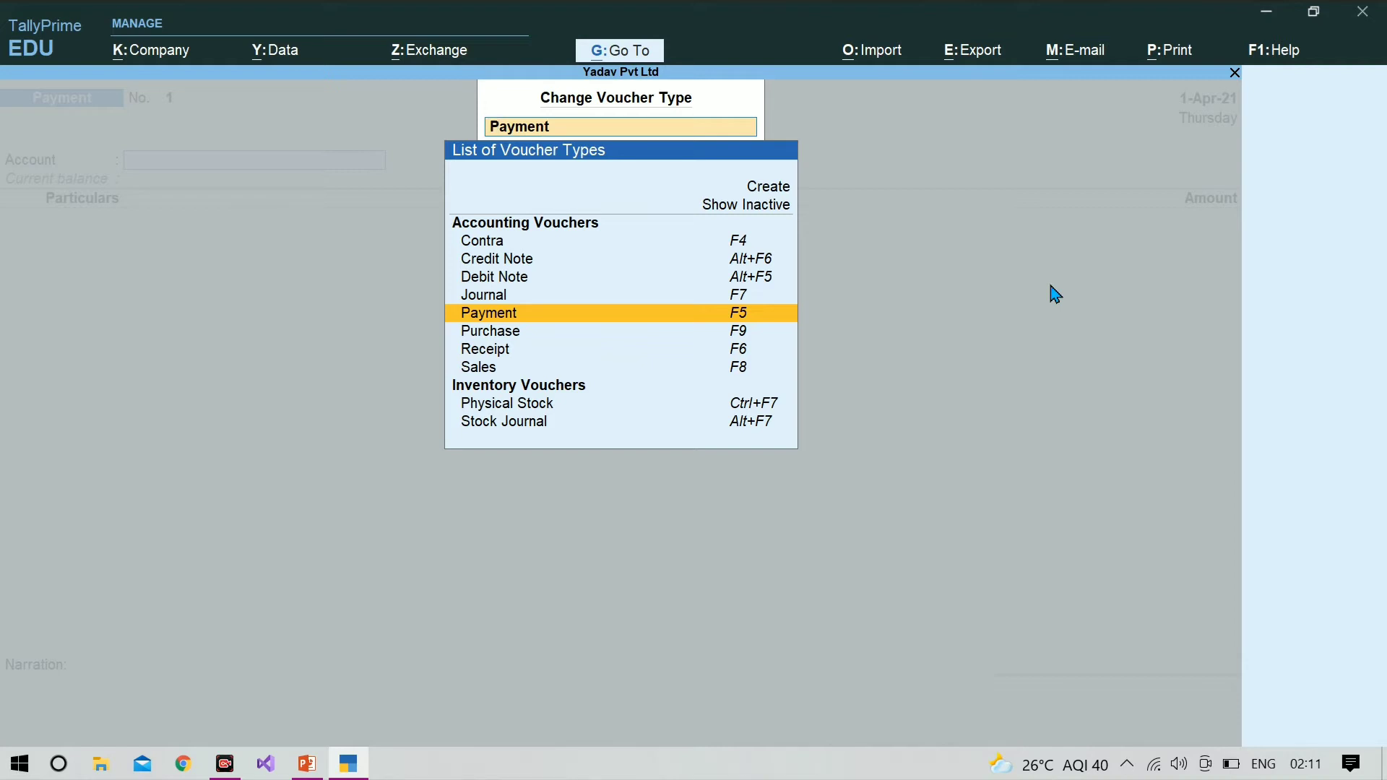
pyautogui.click(746, 215)
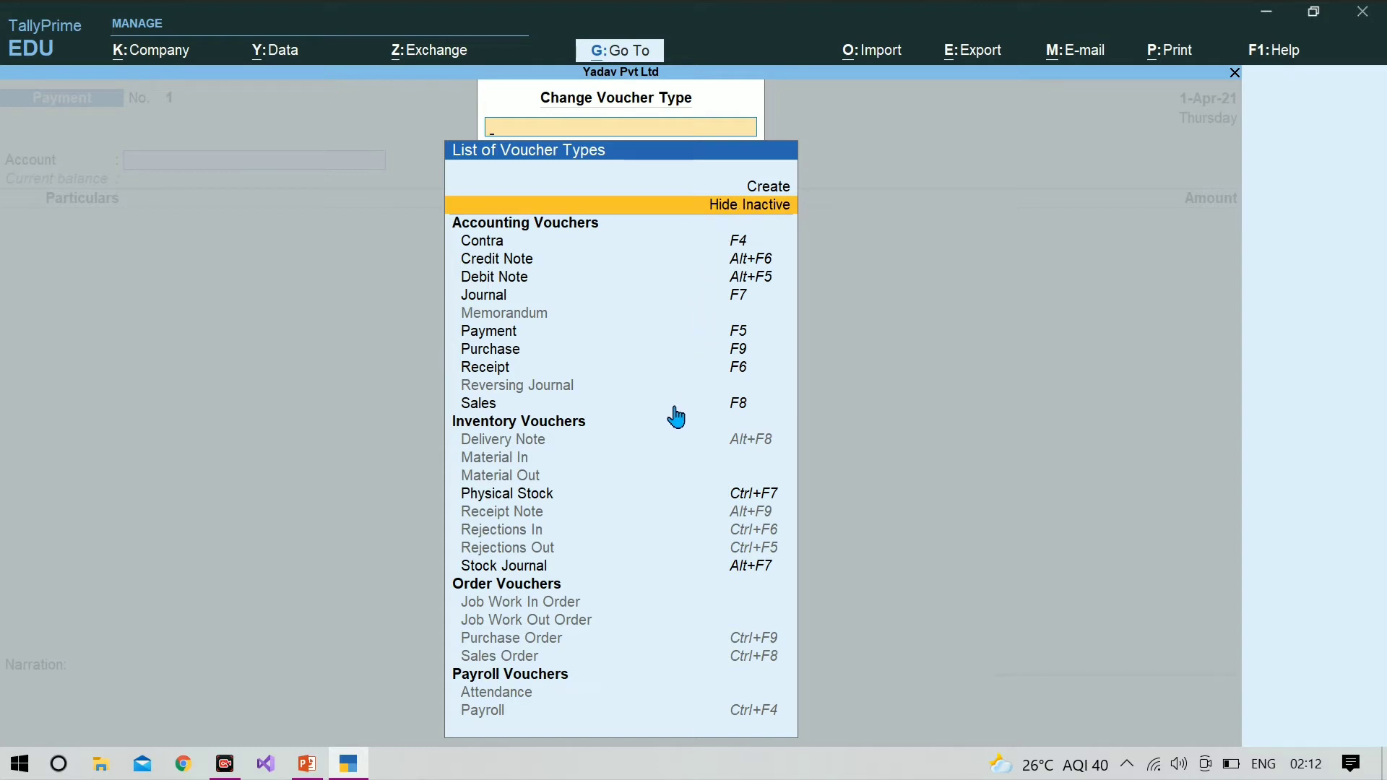
pyautogui.click(531, 639)
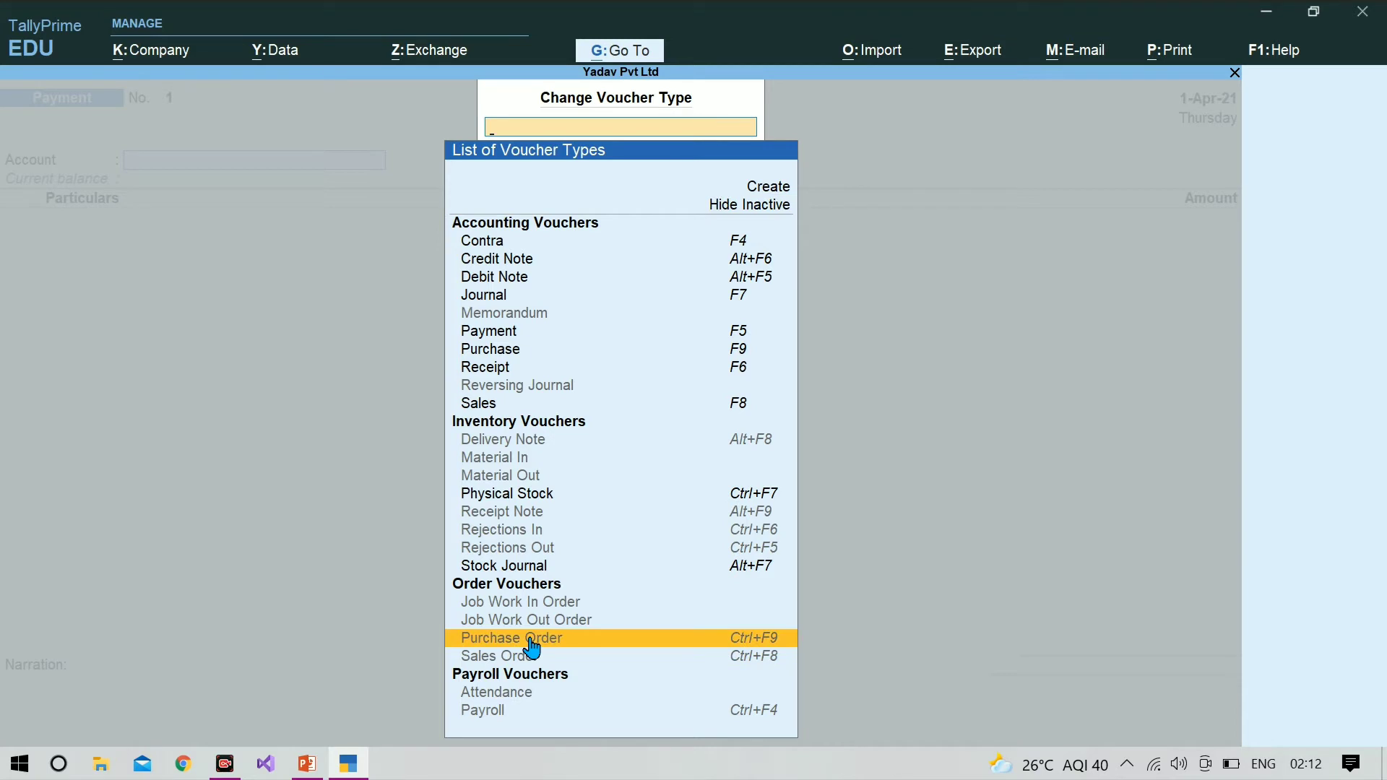
pyautogui.click(532, 644)
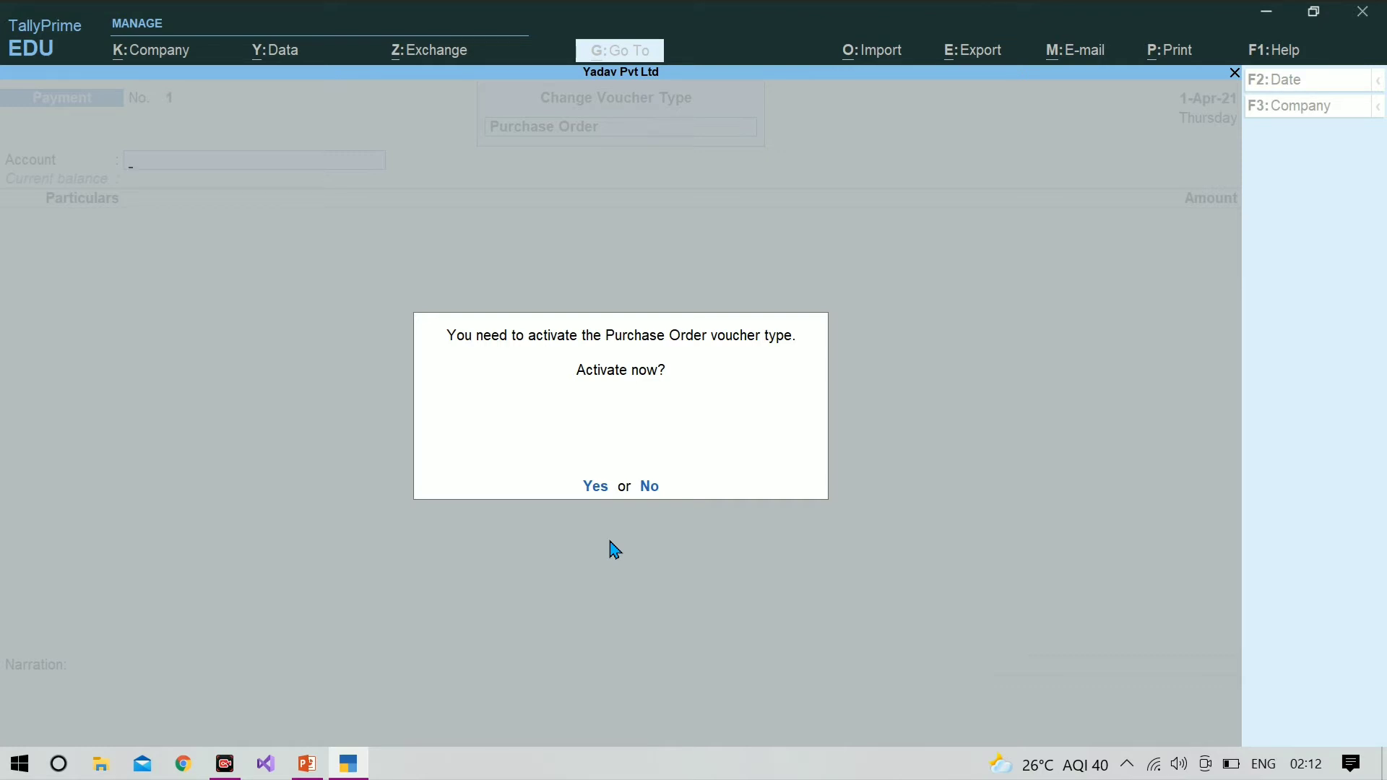
pyautogui.press('y')
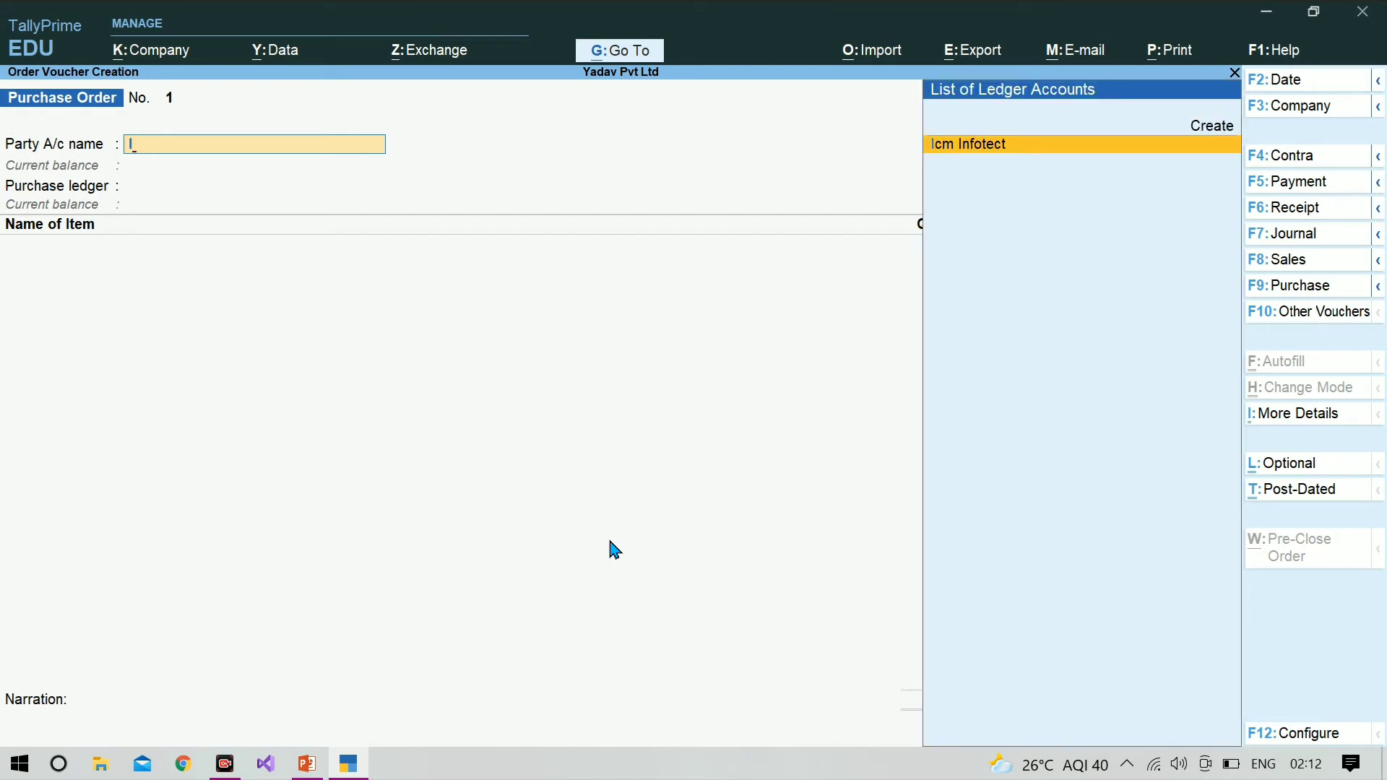
# Step: Choose Icm Infotect as the party, with payment terms Online, other references Cheque and terms of delivery 30
pyautogui.press('Return')
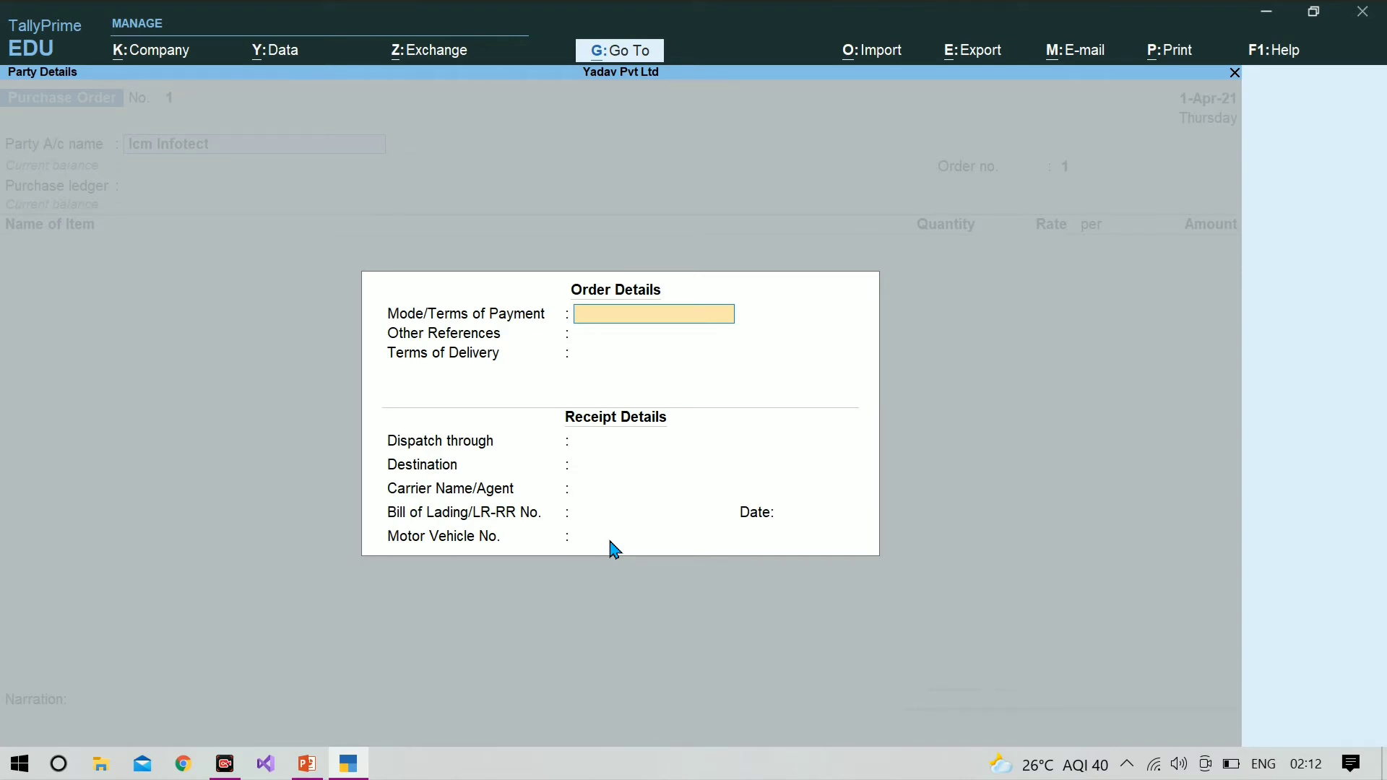
pyautogui.write('Online')
pyautogui.press('Return')
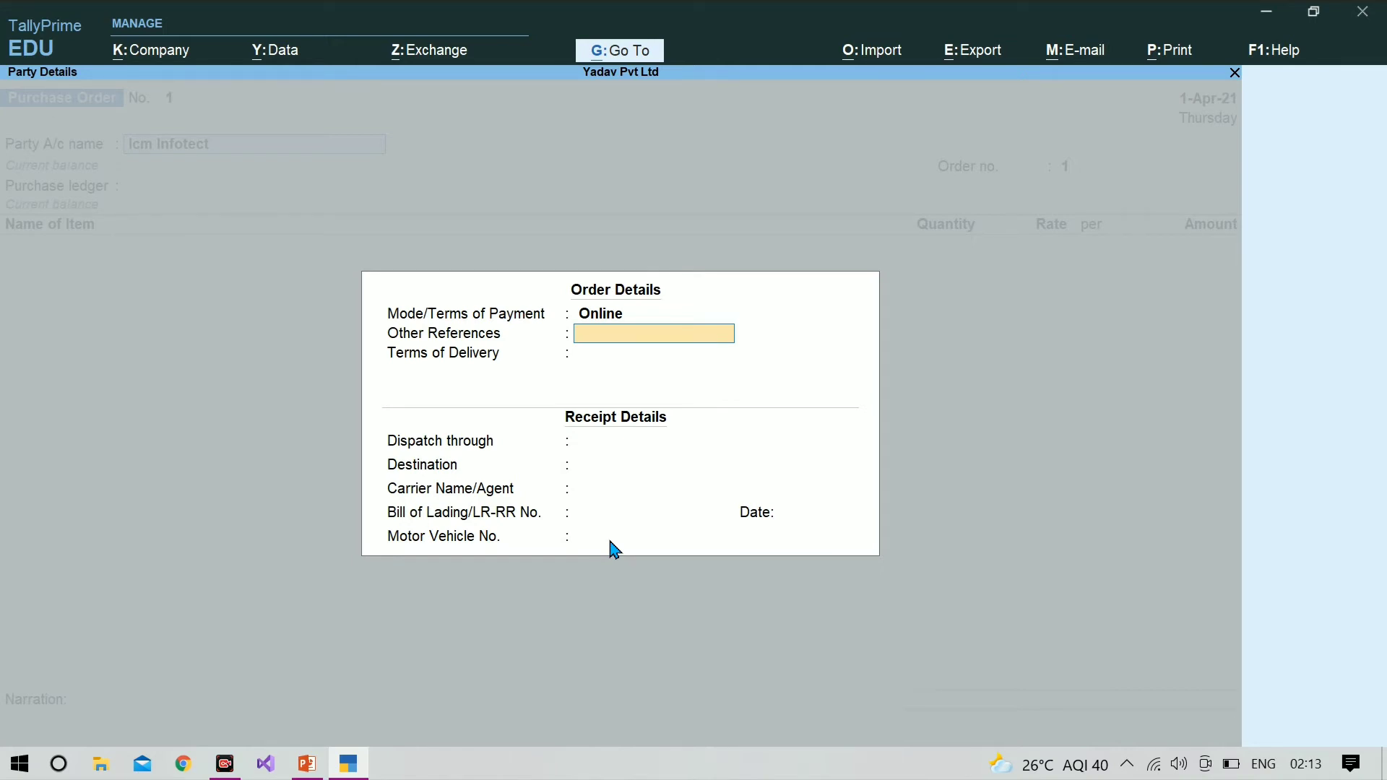
pyautogui.write('Cheque')
pyautogui.press('Return')
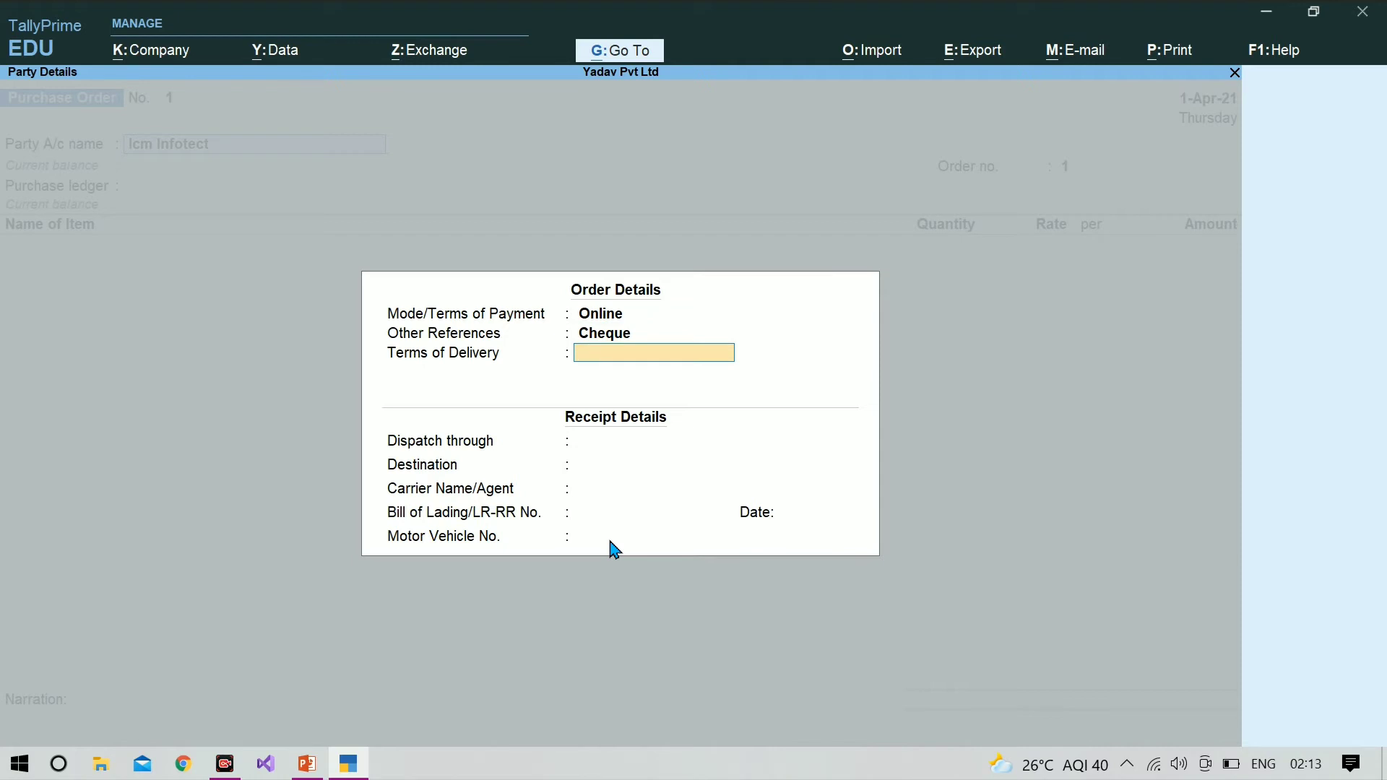
pyautogui.write('30')
pyautogui.press('Return')
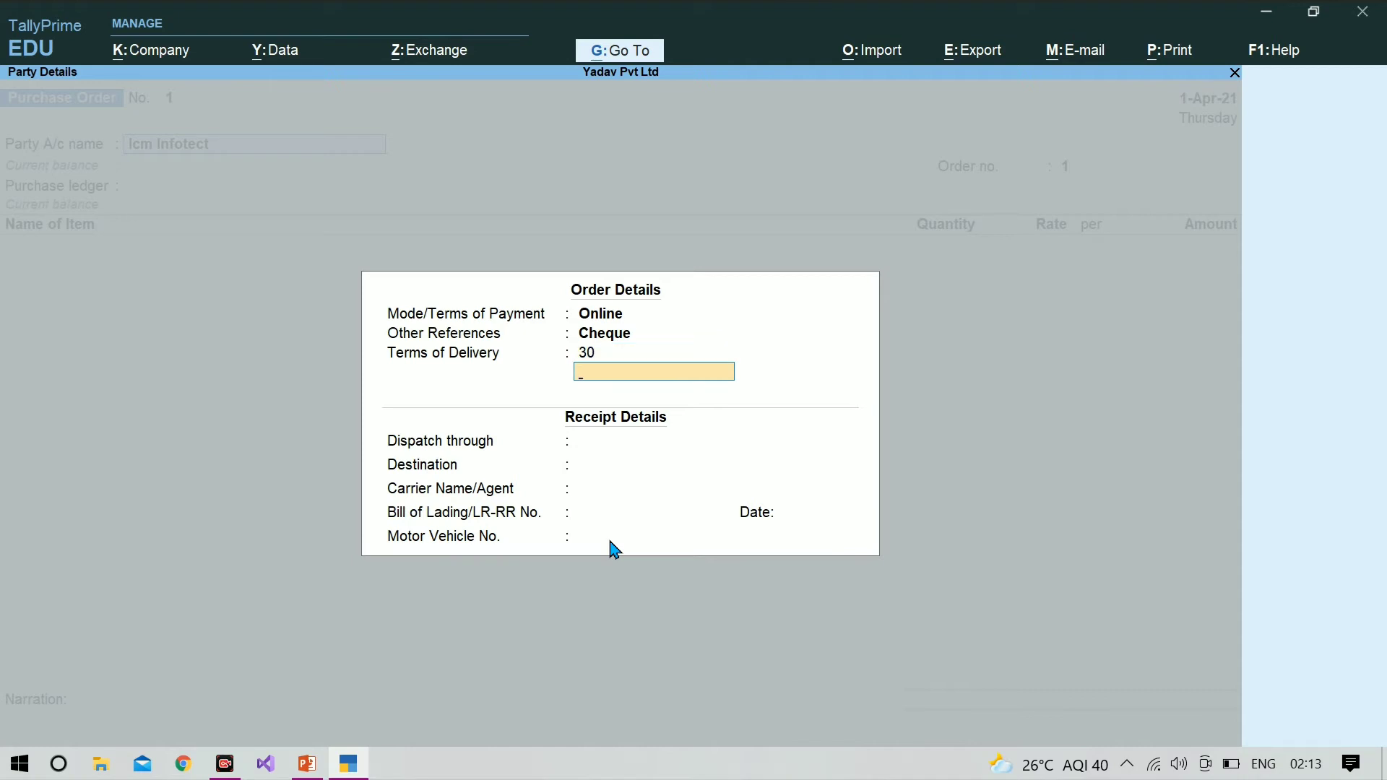
pyautogui.press('Return')
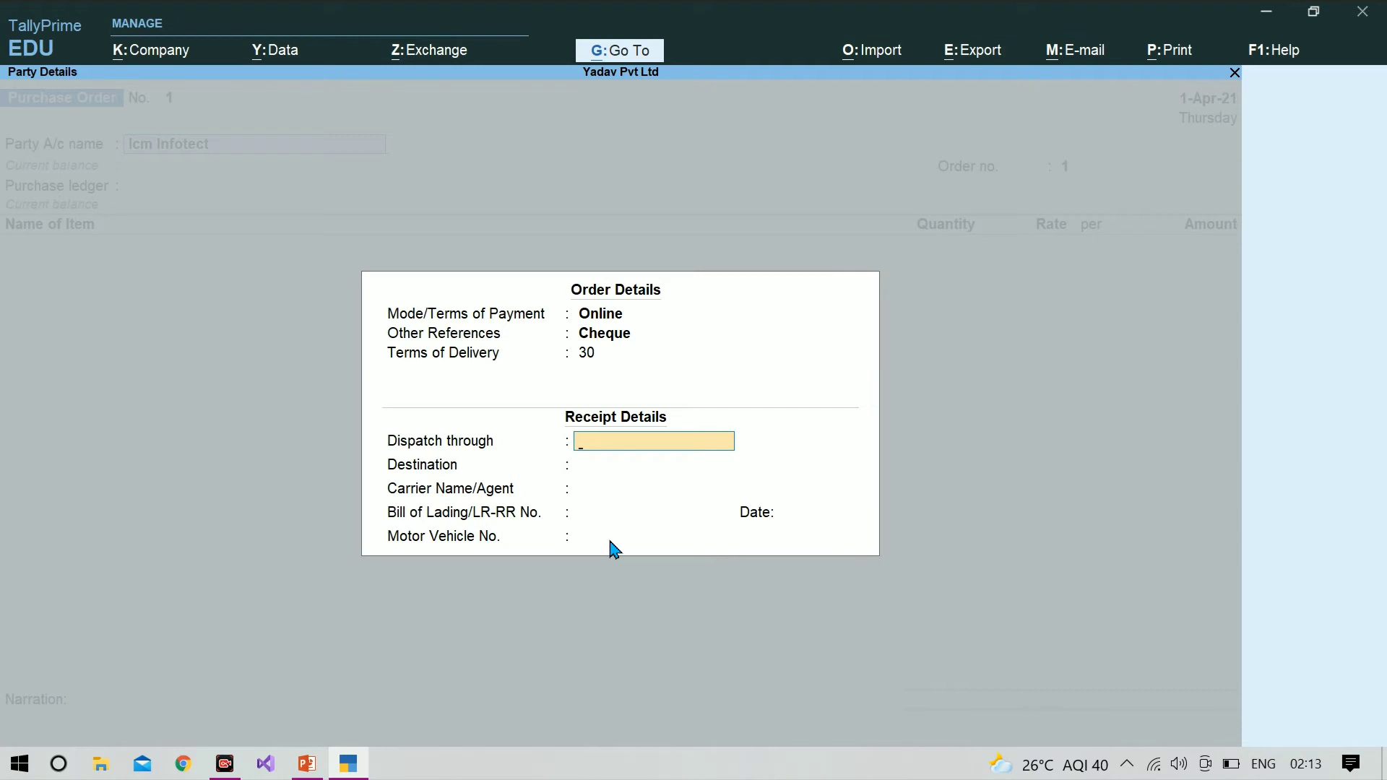
# Step: Set the receipt details to dispatch through Truck with the destination Balrampur
pyautogui.write('Truck')
pyautogui.press('Return')
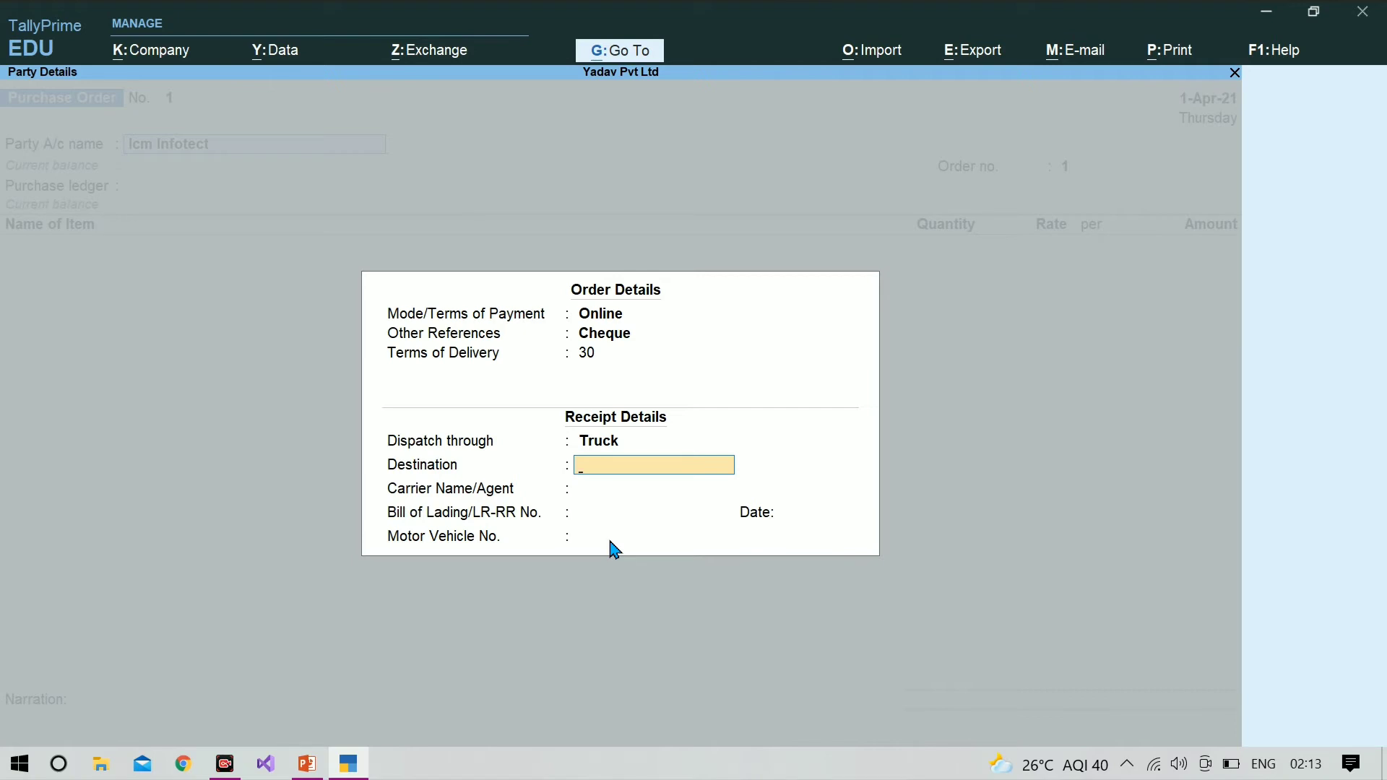
pyautogui.write('B')
pyautogui.write('alram,Pu')
pyautogui.press('BackSpace')
pyautogui.press('BackSpace')
pyautogui.write('pur')
pyautogui.press('Return')
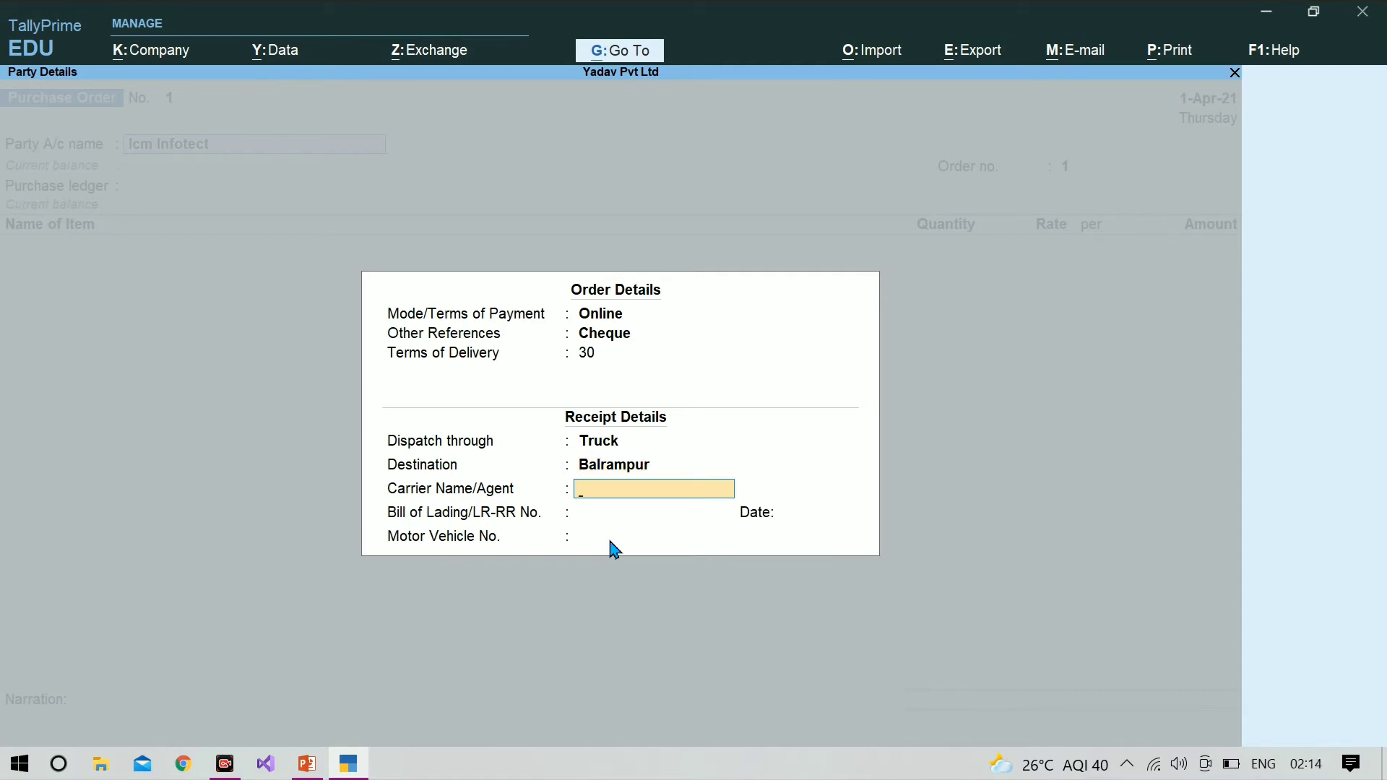
# Step: Enter the carrier or agent's name in the receipt details
pyautogui.press('Return')
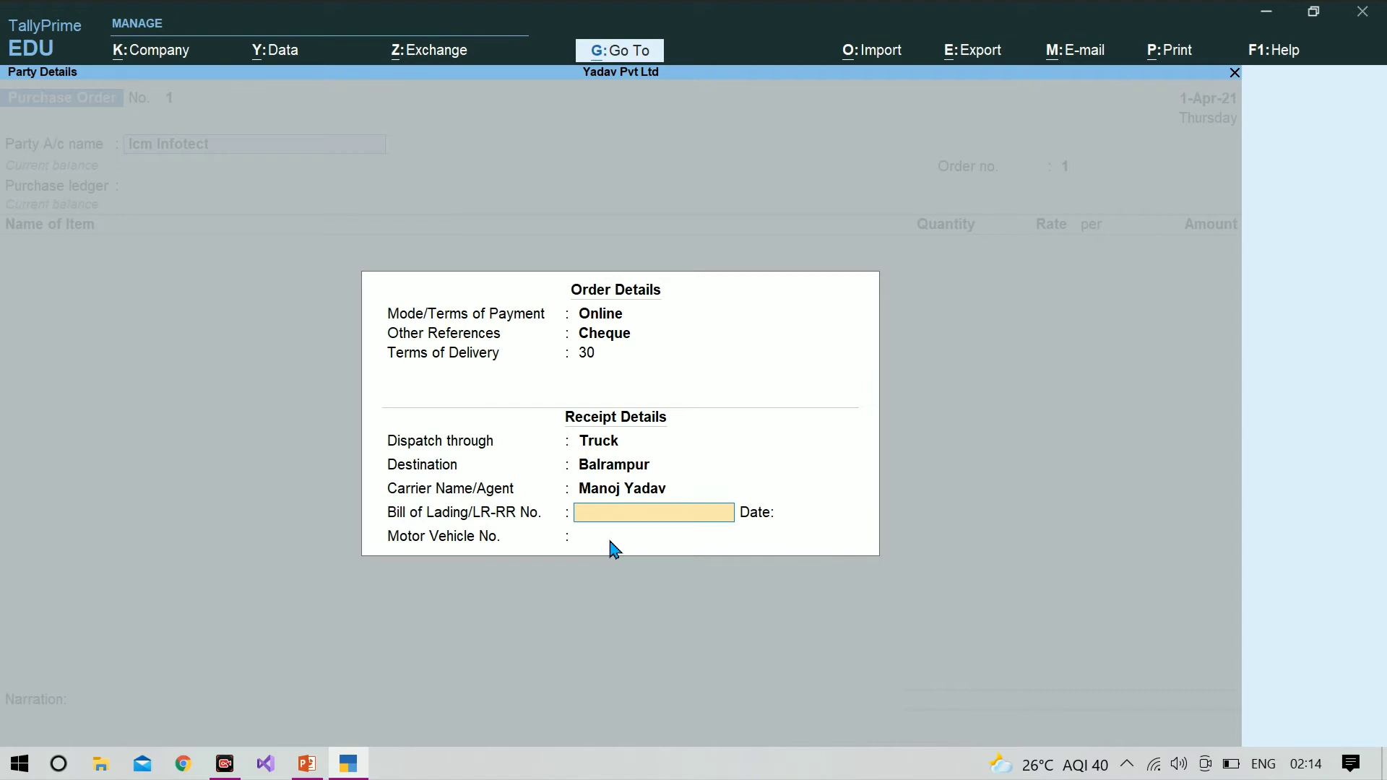
# Step: Enter the bill of lading number without a date, and fill in the motor vehicle number
pyautogui.write('4657')
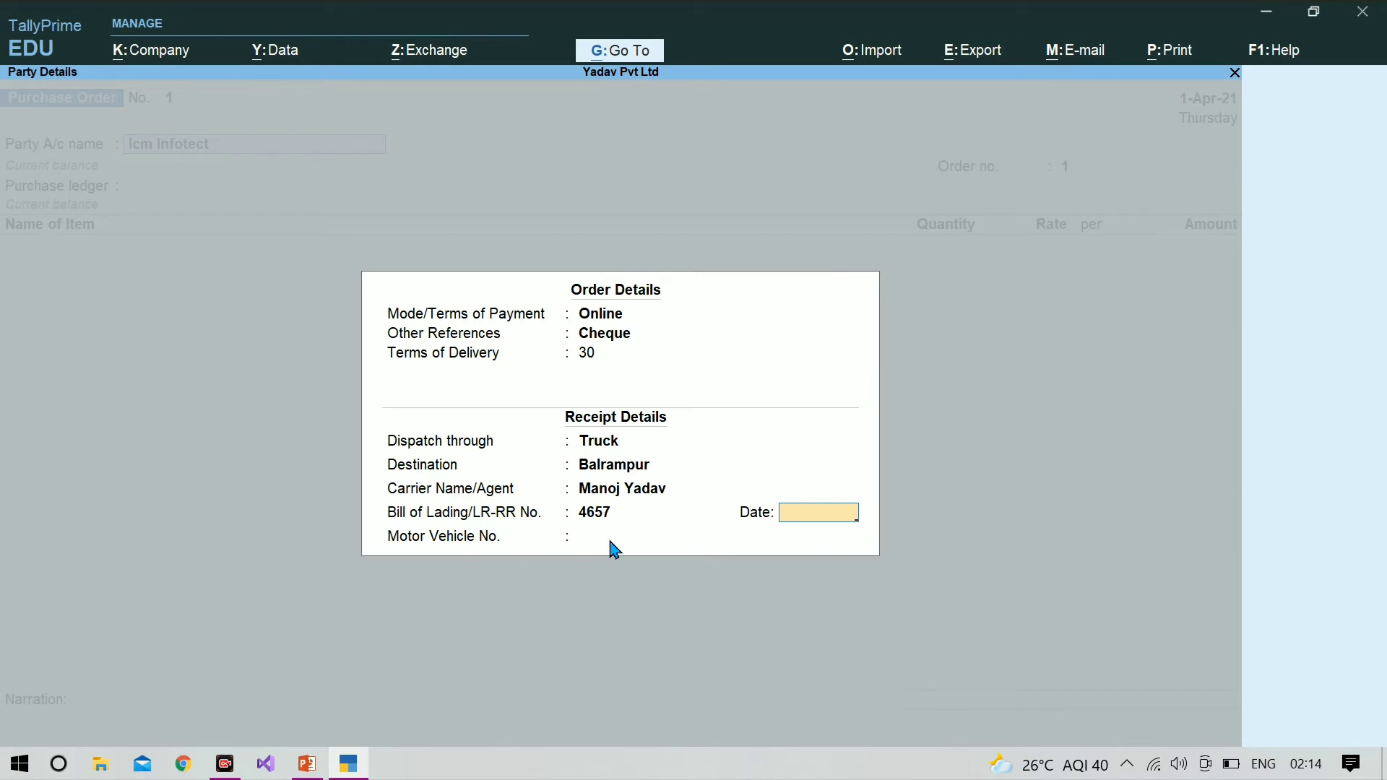
pyautogui.click(610, 542)
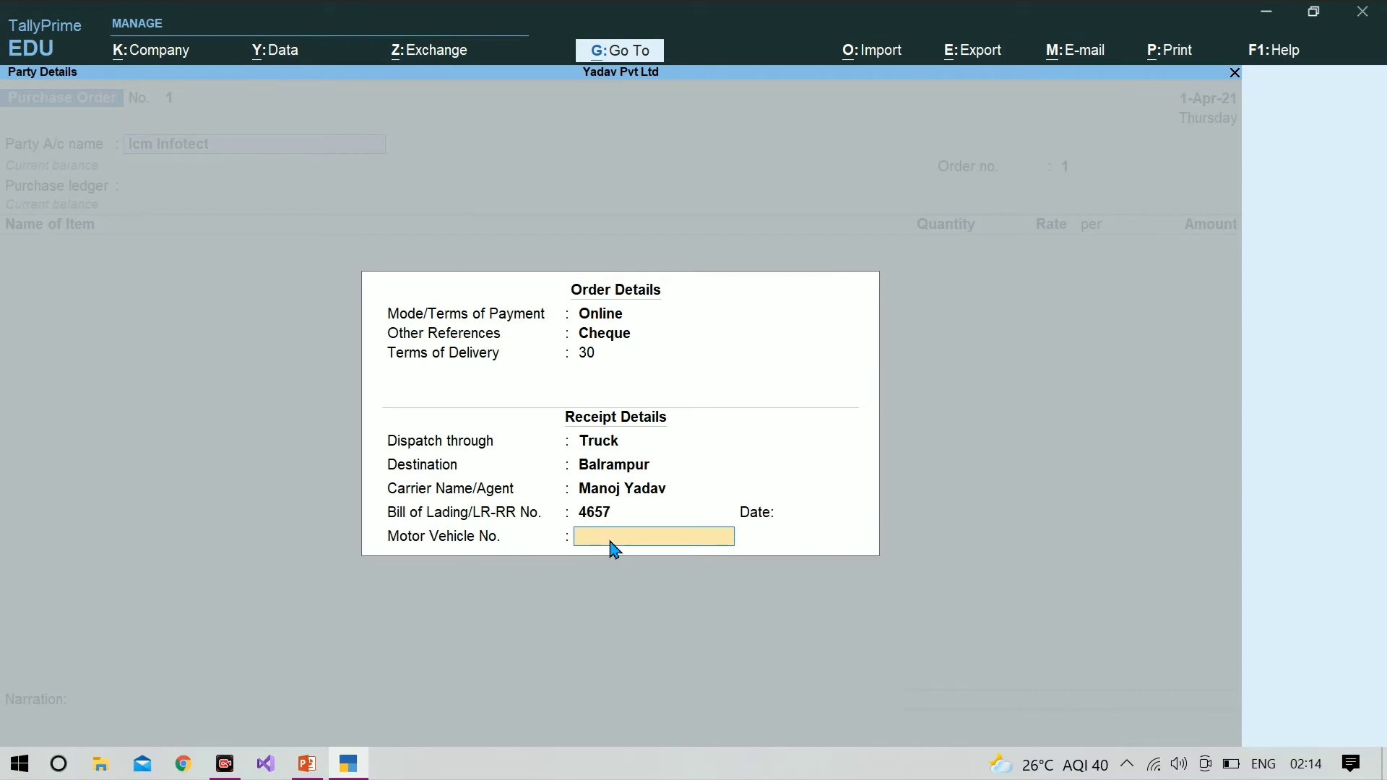
pyautogui.write('Up57h 3543')
pyautogui.press('Return')
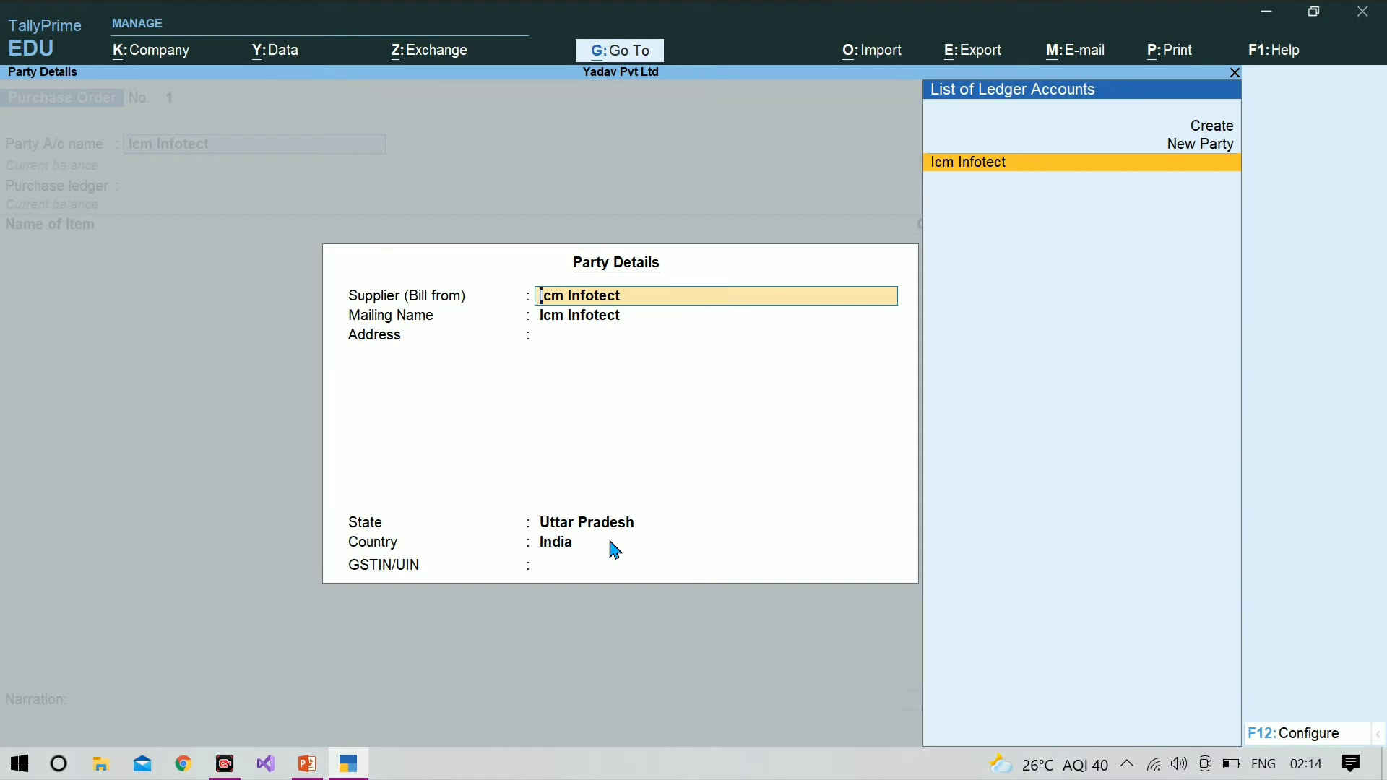
# Step: Keep the default supplier details for Icm Infotect in Uttar Pradesh, India, and enter the supplier's GSTIN/UIN
pyautogui.press('Return')
pyautogui.press('Return')
pyautogui.press('Return')
pyautogui.press('Return')
pyautogui.press('Return')
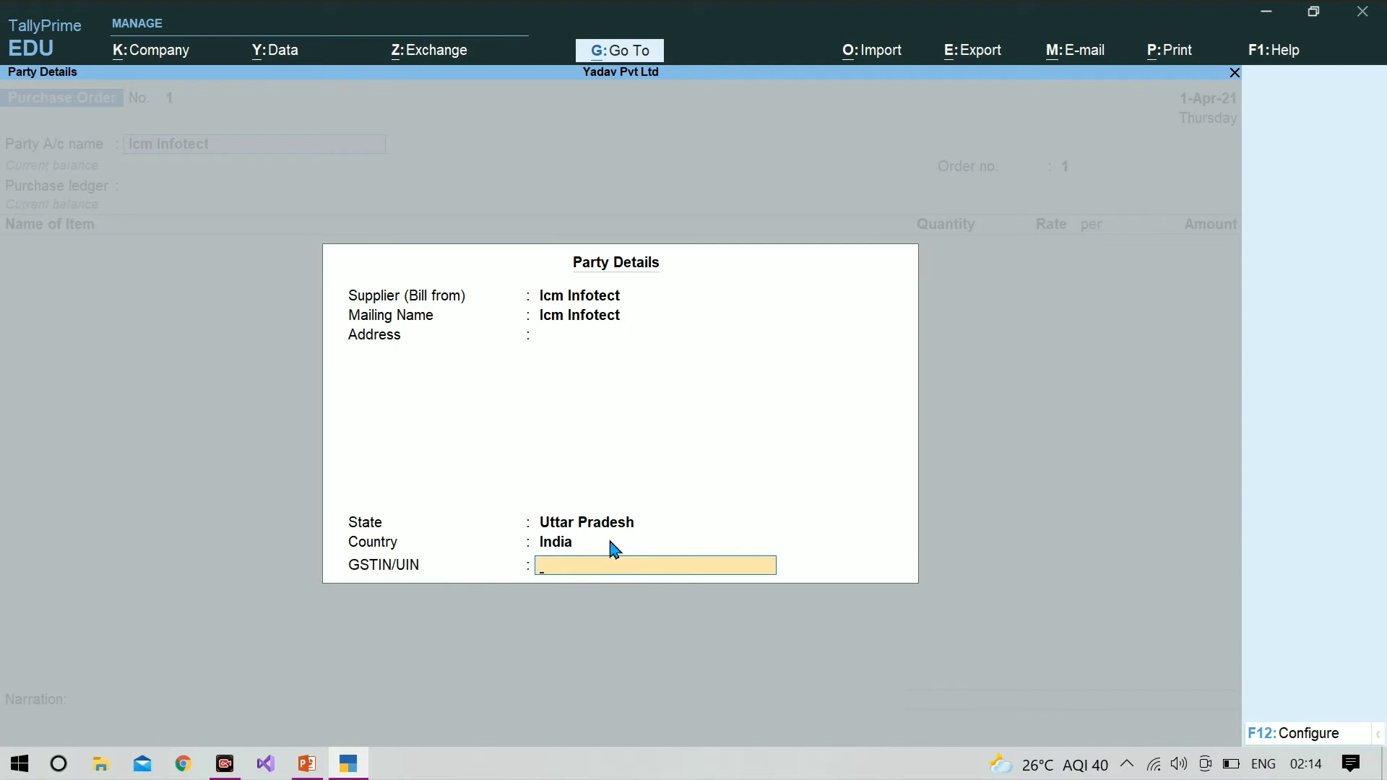
pyautogui.write('UYTG78T7898Y98')
pyautogui.press('Return')
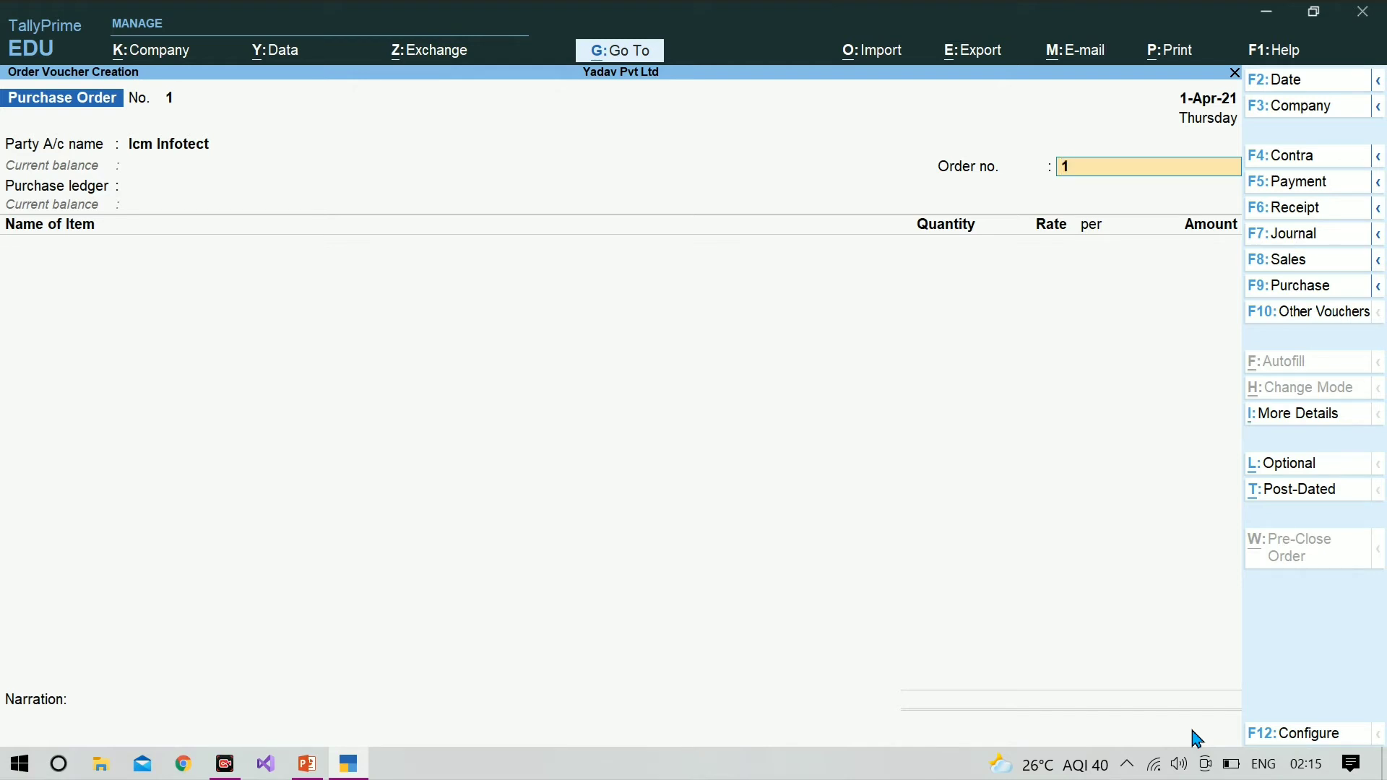
# Step: Fill in the order number of the purchase order
pyautogui.write('cm infotect-')
pyautogui.press('Return')
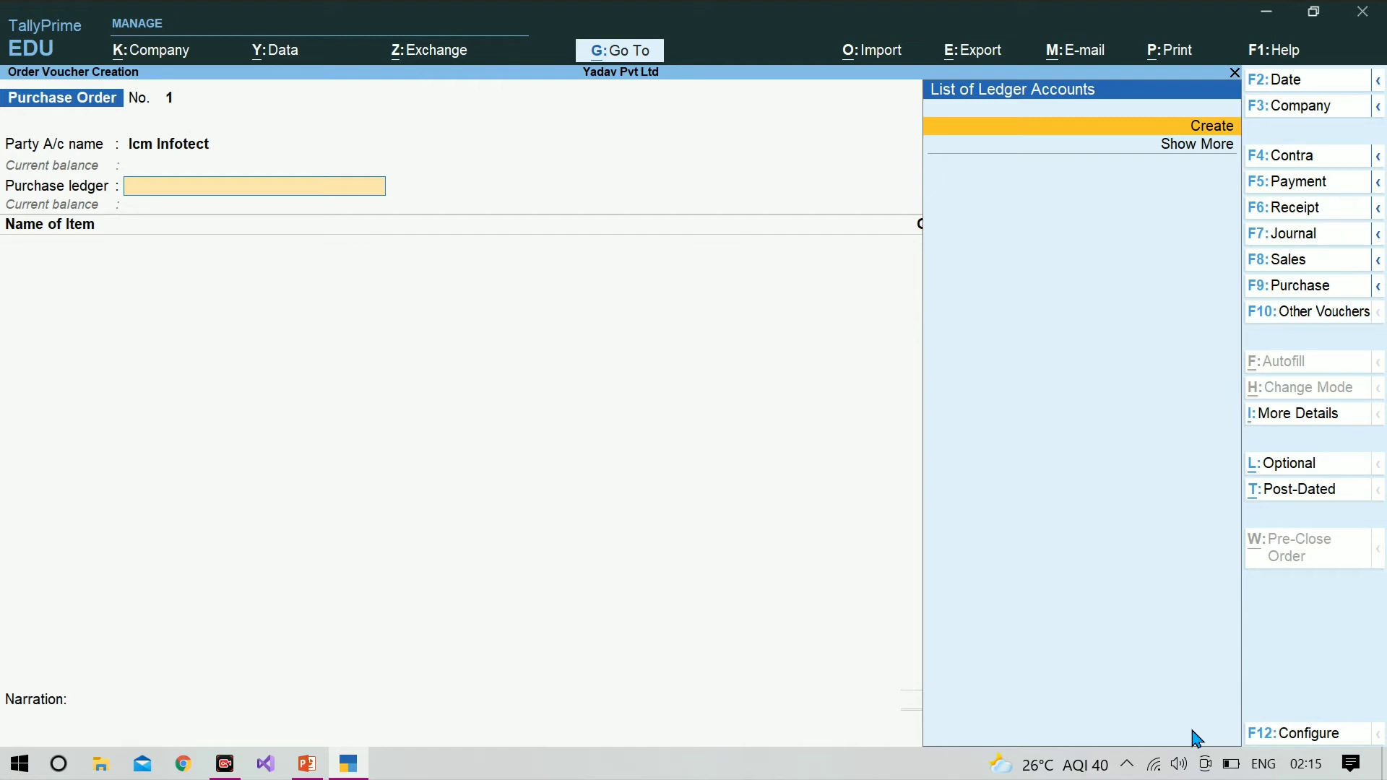
# Step: Create a purchase ledger from the voucher named Purchase A/c, without an alias or description
pyautogui.press('Return')
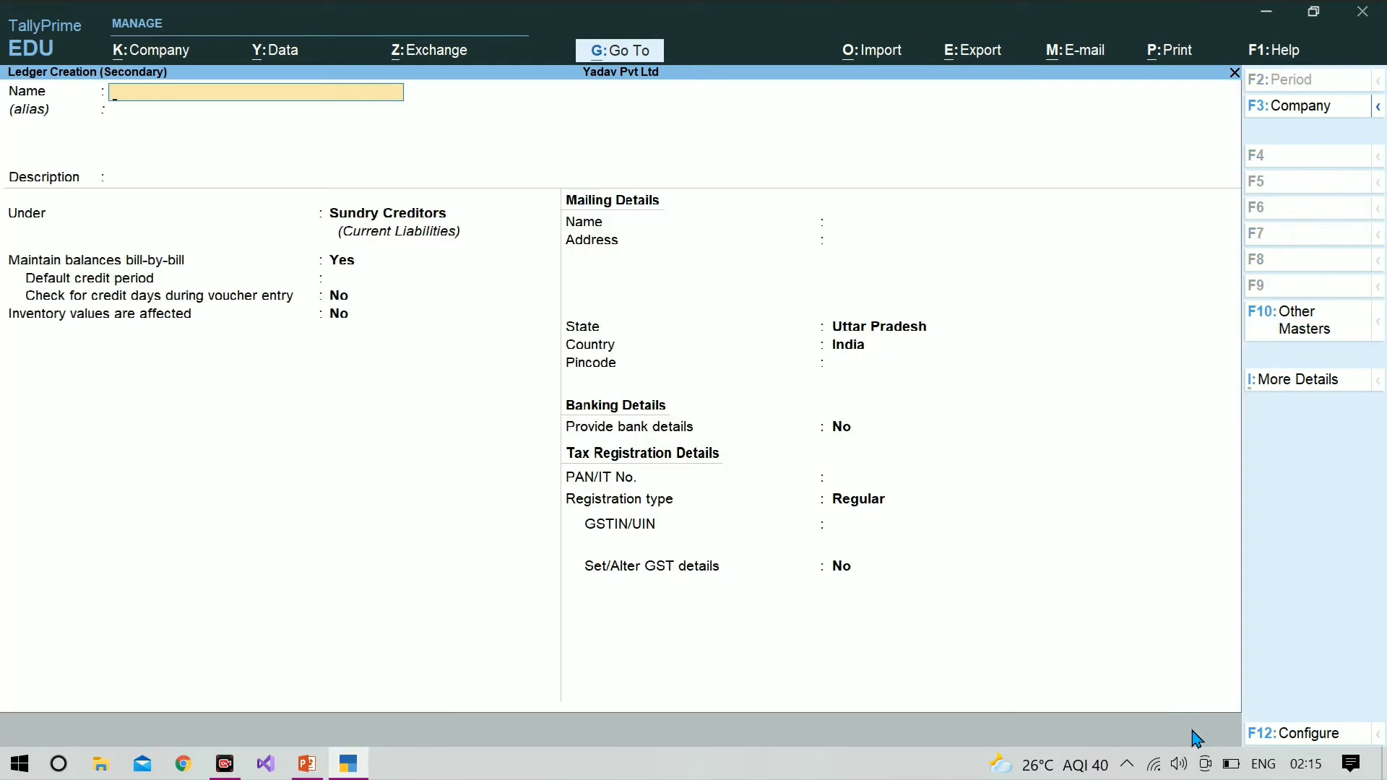
# Step: Group the Purchase A/c ledger under Purchase Accounts, keep inventory values affected and GST applicable, and save it
pyautogui.write('Purchase a/c')
pyautogui.press('Return')
pyautogui.press('Return')
pyautogui.press('Return')
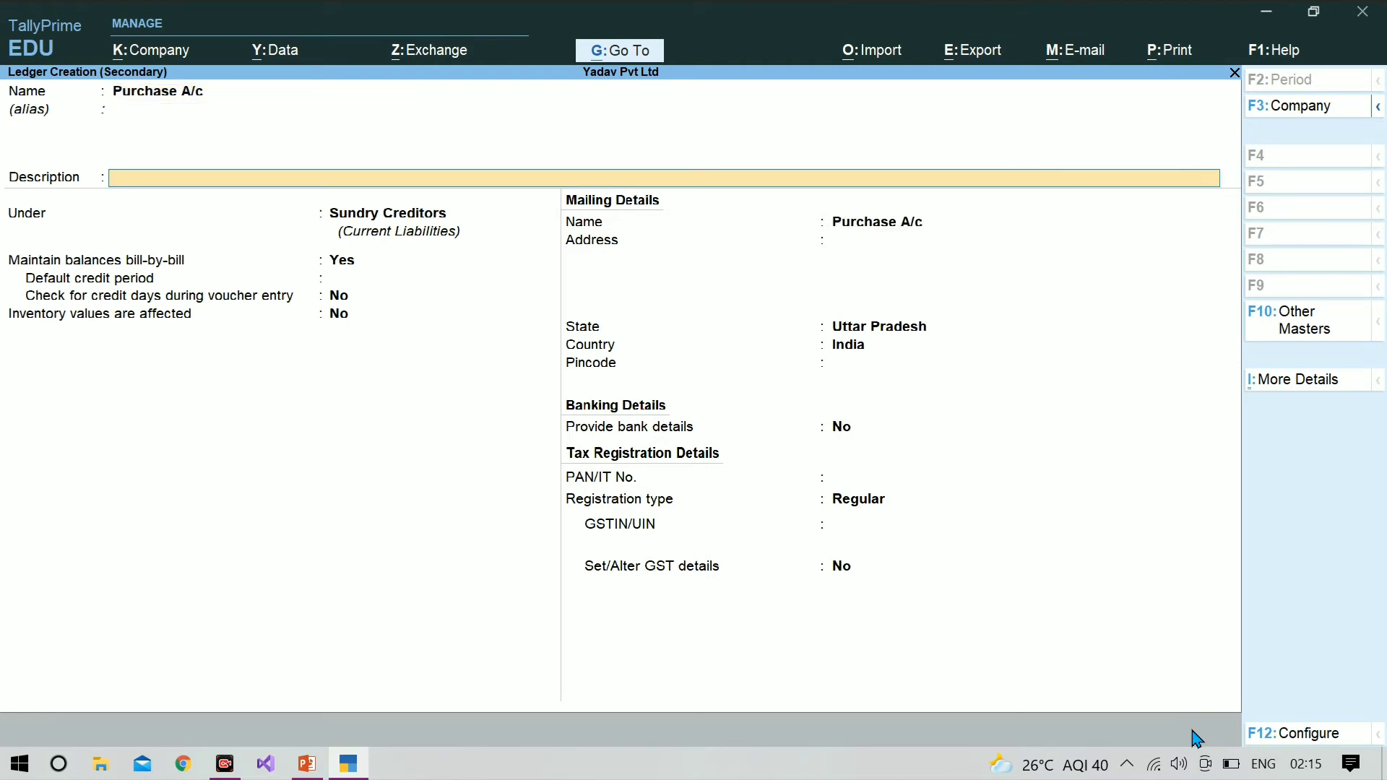
pyautogui.write('Pu')
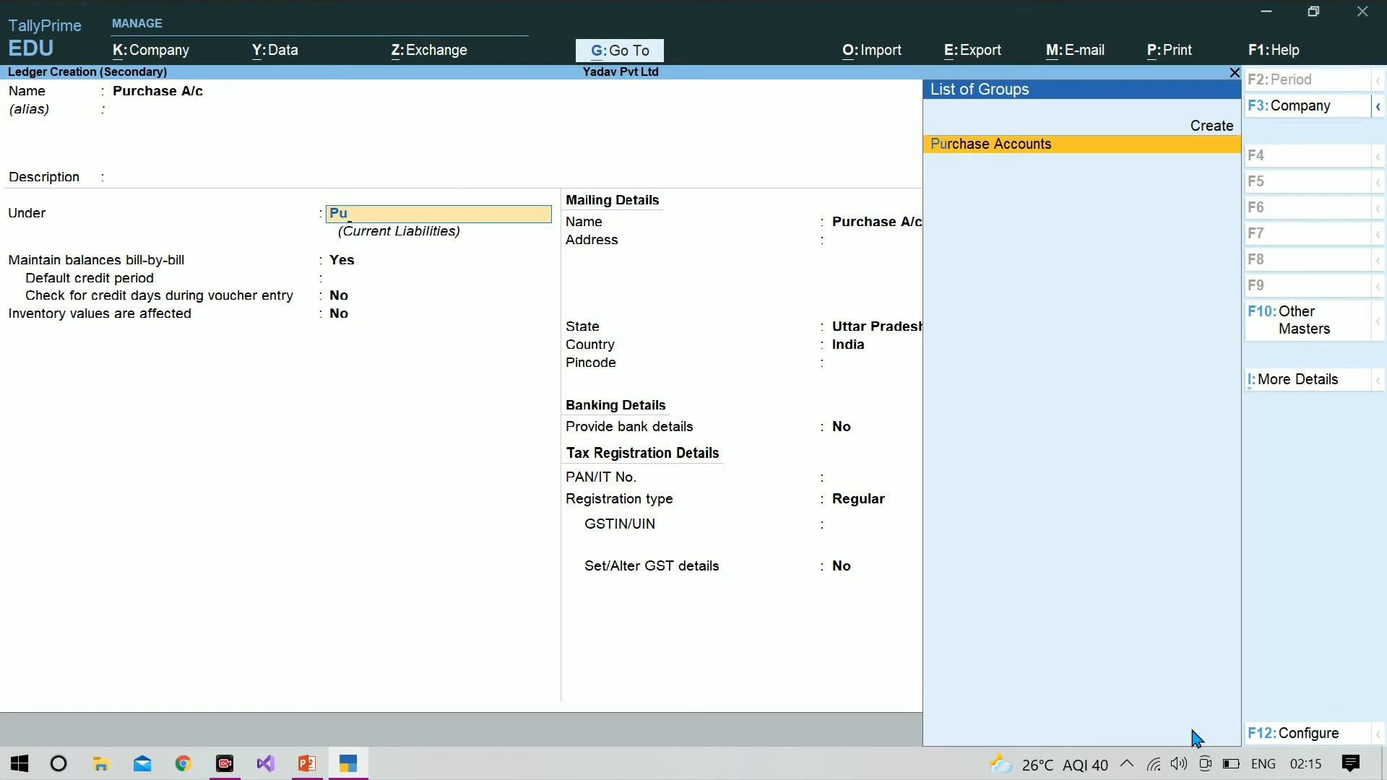
pyautogui.press('Return')
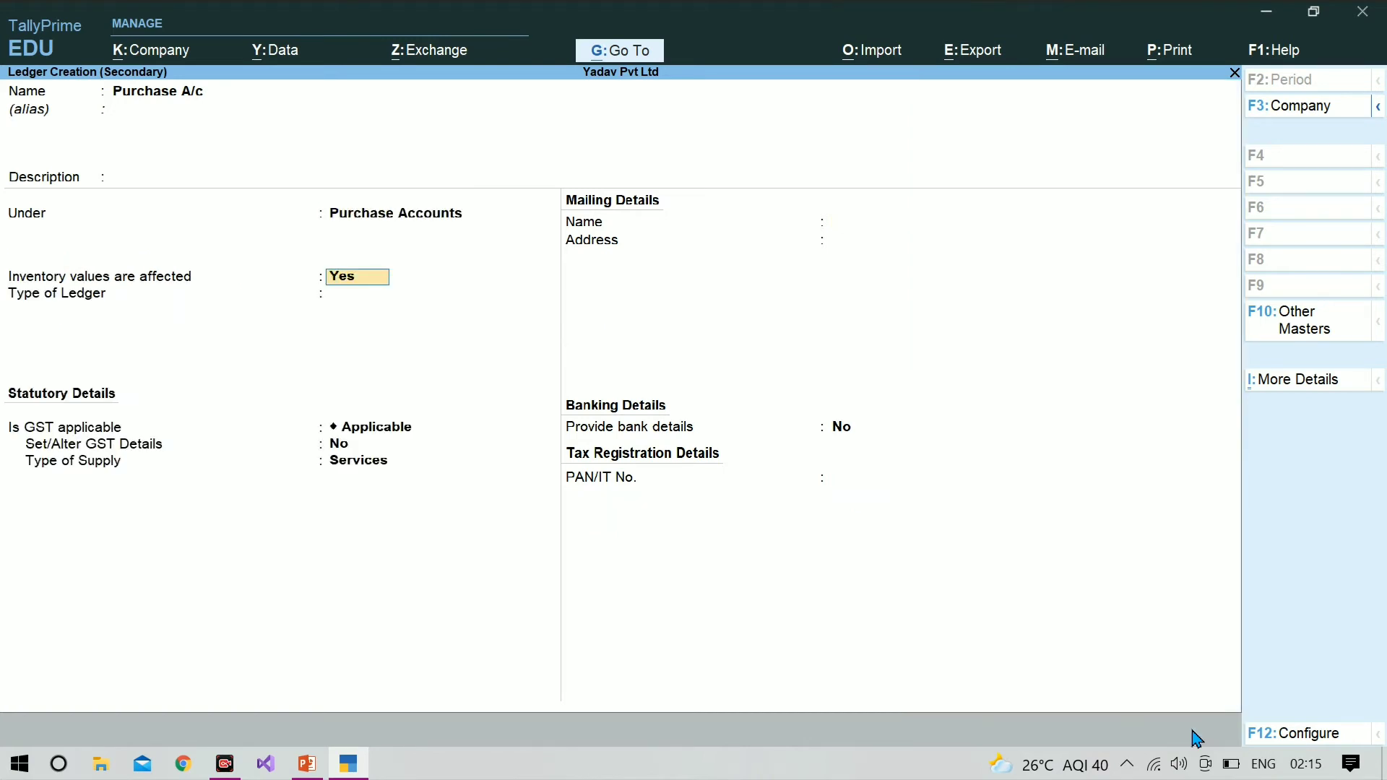
pyautogui.press('Return')
pyautogui.press('Return')
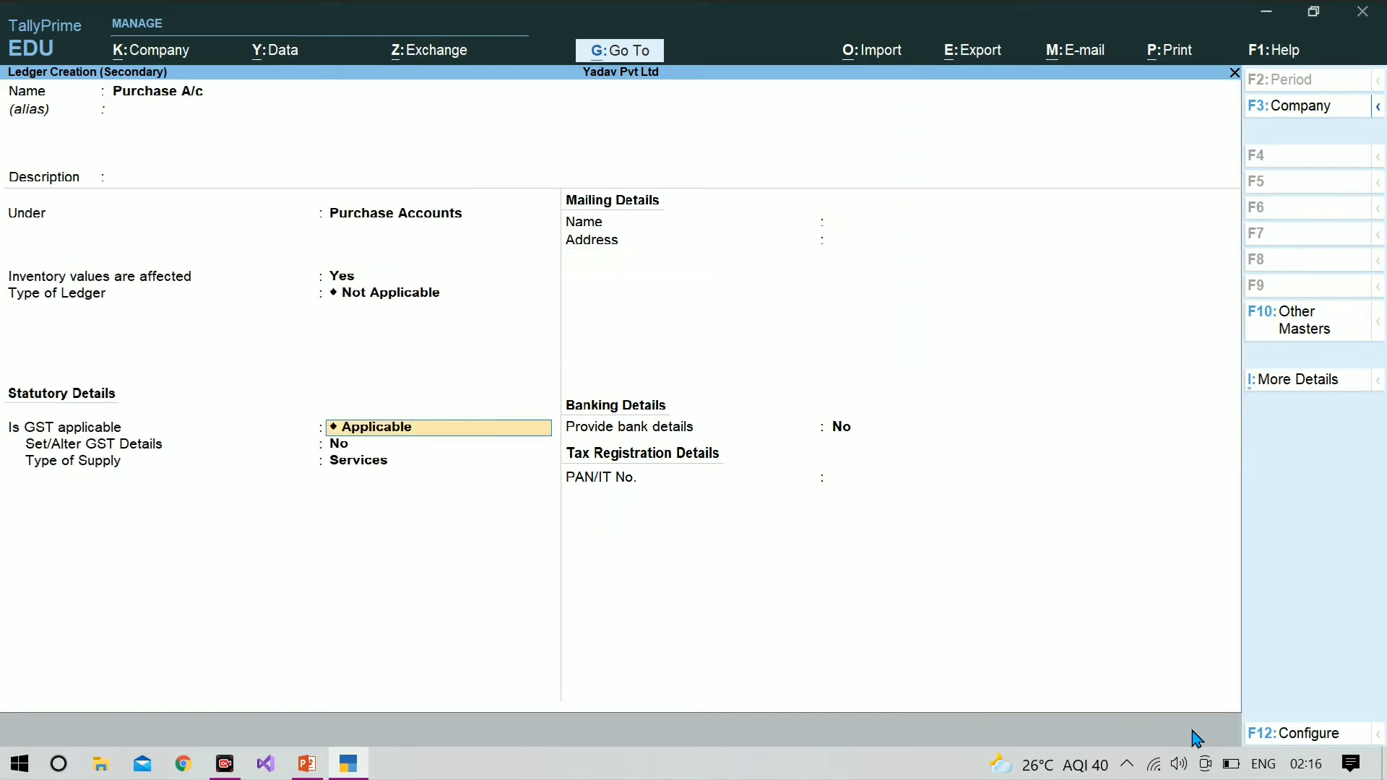
pyautogui.hotkey('ctrl', 'a')
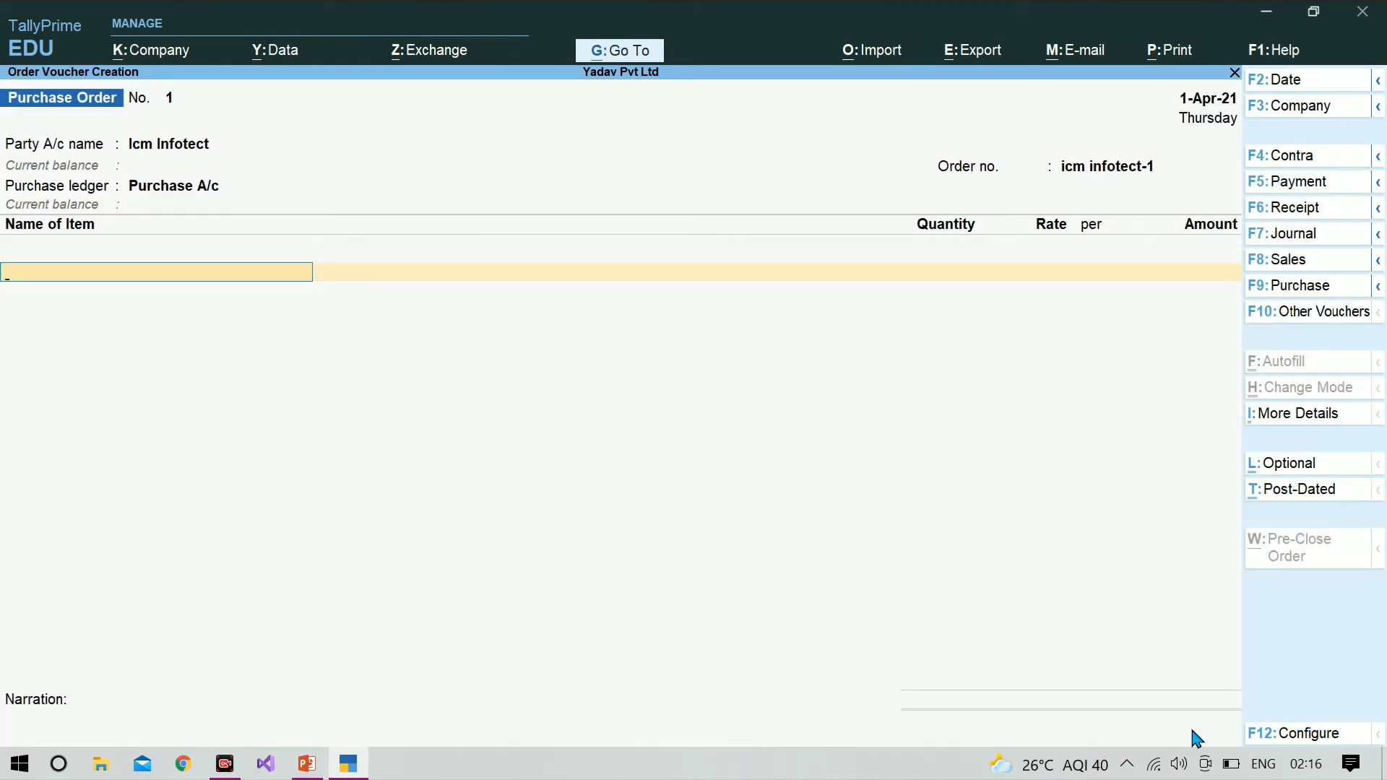
# Step: Add the Computer stock item to the purchase order with a due date of 1-May-21
pyautogui.write('C')
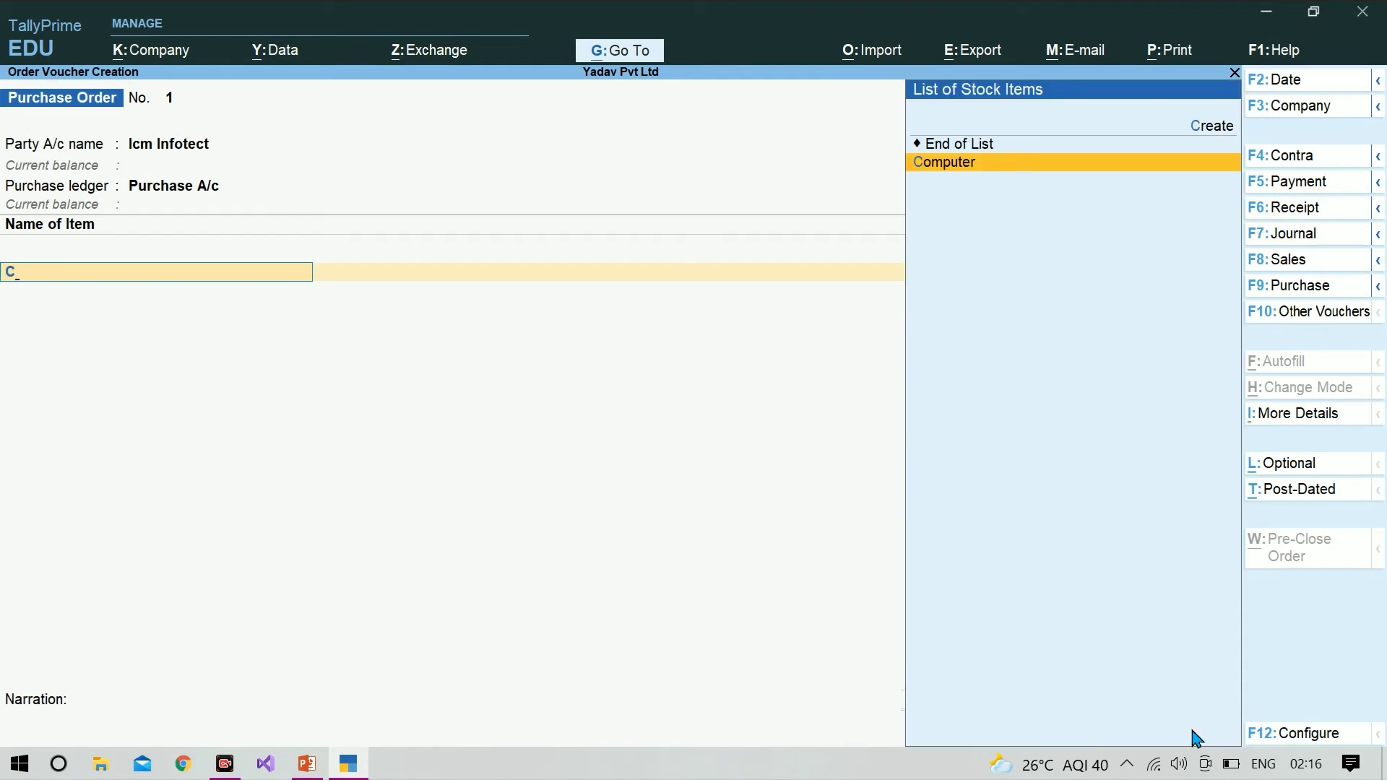
pyautogui.press('Return')
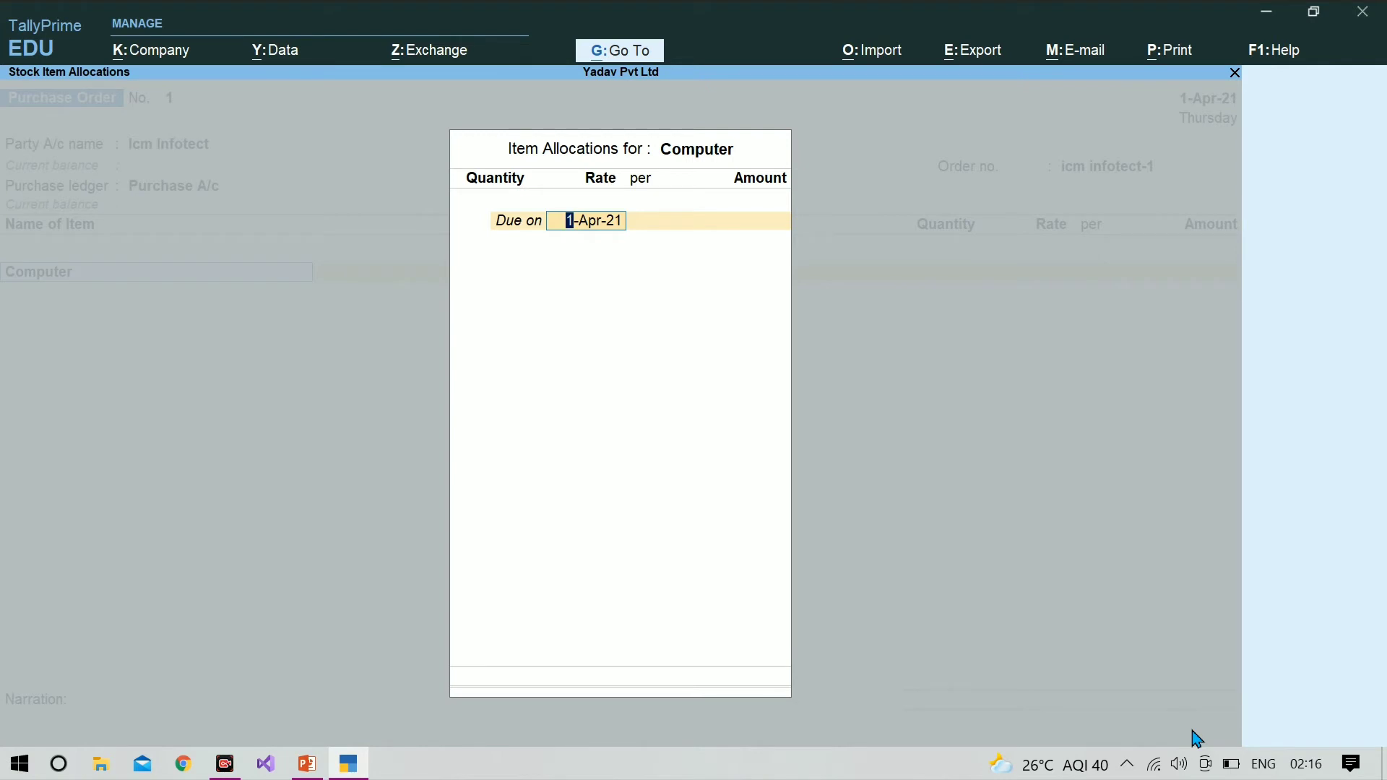
pyautogui.press('Return')
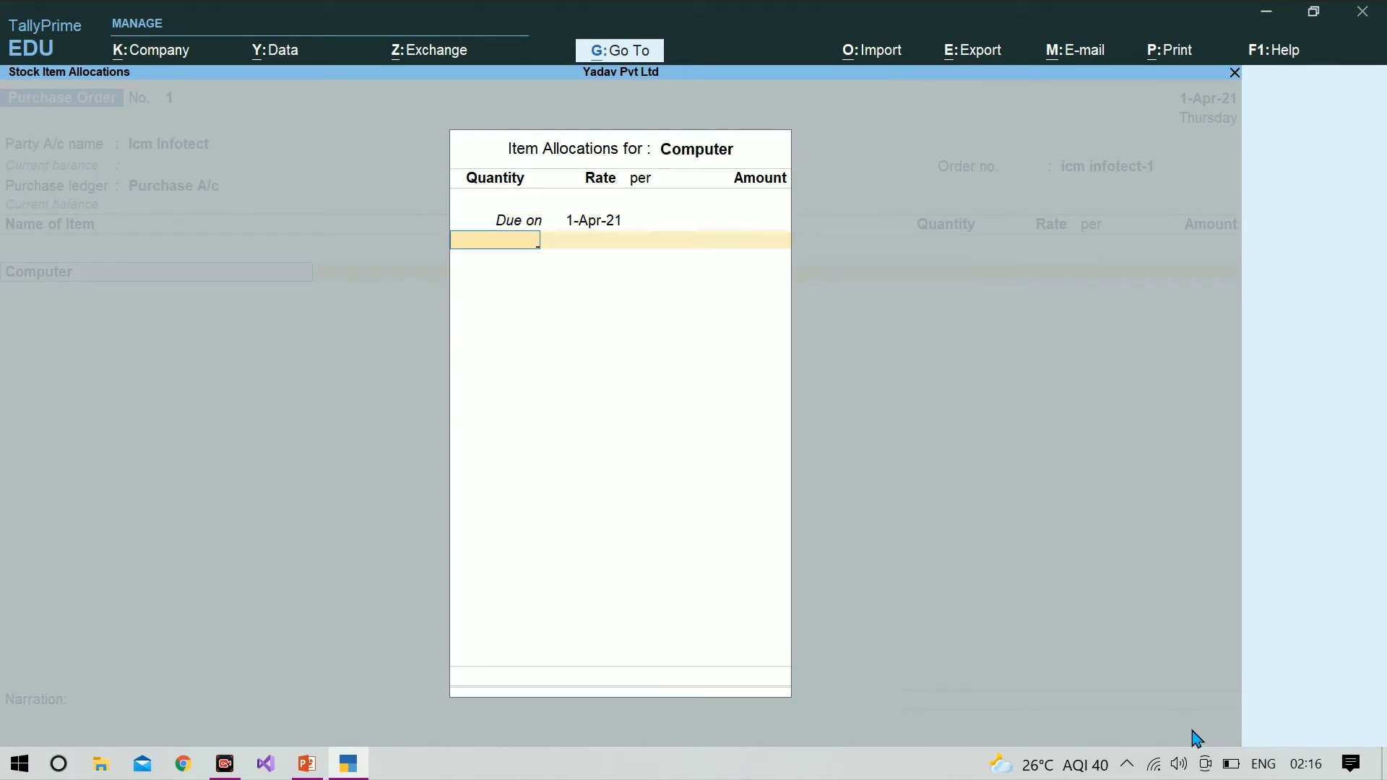
pyautogui.press('BackSpace')
pyautogui.write('1')
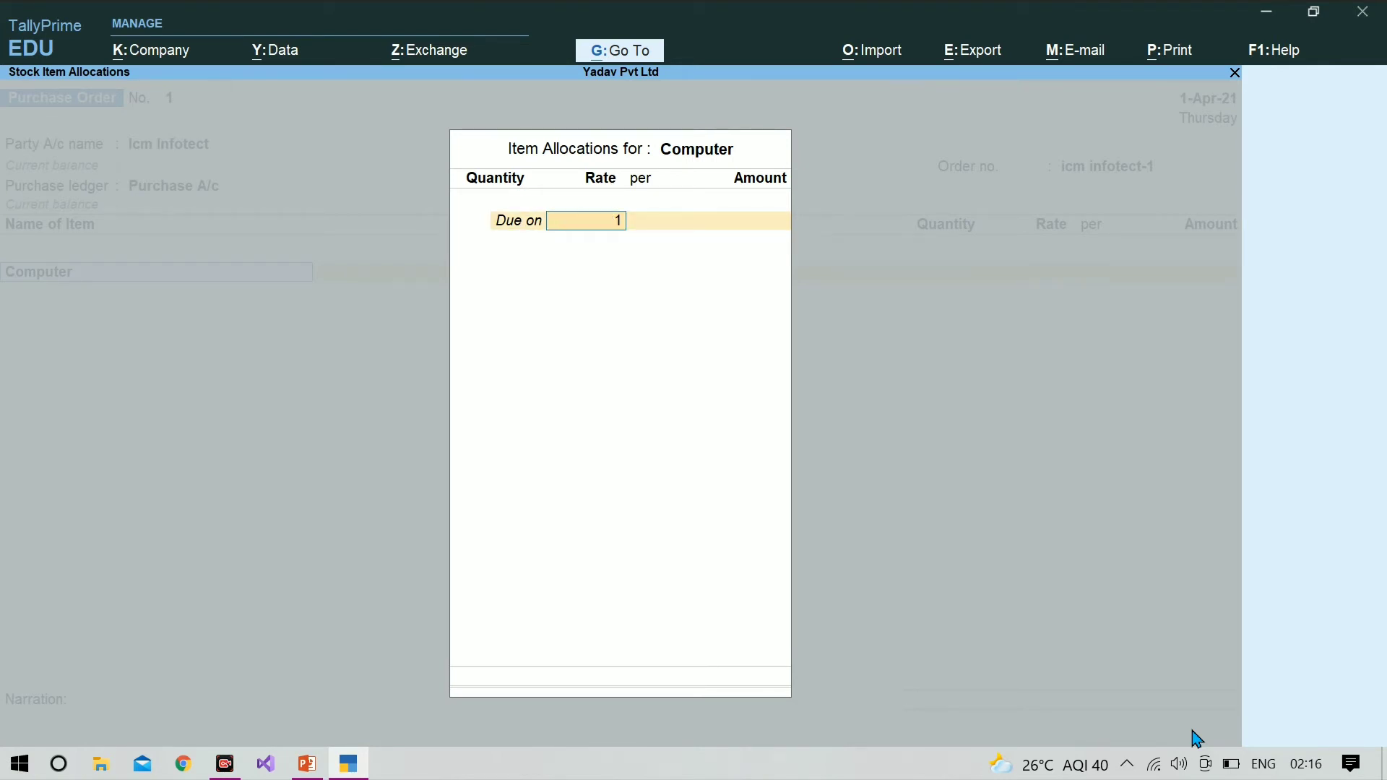
pyautogui.write('-may')
pyautogui.press('Return')
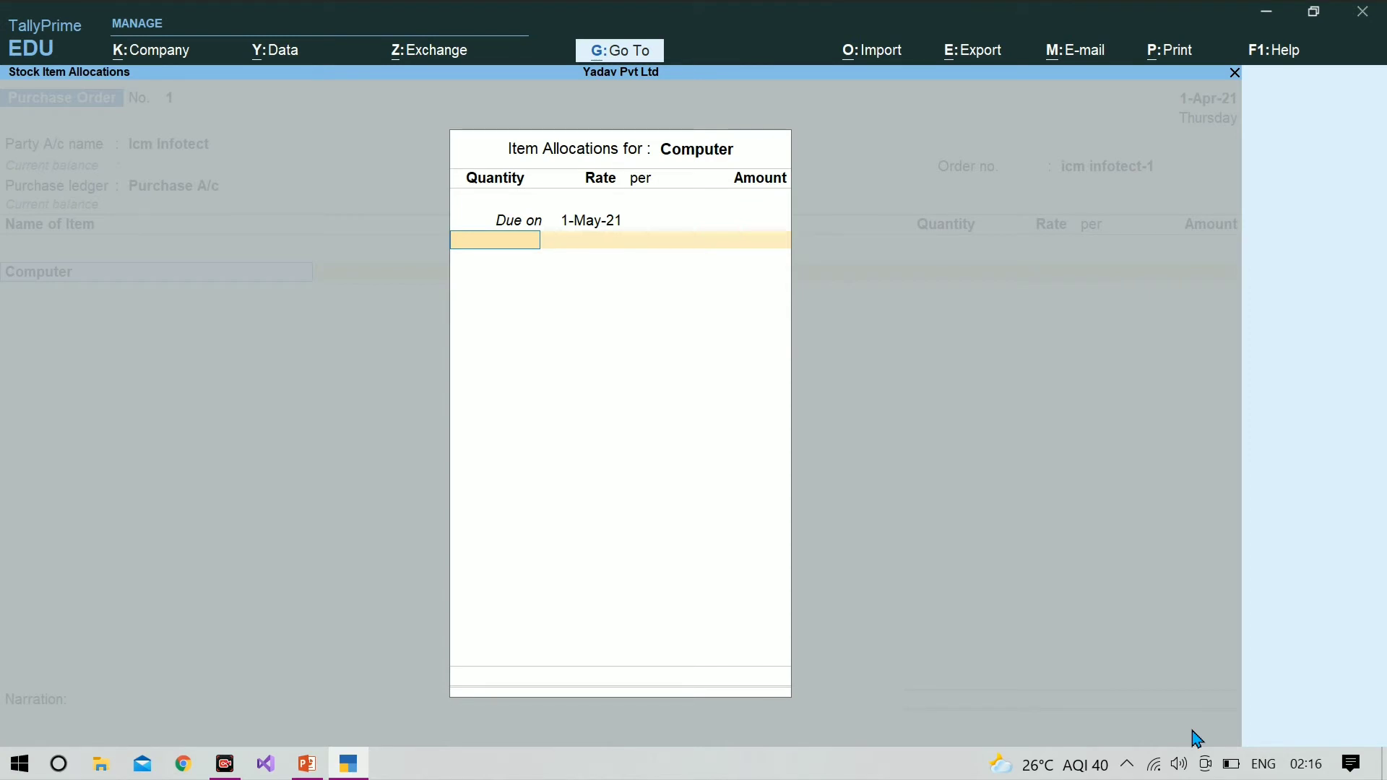
# Step: Allocate 100 pcs of Computer at a rate of 30,000 per piece
pyautogui.write('100')
pyautogui.press('Return')
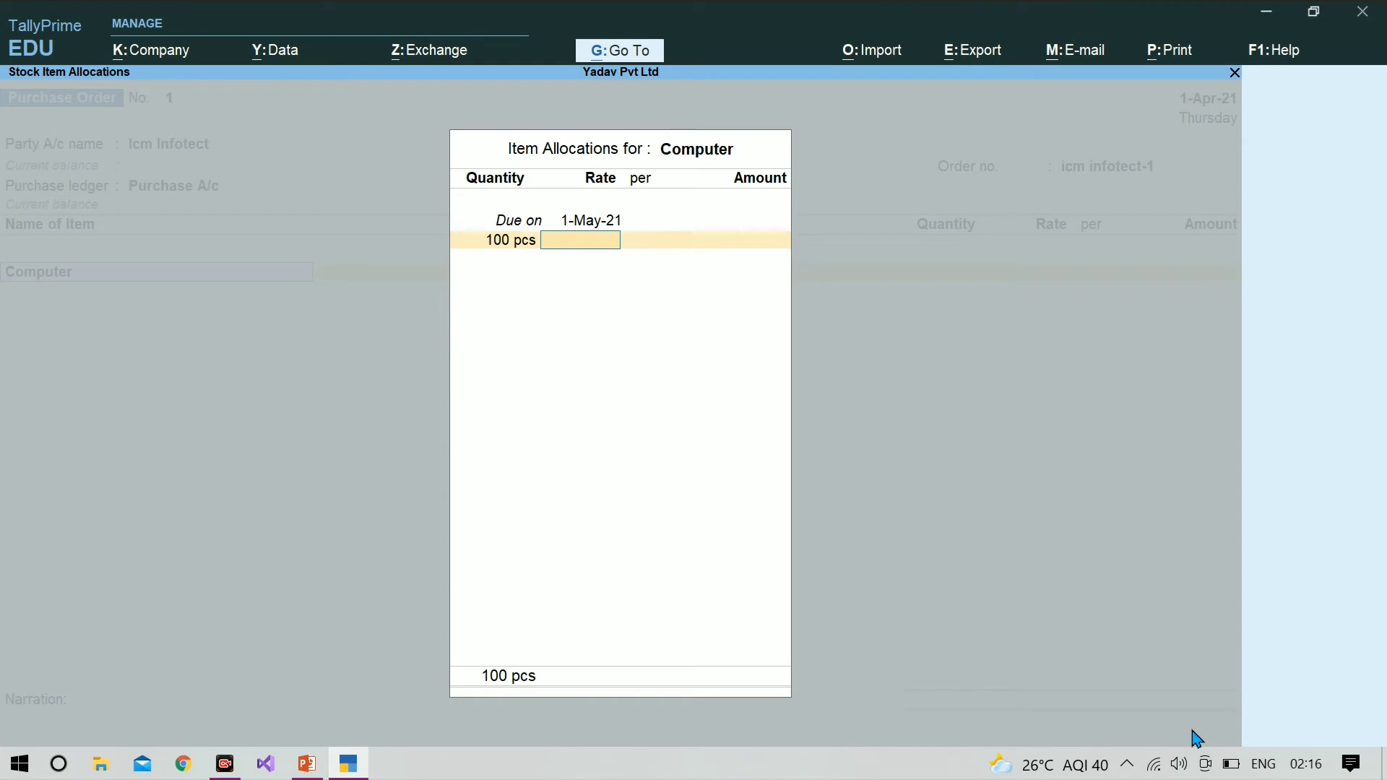
pyautogui.write('30000')
pyautogui.press('Return')
pyautogui.press('Return')
pyautogui.press('Return')
# Step: Save the purchase order without further items or a narration, and leave voucher entry
pyautogui.press('Return')
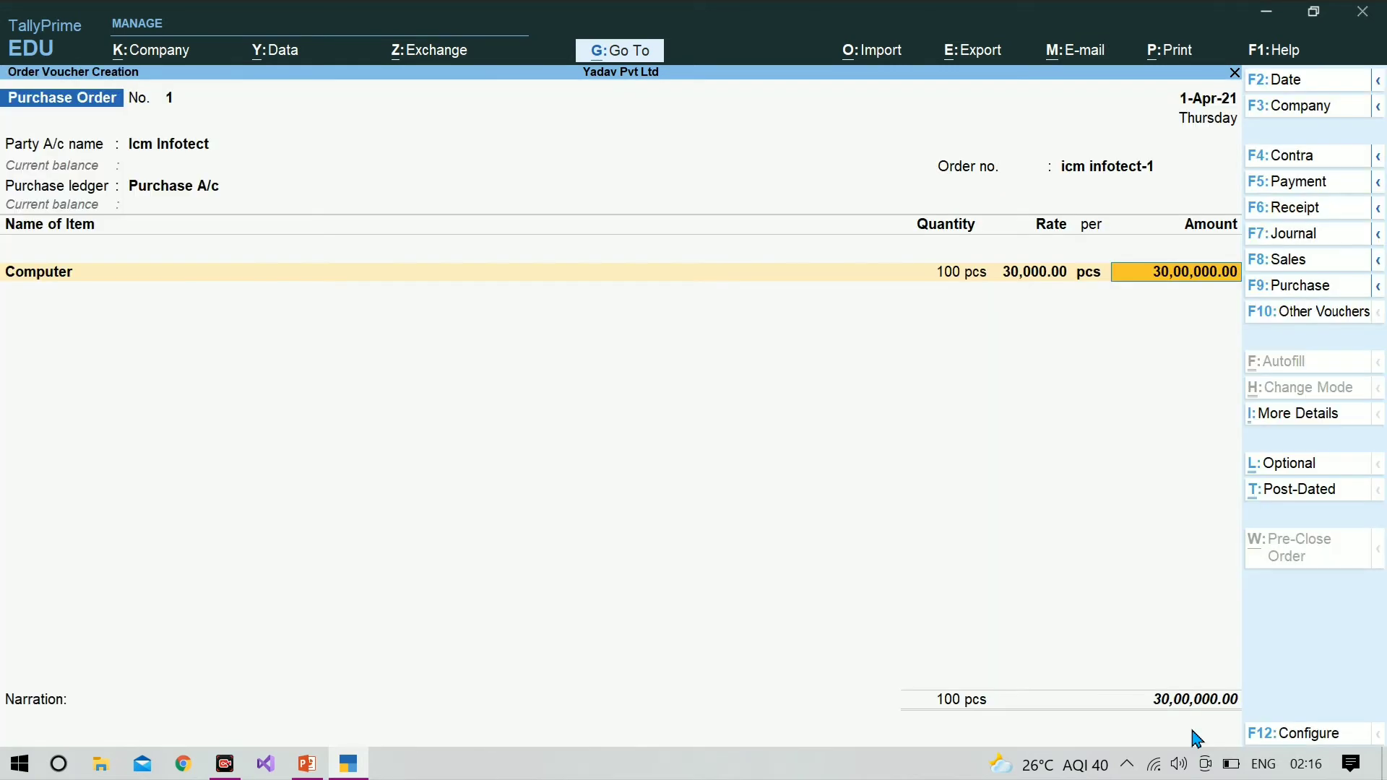
pyautogui.press('Return')
pyautogui.press('Return')
pyautogui.press('Return')
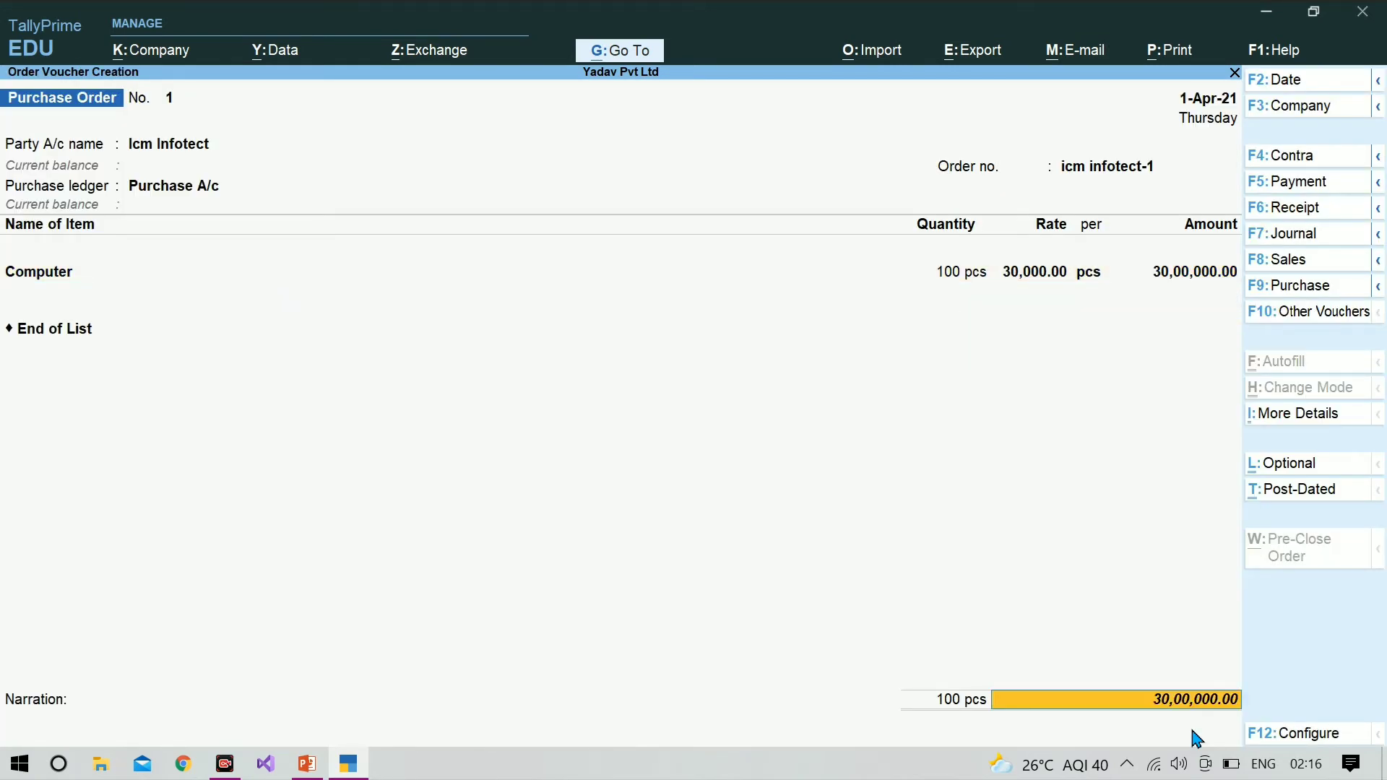
pyautogui.press('Return')
pyautogui.press('Return')
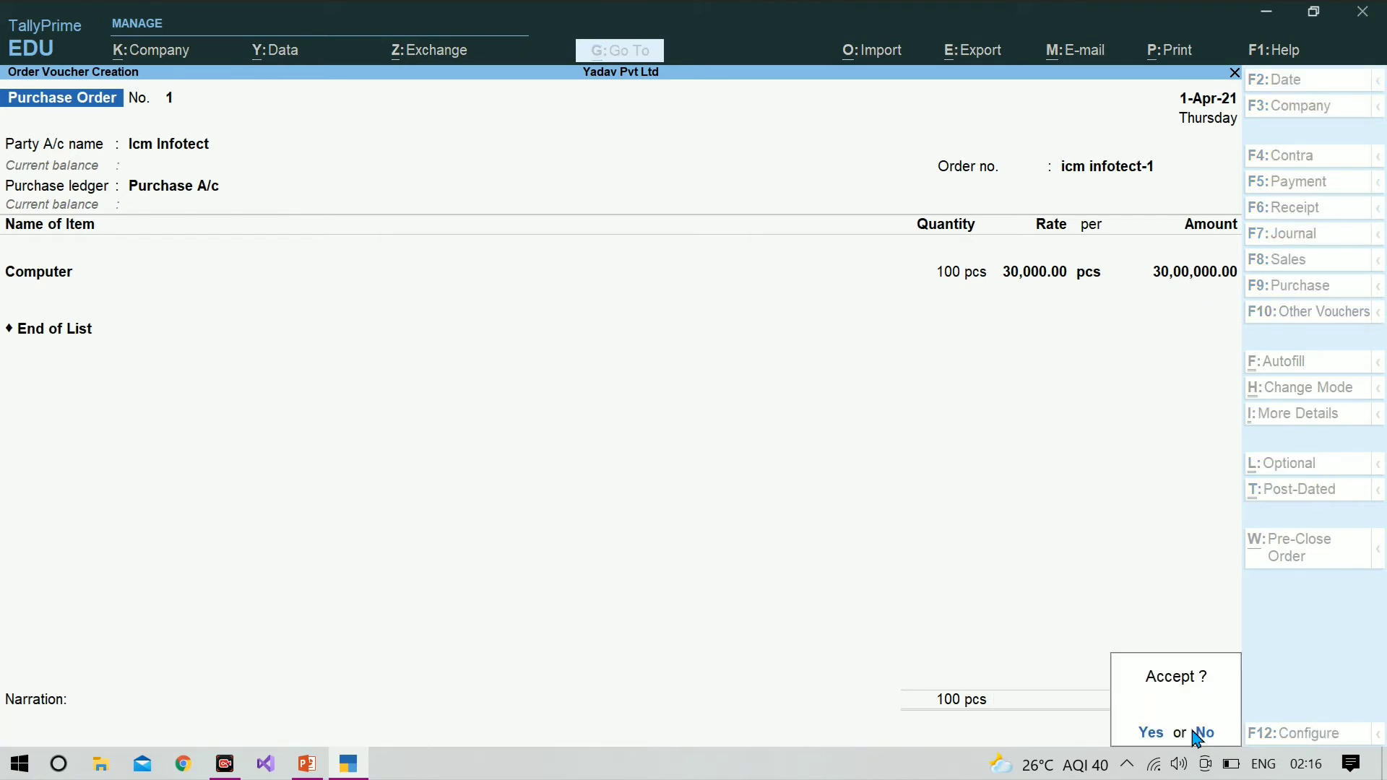
pyautogui.press('Return')
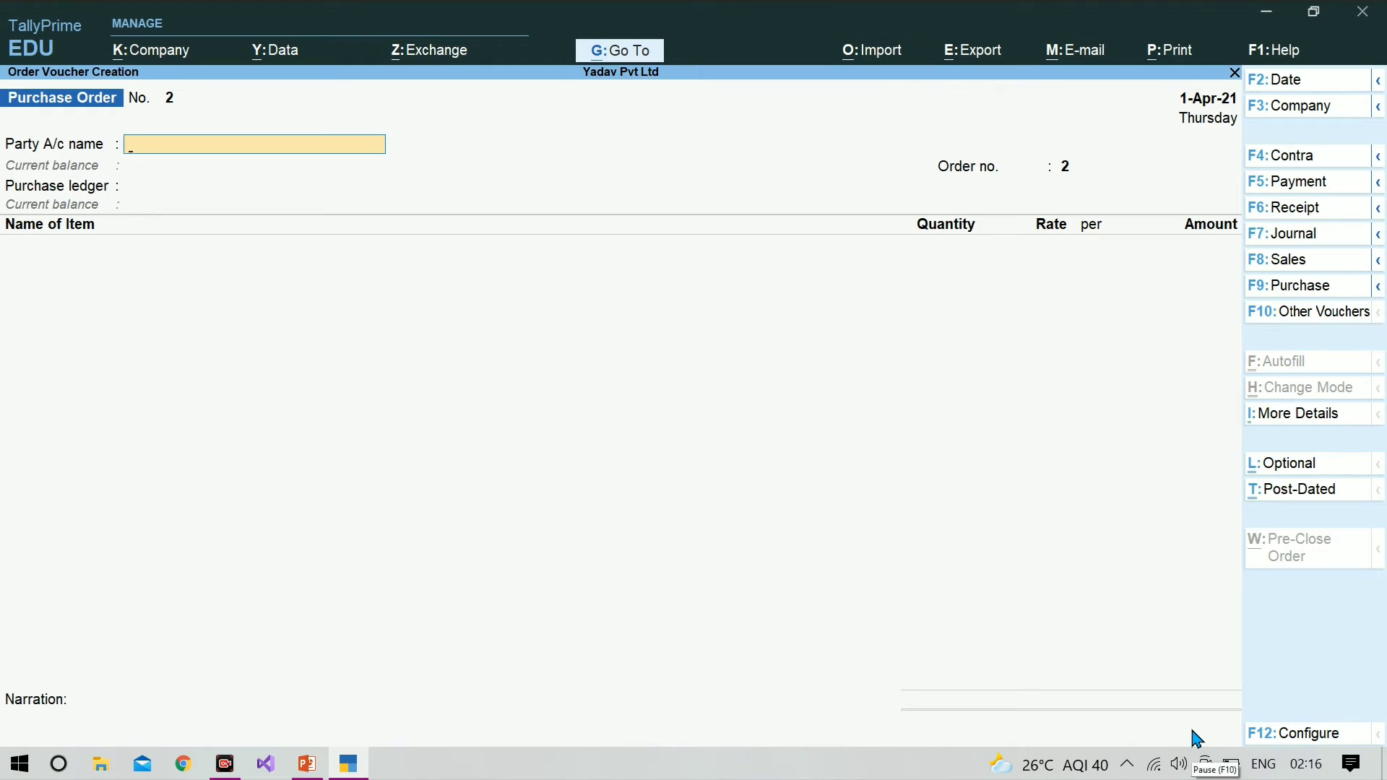
pyautogui.press('Escape')
pyautogui.press('Return')
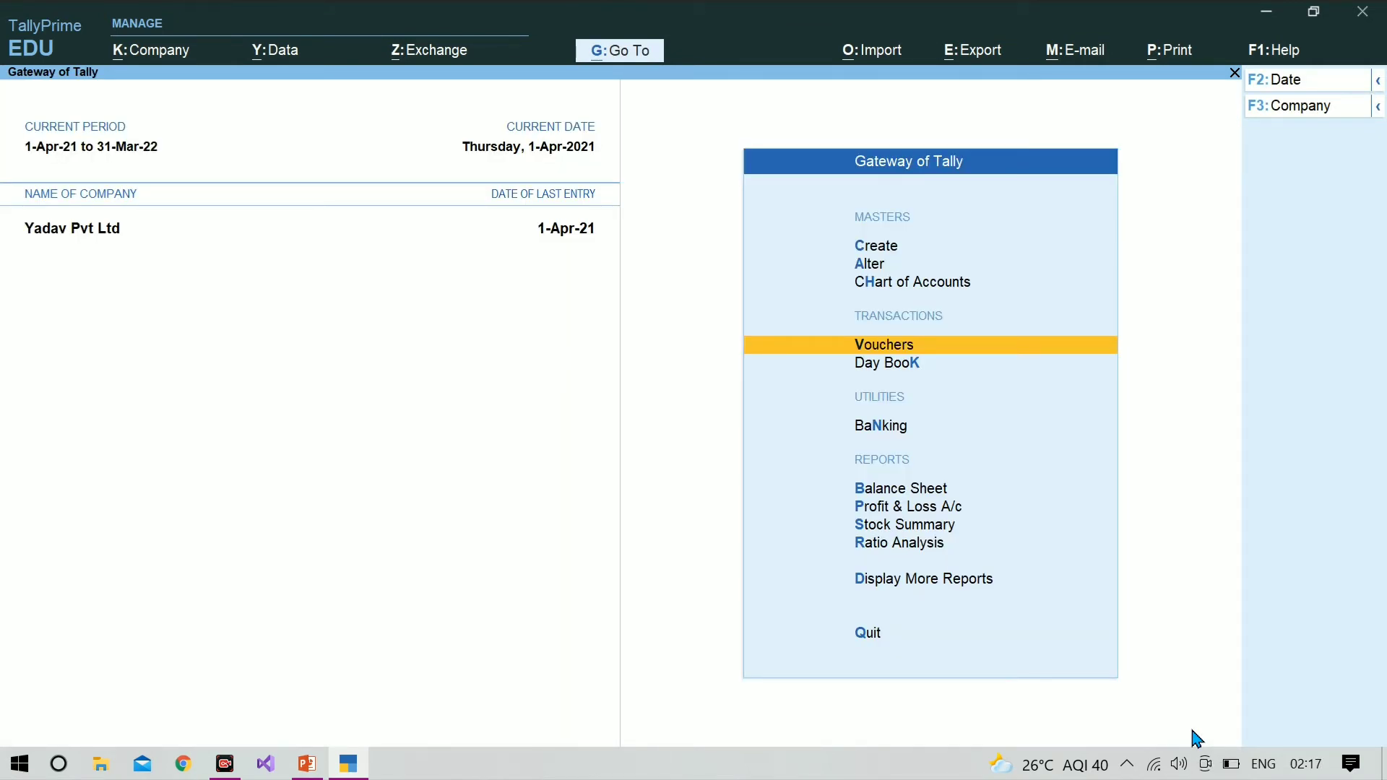
# Step: Open the Statements of Inventory within the additional reports
pyautogui.press('Down')
pyautogui.press('Down')
pyautogui.press('Down')
pyautogui.press('Down')
pyautogui.press('Down')
pyautogui.press('Down')
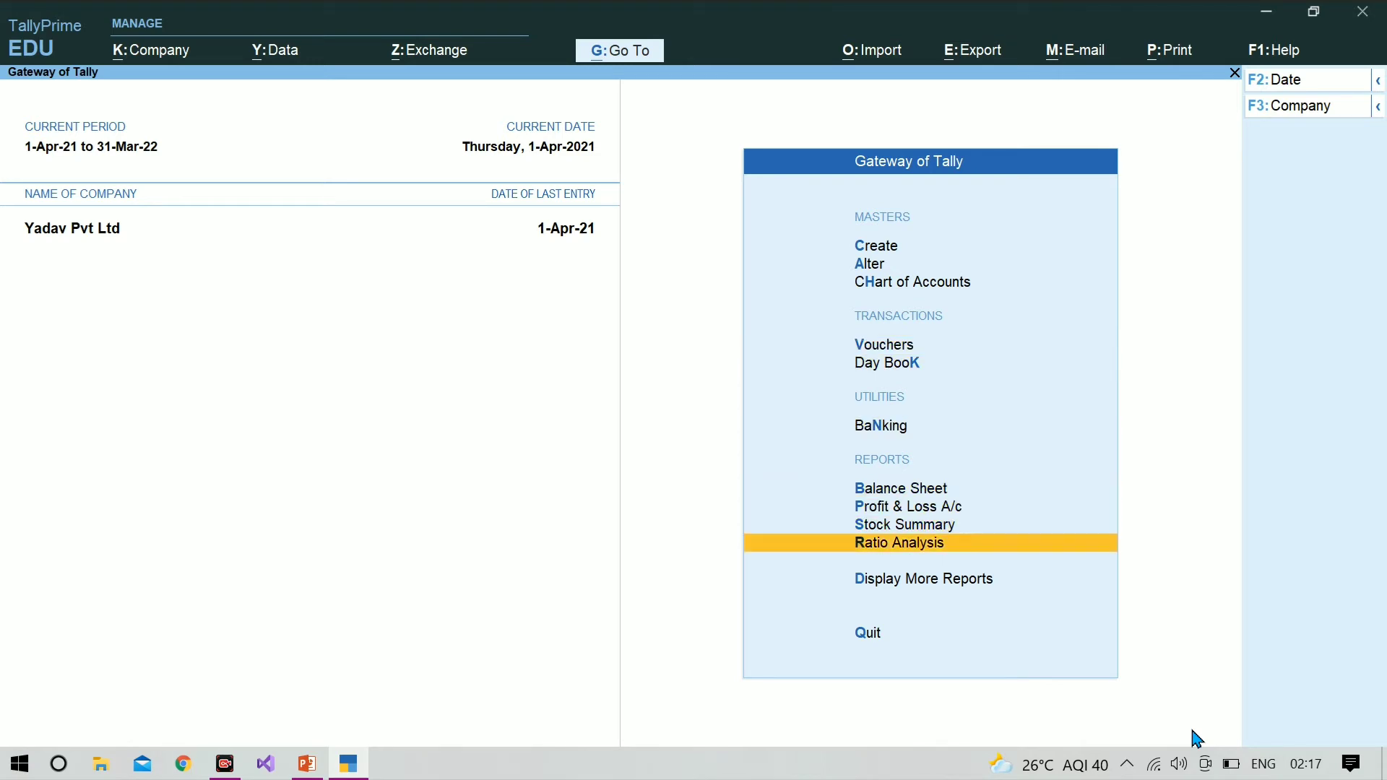
pyautogui.press('Down')
pyautogui.press('Return')
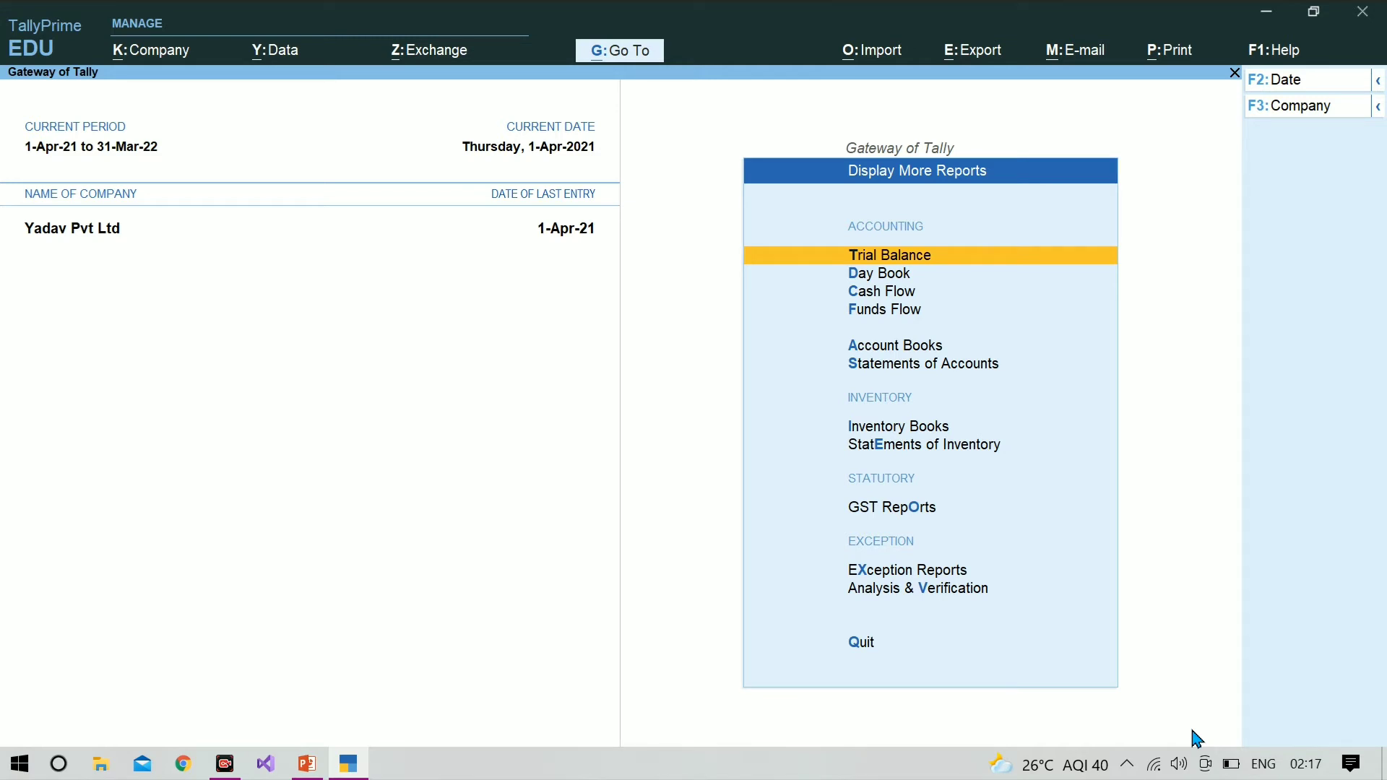
pyautogui.press('Down')
pyautogui.press('Down')
pyautogui.press('Down')
pyautogui.press('Down')
pyautogui.press('Down')
pyautogui.press('Down')
pyautogui.press('Down')
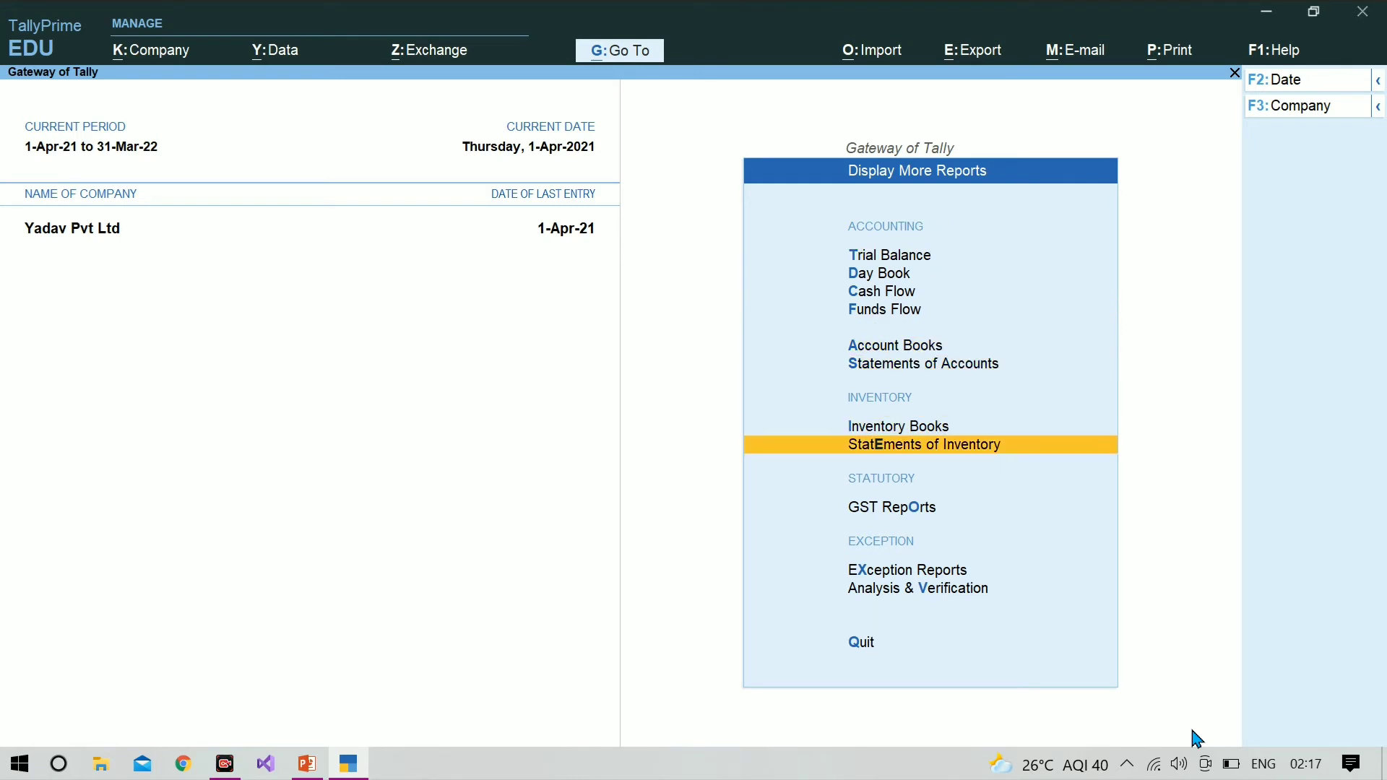
pyautogui.press('Return')
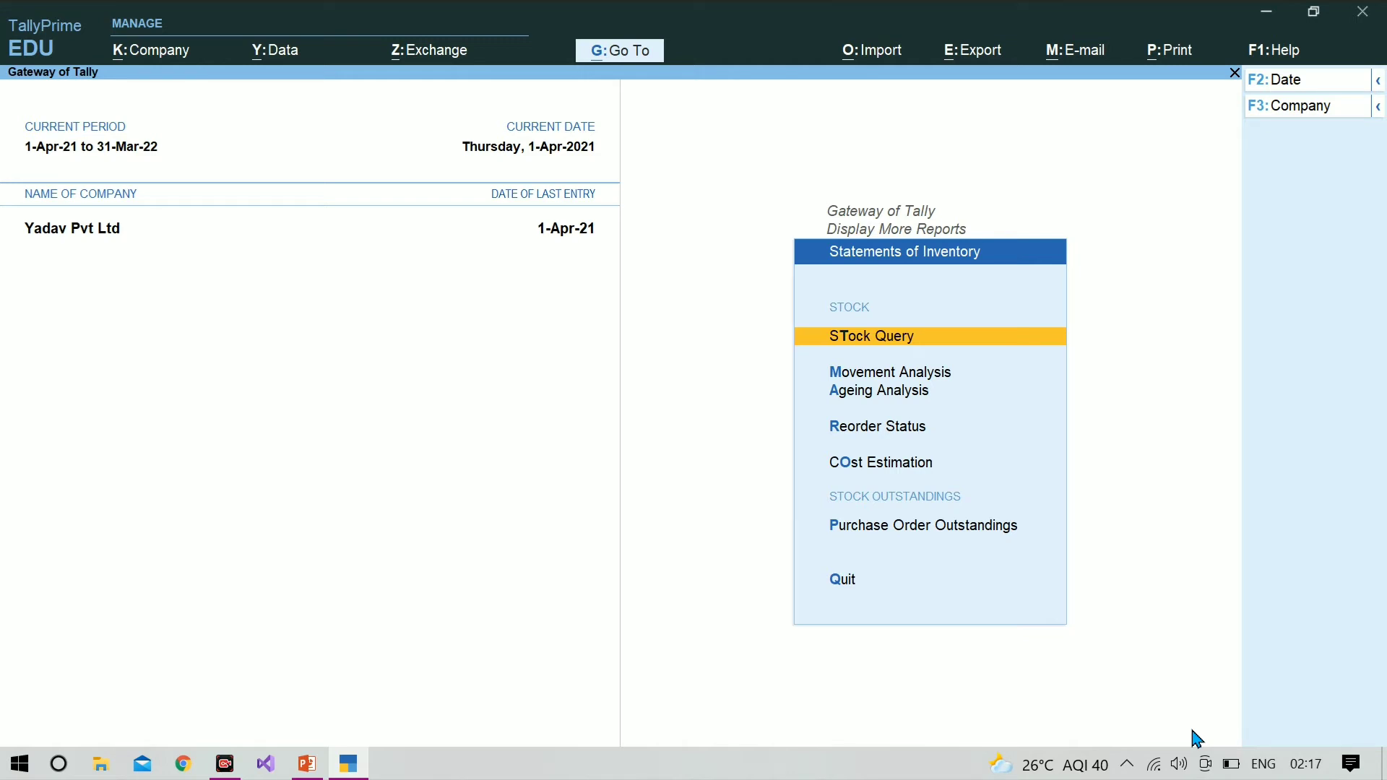
# Step: Open the Purchase Order Outstandings report for all orders
pyautogui.press('Down')
pyautogui.press('Down')
pyautogui.press('Down')
pyautogui.press('Down')
pyautogui.press('Down')
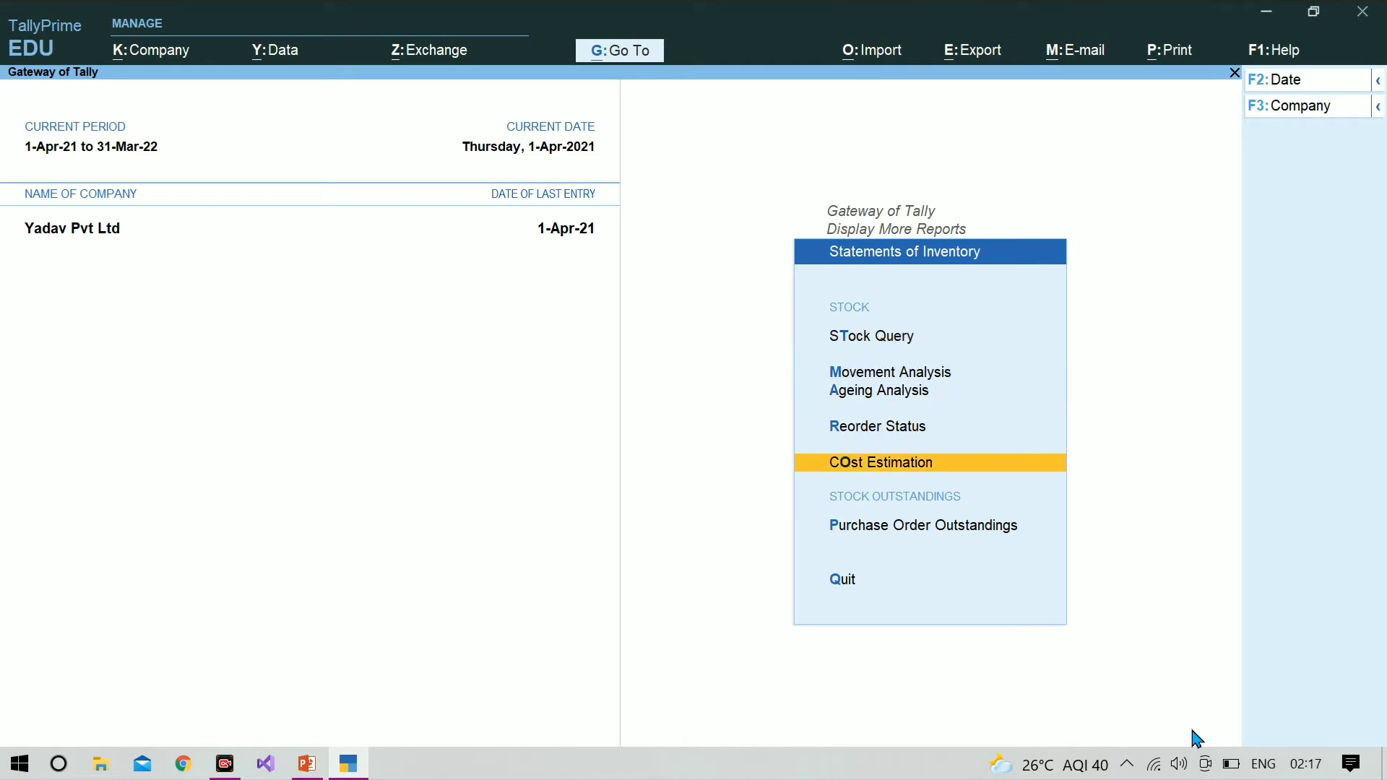
pyautogui.press('Up')
pyautogui.press('Return')
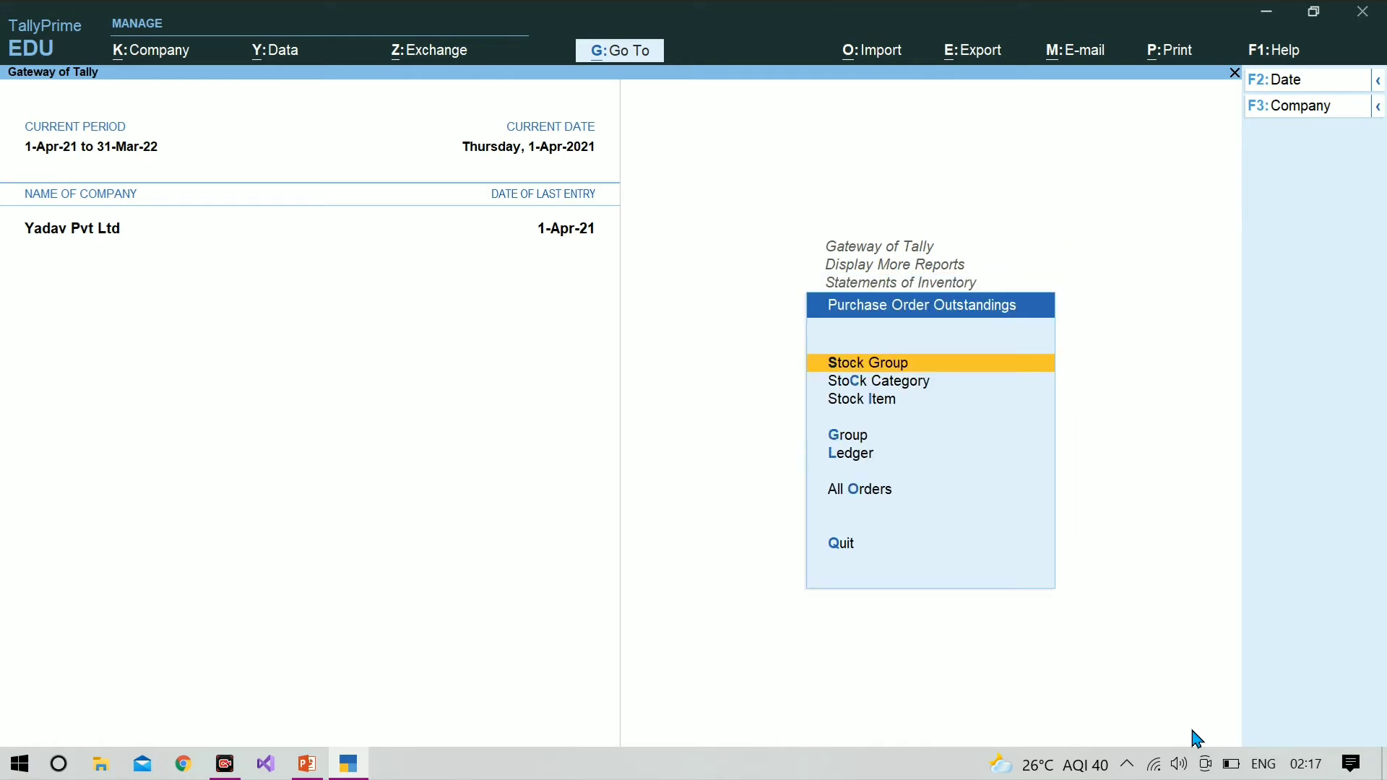
pyautogui.press('Down')
pyautogui.press('Down')
pyautogui.press('Down')
pyautogui.press('Down')
pyautogui.press('Down')
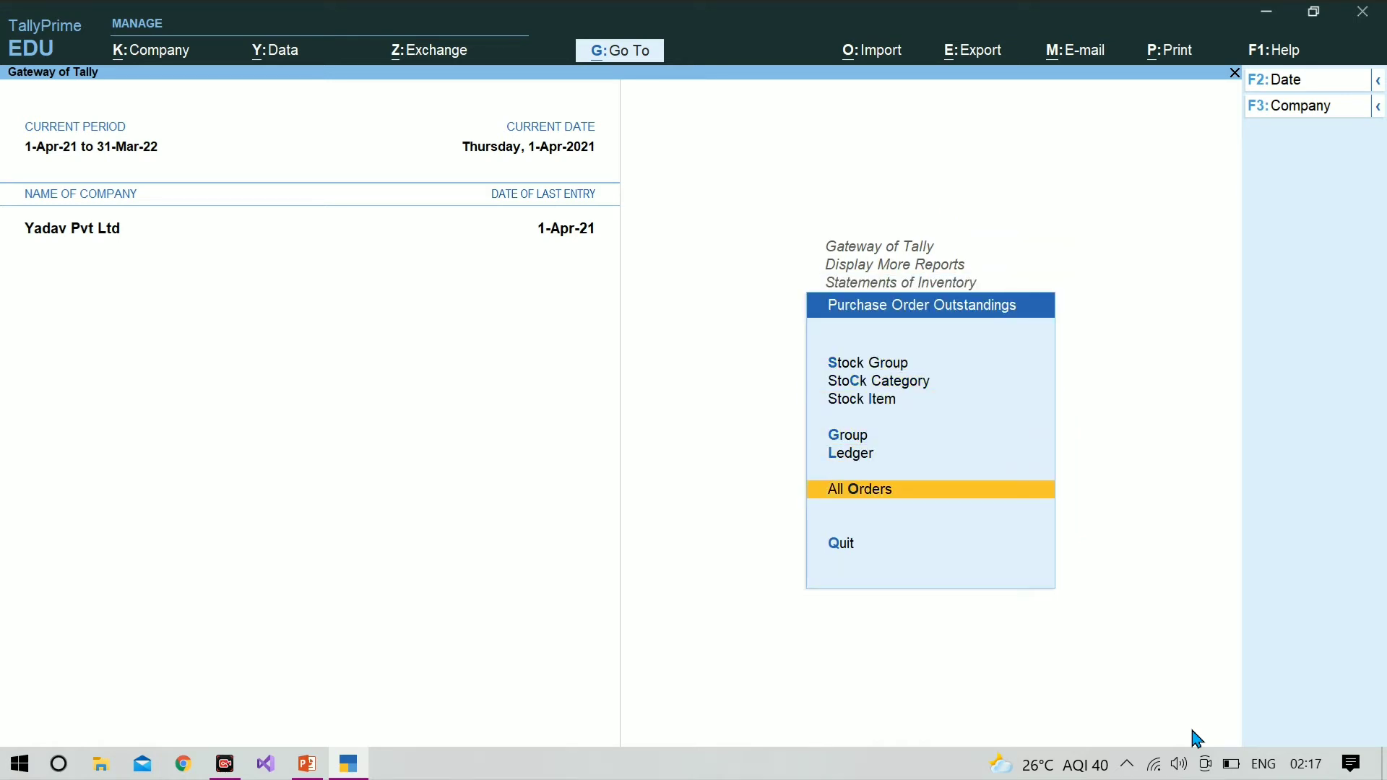
pyautogui.press('Return')
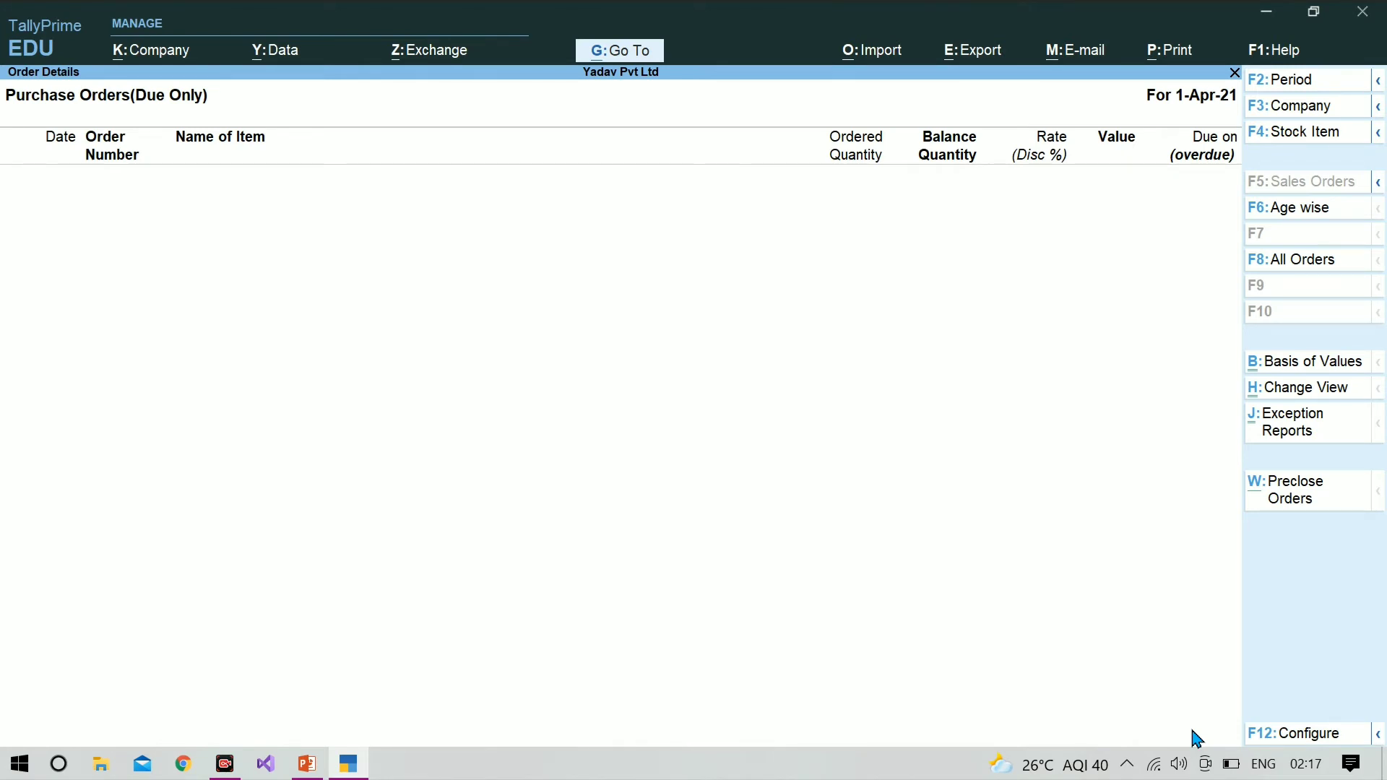
# Step: Show all purchase orders instead of only the due ones, and return to the Gateway of Tally after viewing them
pyautogui.press('F8')
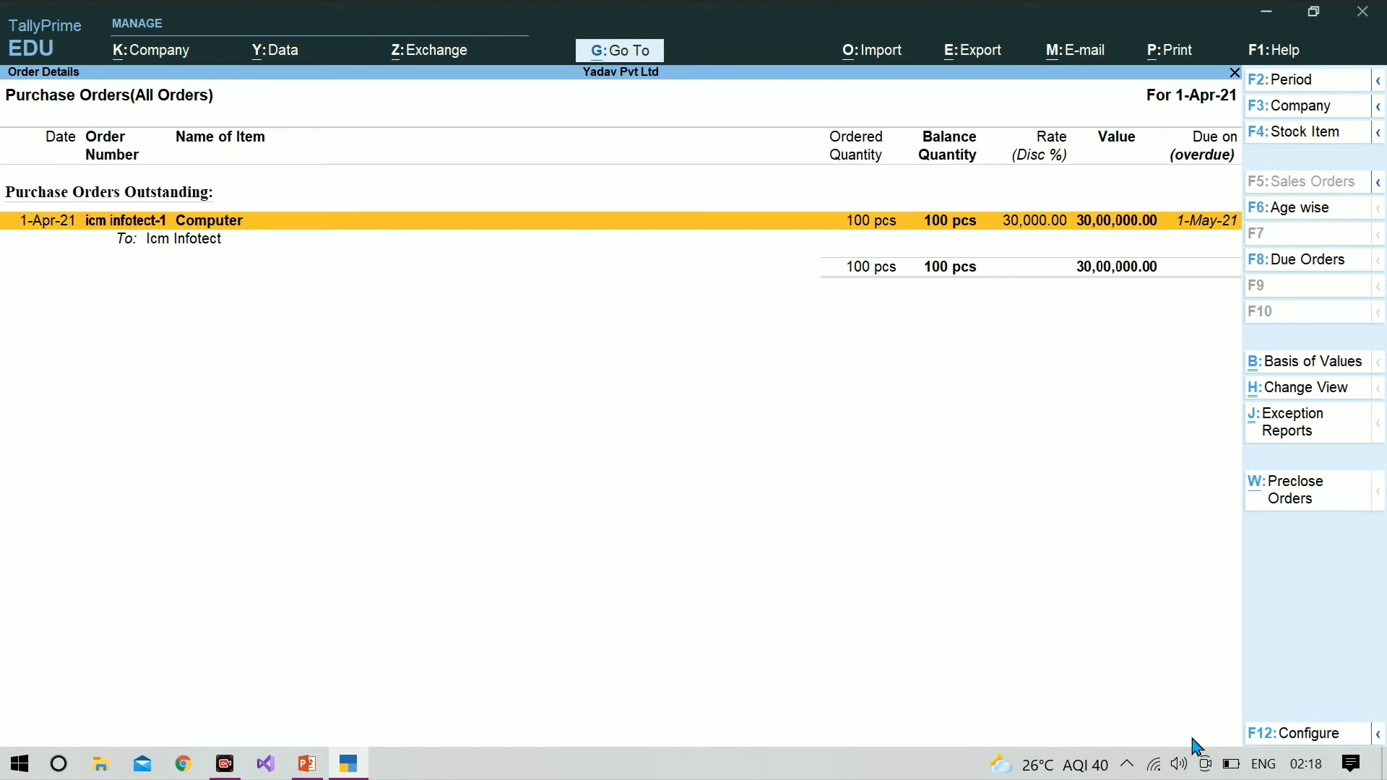
pyautogui.press('Escape')
pyautogui.press('Escape')
pyautogui.press('Escape')
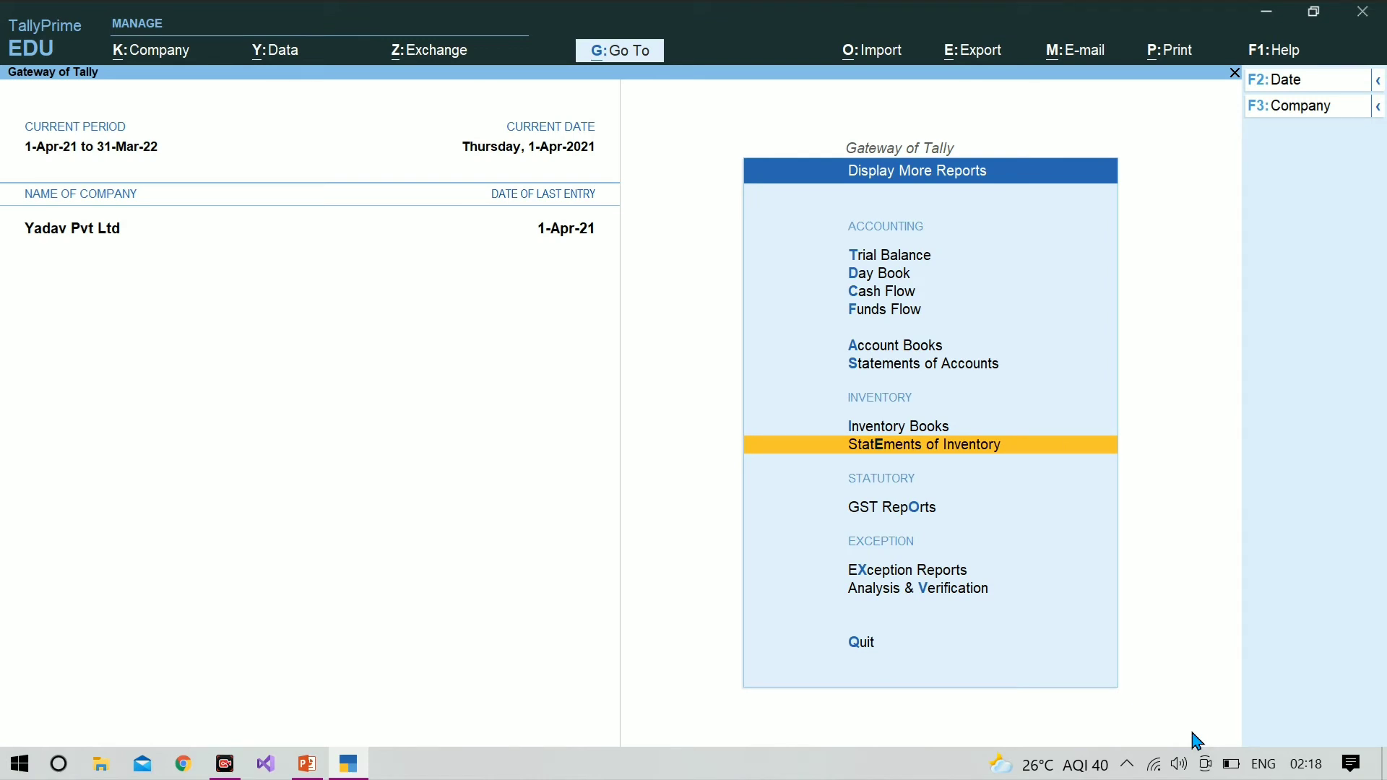
pyautogui.press('Escape')
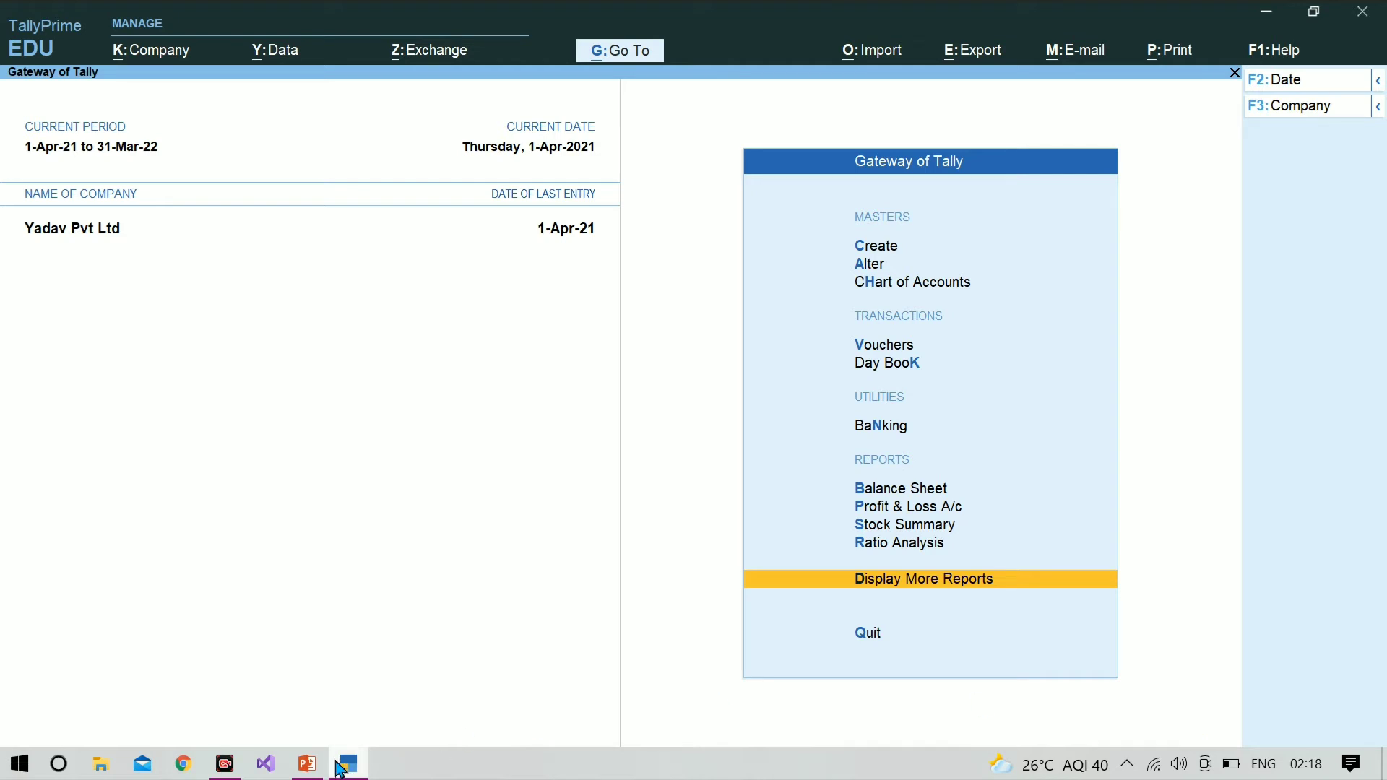
# Step: Check the purchase order example in PowerPoint, return to TallyPrime and activate the inactive Receipt Note voucher type for a new voucher
pyautogui.click(307, 767)
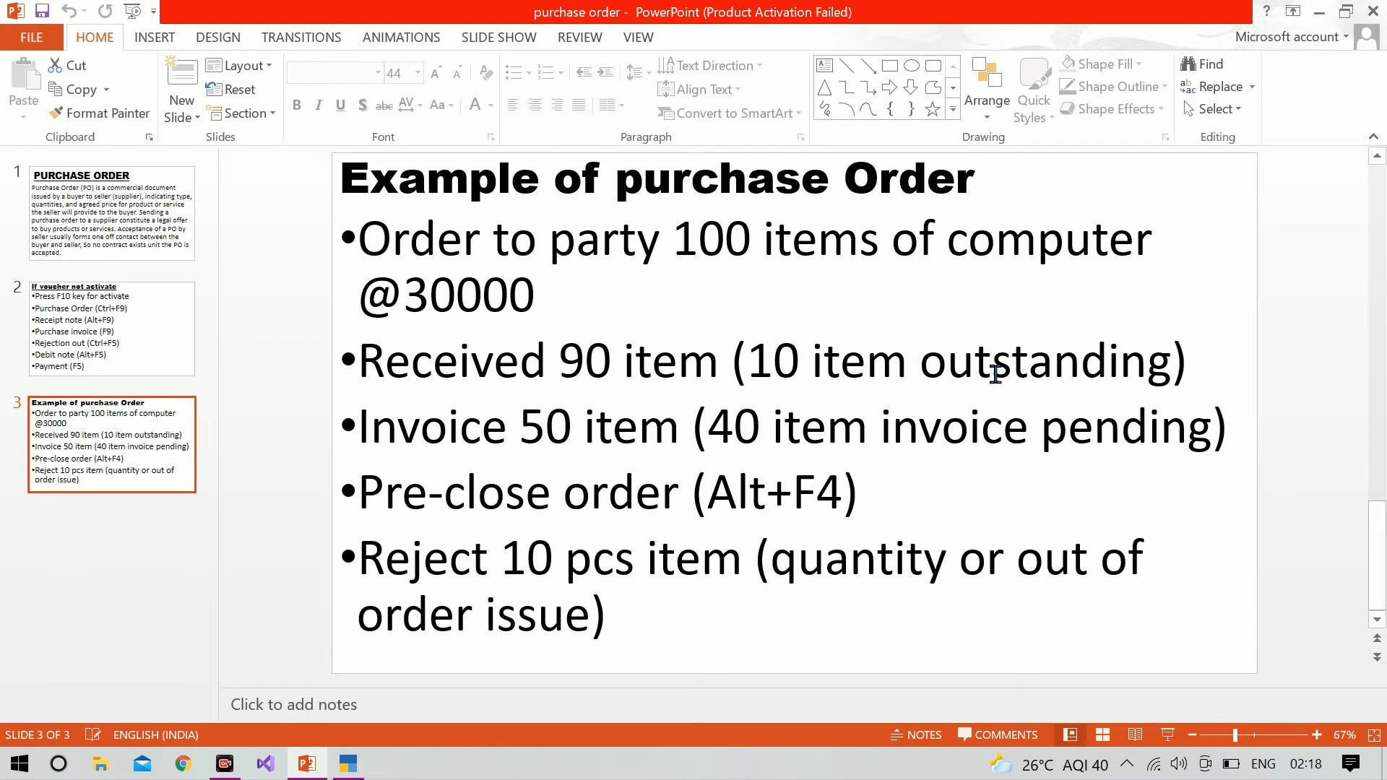
pyautogui.click(352, 776)
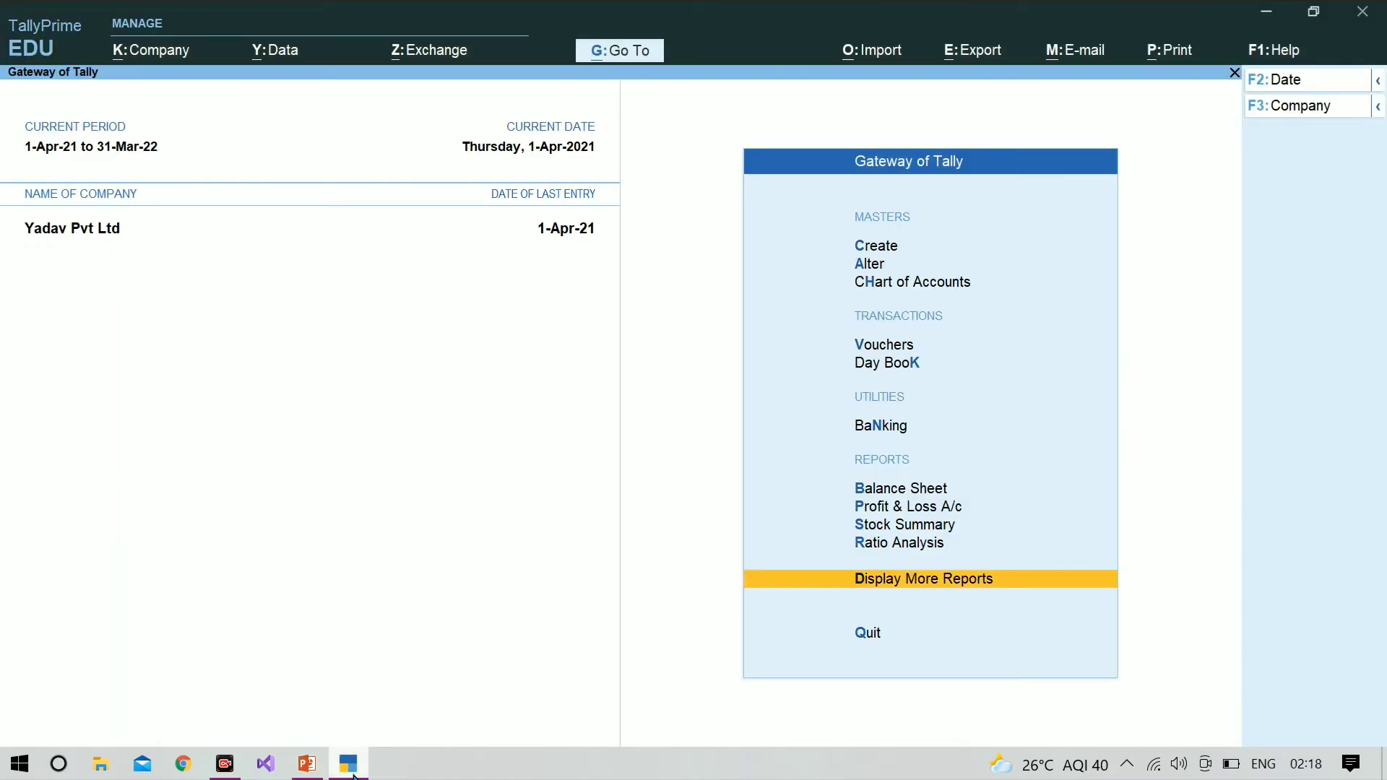
pyautogui.press('v')
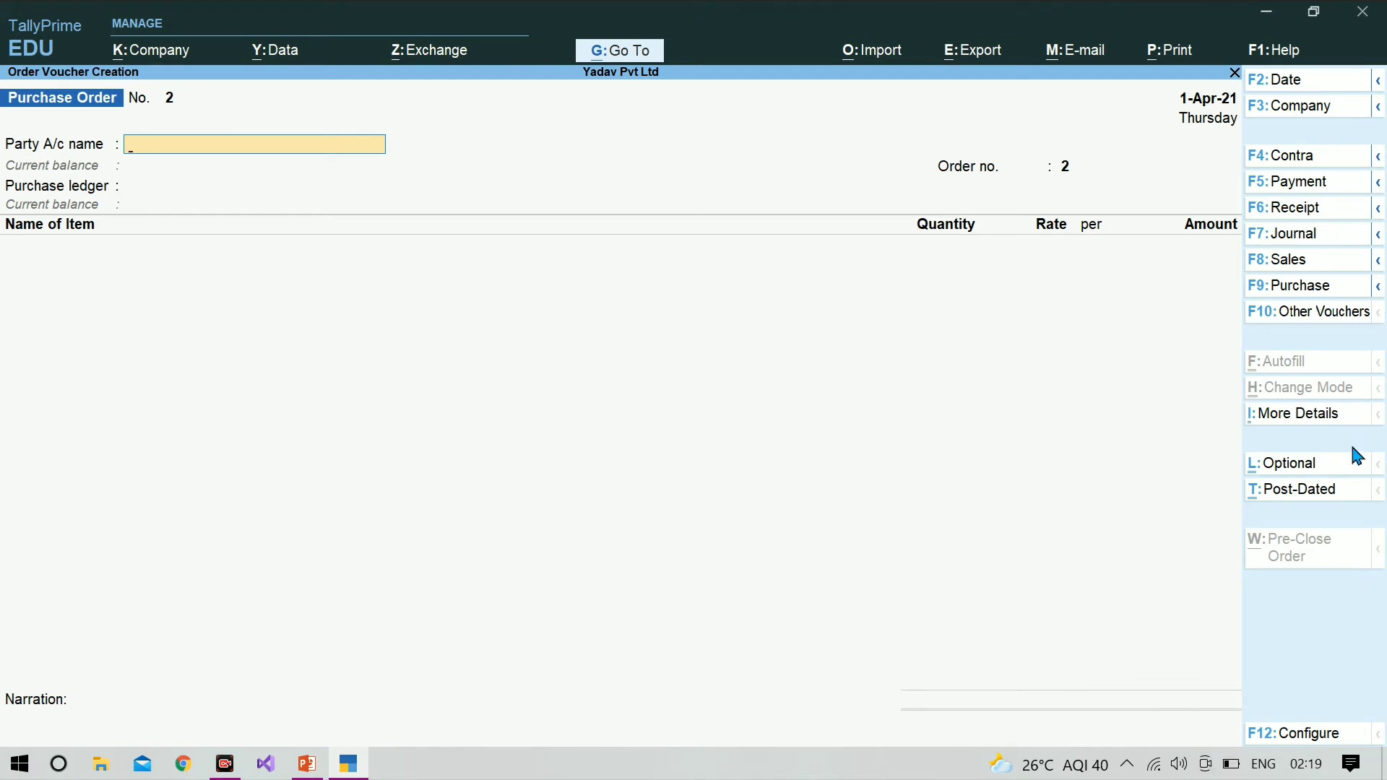
pyautogui.click(1296, 318)
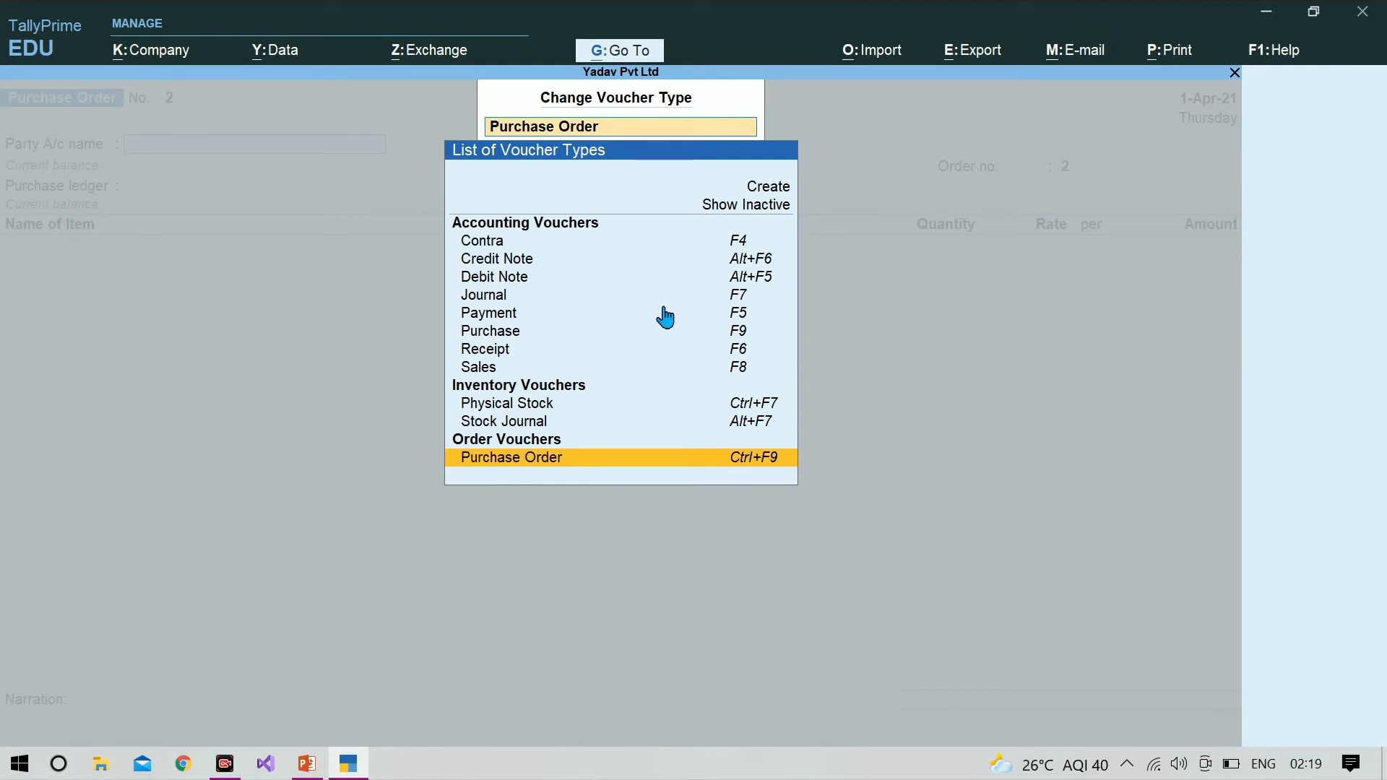
pyautogui.click(759, 211)
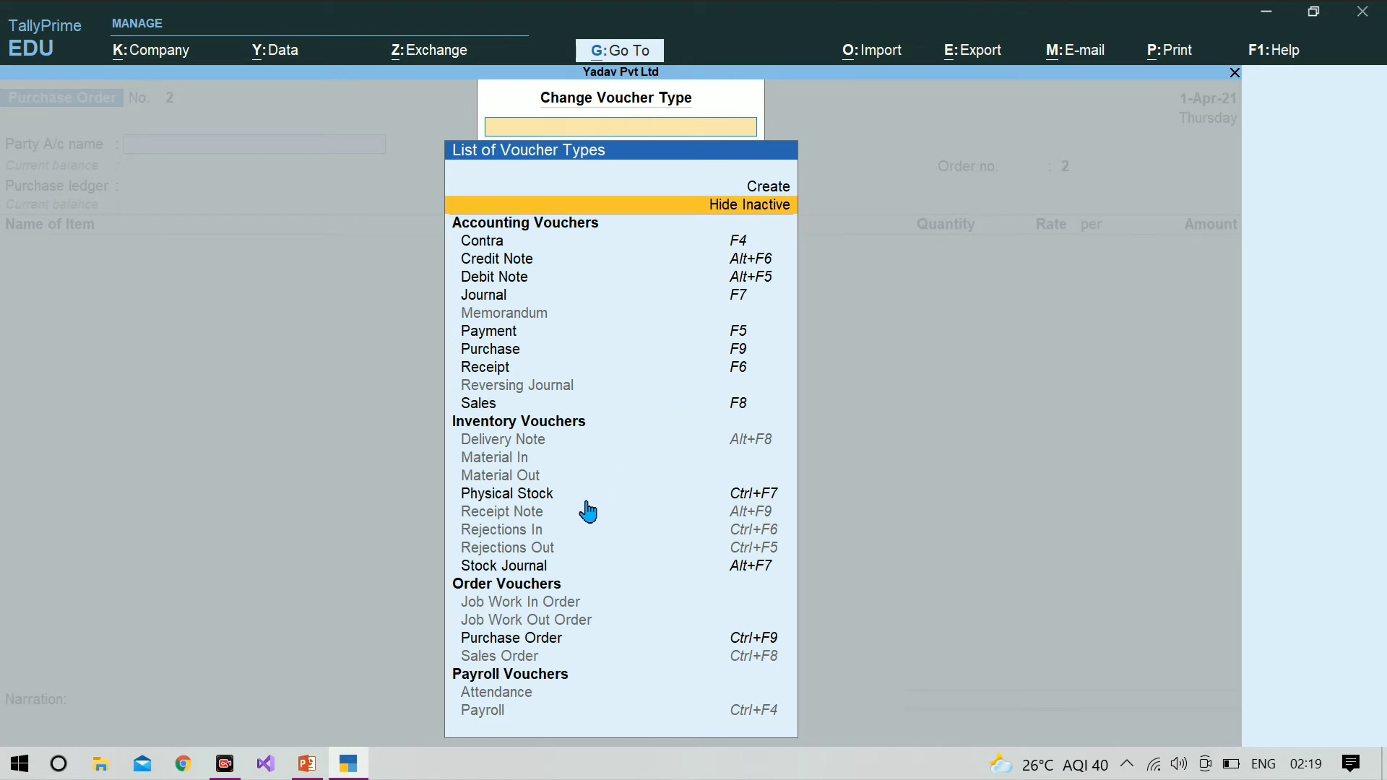
pyautogui.click(526, 515)
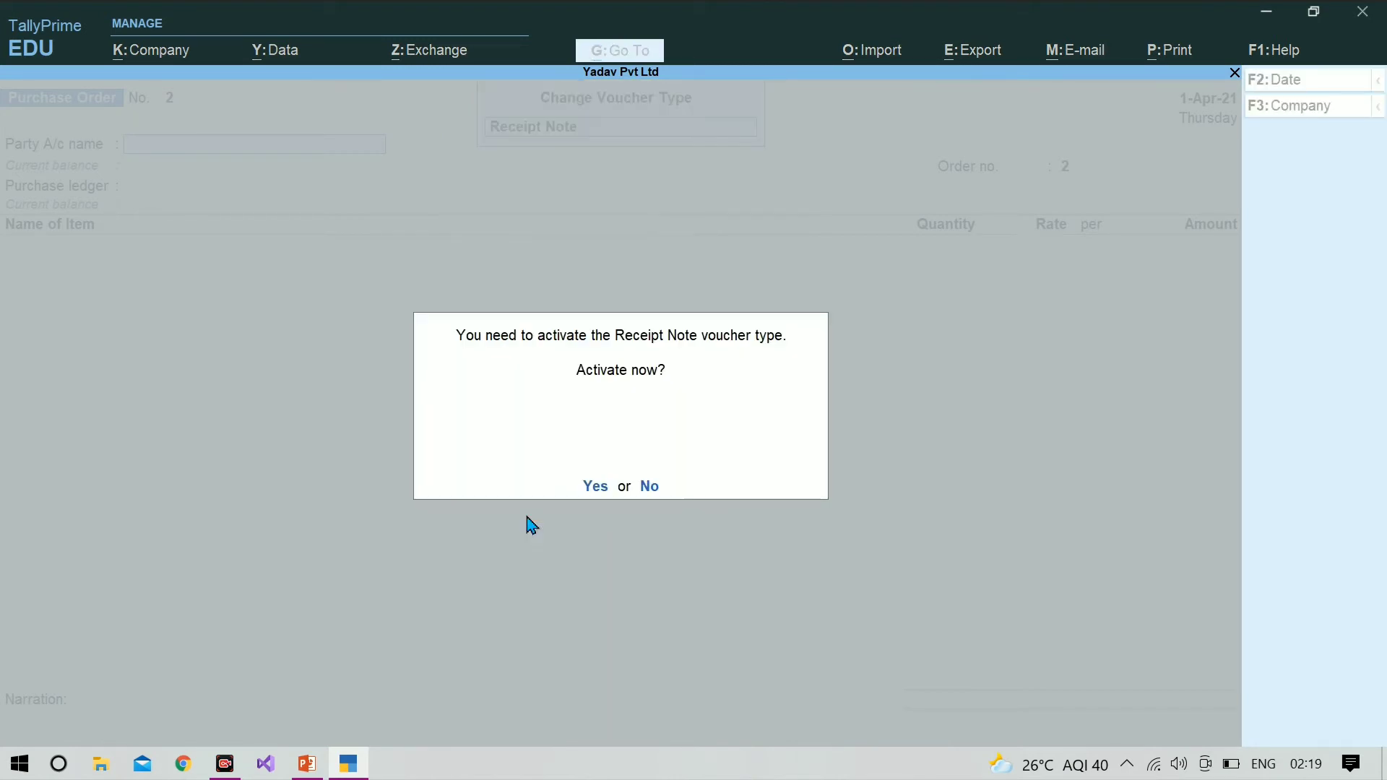
pyautogui.click(595, 487)
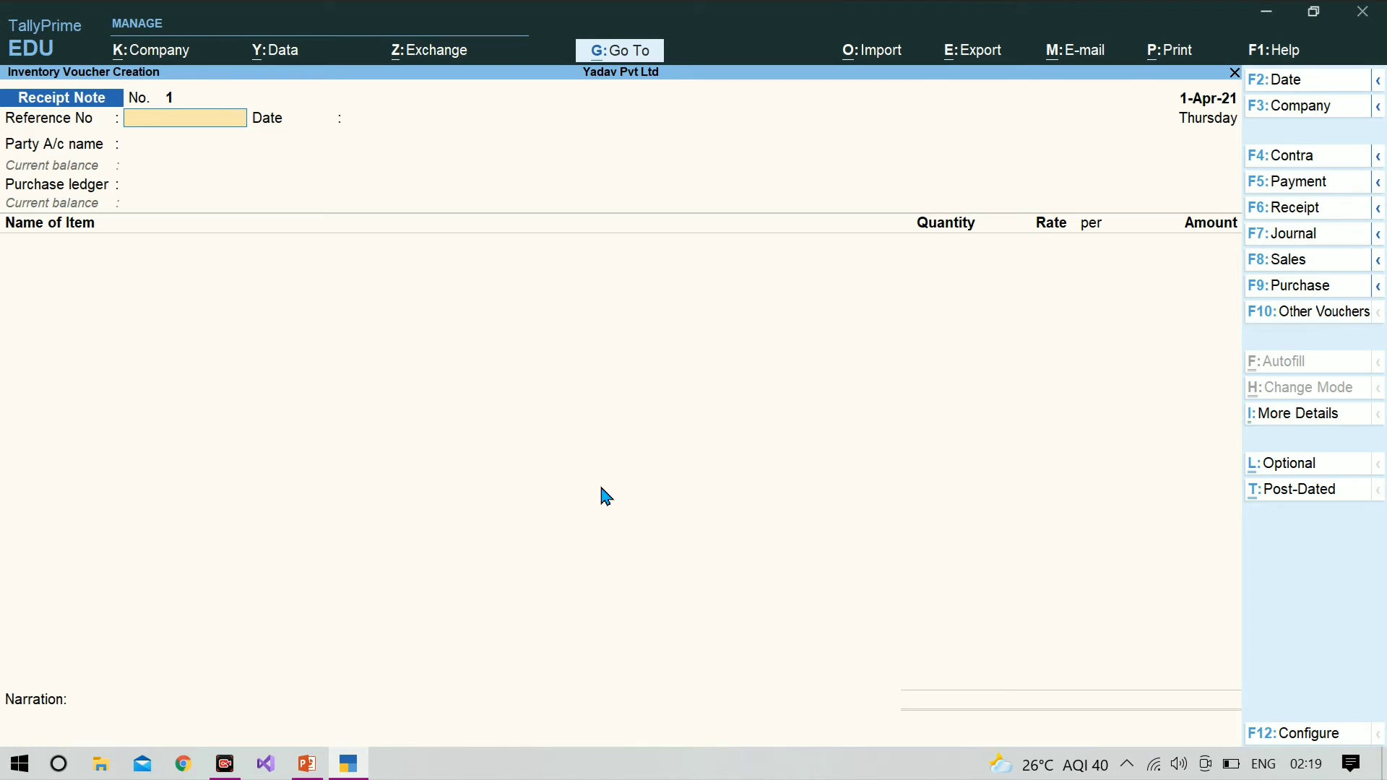
# Step: Enter reference number 288 on the receipt note and keep the reference date of 1-Apr-21
pyautogui.write('288')
pyautogui.press('Return')
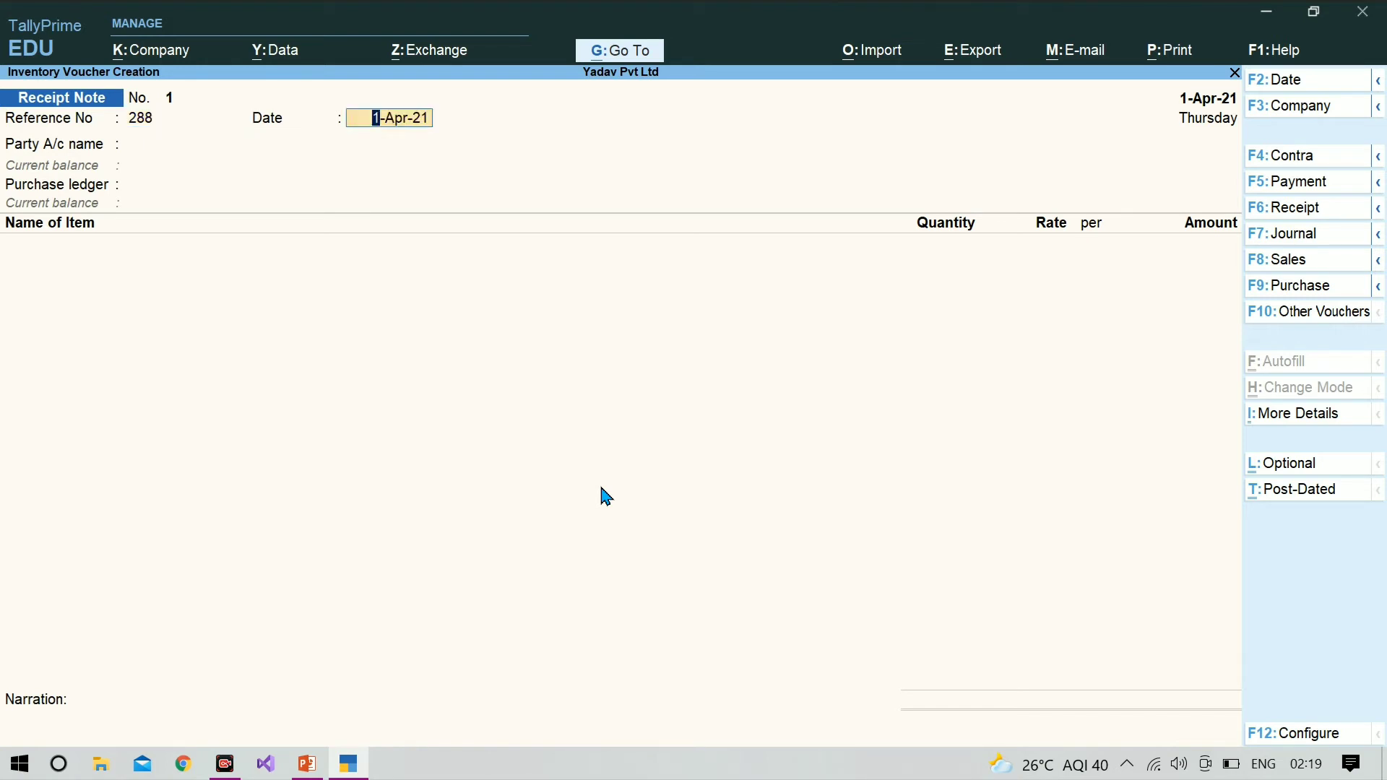
pyautogui.press('Return')
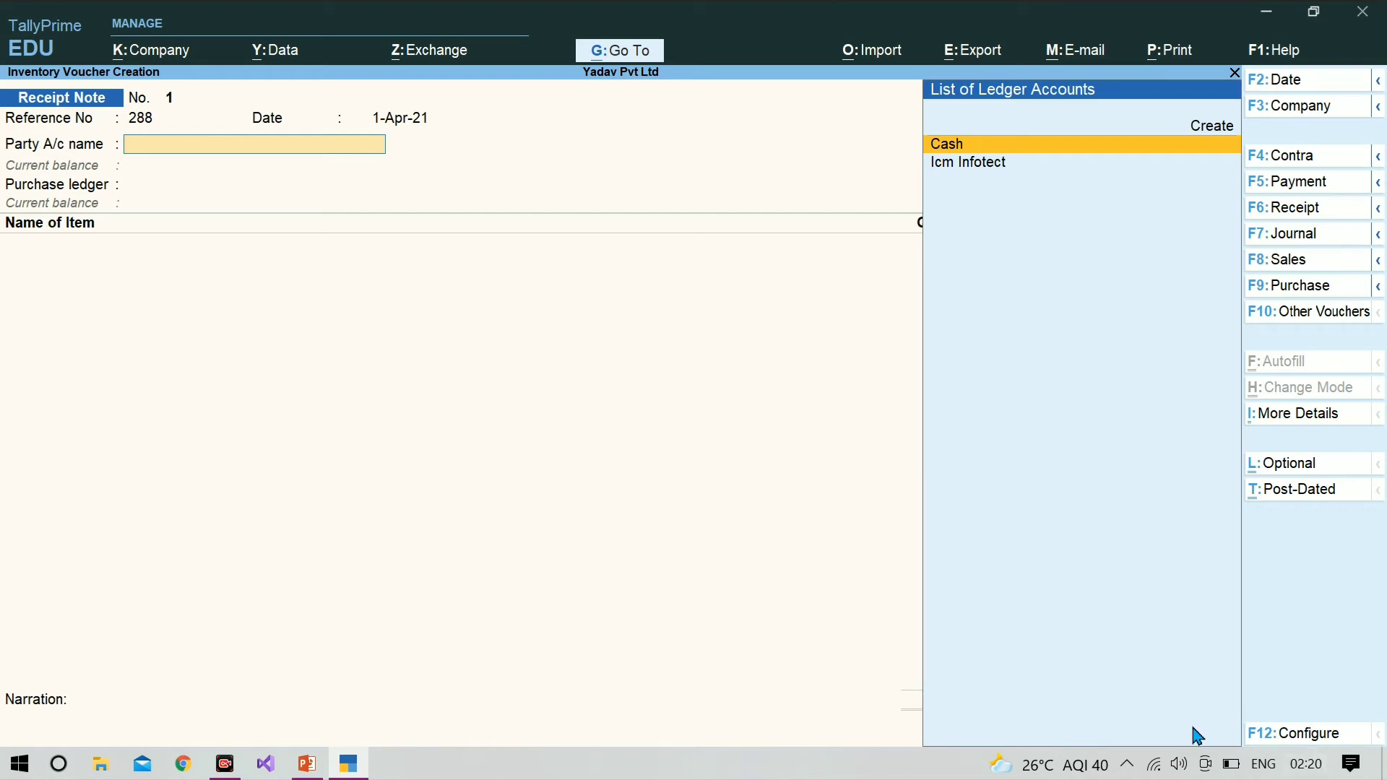
# Step: Try to set the receipt note's reference date to a date in May, such as 1-May
pyautogui.press('BackSpace')
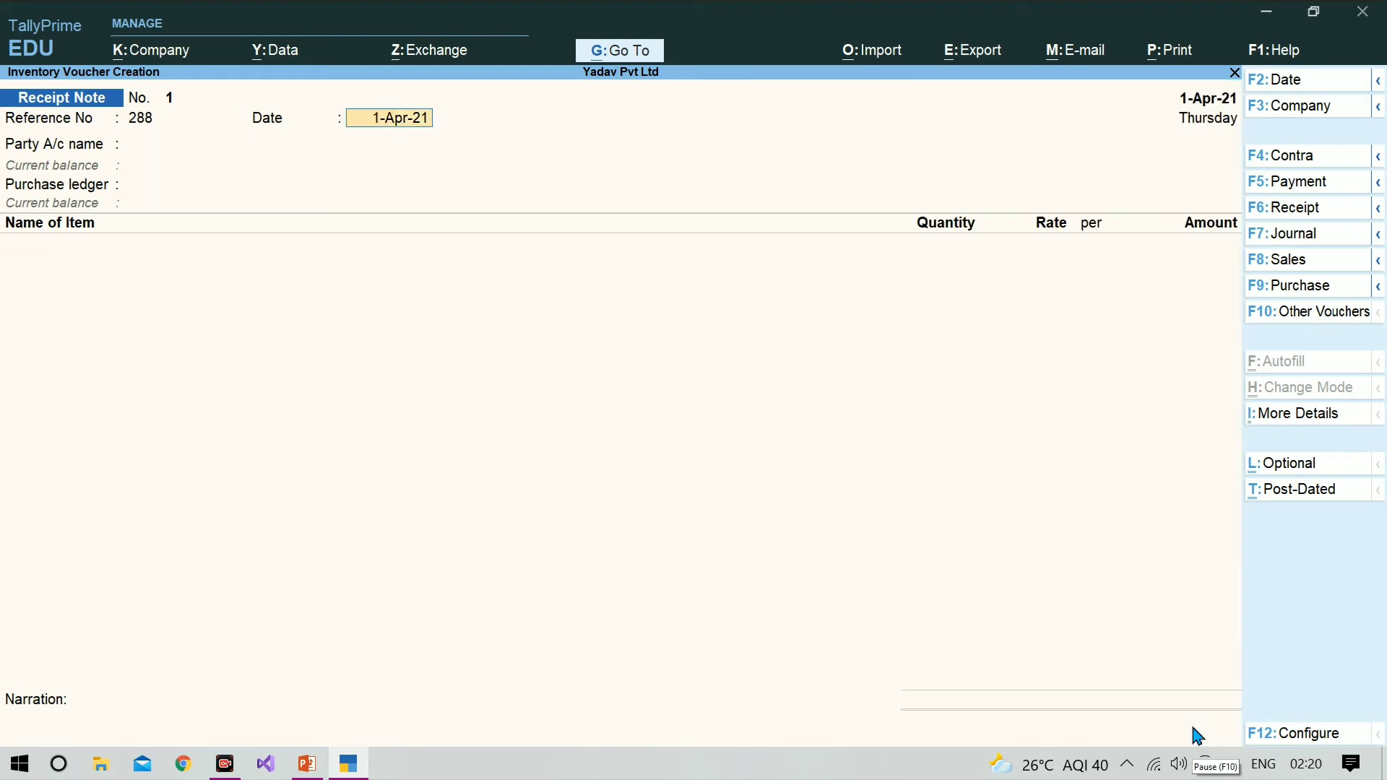
pyautogui.write('1')
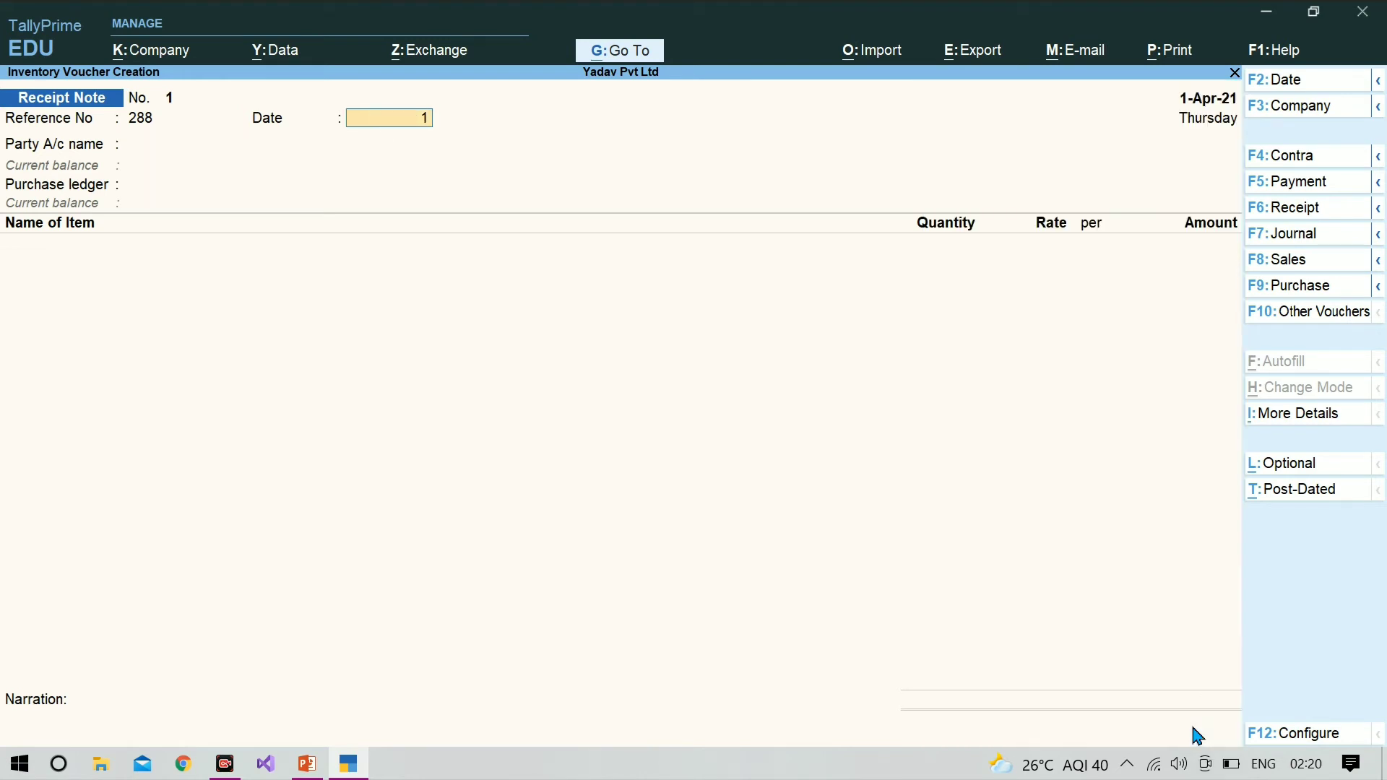
pyautogui.write('-')
pyautogui.write('may')
pyautogui.press('Return')
pyautogui.write('3')
pyautogui.write('9')
pyautogui.write('-')
pyautogui.write('may')
pyautogui.press('Return')
pyautogui.press('Return')
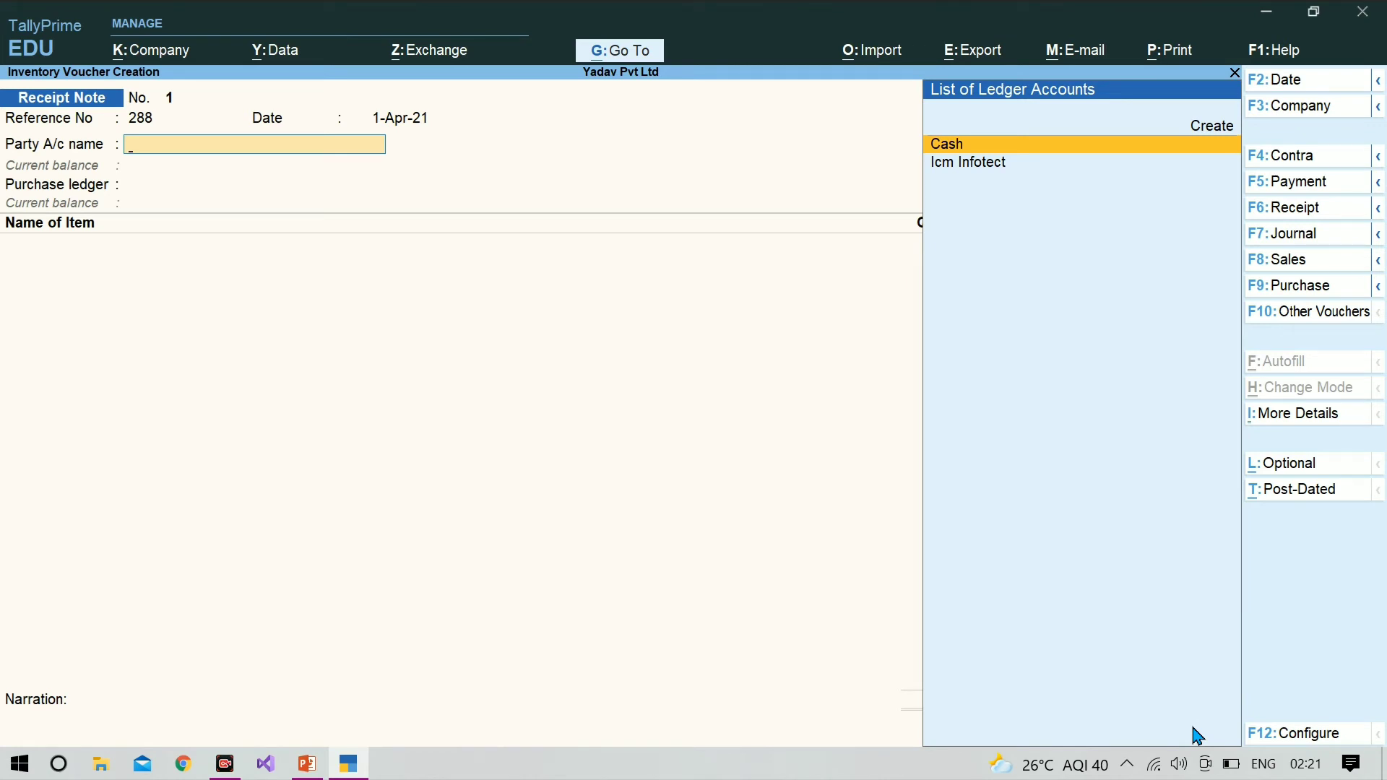
# Step: Choose Icm Infotect as the receipt note's party, link order icm infotect-1 and accept its order and receipt details
pyautogui.press('Down')
pyautogui.press('Return')
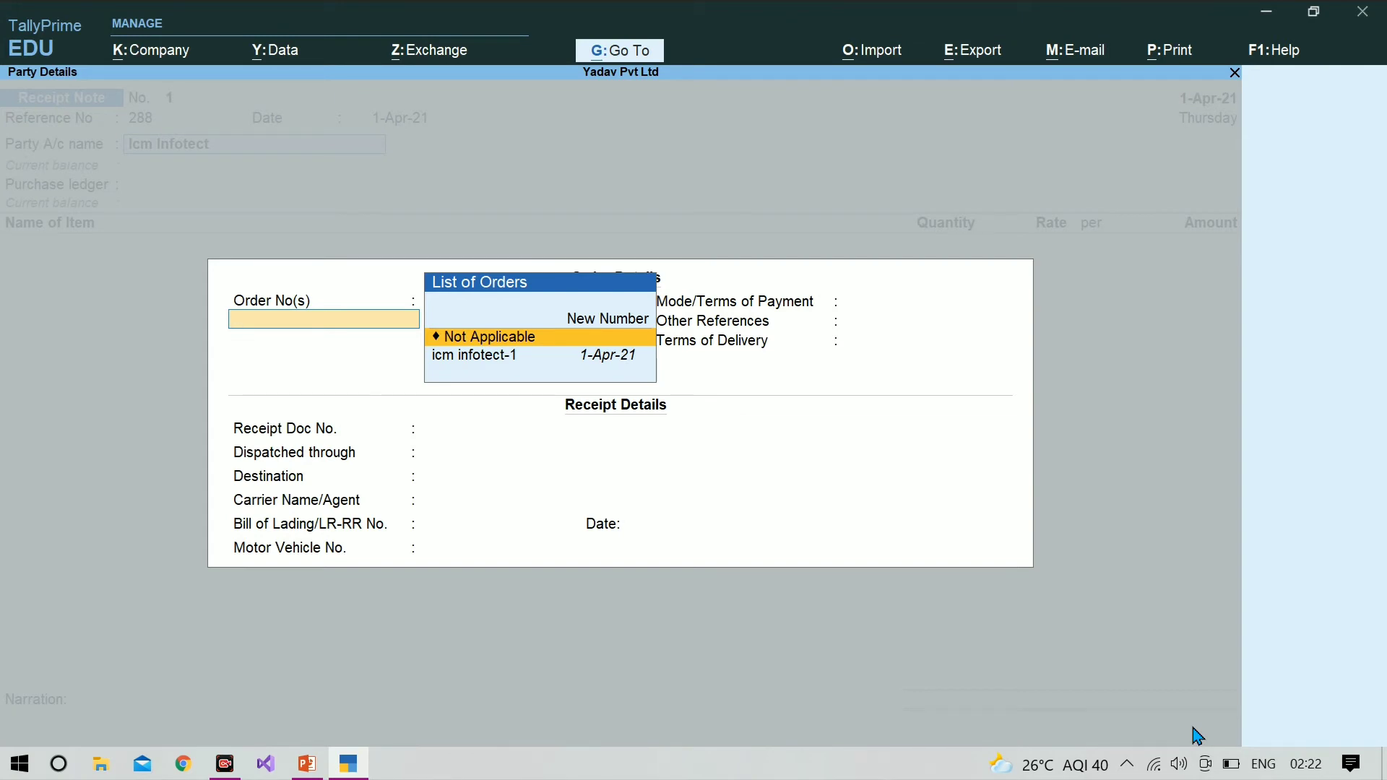
pyautogui.press('Down')
pyautogui.press('Return')
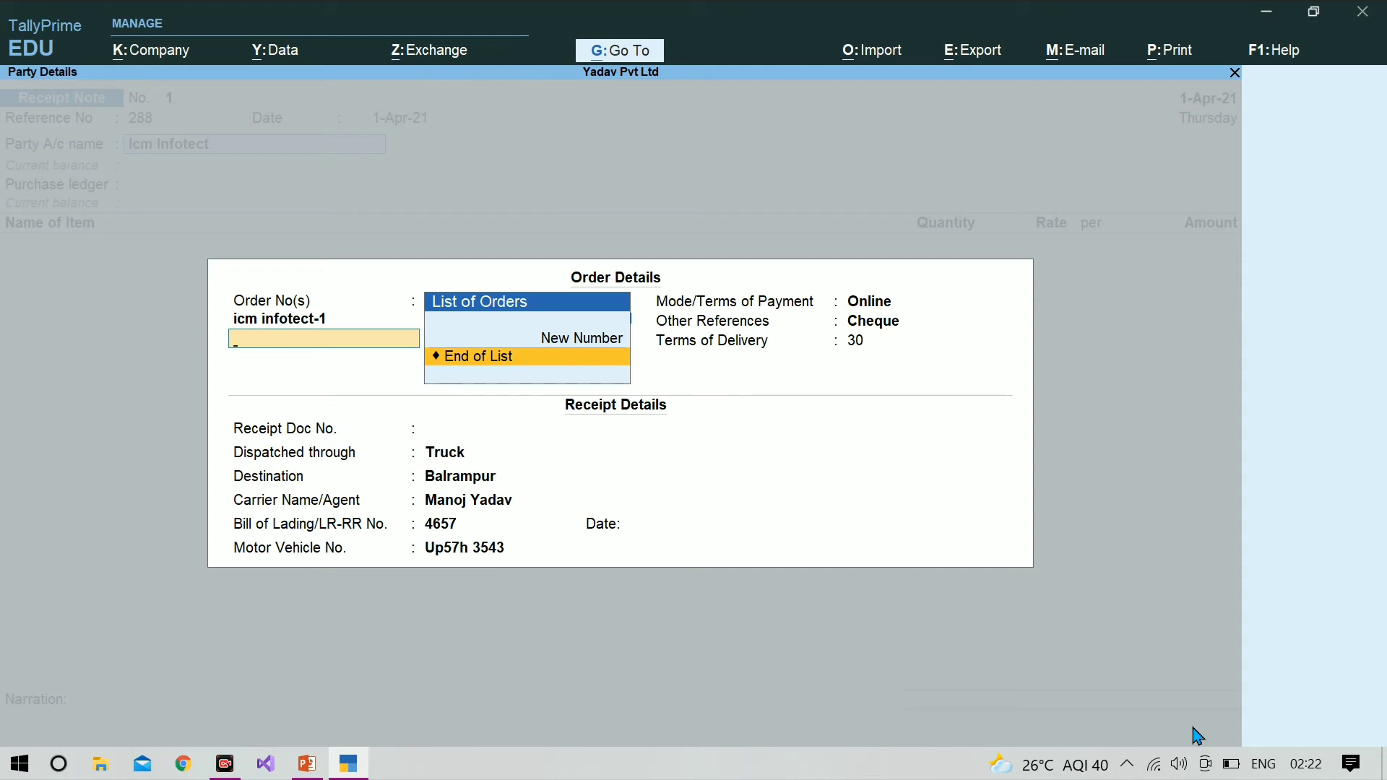
pyautogui.press('Return')
pyautogui.press('Return')
pyautogui.press('Return')
pyautogui.press('Return')
pyautogui.press('Return')
pyautogui.press('Return')
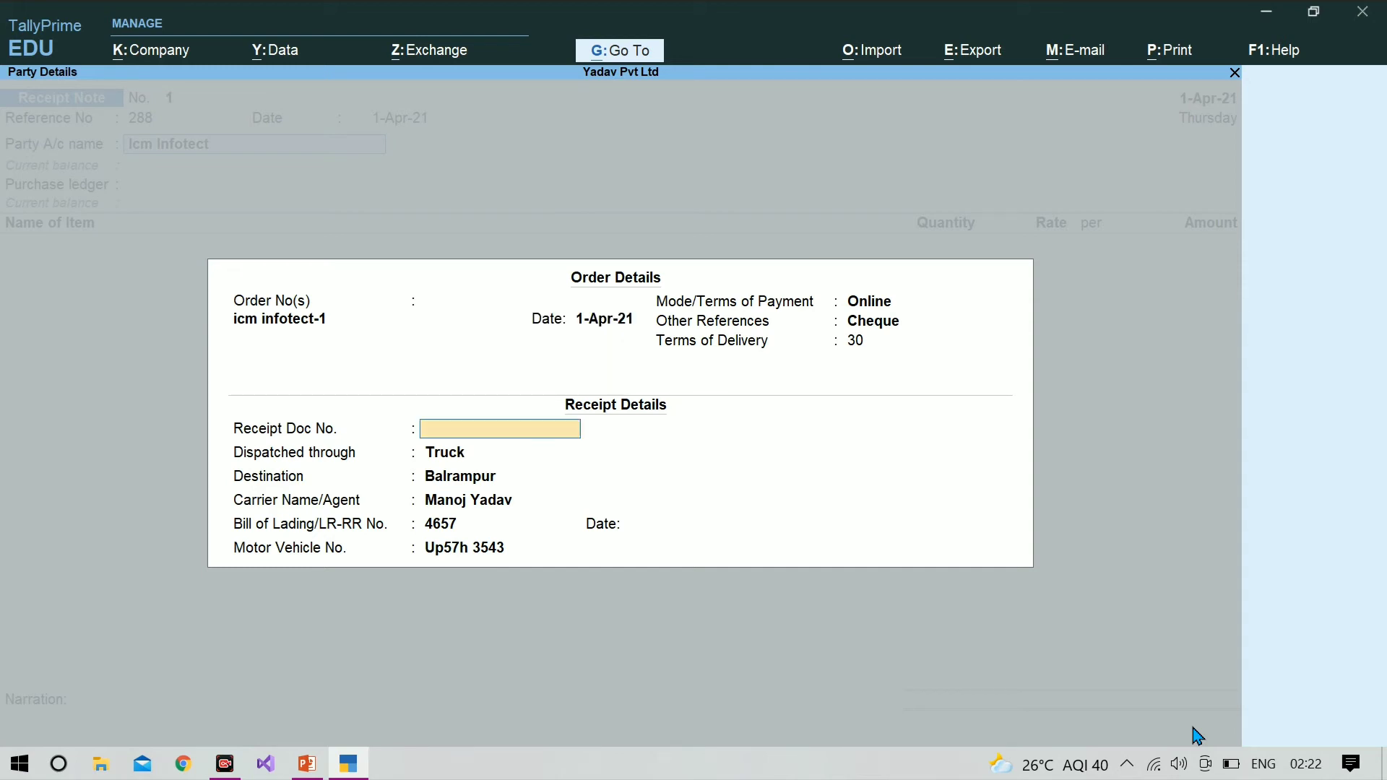
pyautogui.press('Return')
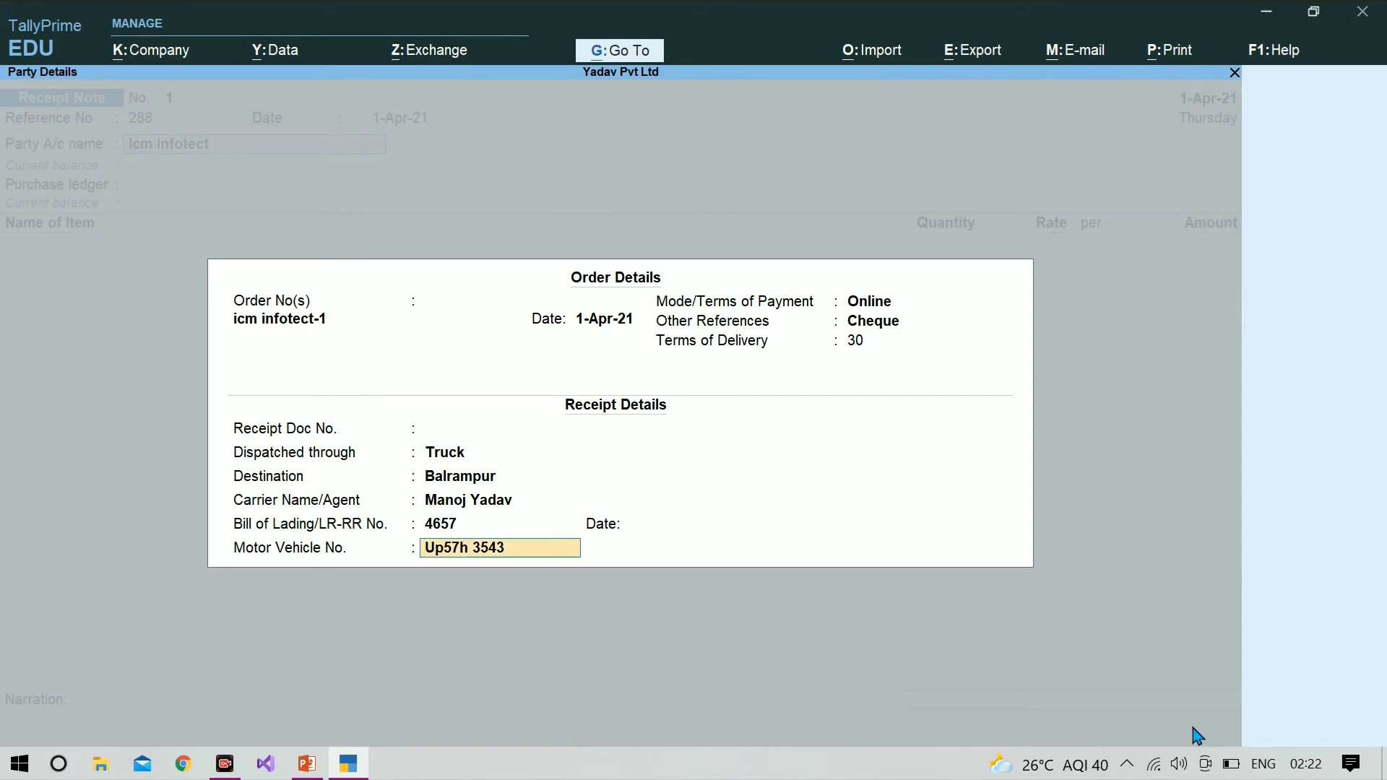
pyautogui.press('Return')
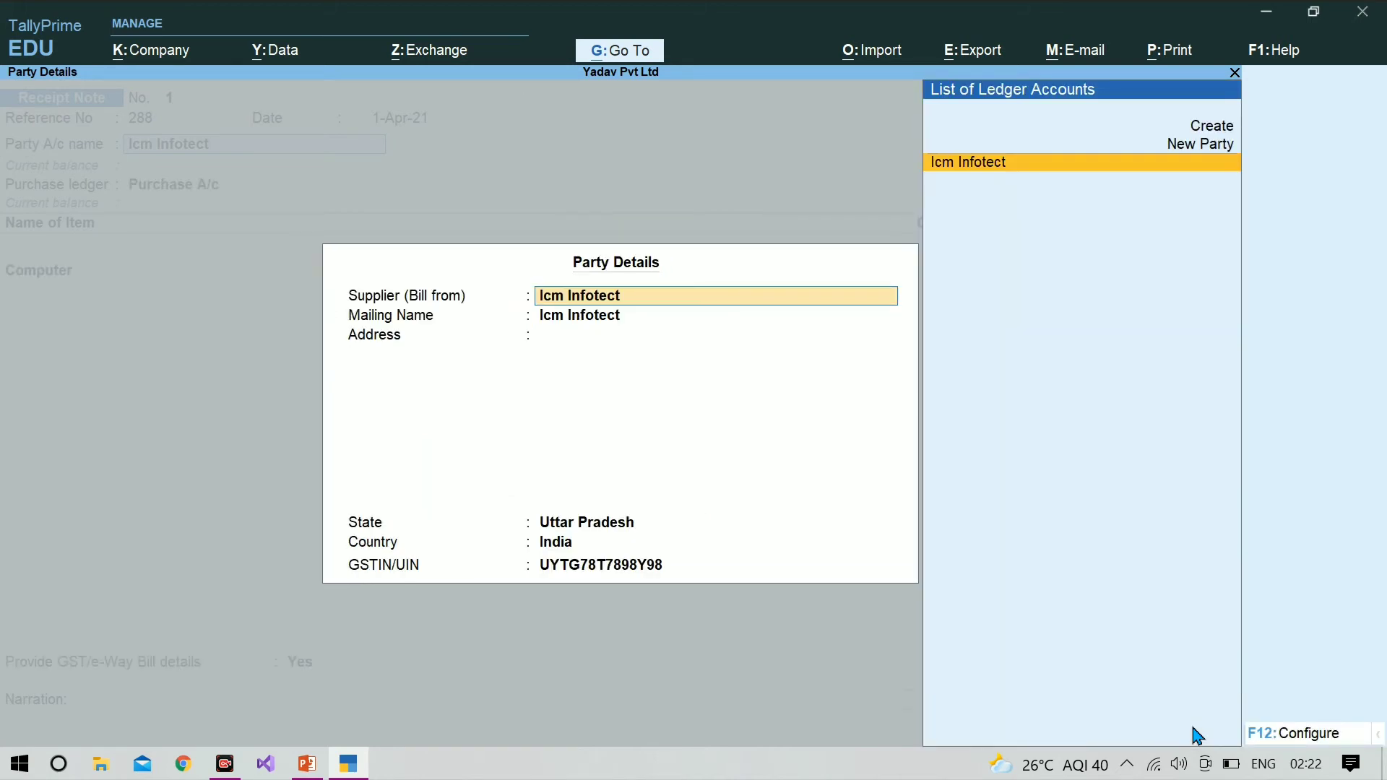
# Step: Accept Icm Infotect's supplier details and use Purchase A/c as the purchase ledger
pyautogui.press('Return')
pyautogui.press('Return')
pyautogui.press('Return')
pyautogui.press('Return')
pyautogui.press('Return')
pyautogui.press('Return')
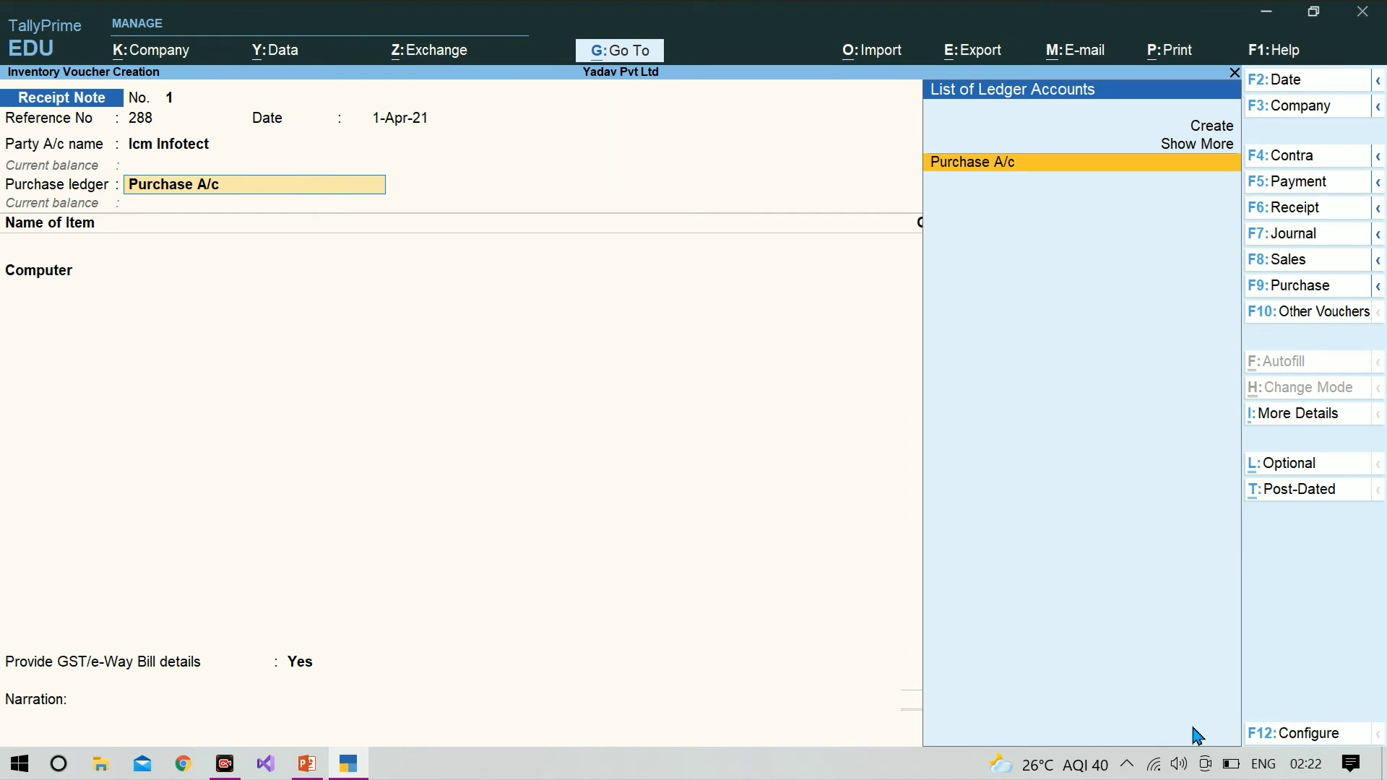
pyautogui.press('Return')
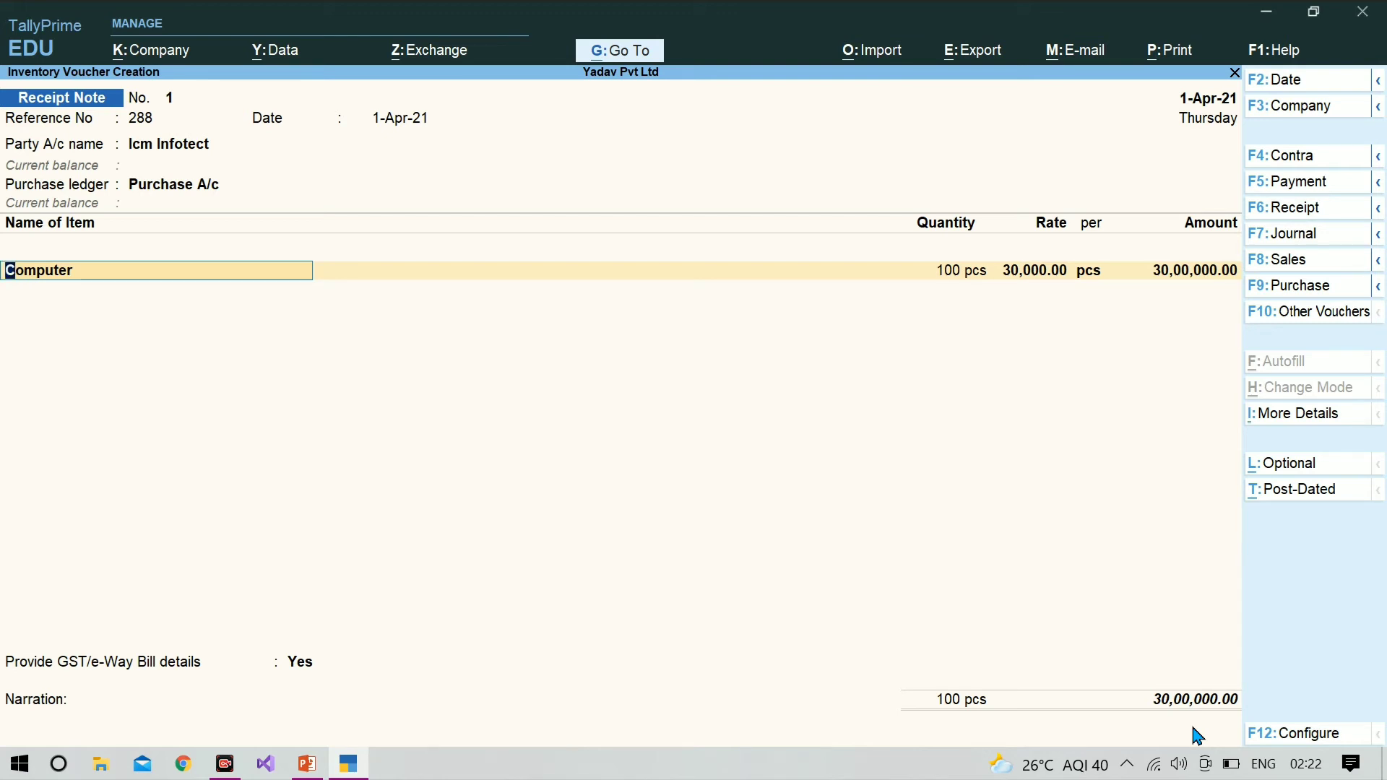
# Step: Allocate 100 pcs of Computer to tracking number 288 and order icm infotect-1 at a rate of 30,000.00
pyautogui.press('Return')
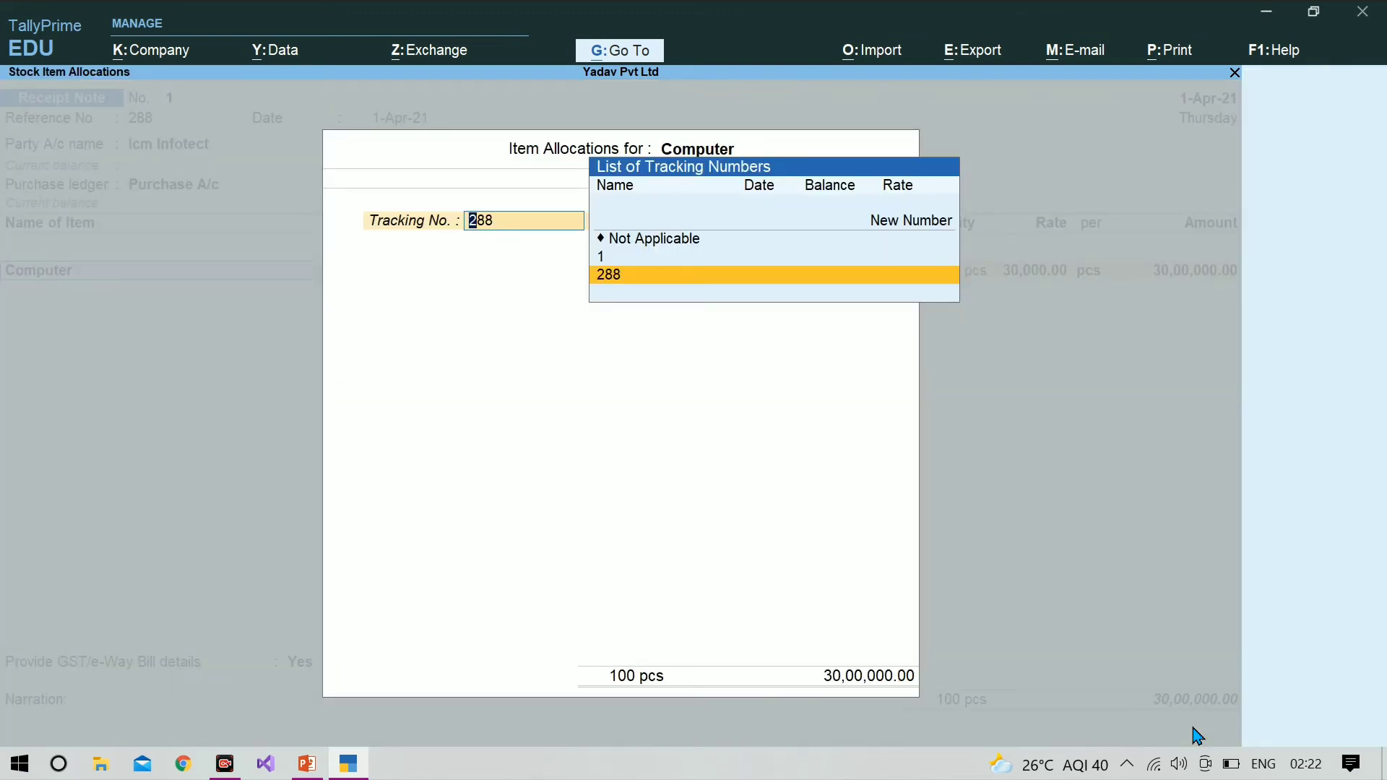
pyautogui.press('Return')
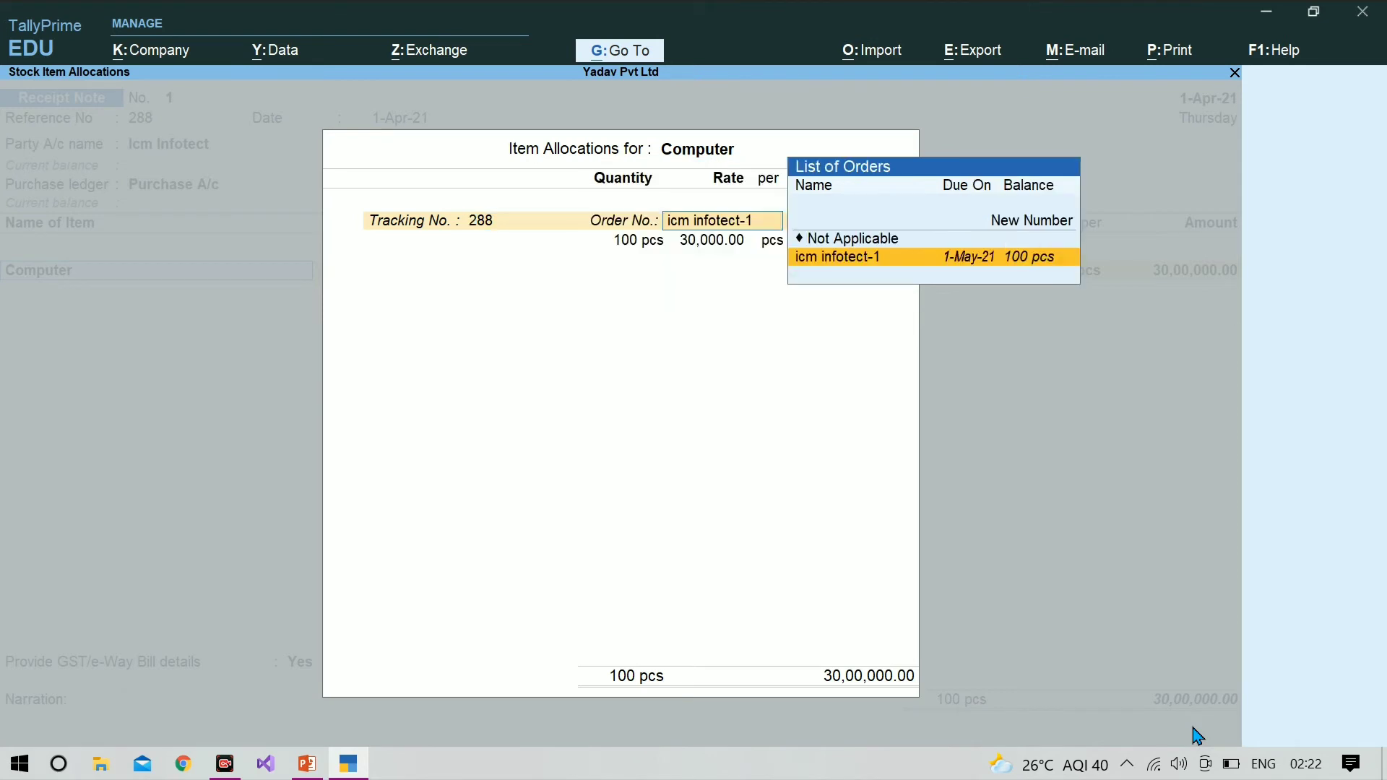
pyautogui.press('Return')
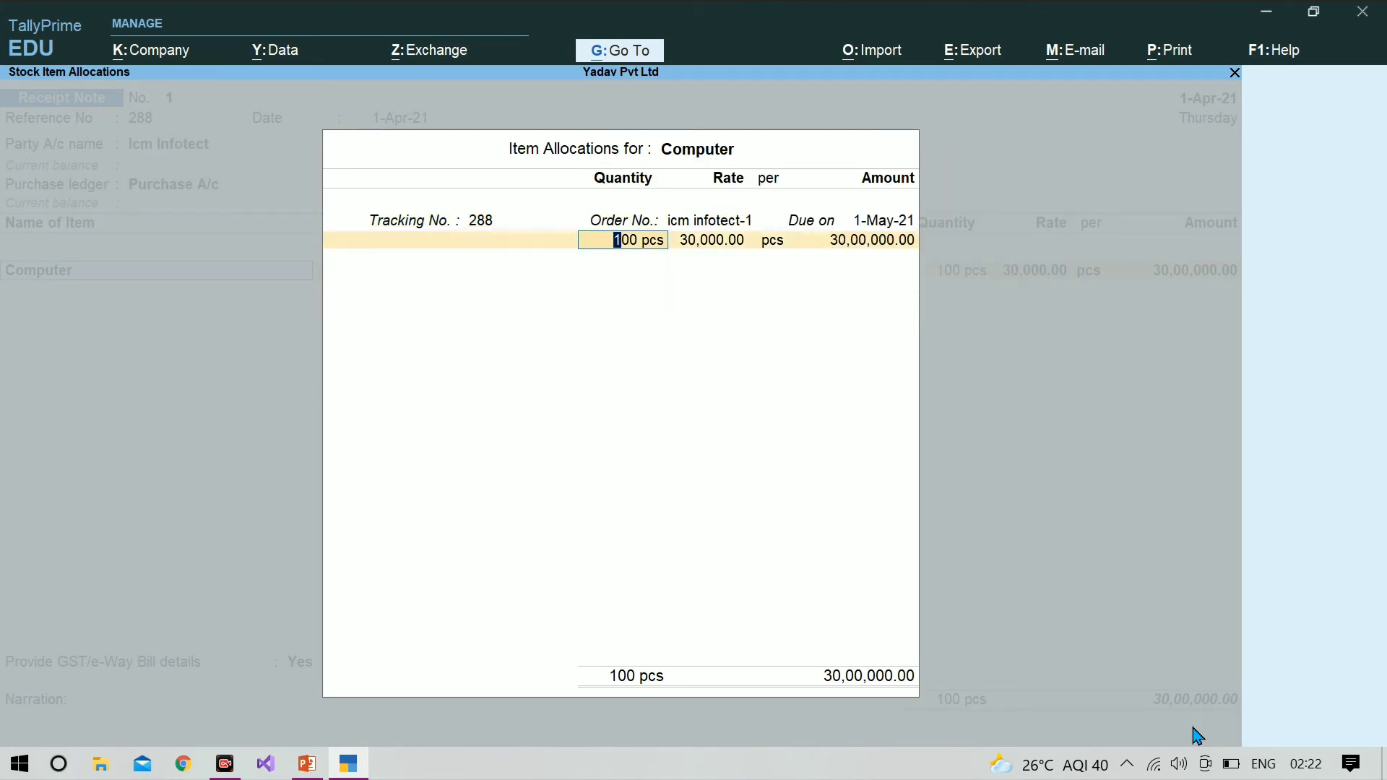
pyautogui.press('Return')
pyautogui.press('Return')
pyautogui.press('Return')
pyautogui.press('Return')
pyautogui.press('Return')
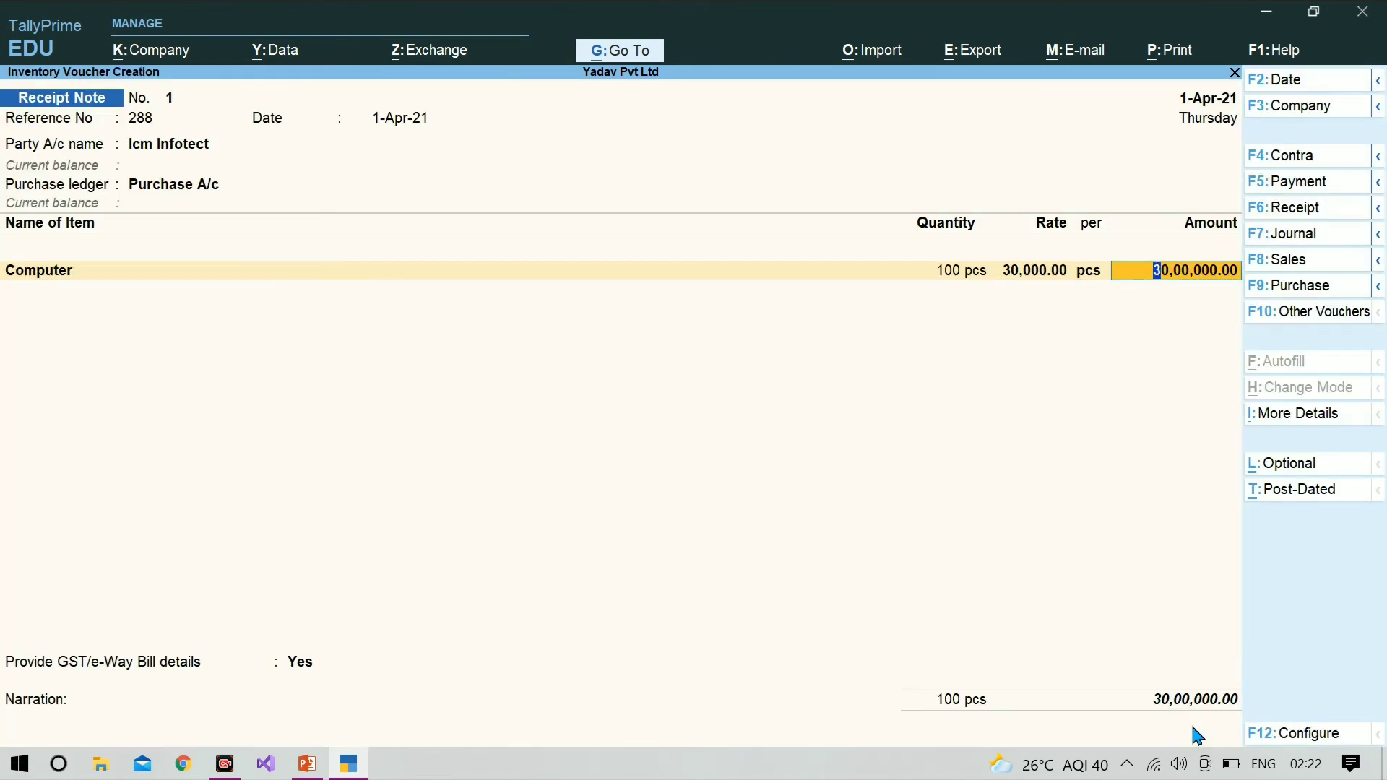
# Step: Go back to the party account and reconfirm Icm Infotect's order, receipt and supplier details and the Purchase A/c ledger
pyautogui.press('BackSpace')
pyautogui.press('BackSpace')
pyautogui.press('BackSpace')
pyautogui.press('BackSpace')
pyautogui.press('BackSpace')
pyautogui.press('BackSpace')
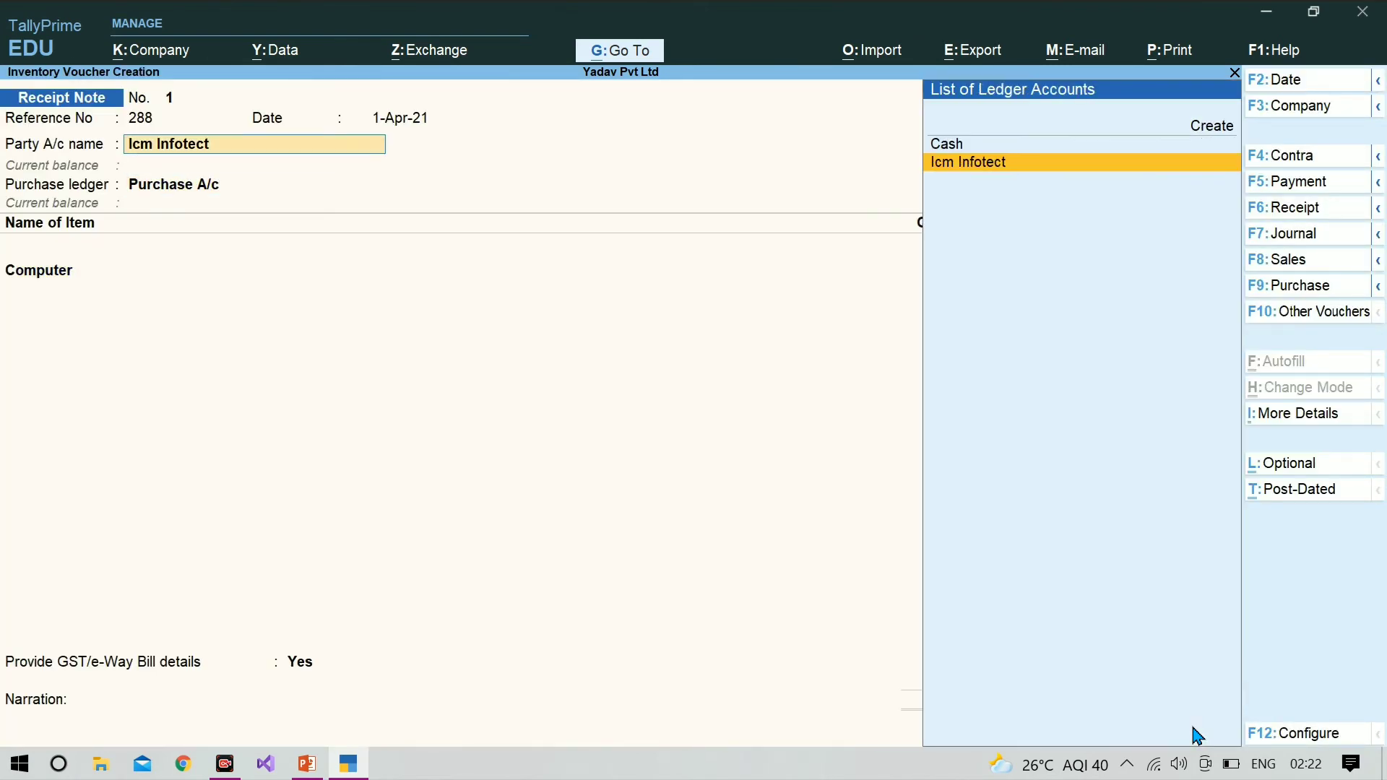
pyautogui.press('Return')
pyautogui.press('Return')
pyautogui.press('Return')
pyautogui.press('Return')
pyautogui.press('Return')
pyautogui.press('Return')
pyautogui.press('Return')
pyautogui.press('Return')
pyautogui.press('Return')
pyautogui.press('Return')
pyautogui.press('Return')
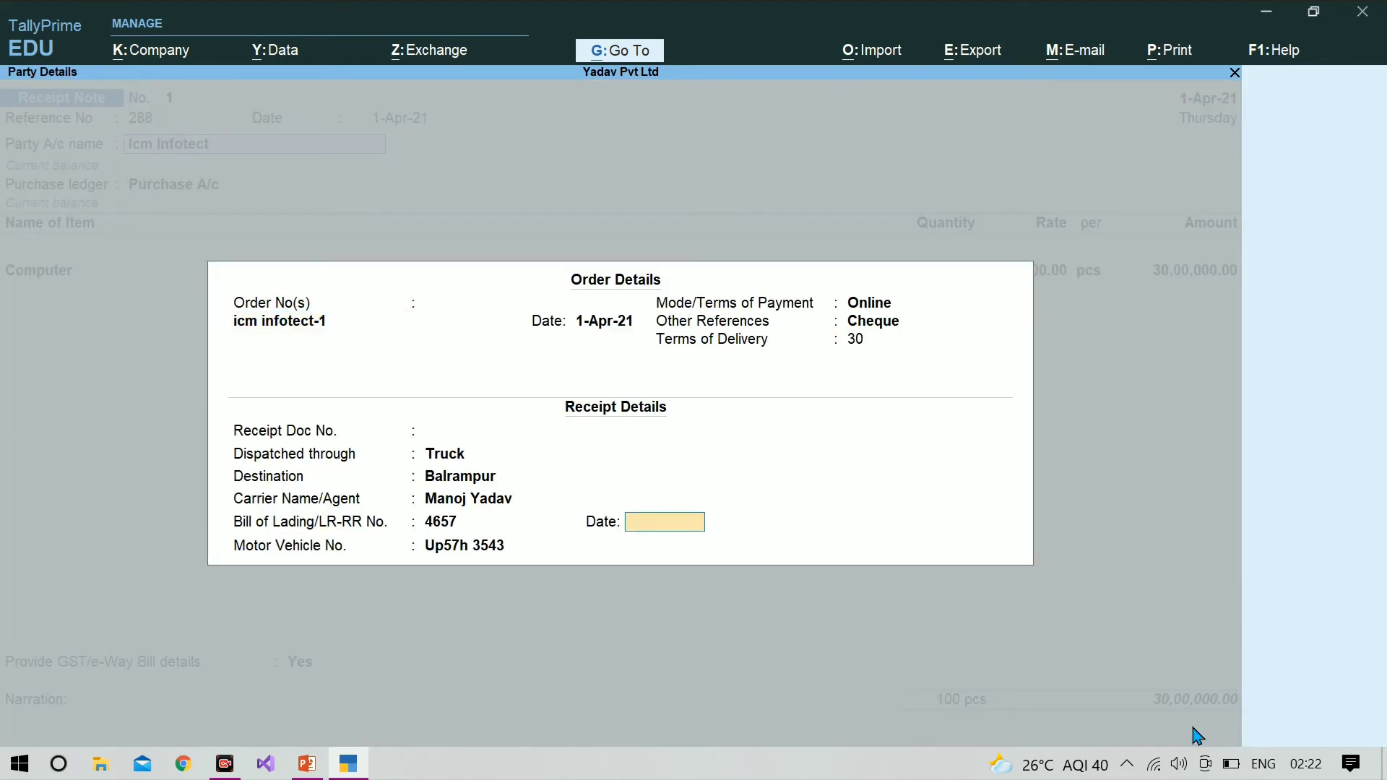
pyautogui.press('Return')
pyautogui.press('Return')
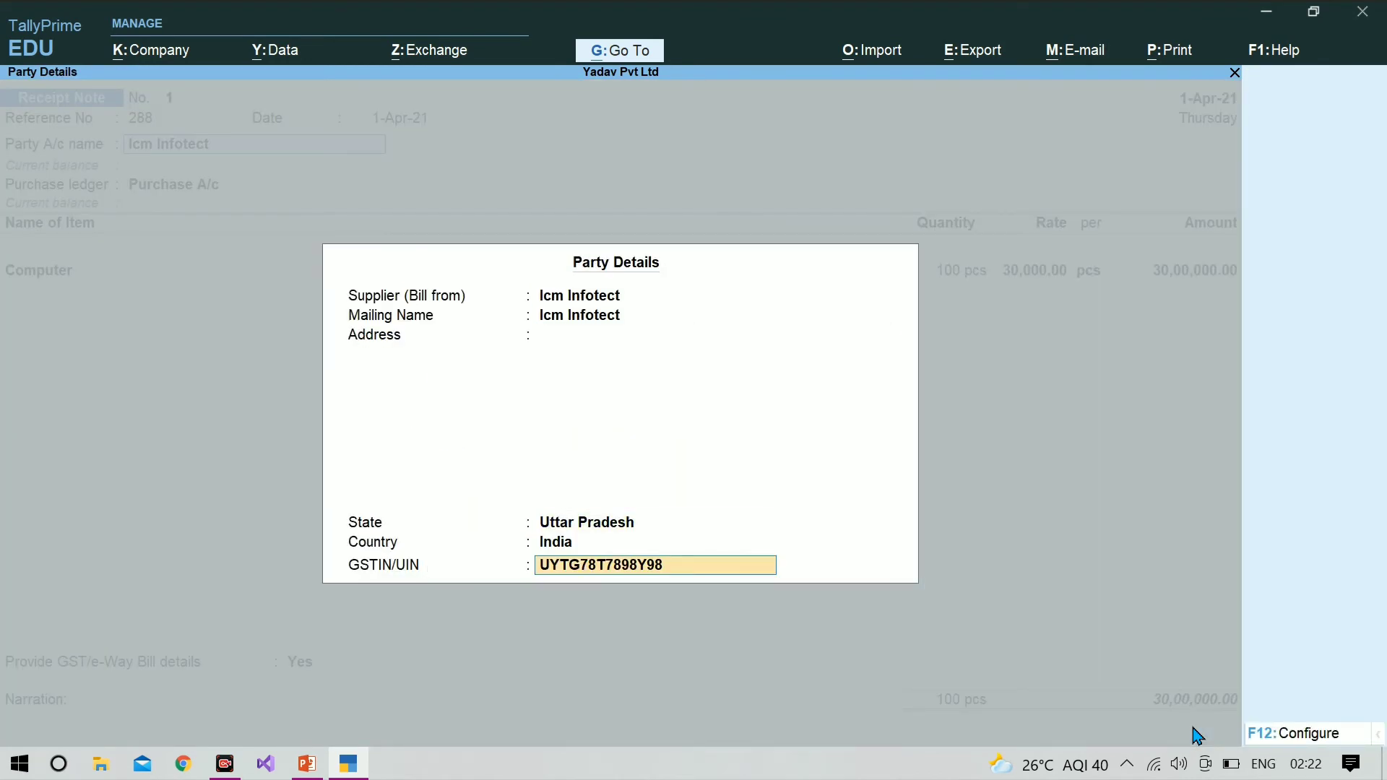
pyautogui.press('Return')
pyautogui.press('Return')
# Step: Allocate Computer to tracking number 288 and order icm infotect-1, with the received quantity set to 90 pcs
pyautogui.press('Return')
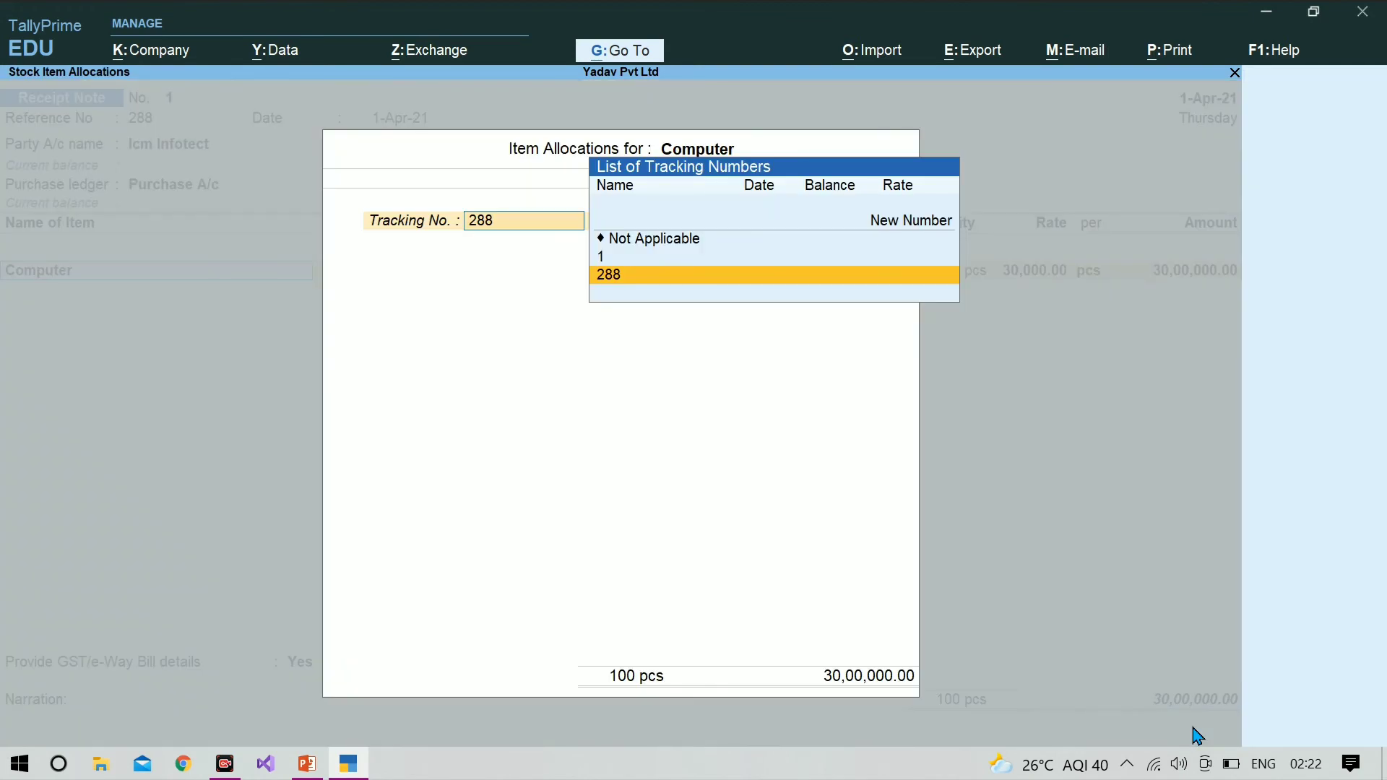
pyautogui.press('Return')
pyautogui.press('Return')
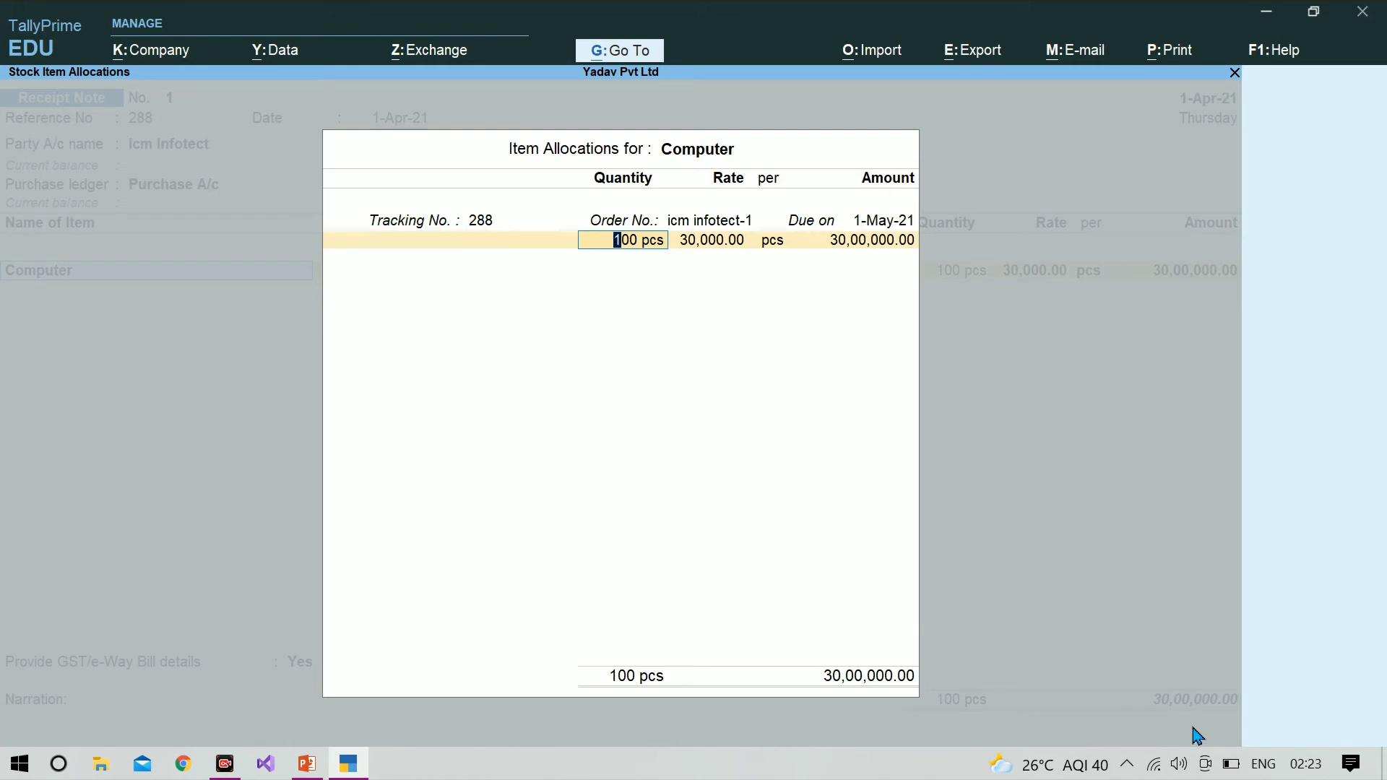
pyautogui.write('90')
pyautogui.press('Return')
pyautogui.press('Return')
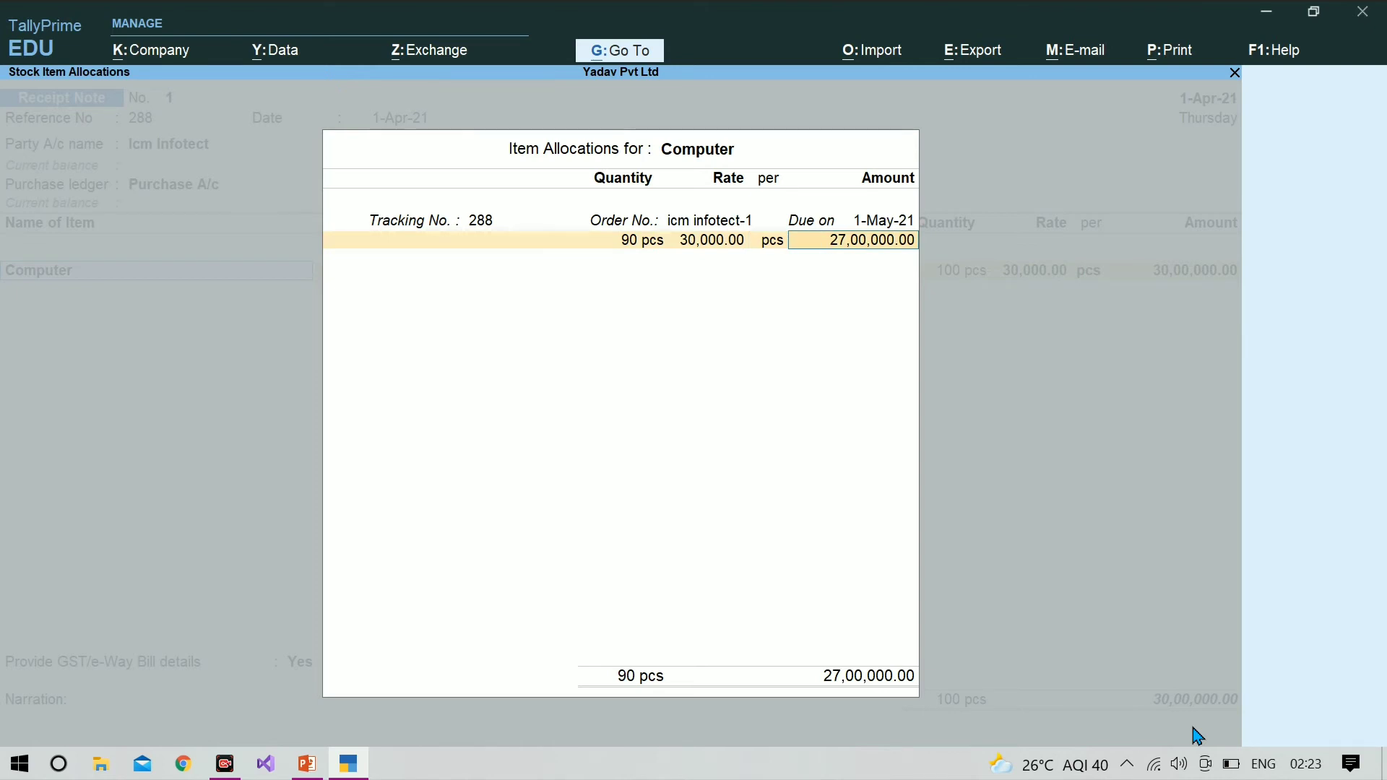
pyautogui.press('Return')
# Step: End the item list, decline GST/e-Way Bill details, save the receipt note and leave voucher entry
pyautogui.press('Return')
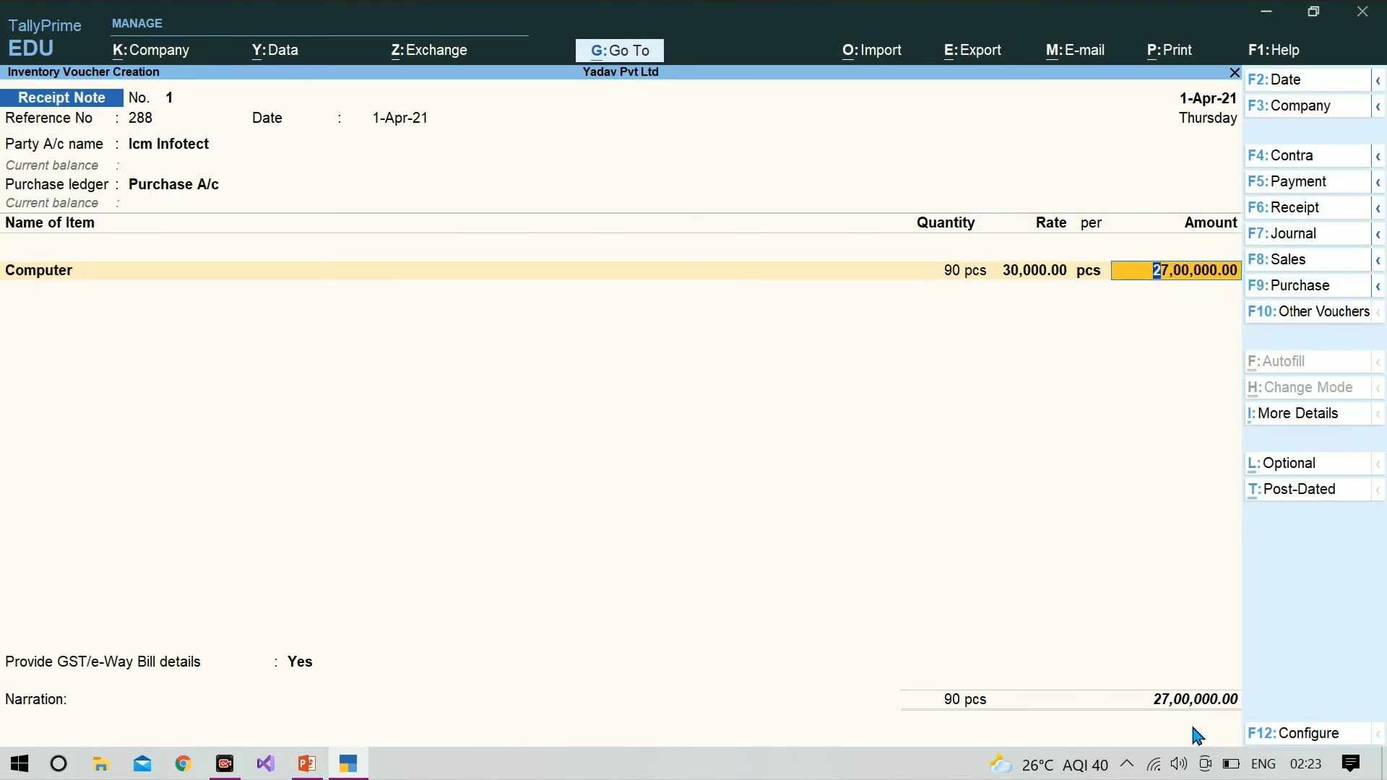
pyautogui.press('Return')
pyautogui.press('Return')
pyautogui.press('Return')
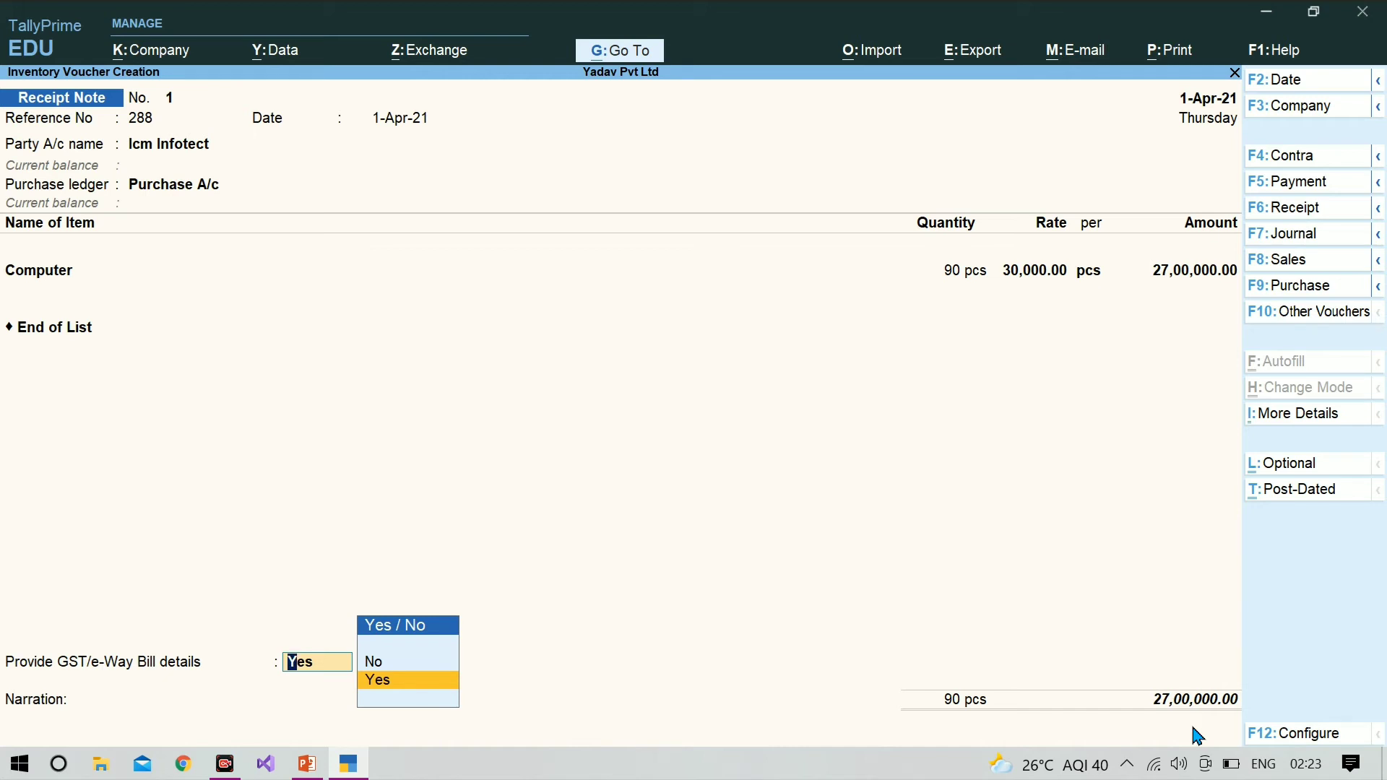
pyautogui.press('Up')
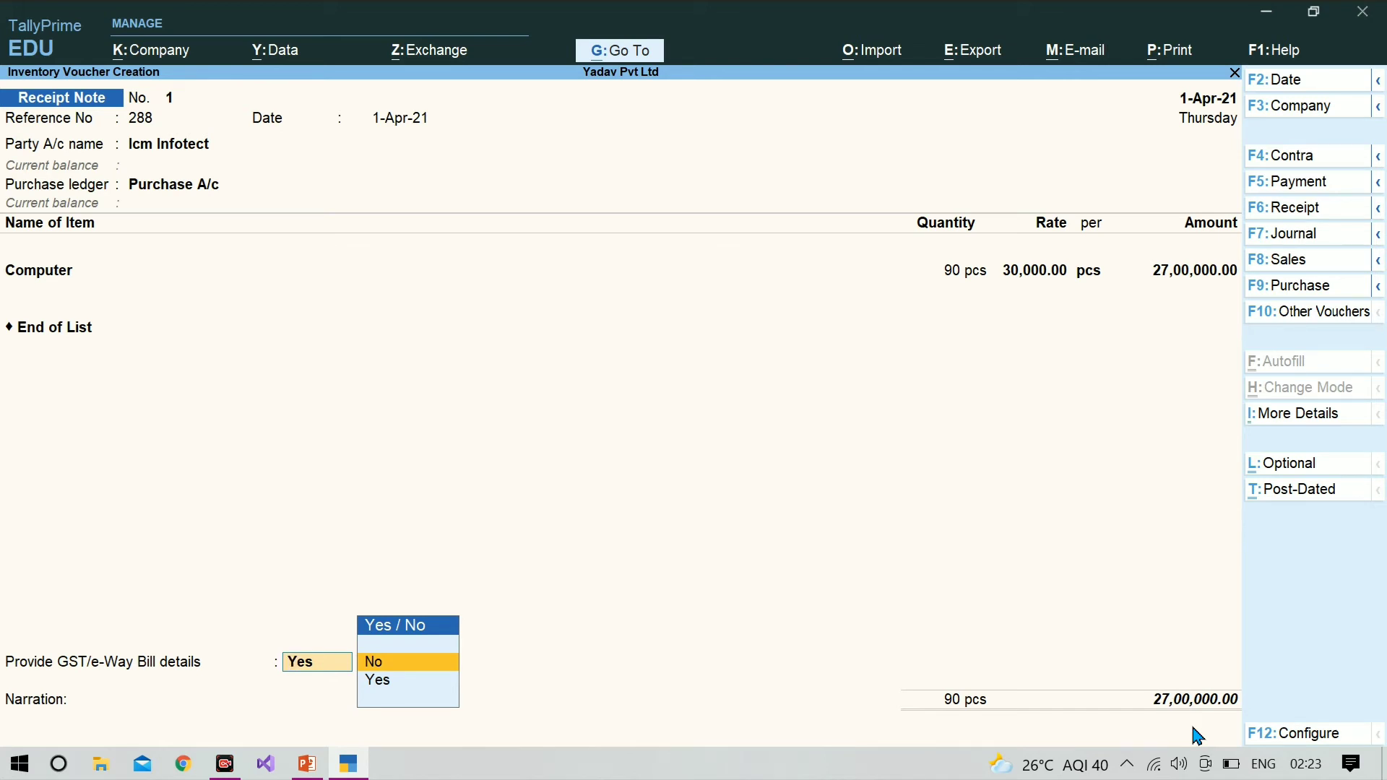
pyautogui.press('Return')
pyautogui.press('Return')
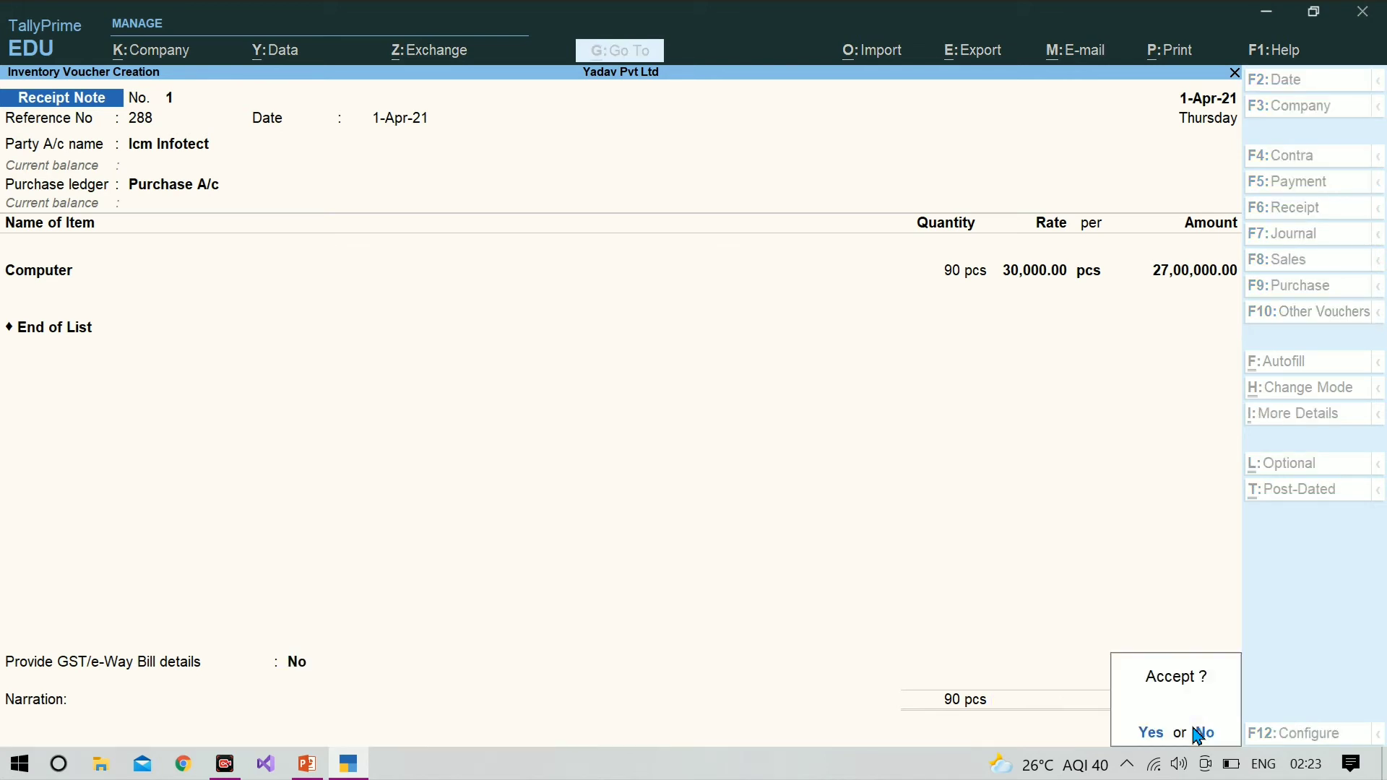
pyautogui.press('Return')
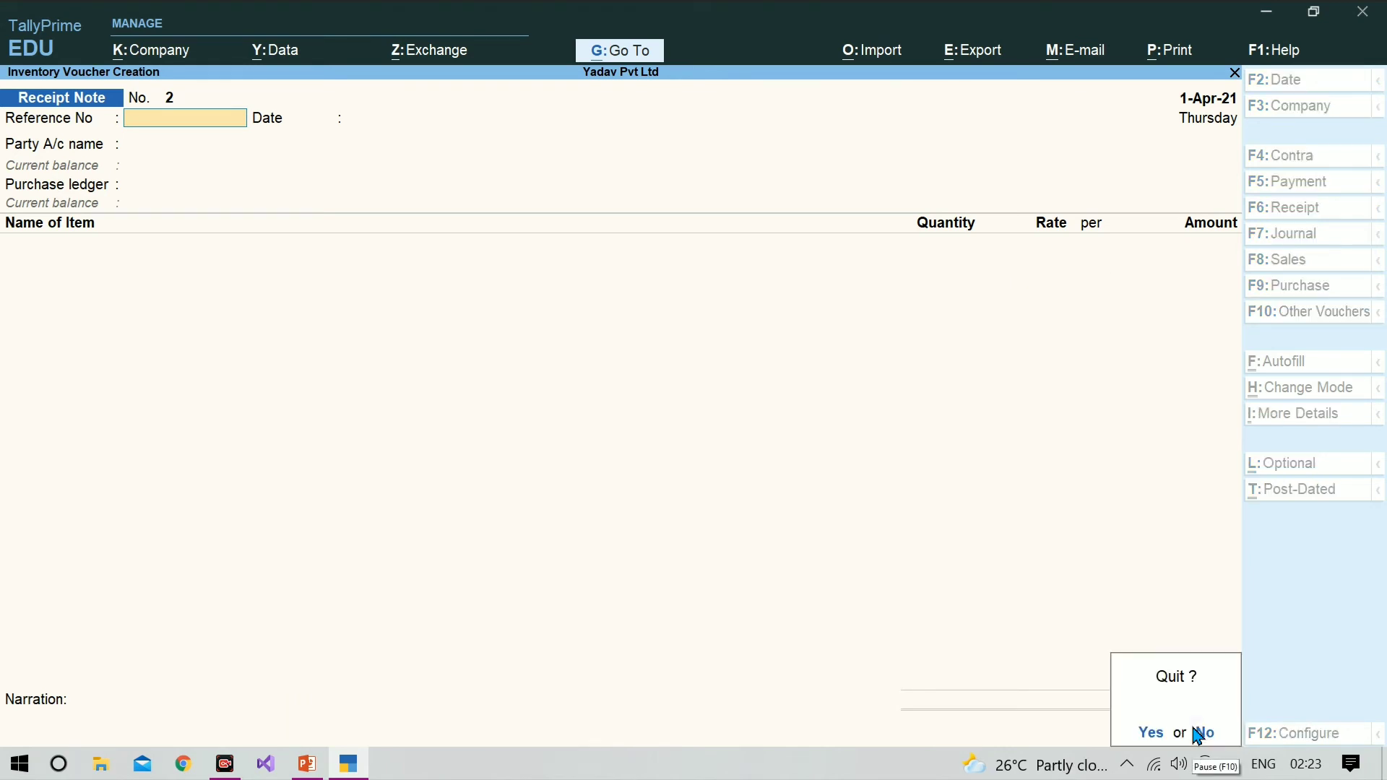
pyautogui.press('Escape')
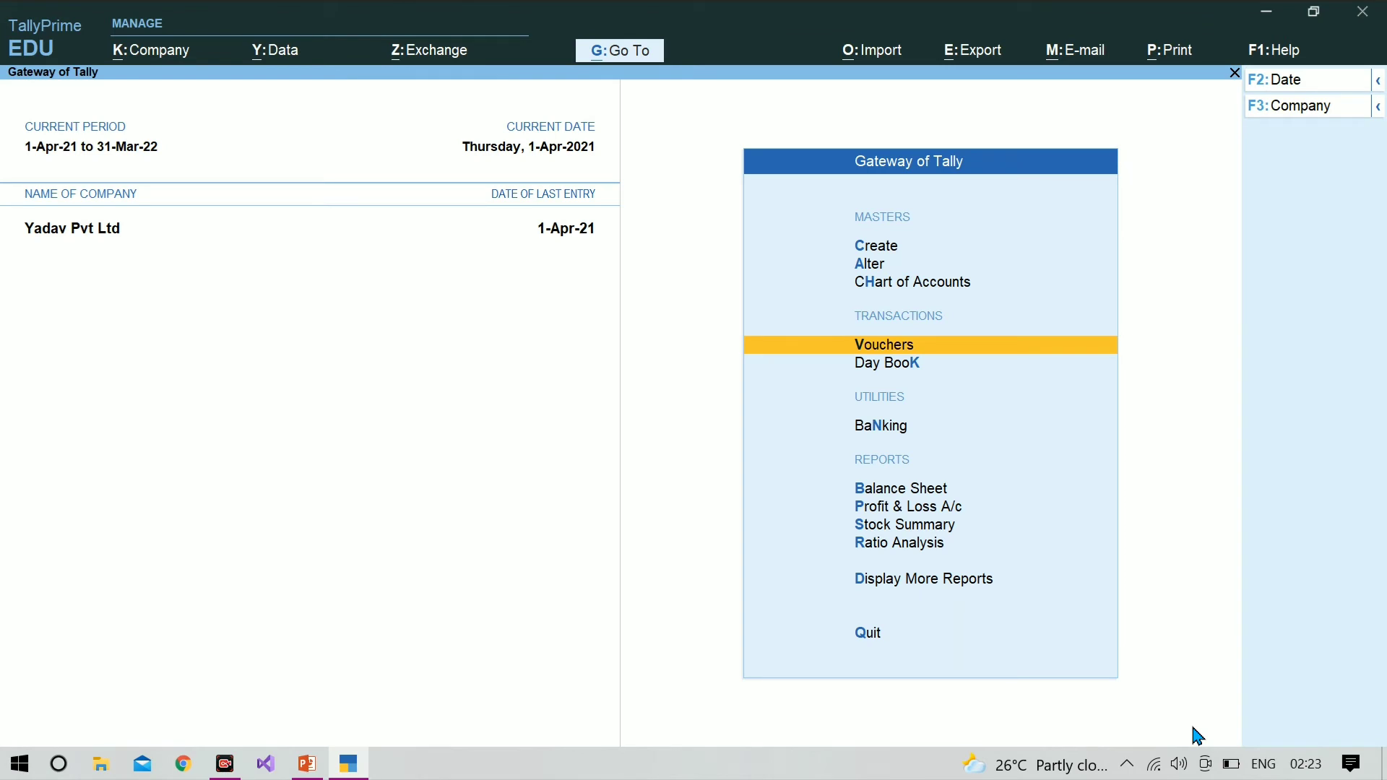
# Step: Check the Computer stock in the Stock Summary report and return to the Gateway of Tally
pyautogui.press('Down')
pyautogui.press('Down')
pyautogui.press('Down')
pyautogui.press('Down')
pyautogui.press('Down')
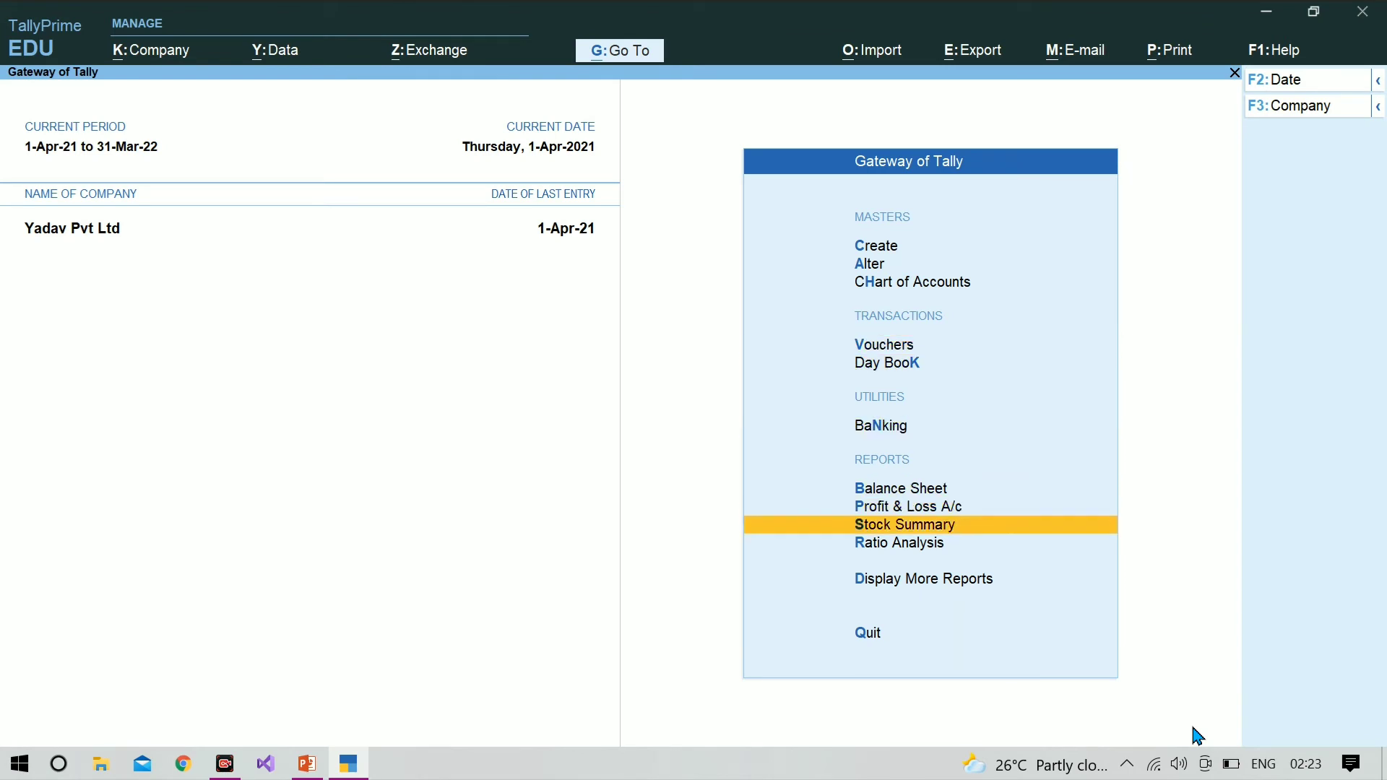
pyautogui.press('Return')
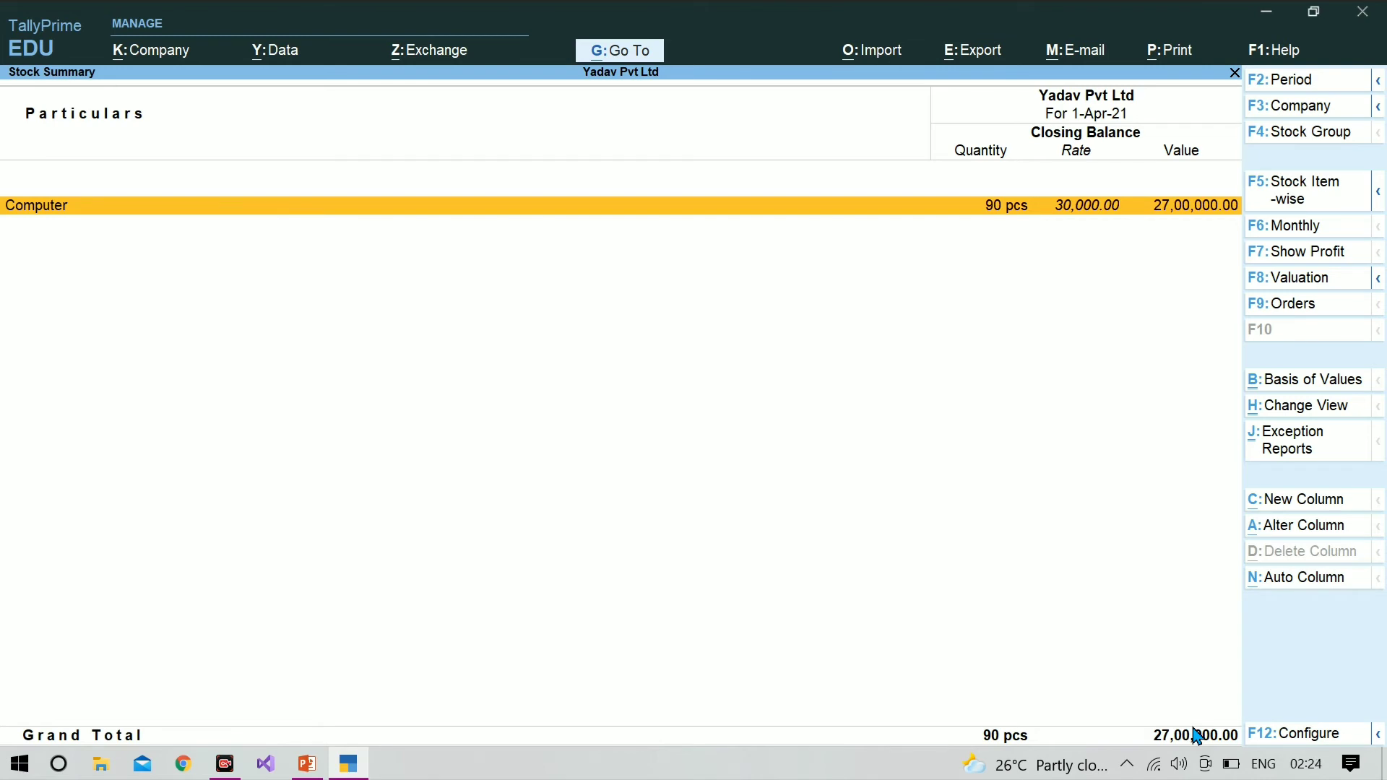
pyautogui.press('Escape')
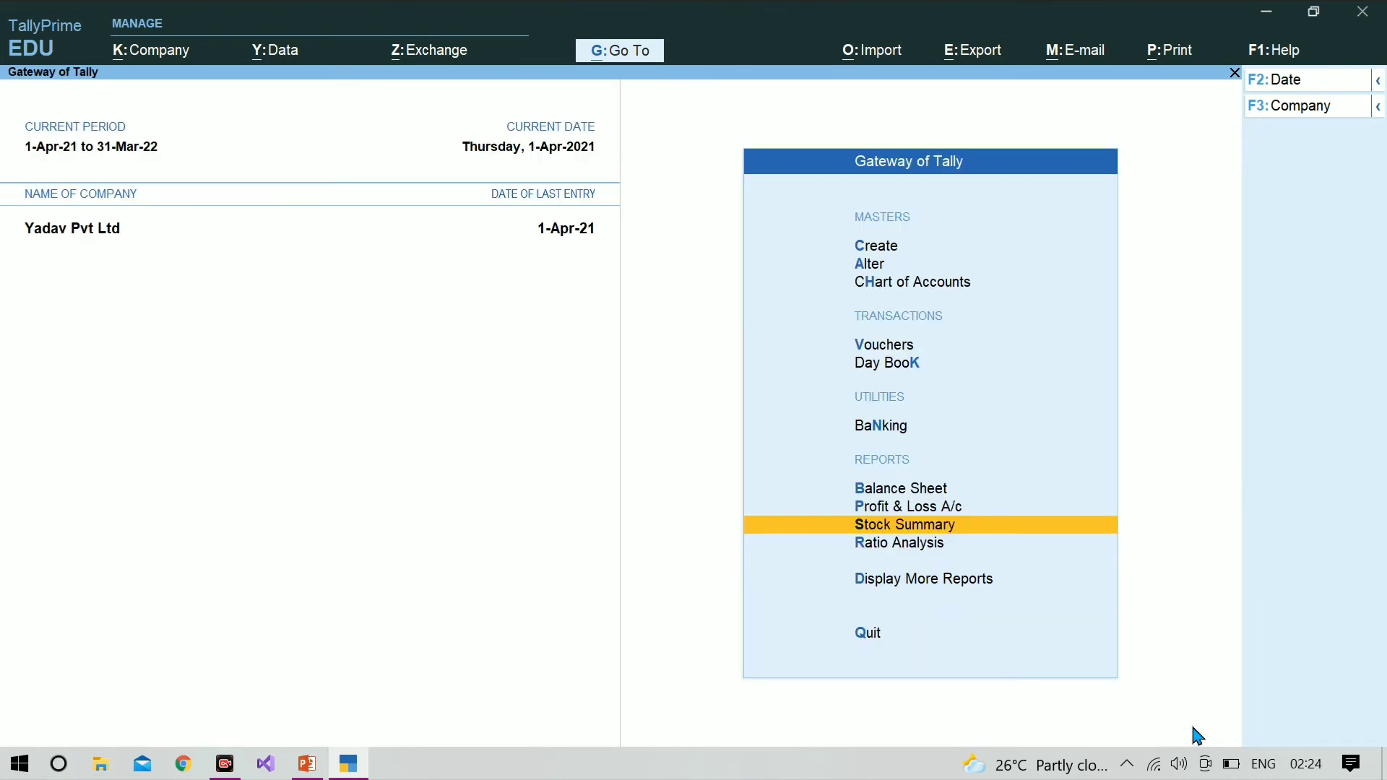
# Step: Open the Statements of Inventory reports for Yadav Pvt Ltd
pyautogui.press('Down')
pyautogui.press('Down')
pyautogui.press('Return')
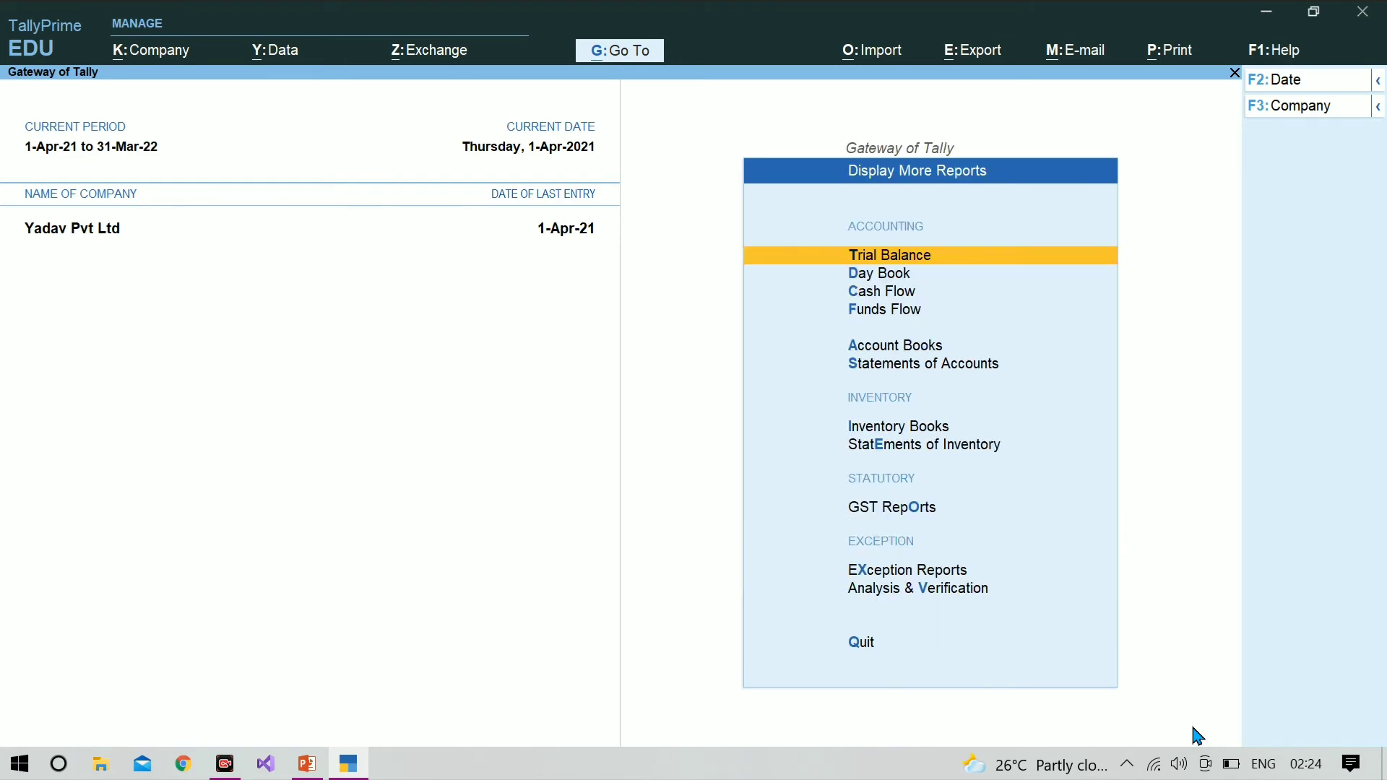
pyautogui.press('Down')
pyautogui.press('Down')
pyautogui.press('Down')
pyautogui.press('Down')
pyautogui.press('Down')
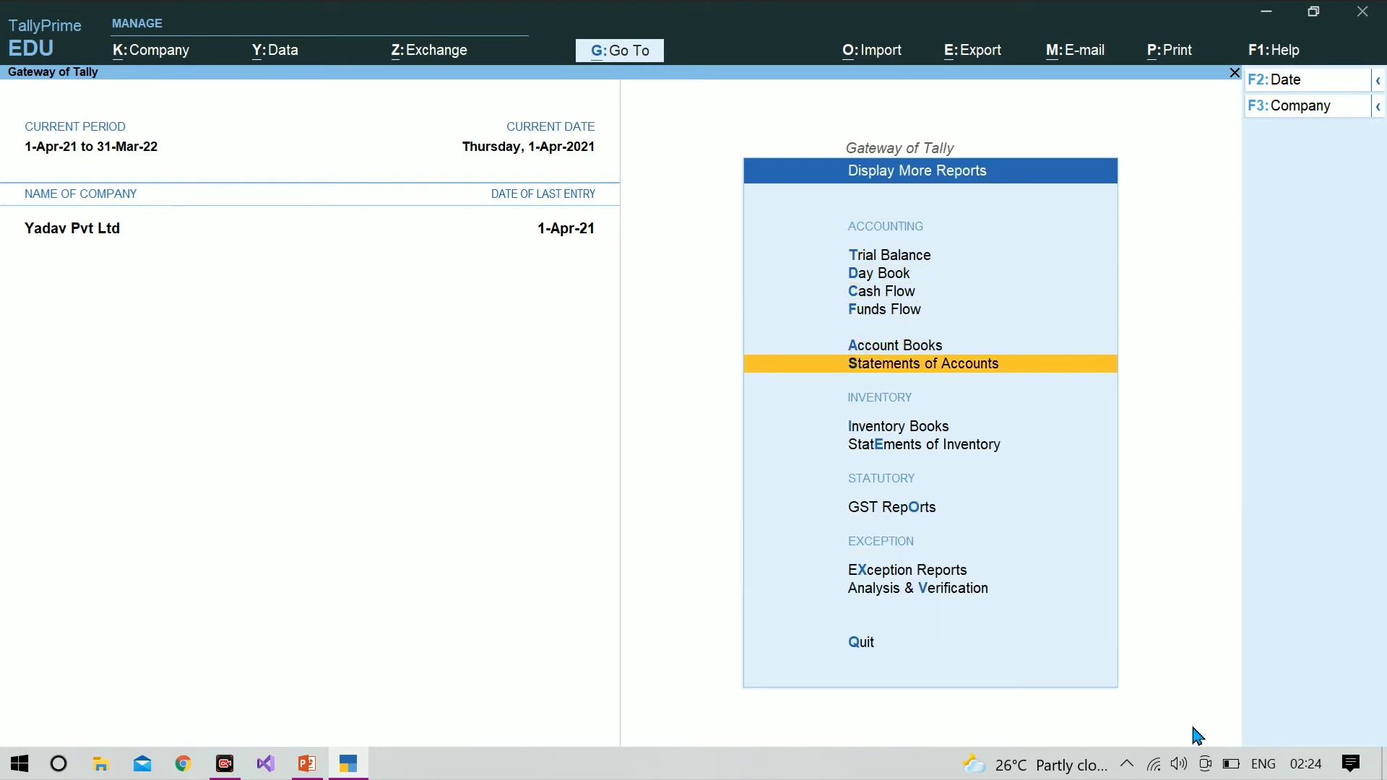
pyautogui.press('Return')
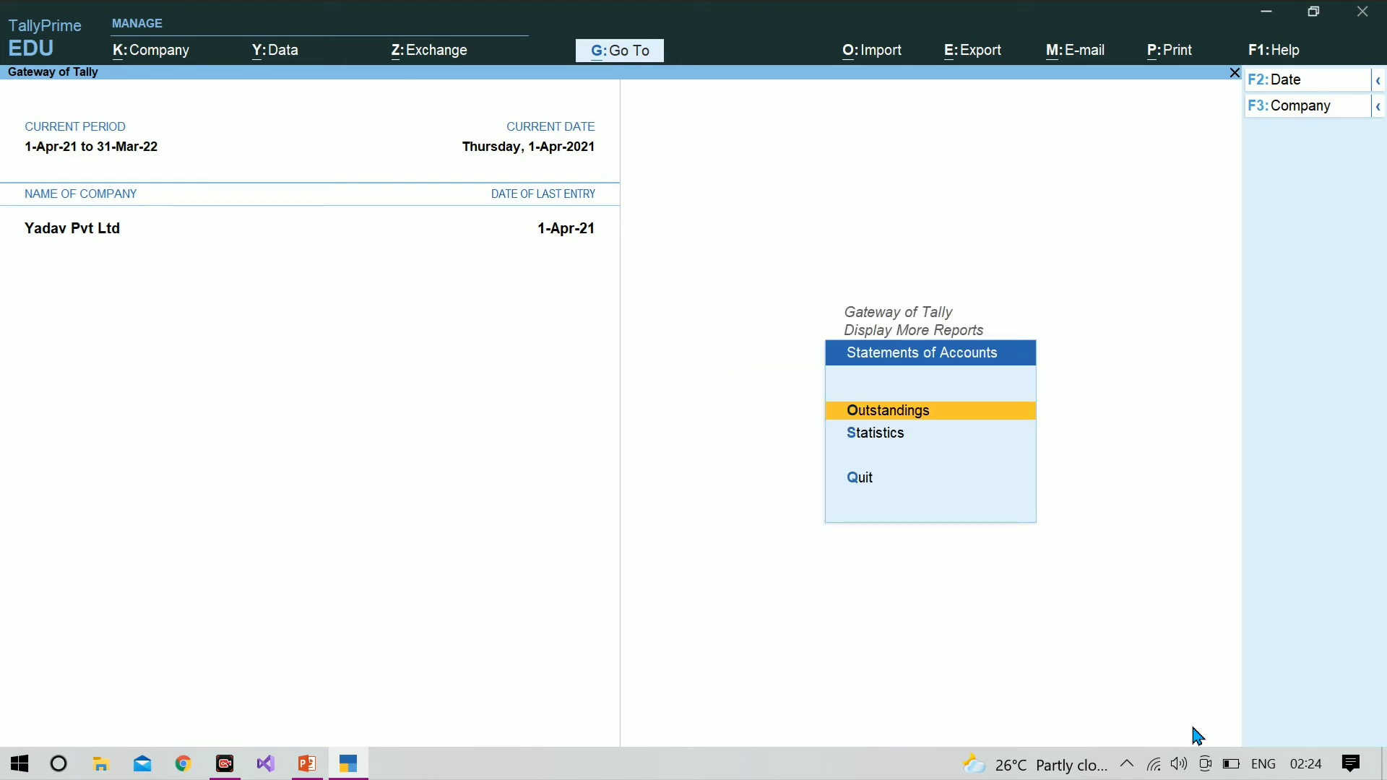
pyautogui.press('Escape')
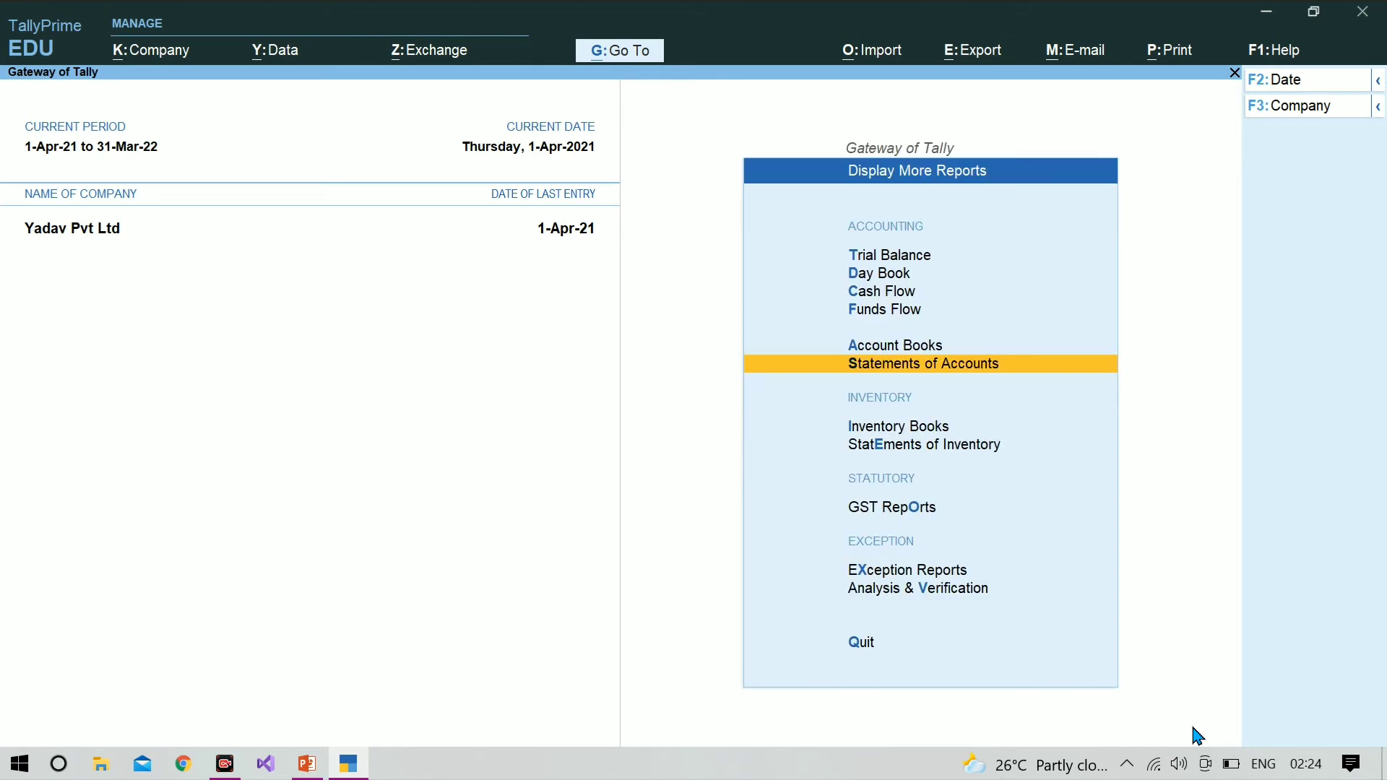
pyautogui.press('Down')
pyautogui.press('Down')
pyautogui.press('Return')
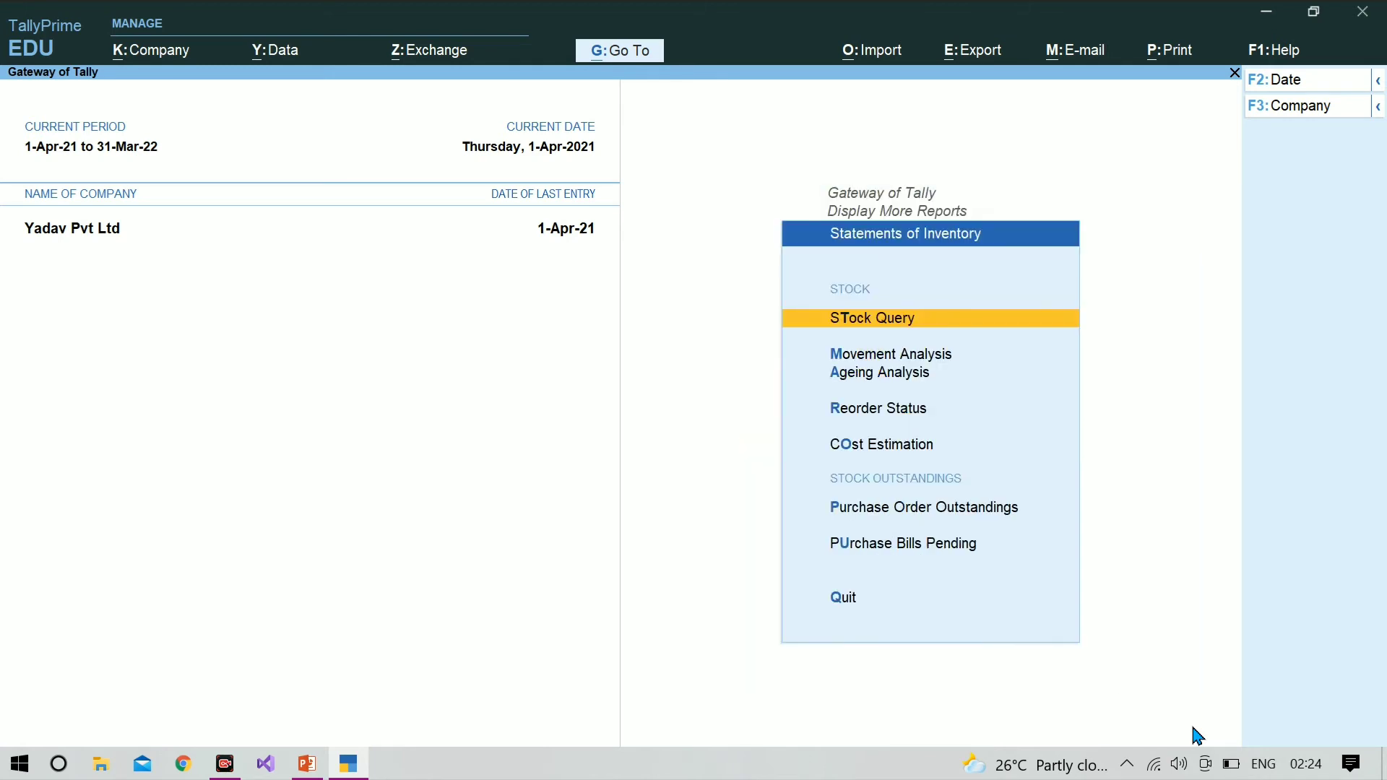
# Step: Open the purchase order outstandings report and show all orders instead of only the due ones
pyautogui.press('Down')
pyautogui.press('Down')
pyautogui.press('Down')
pyautogui.press('Down')
pyautogui.press('Down')
pyautogui.press('Down')
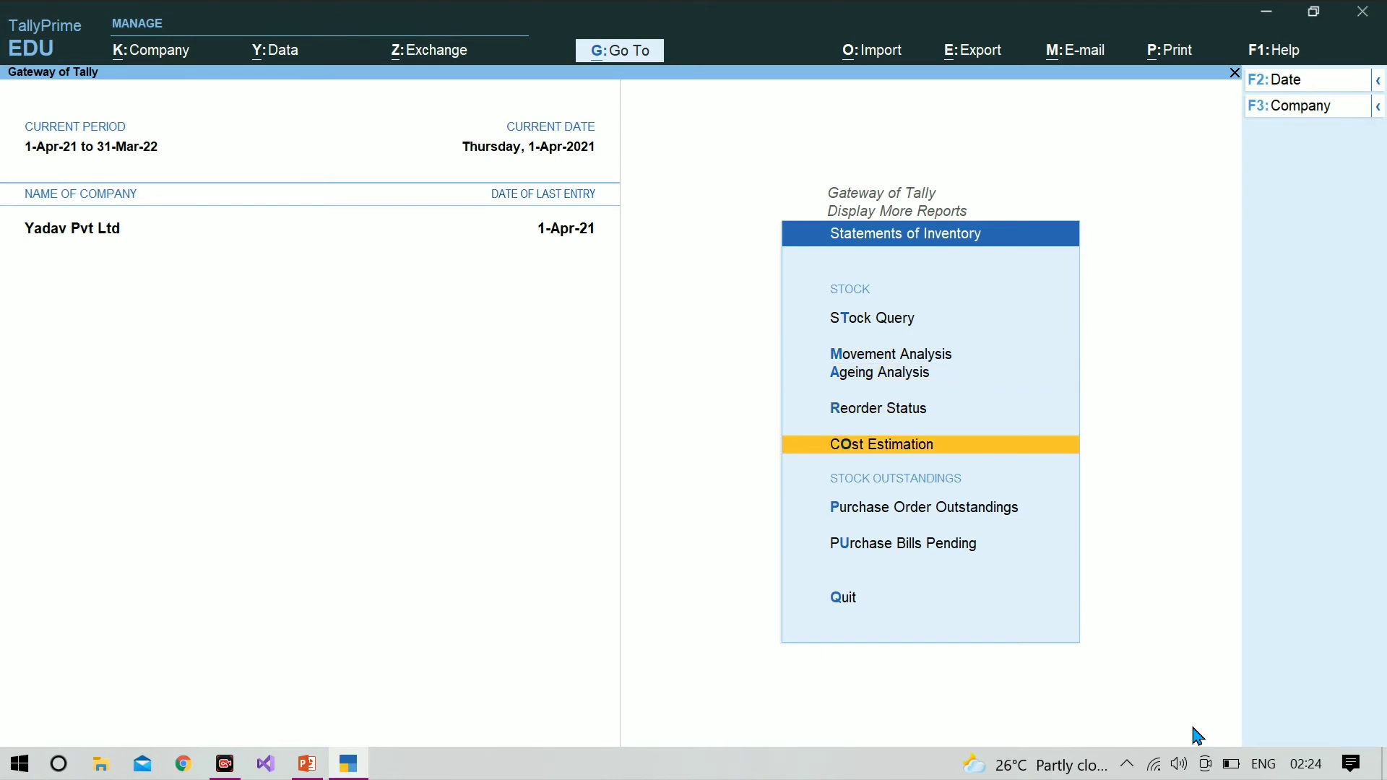
pyautogui.press('Up')
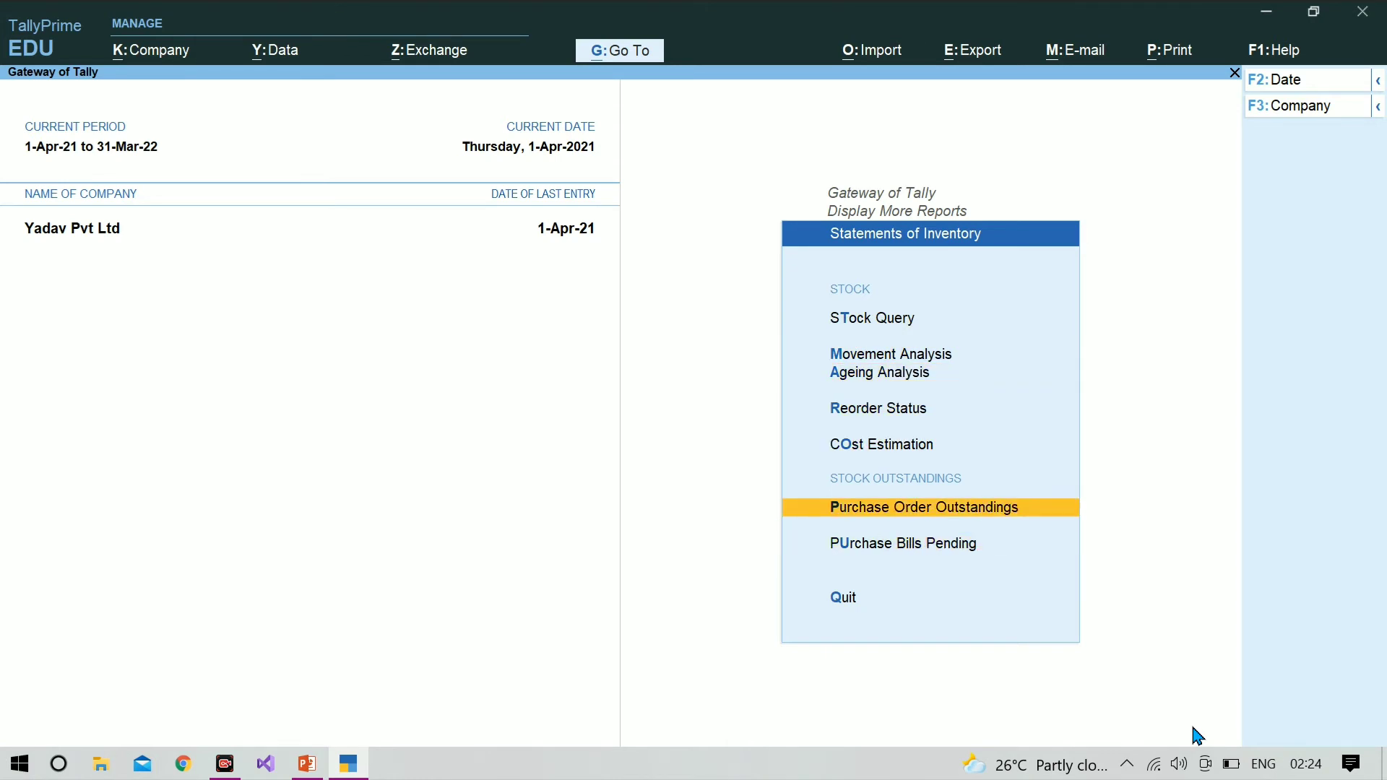
pyautogui.press('Return')
pyautogui.press('Down')
pyautogui.press('Down')
pyautogui.press('Down')
pyautogui.press('Down')
pyautogui.press('Down')
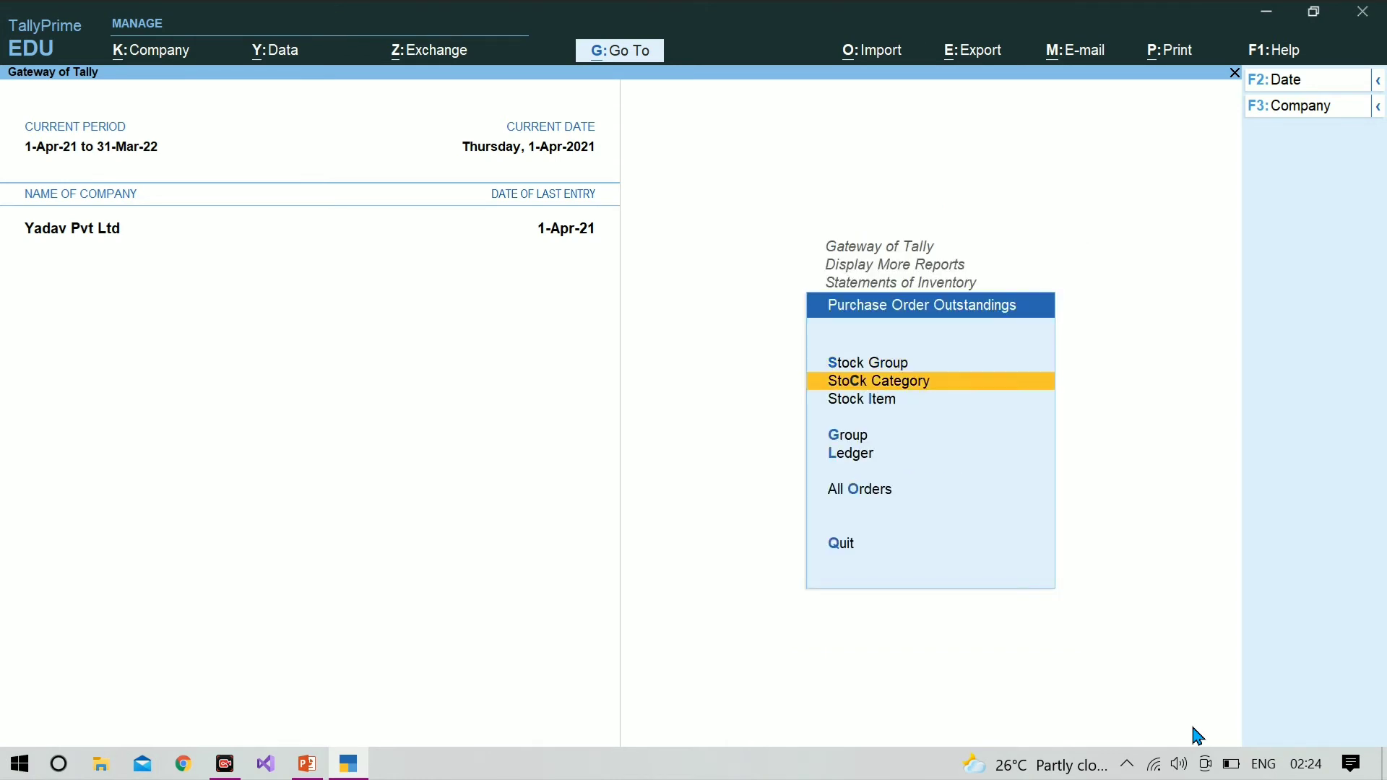
pyautogui.press('Return')
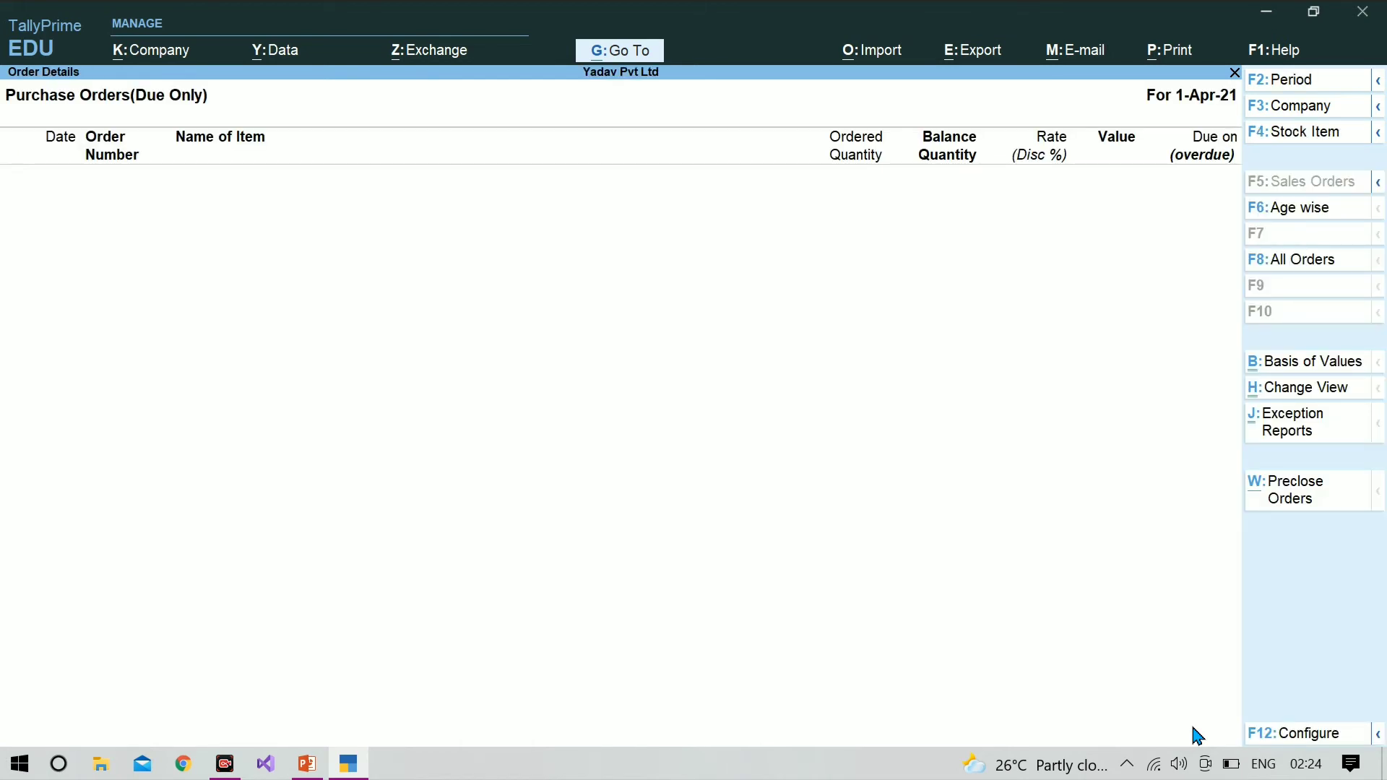
pyautogui.press('F8')
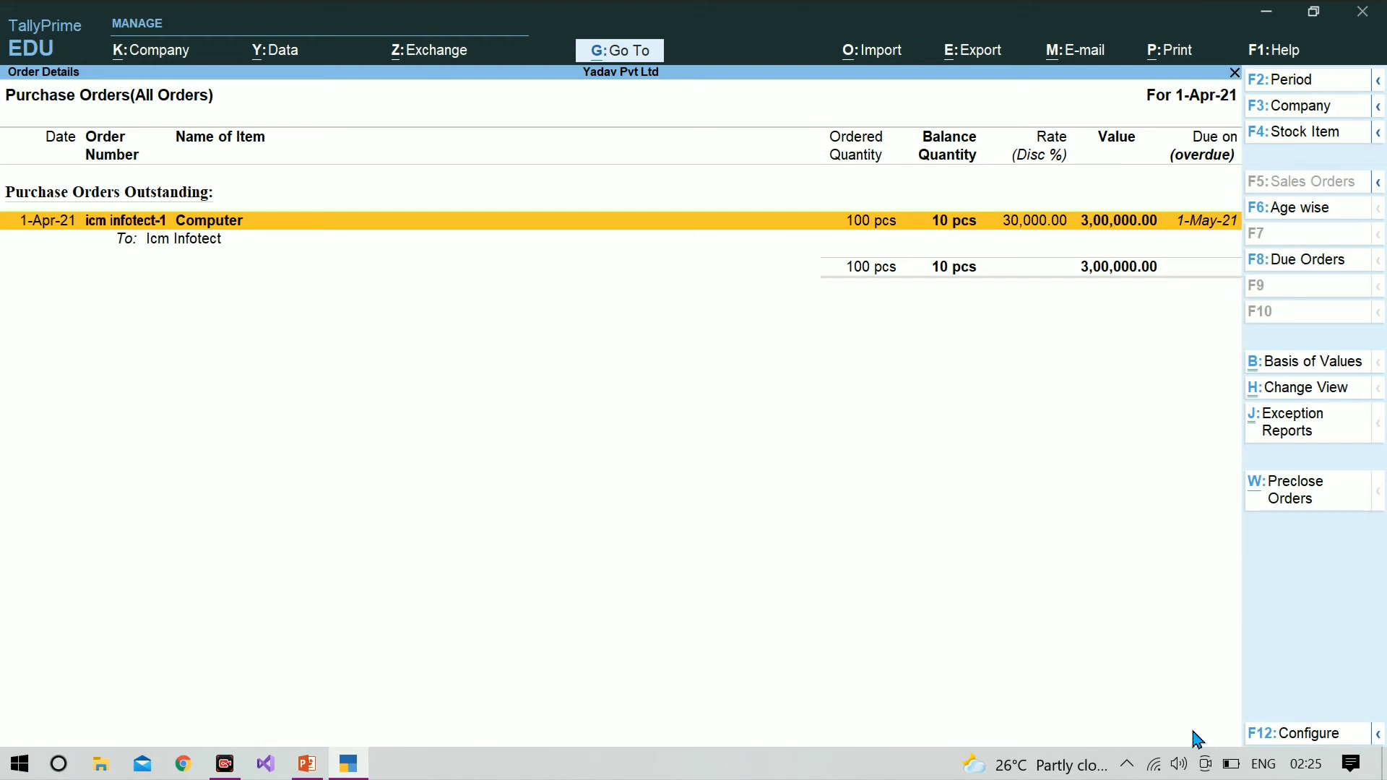
# Step: Start pre-closing the outstanding Computer order from Icm Infotect with a pre-close quantity of 10 pcs
pyautogui.press('ctrl')
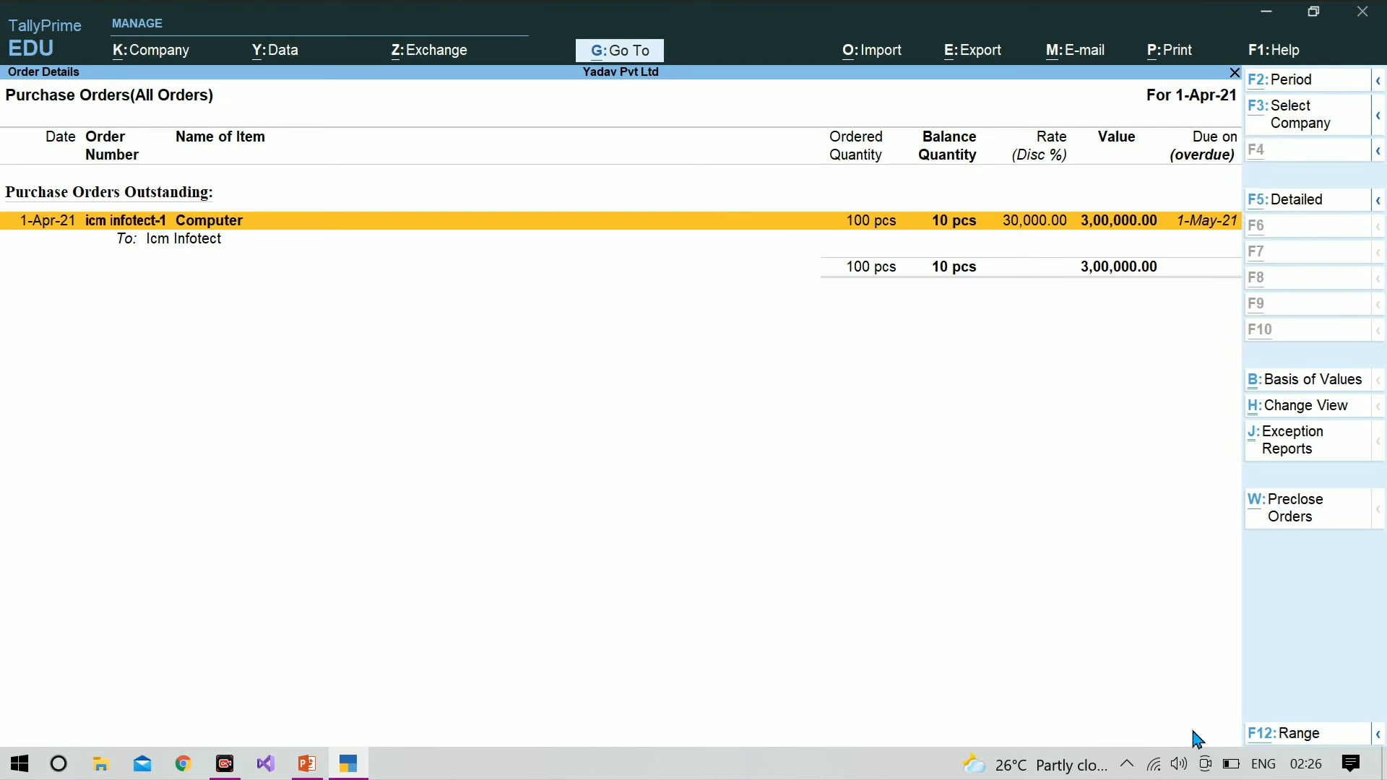
pyautogui.hotkey('ctrl', 'w')
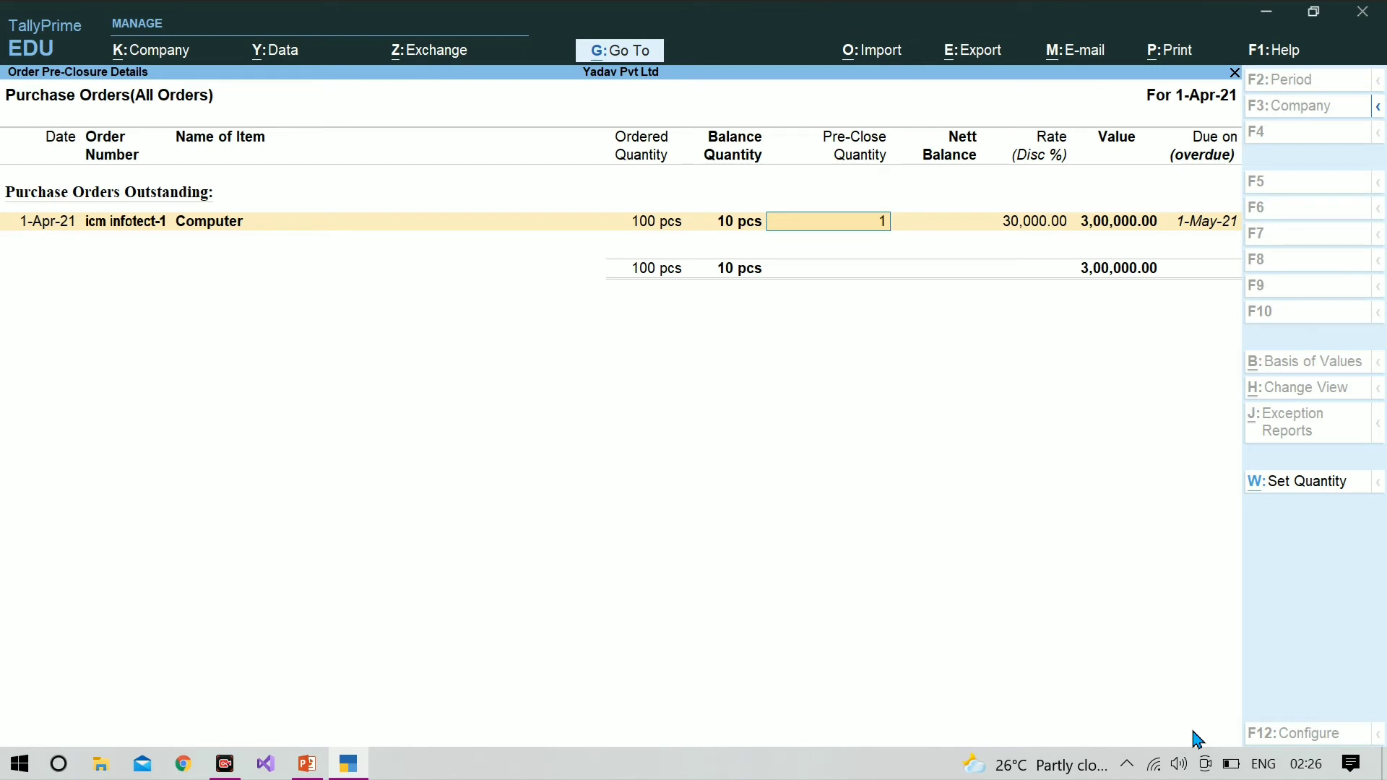
pyautogui.write('0')
pyautogui.press('Return')
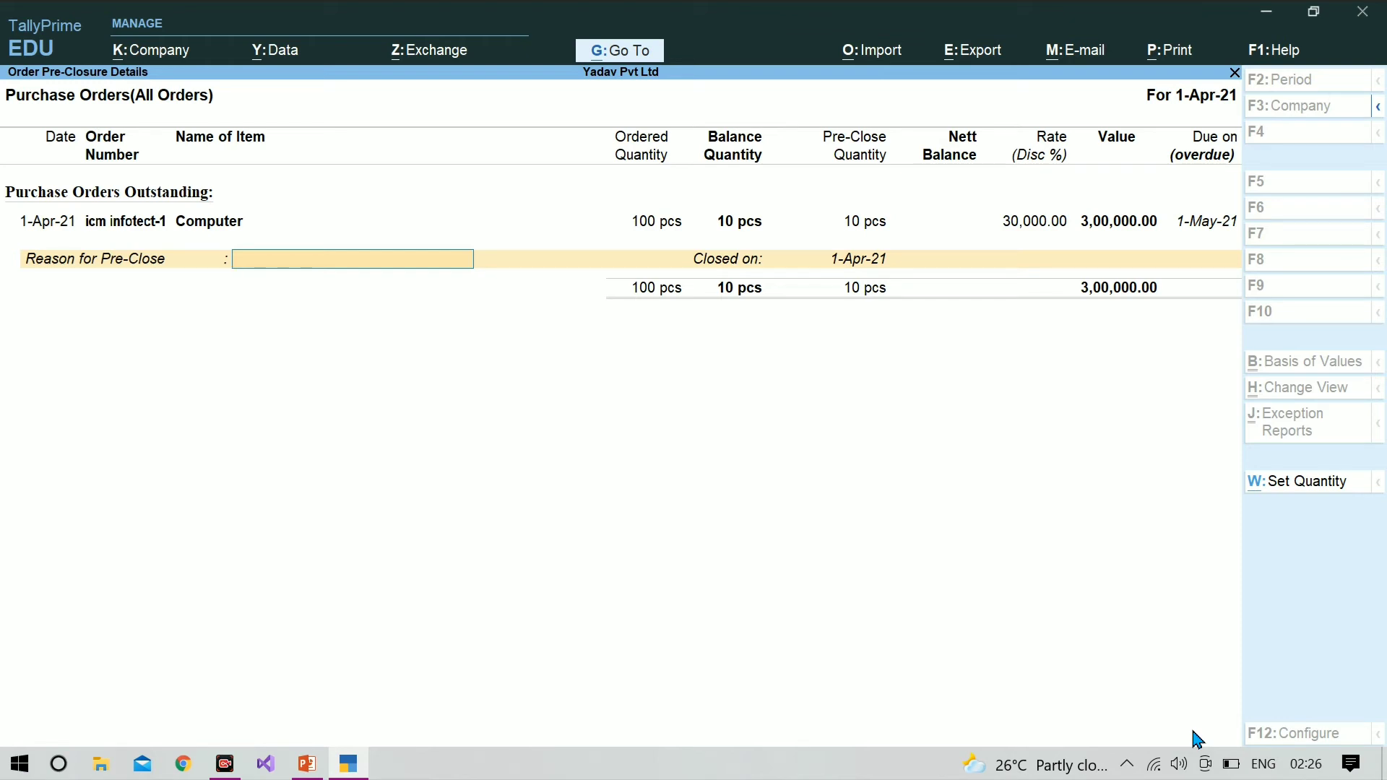
# Step: Give "not required" as the reason for pre-close, keep 1-Apr-21 as the closing date and accept the pre-closure
pyautogui.write('not required')
pyautogui.press('Return')
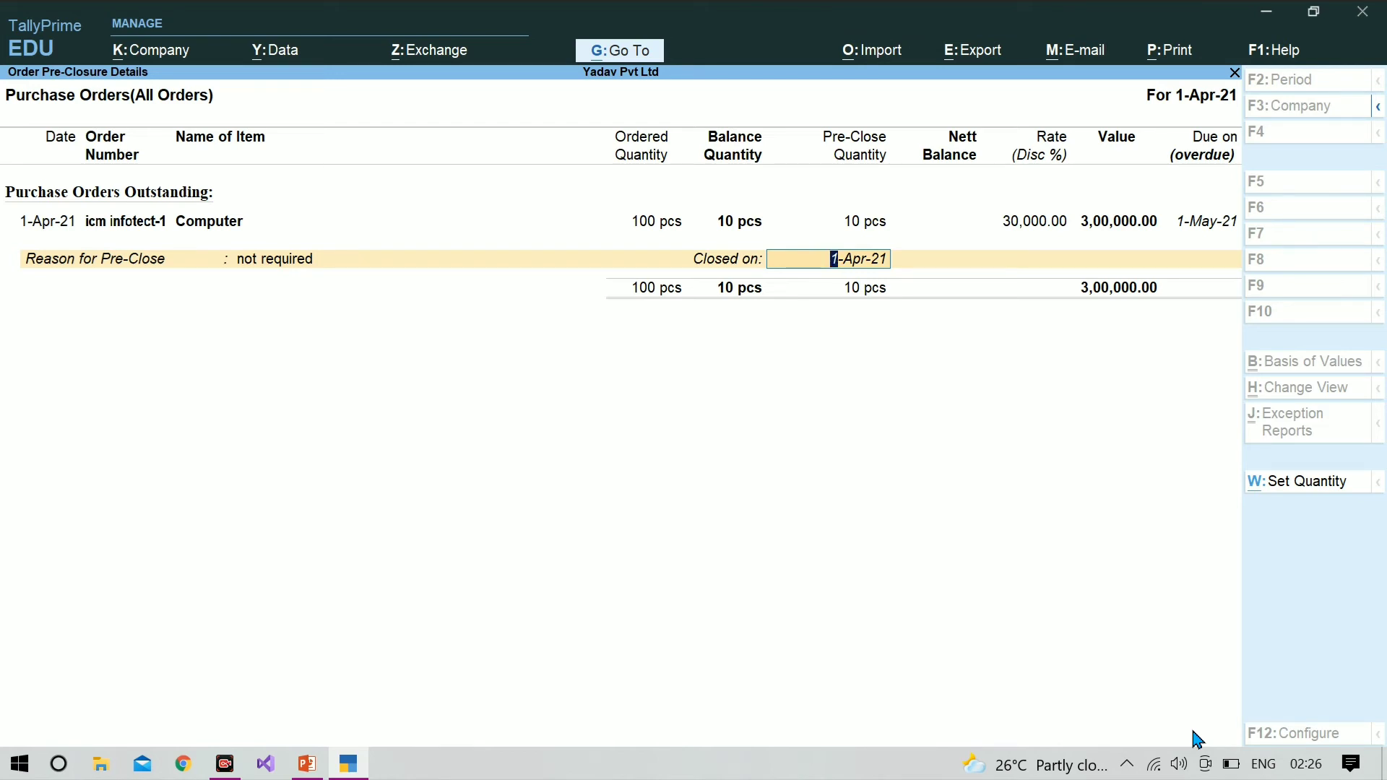
pyautogui.press('Return')
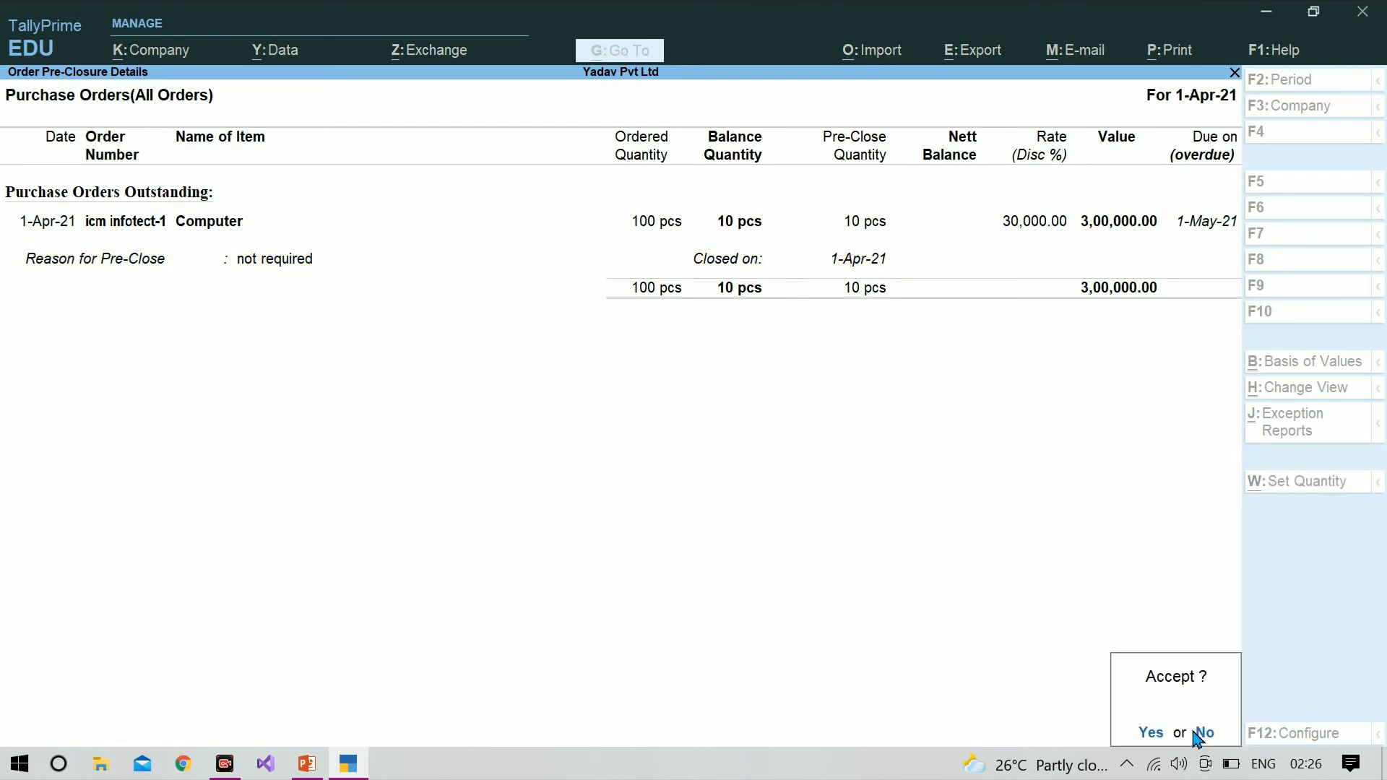
pyautogui.press('Return')
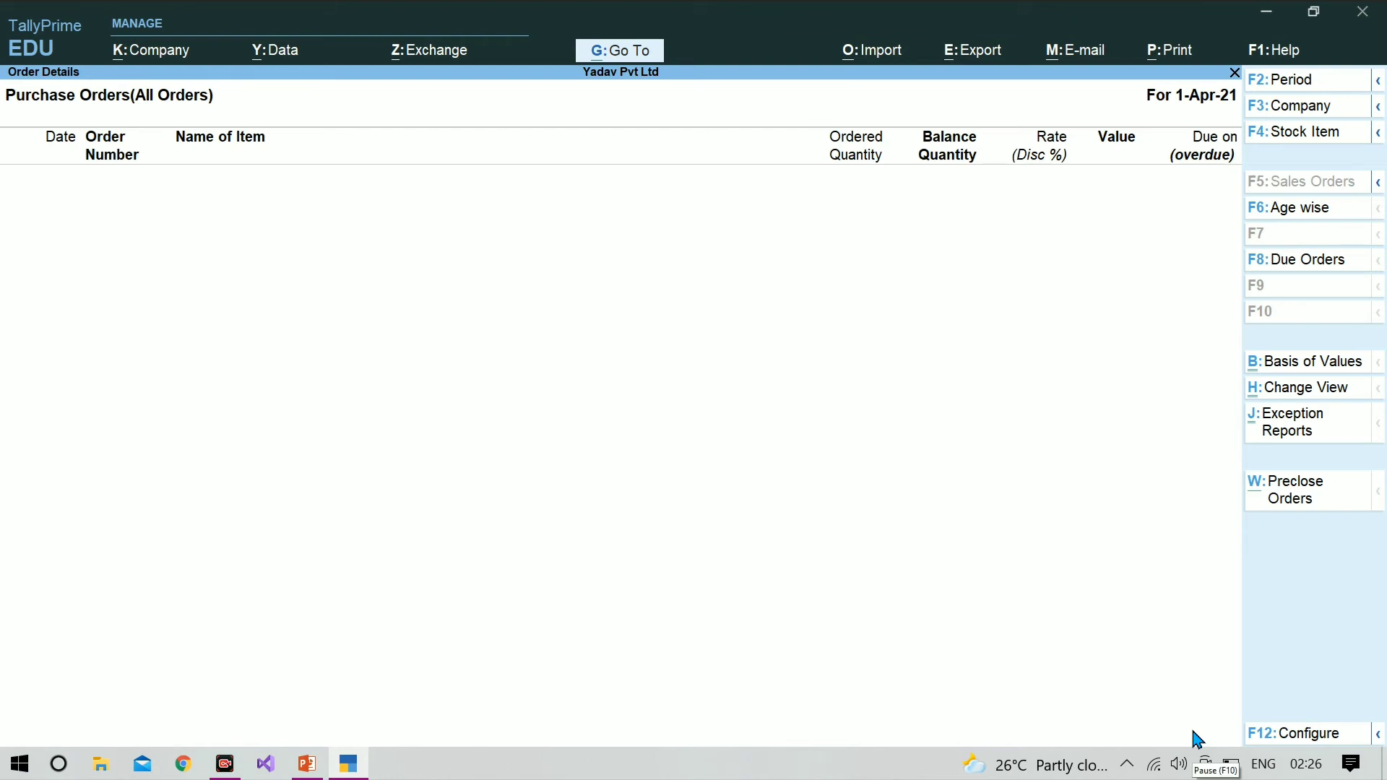
# Step: Leave the order reports and open the Balance Sheet of Yadav Pvt Ltd
pyautogui.press('Escape')
pyautogui.press('Escape')
pyautogui.press('Escape')
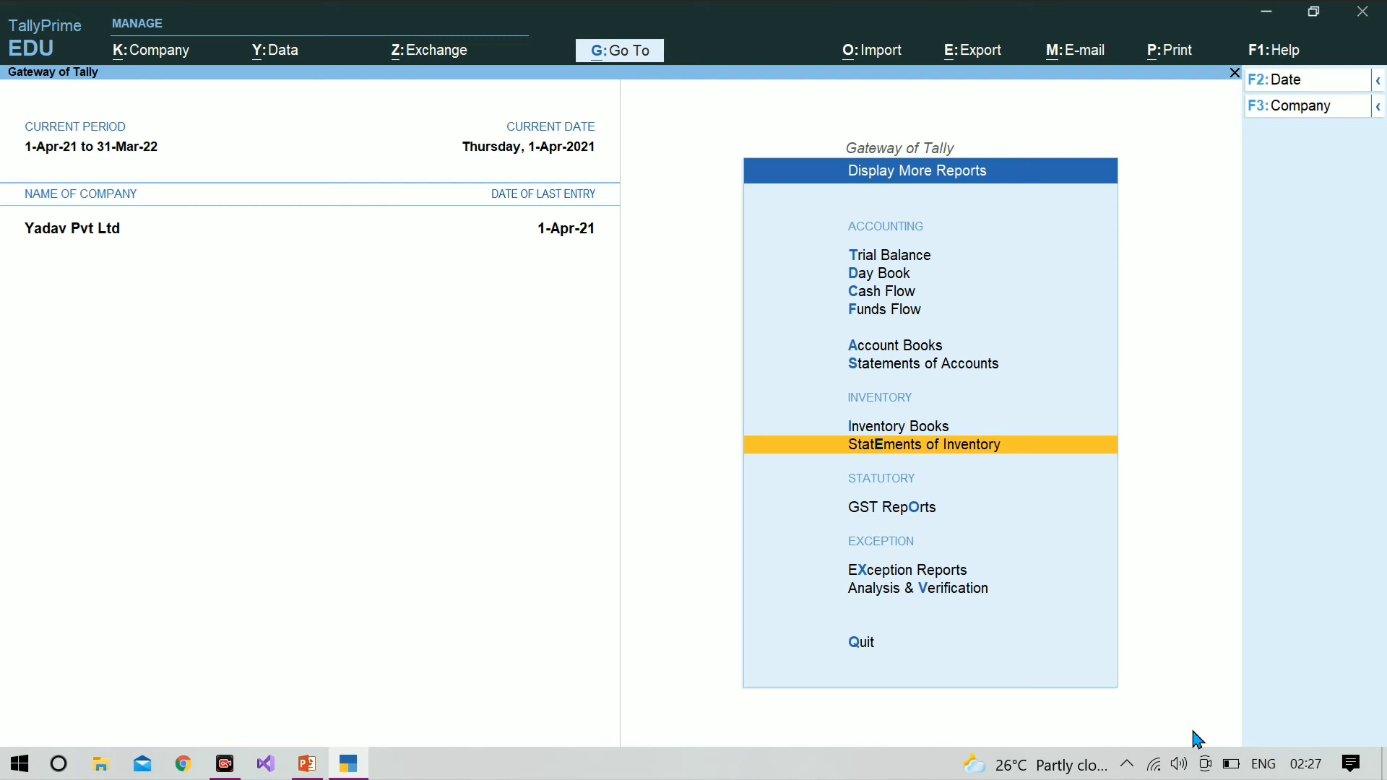
pyautogui.press('Escape')
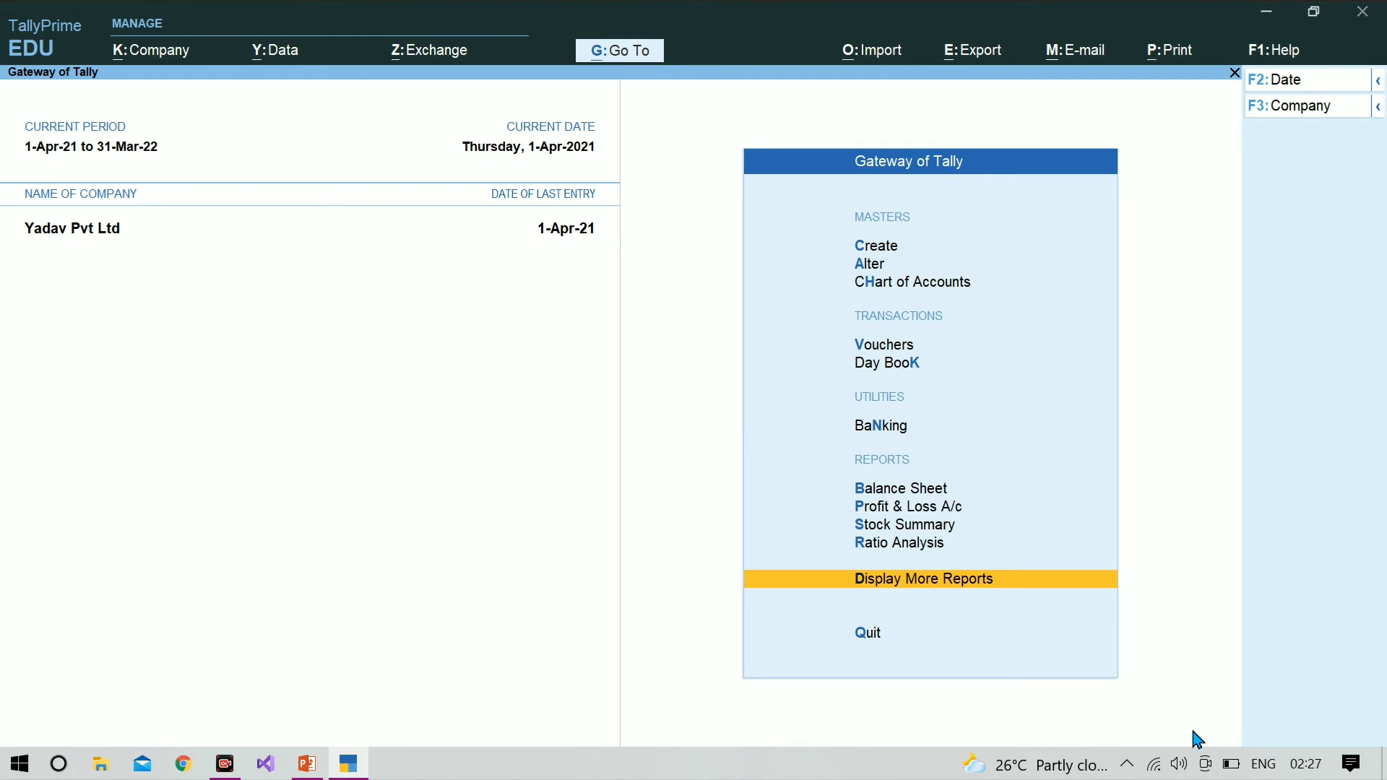
pyautogui.press('Up')
pyautogui.press('Up')
pyautogui.press('Up')
pyautogui.press('Up')
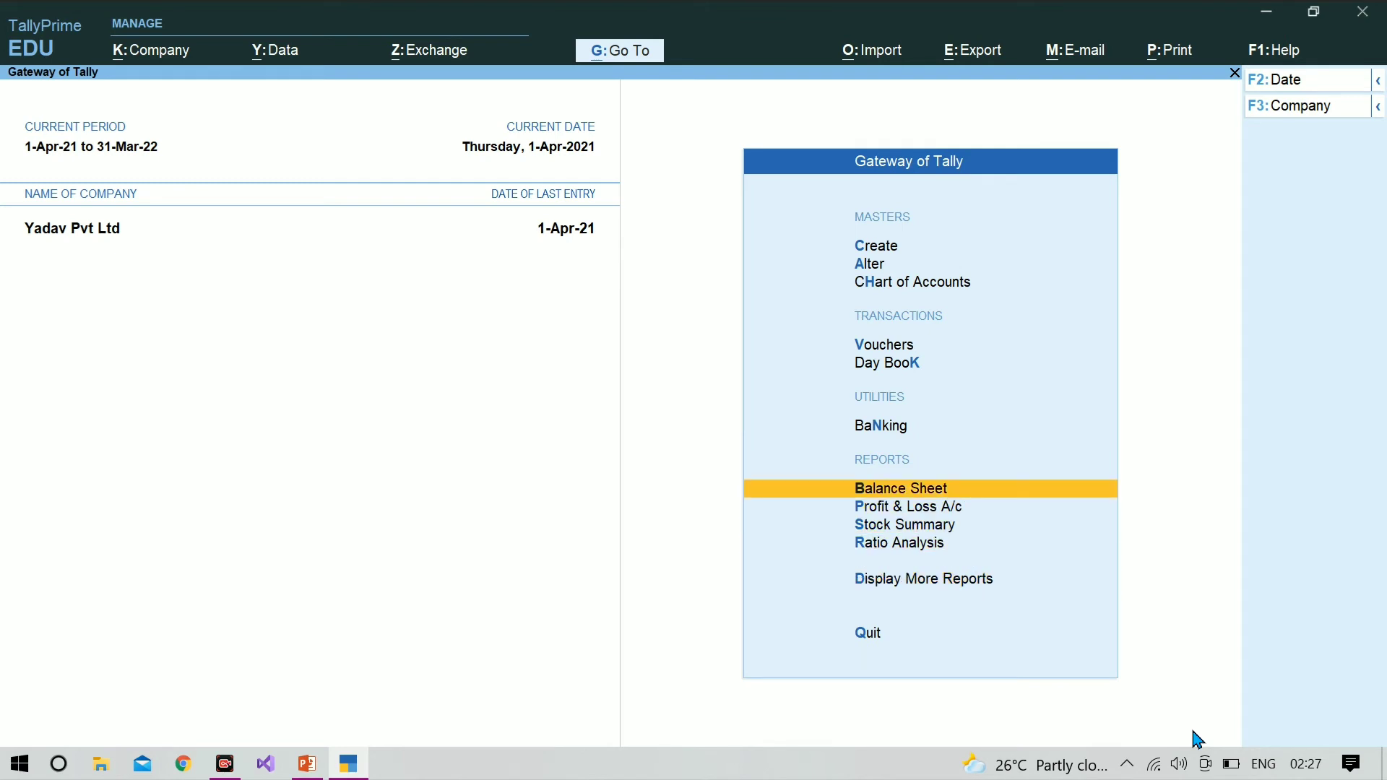
pyautogui.press('Return')
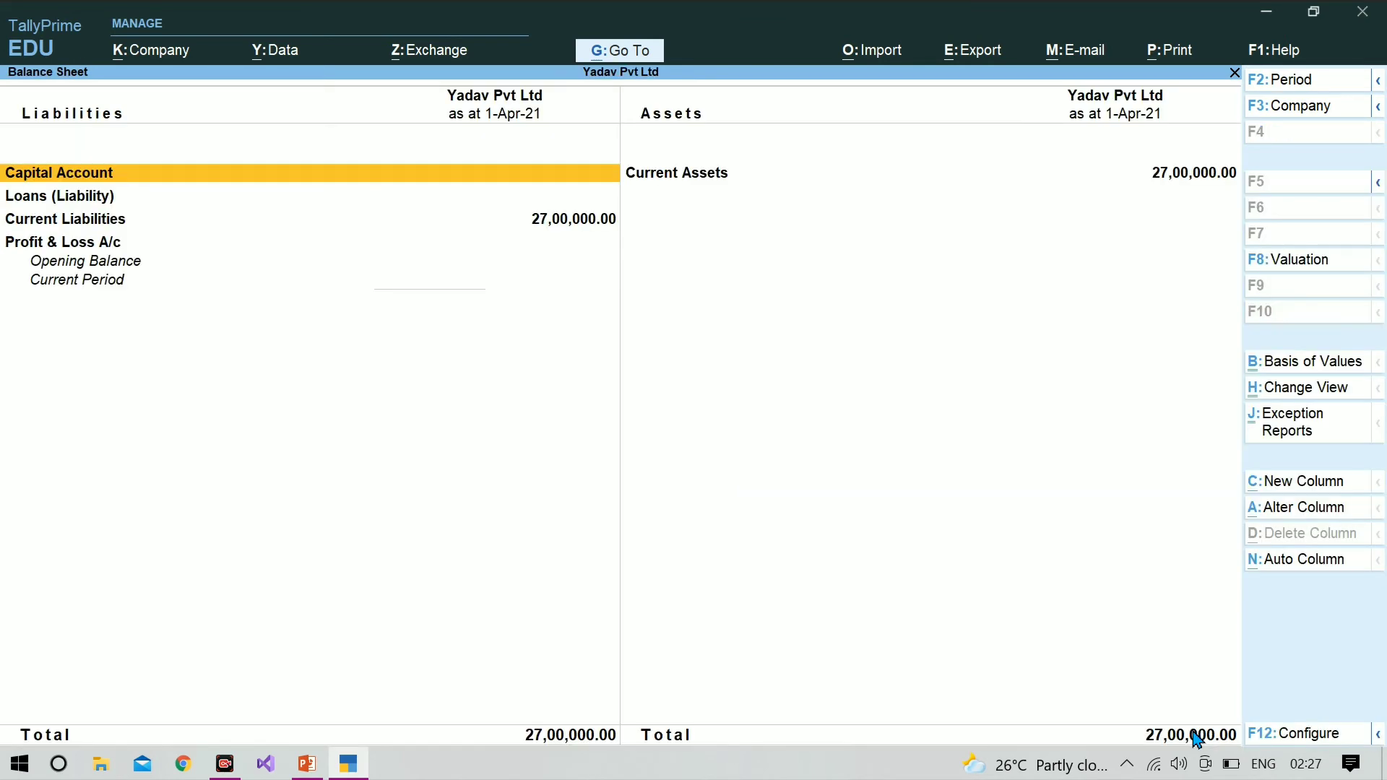
# Step: Drill down through Current Liabilities into Sundry Creditors to check the pending purchase bills, and go back one level
pyautogui.press('Down')
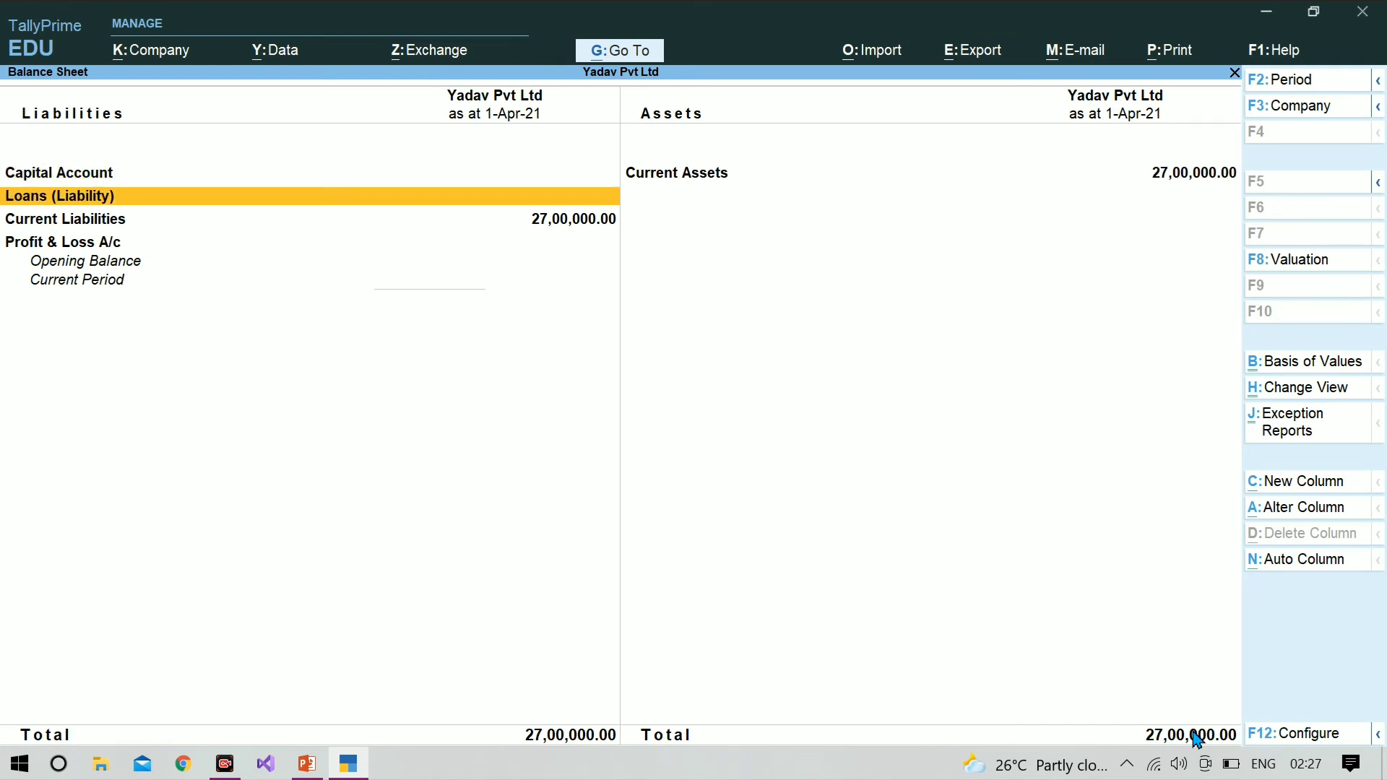
pyautogui.press('Down')
pyautogui.press('Return')
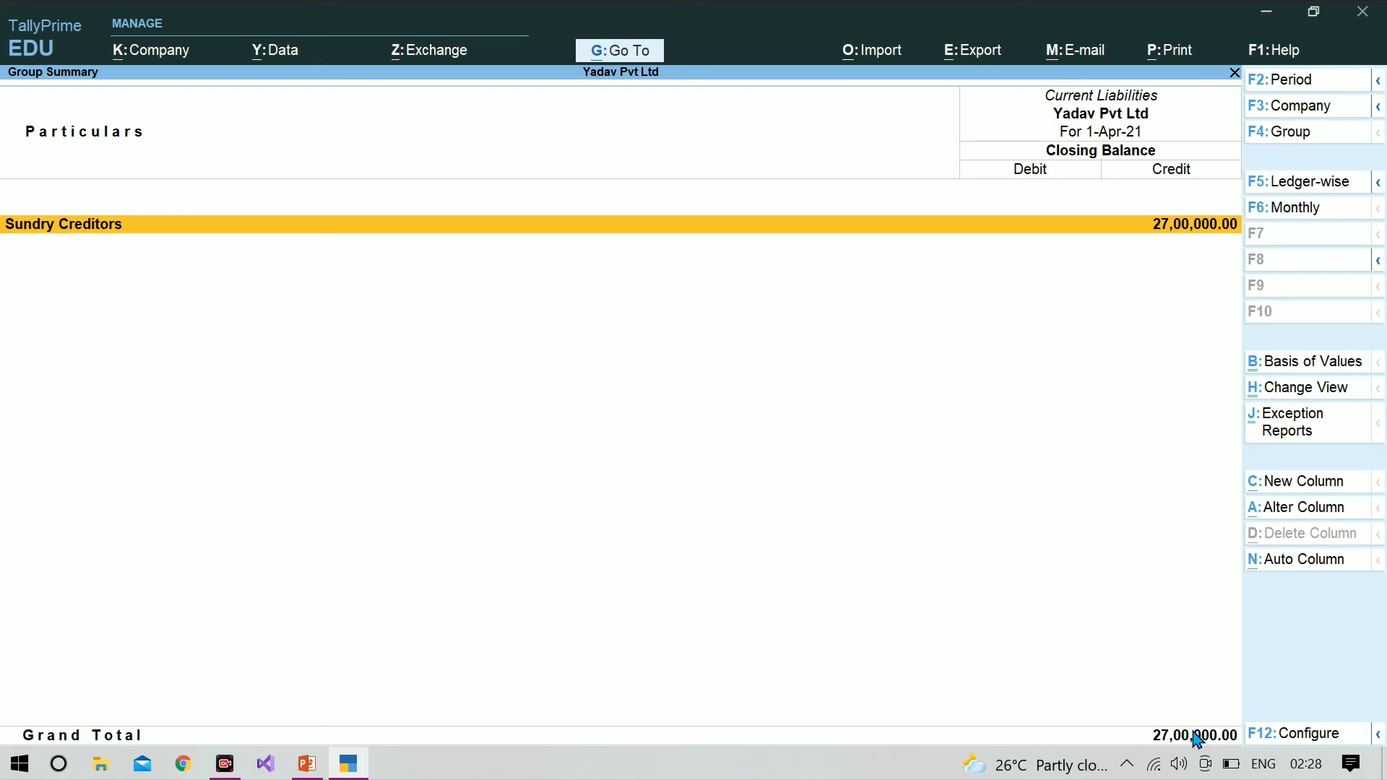
pyautogui.press('Return')
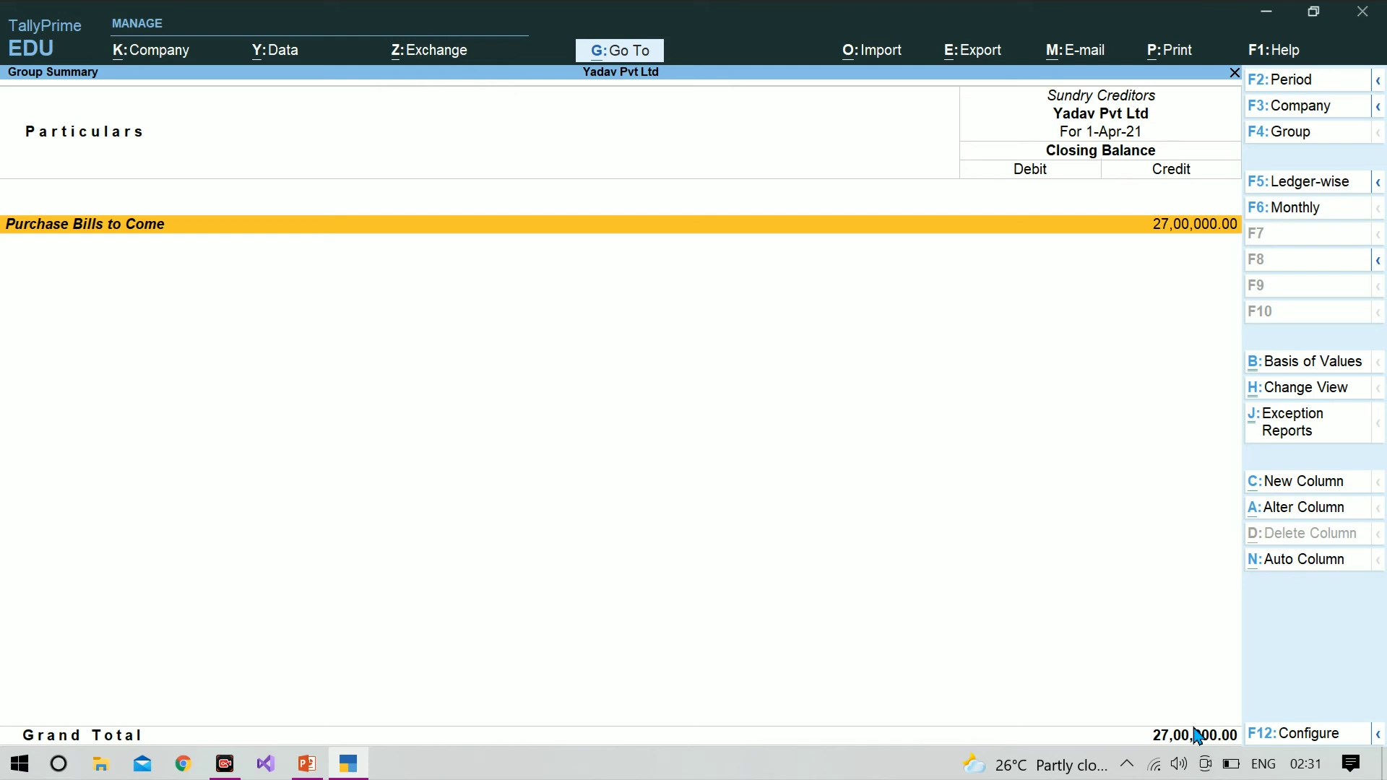
pyautogui.press('Escape')
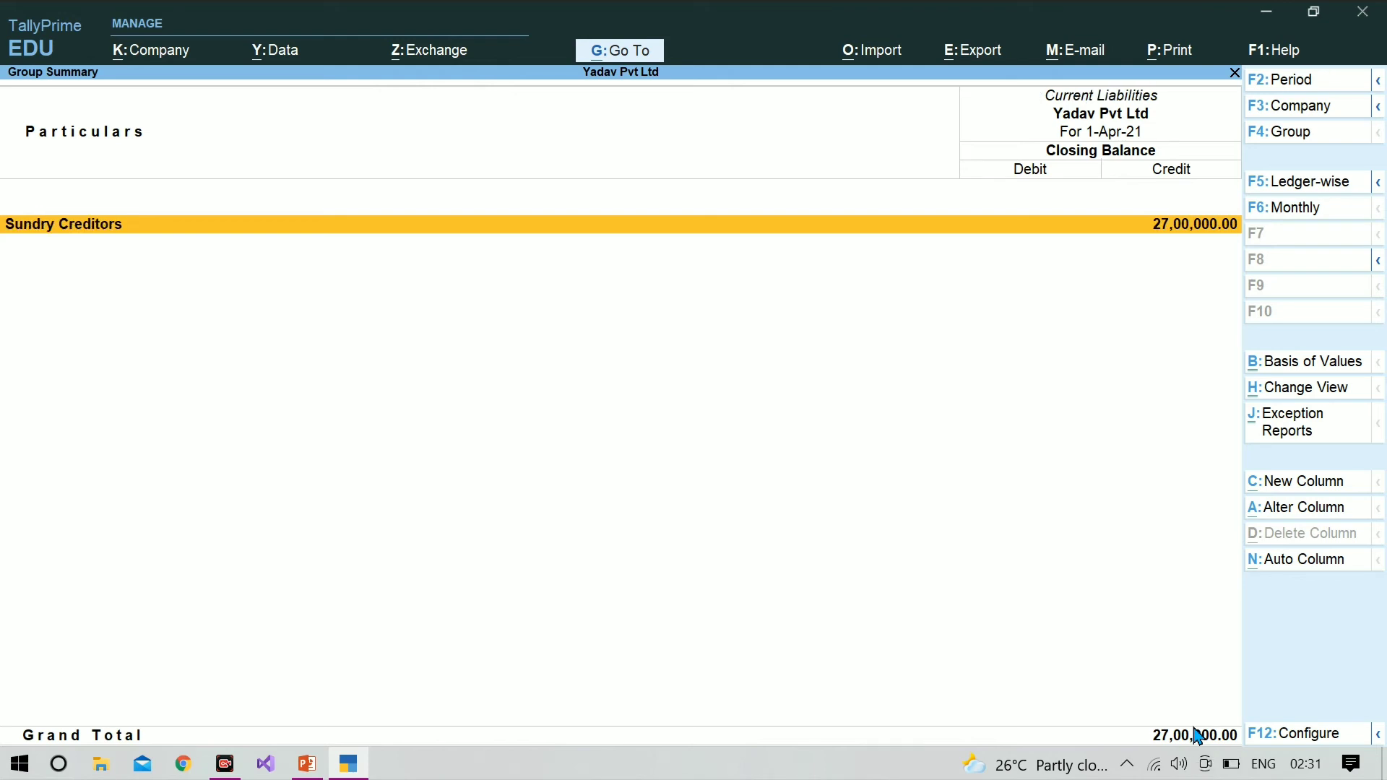
# Step: Switch to PowerPoint to check the purchase order example slide, and go back to TallyPrime's Gateway of Tally
pyautogui.click(305, 766)
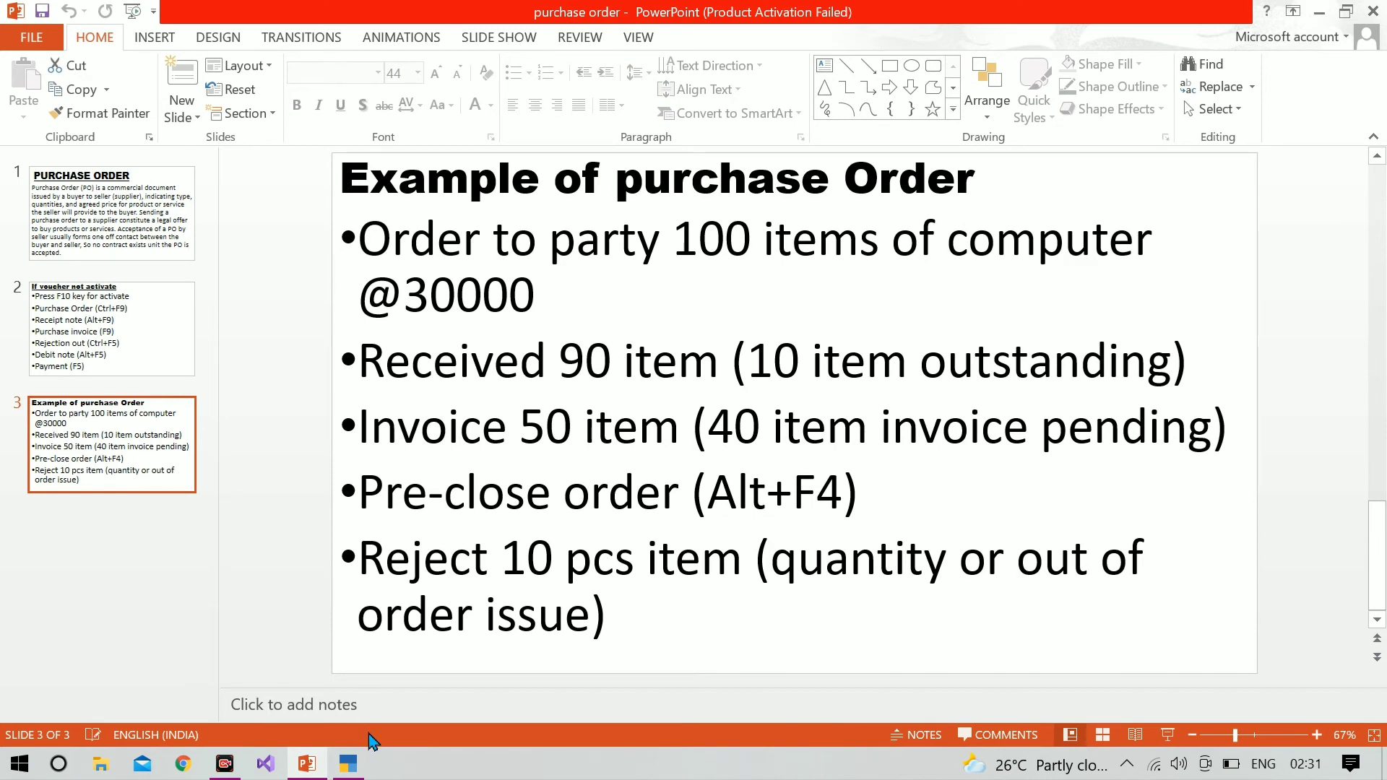
pyautogui.click(348, 764)
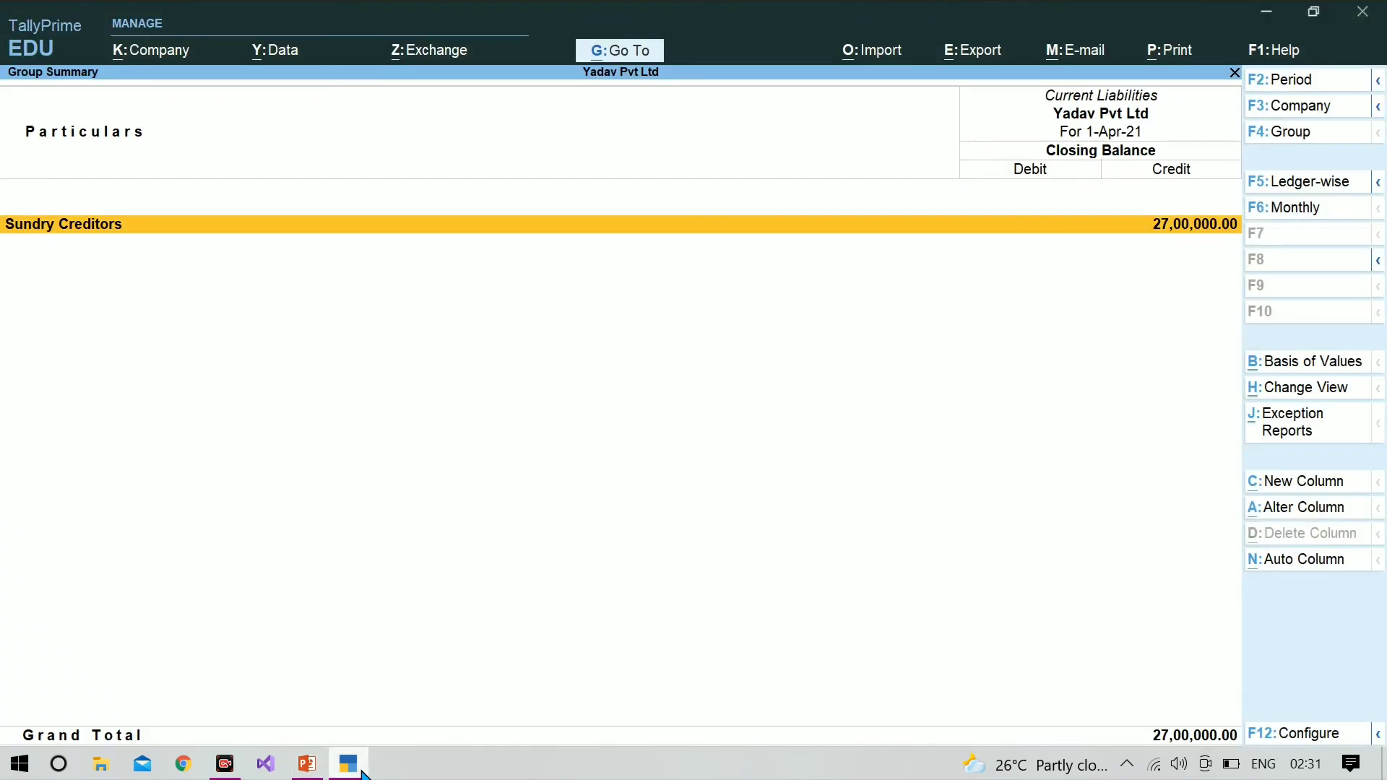
pyautogui.press('Escape')
pyautogui.press('Escape')
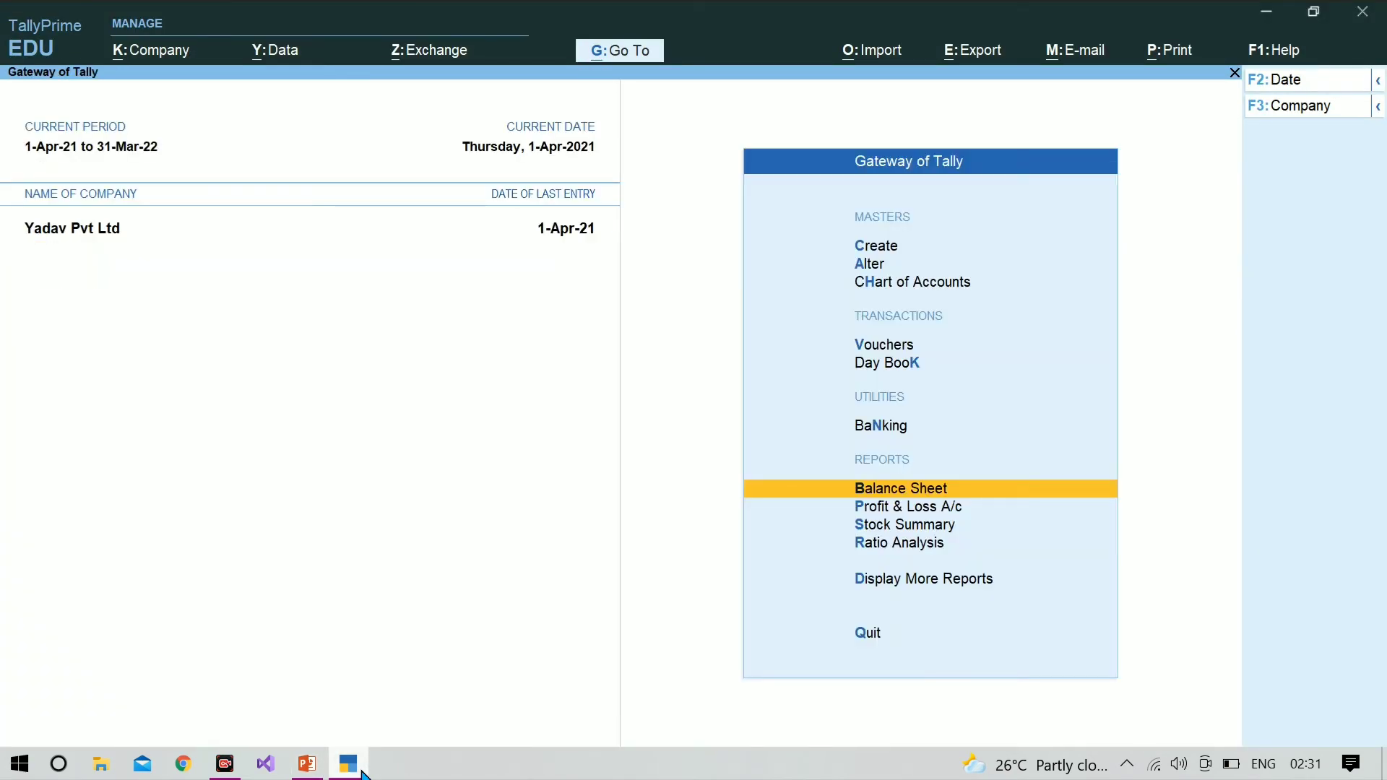
# Step: Create a Purchase voucher with the supplier invoice number left blank and Icm Infotect as the party account
pyautogui.press('v')
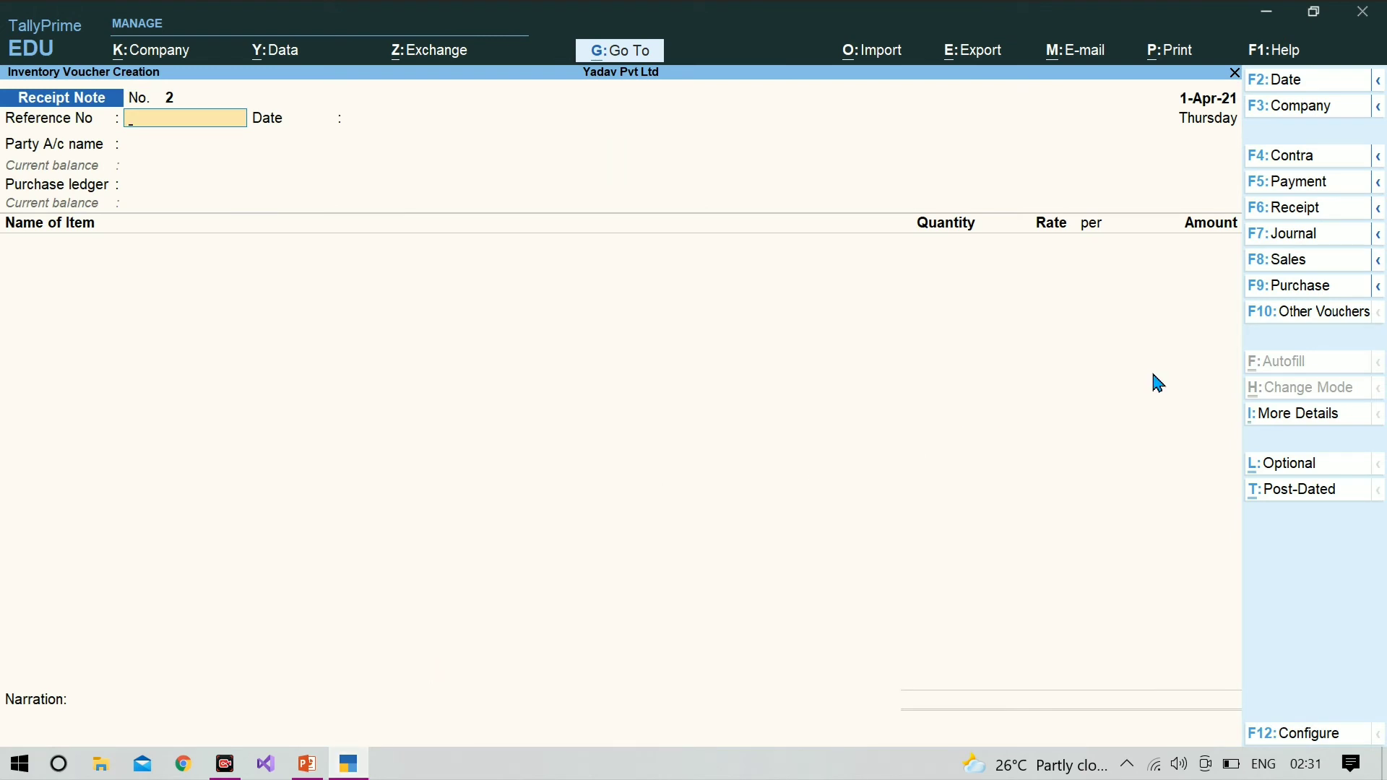
pyautogui.click(1313, 293)
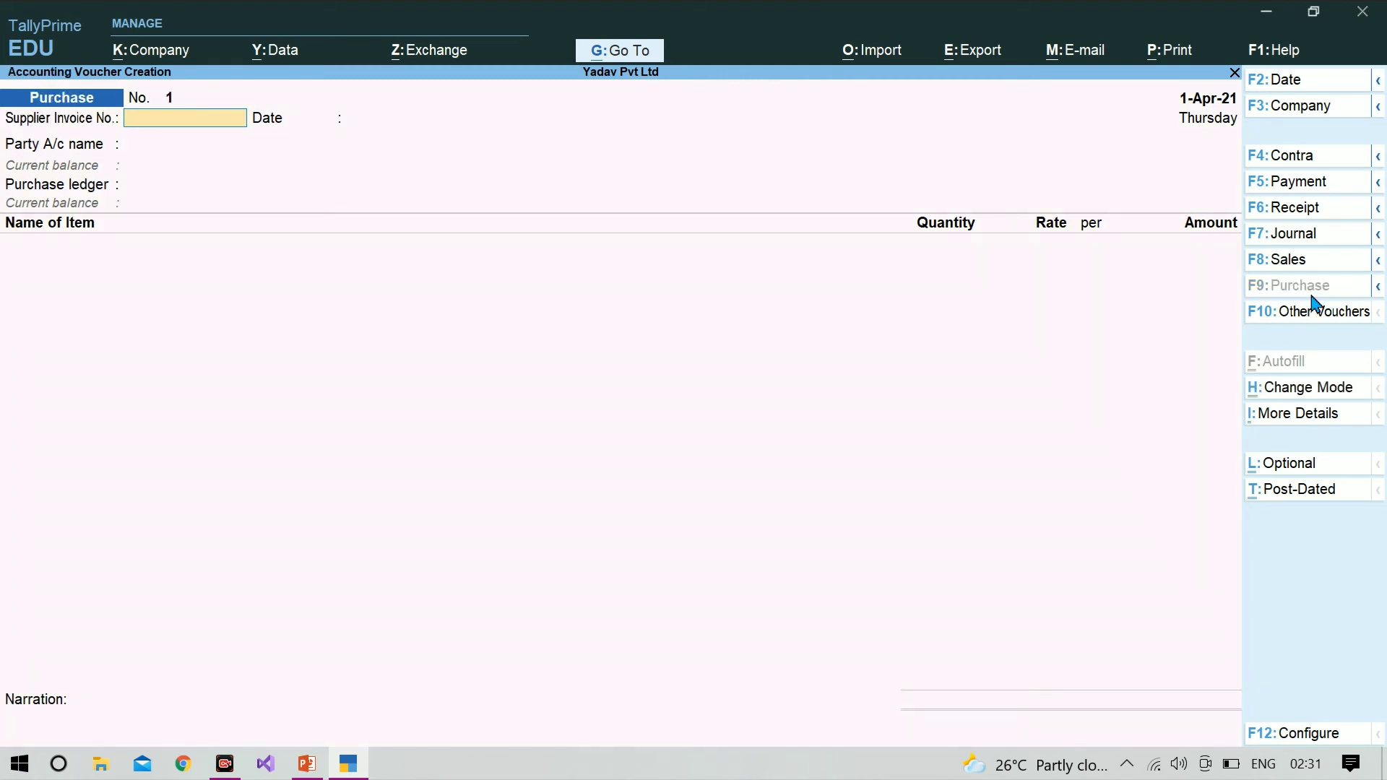
pyautogui.press('Return')
pyautogui.press('Return')
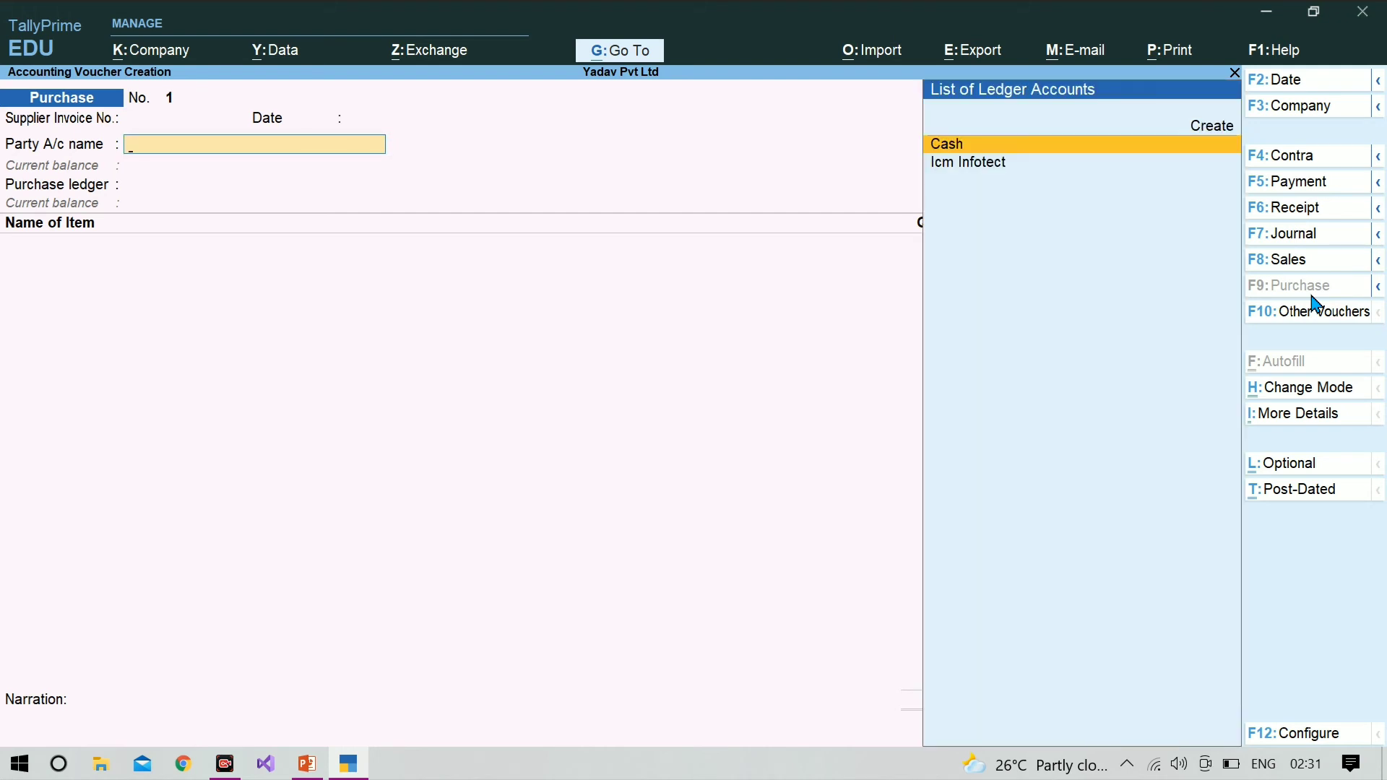
pyautogui.press('Down')
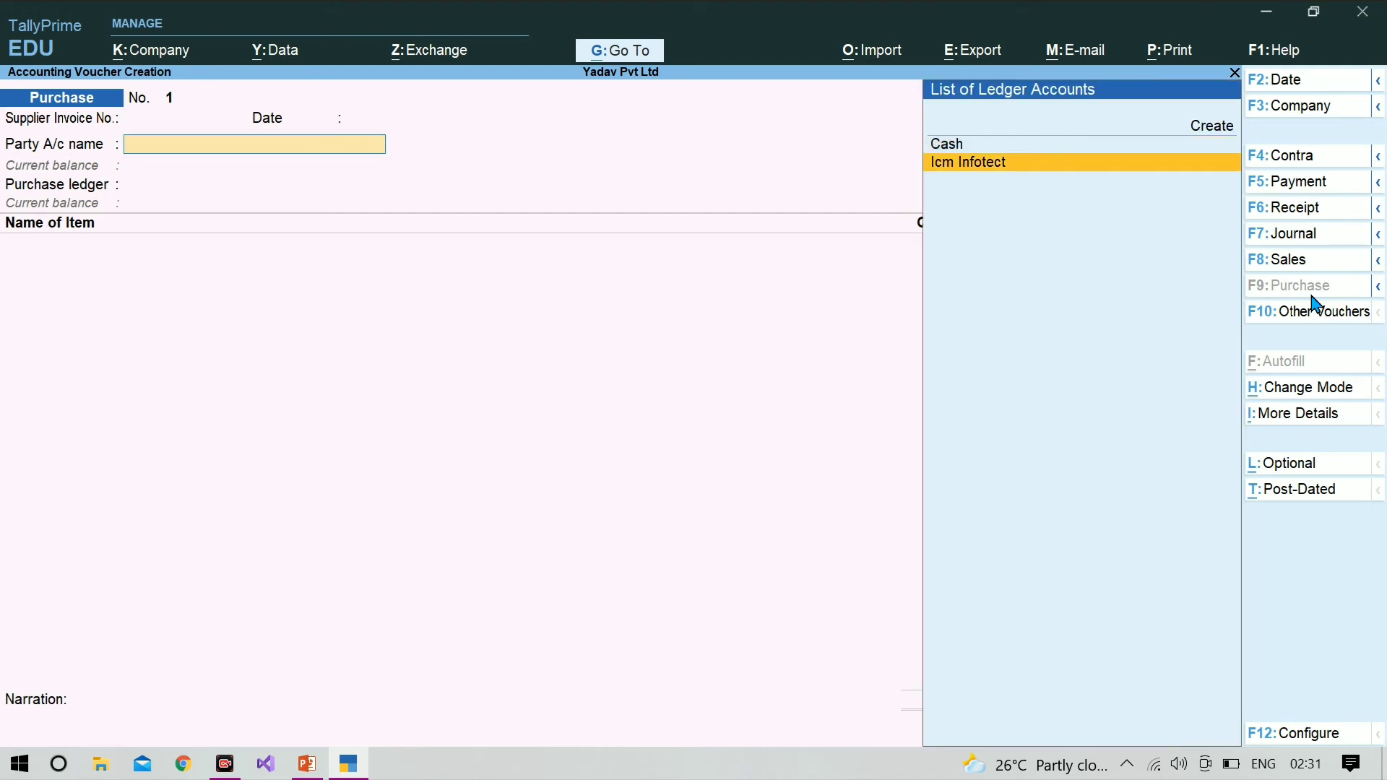
pyautogui.press('Return')
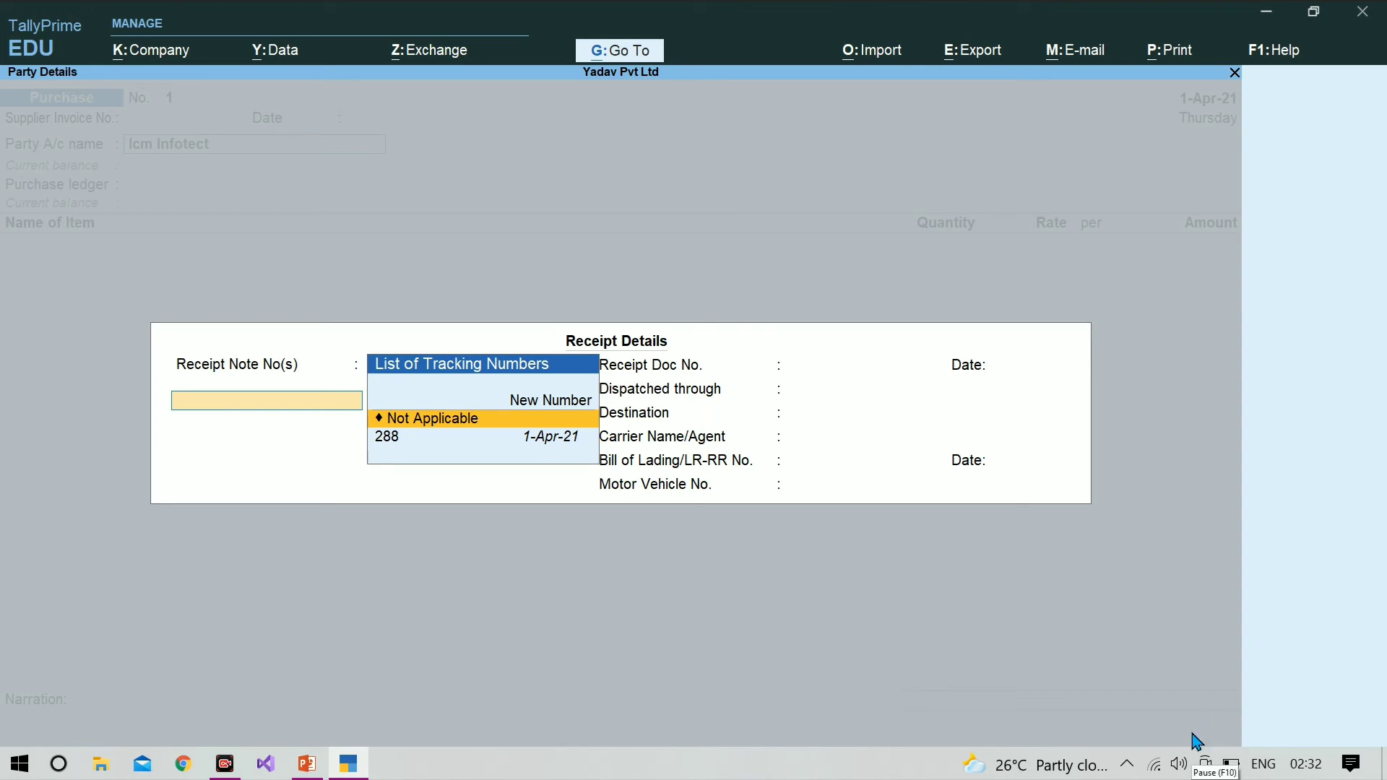
# Step: Link the purchase to receipt note tracking number 288 and keep its date of 1-Apr-21
pyautogui.press('Down')
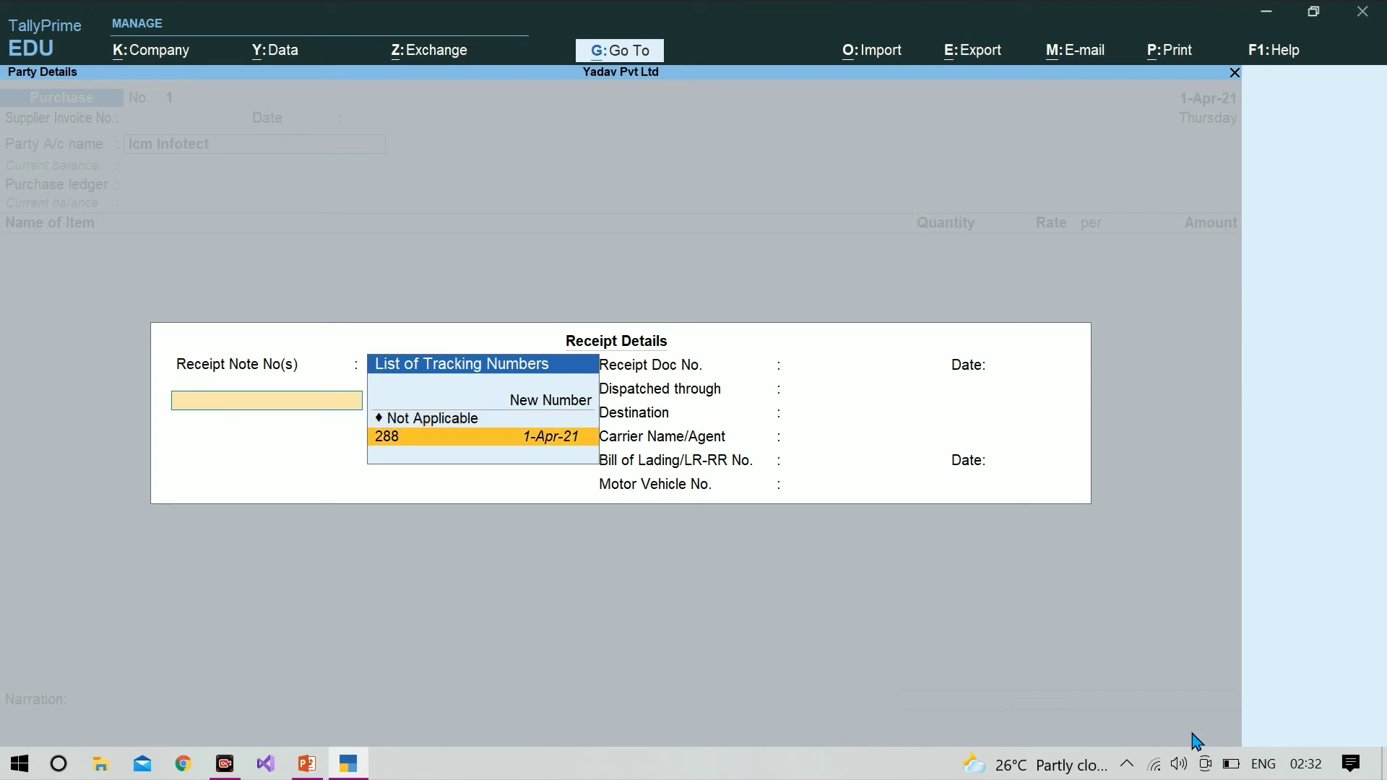
pyautogui.press('Return')
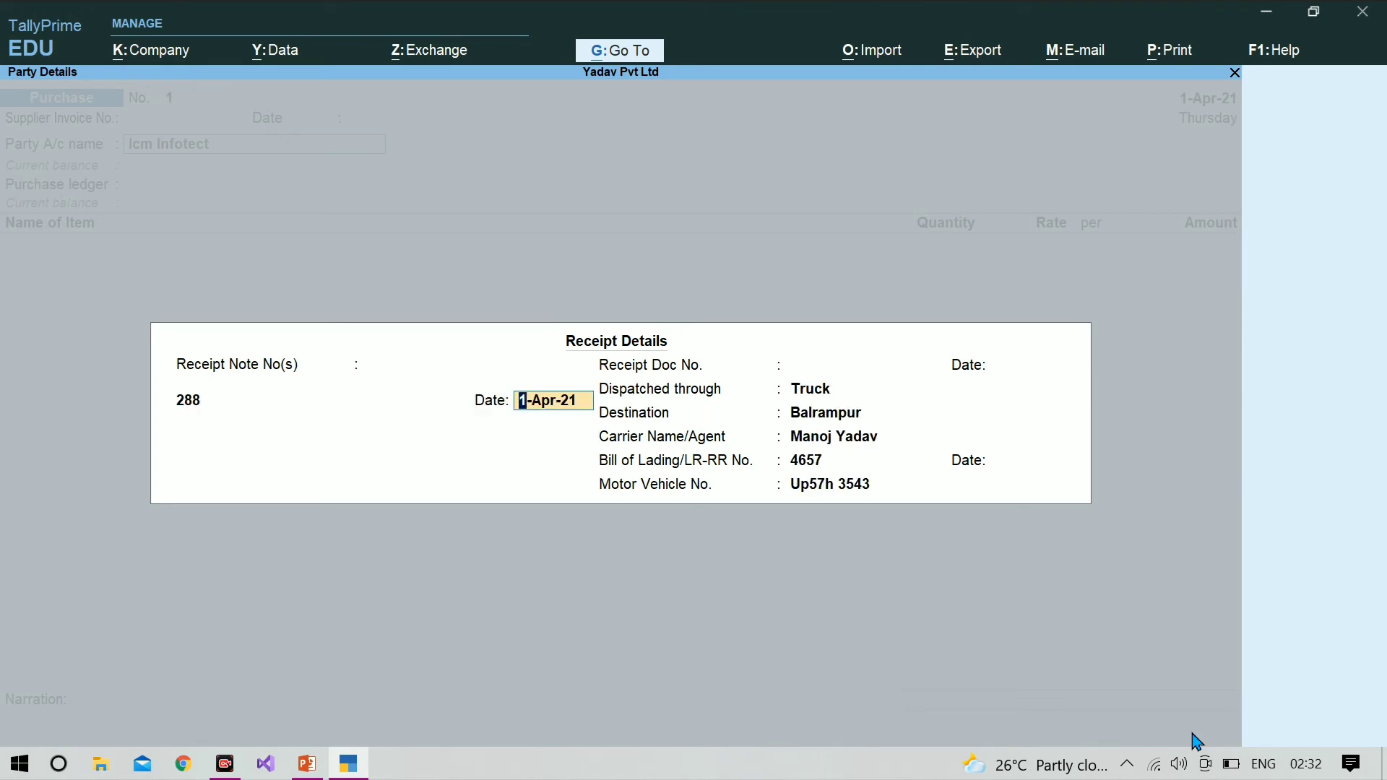
pyautogui.press('Return')
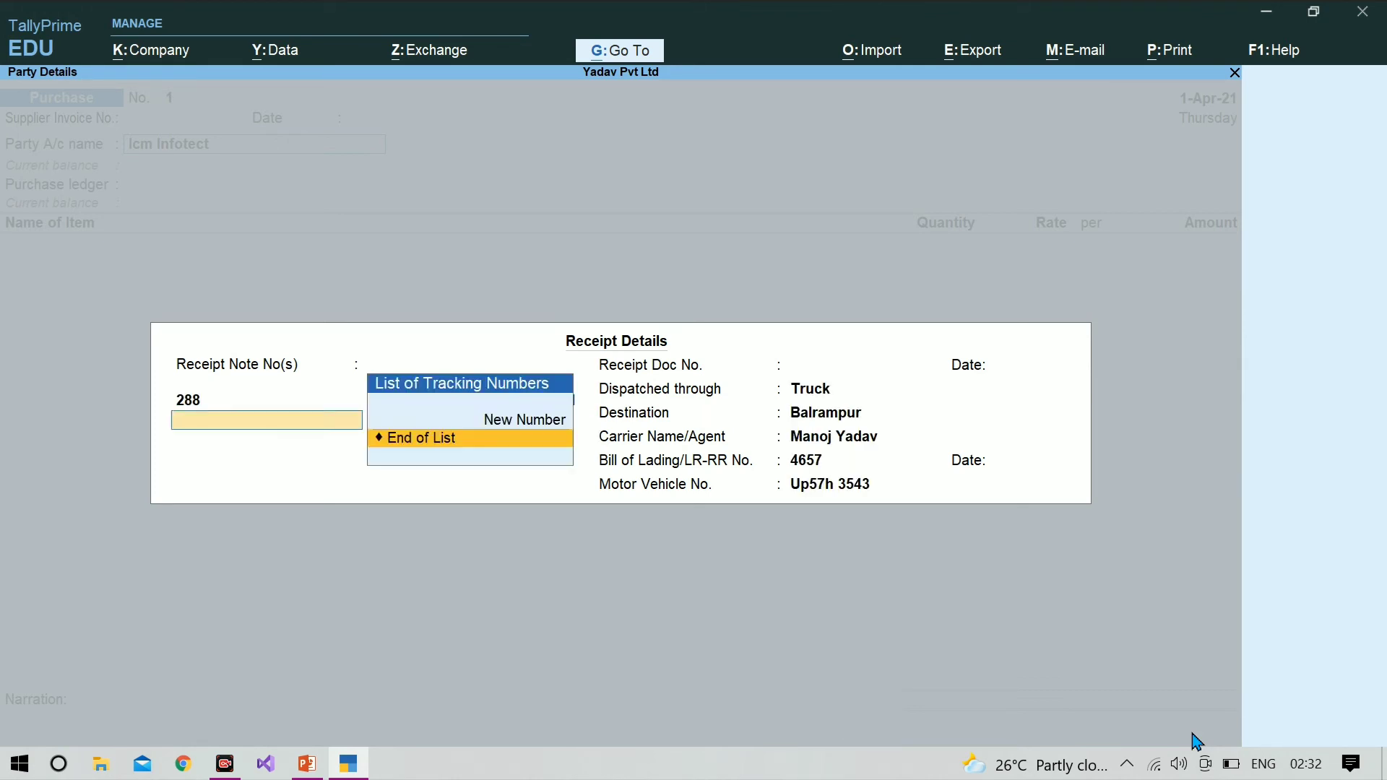
# Step: Accept the receipt details and Icm Infotect's party details, and keep Purchase A/c as the purchase ledger
pyautogui.press('Return')
pyautogui.press('Return')
pyautogui.press('Return')
pyautogui.press('Return')
pyautogui.press('Return')
pyautogui.press('Return')
pyautogui.press('Return')
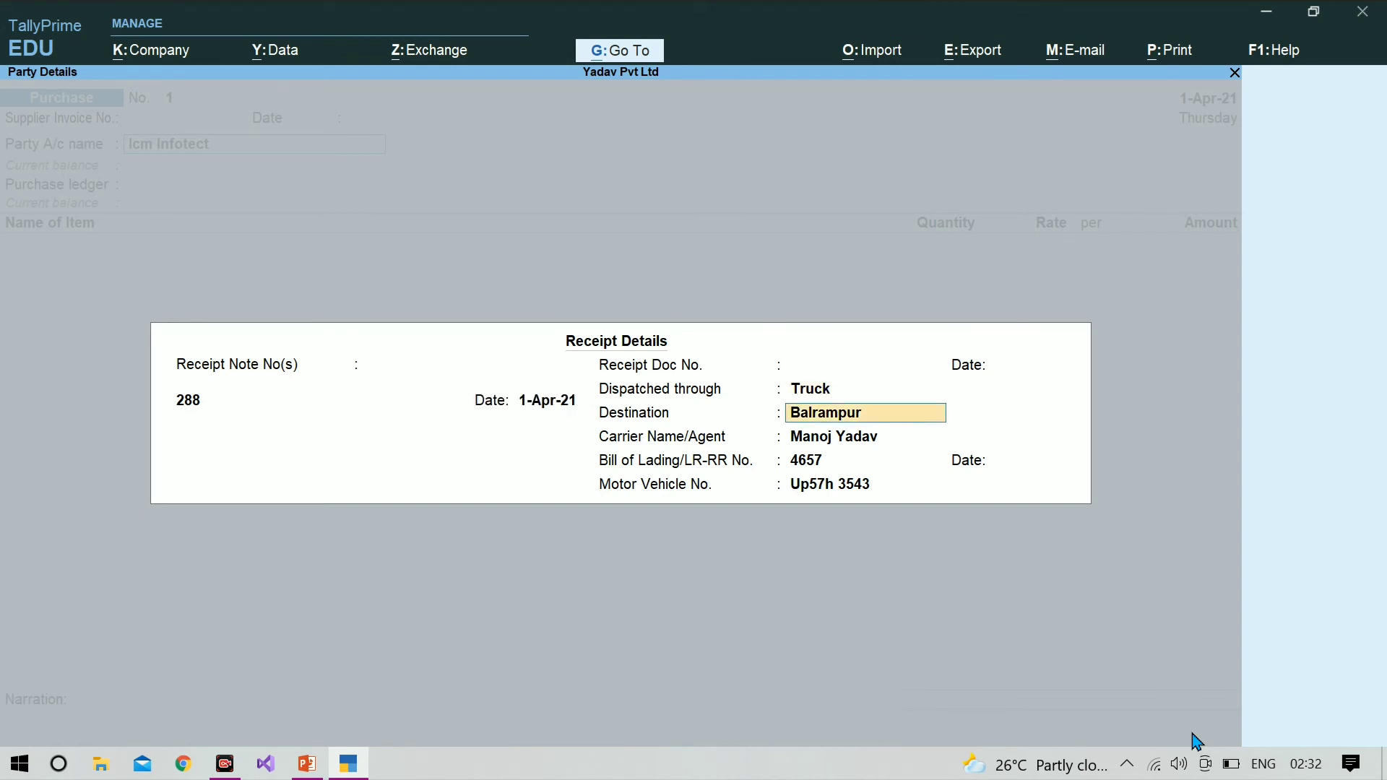
pyautogui.press('Return')
pyautogui.press('Return')
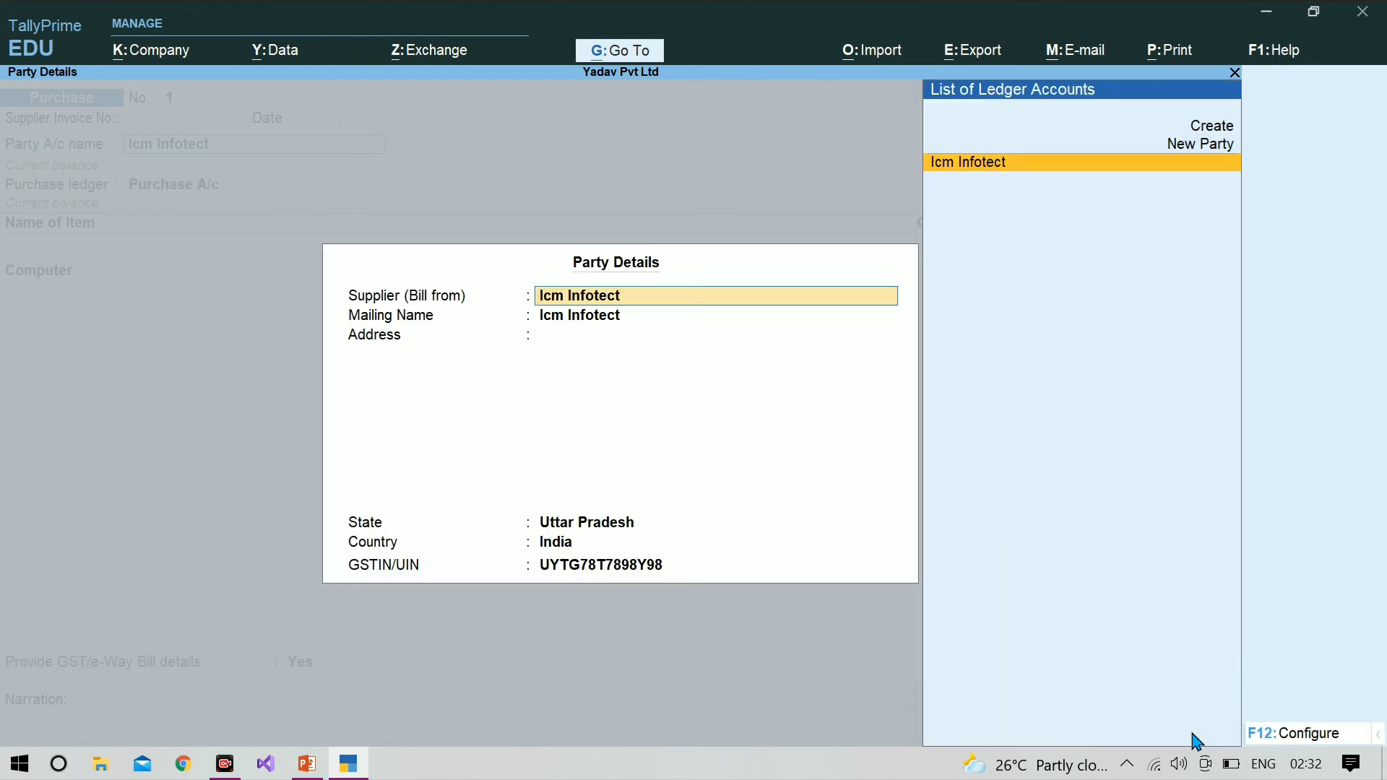
pyautogui.press('Return')
pyautogui.press('Return')
pyautogui.press('Return')
pyautogui.press('Return')
pyautogui.press('Return')
pyautogui.press('Return')
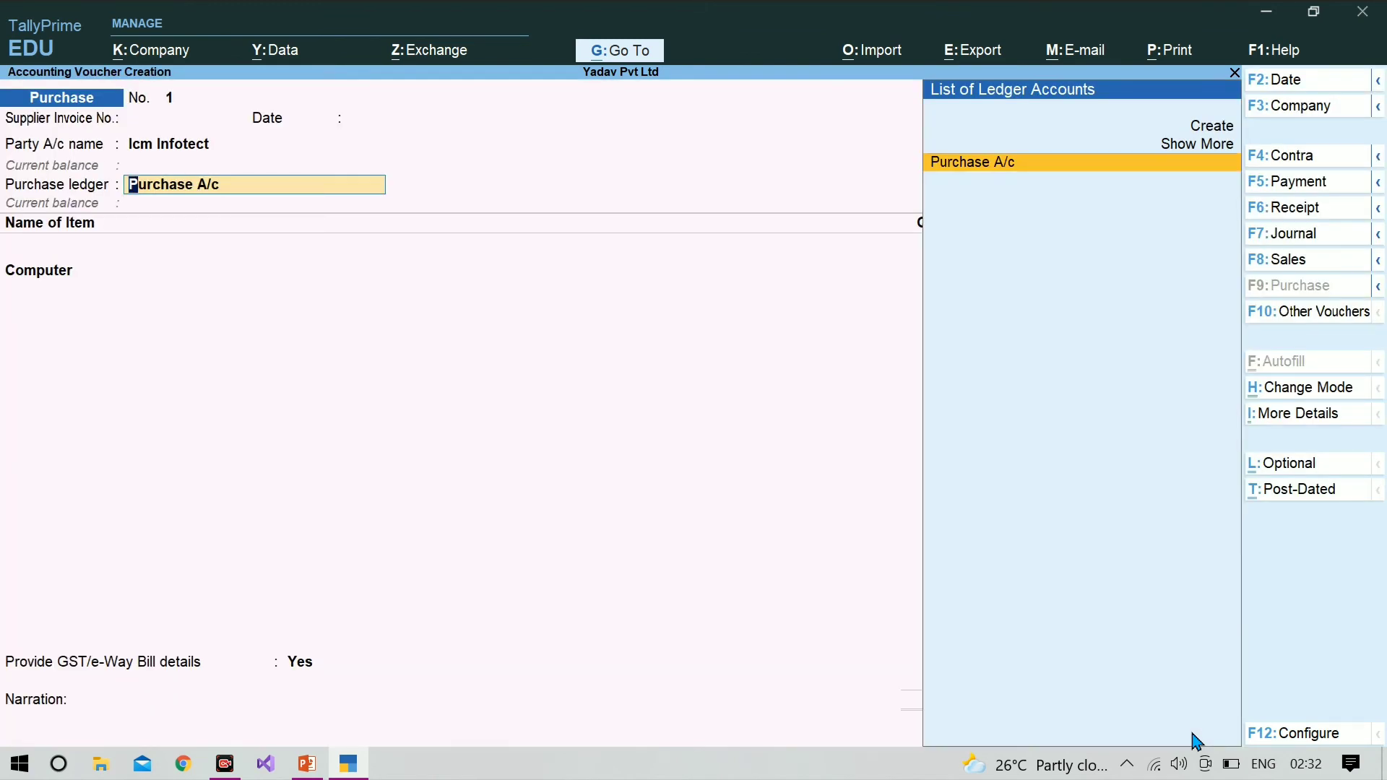
pyautogui.press('Return')
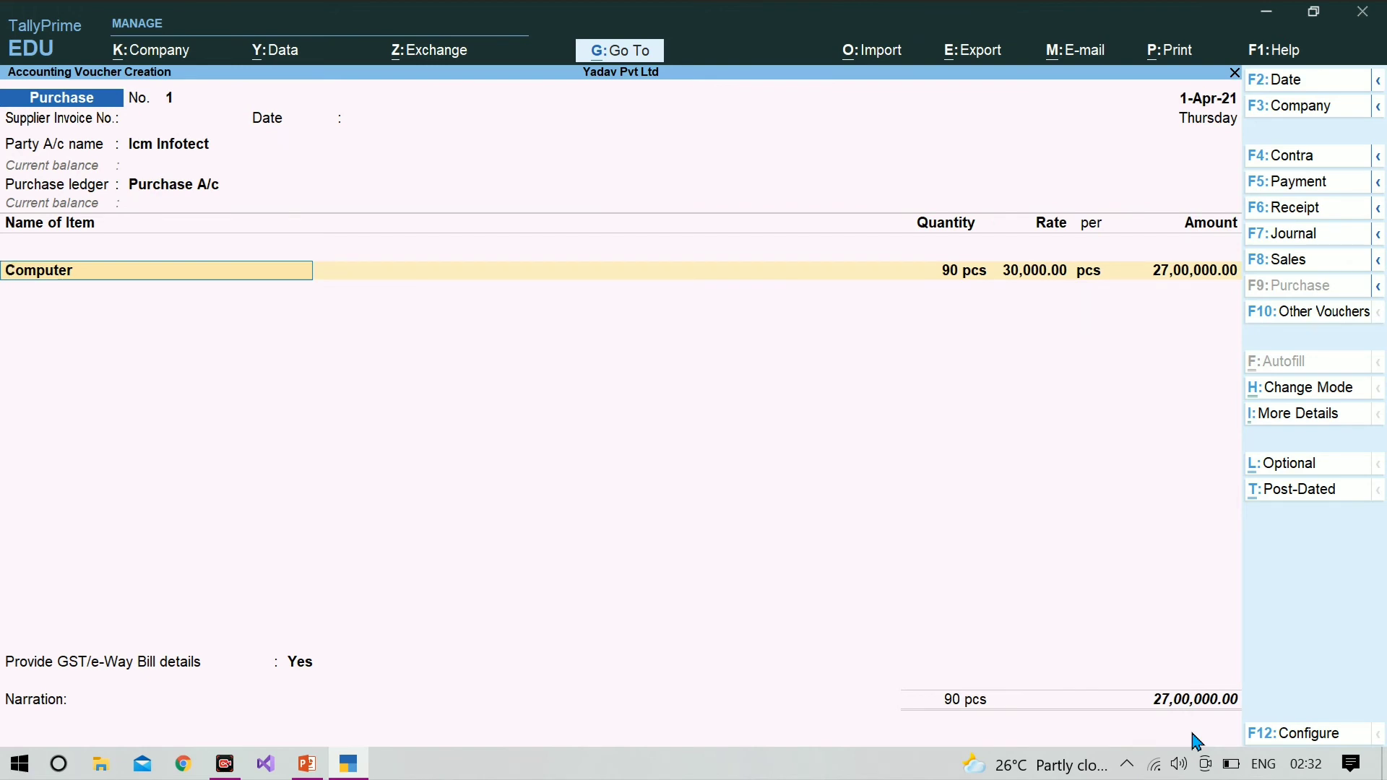
# Step: Allocate 50 pcs of Computer to tracking number 288 at the rate of 30,000 and end the item's allocation list
pyautogui.press('Return')
pyautogui.press('Return')
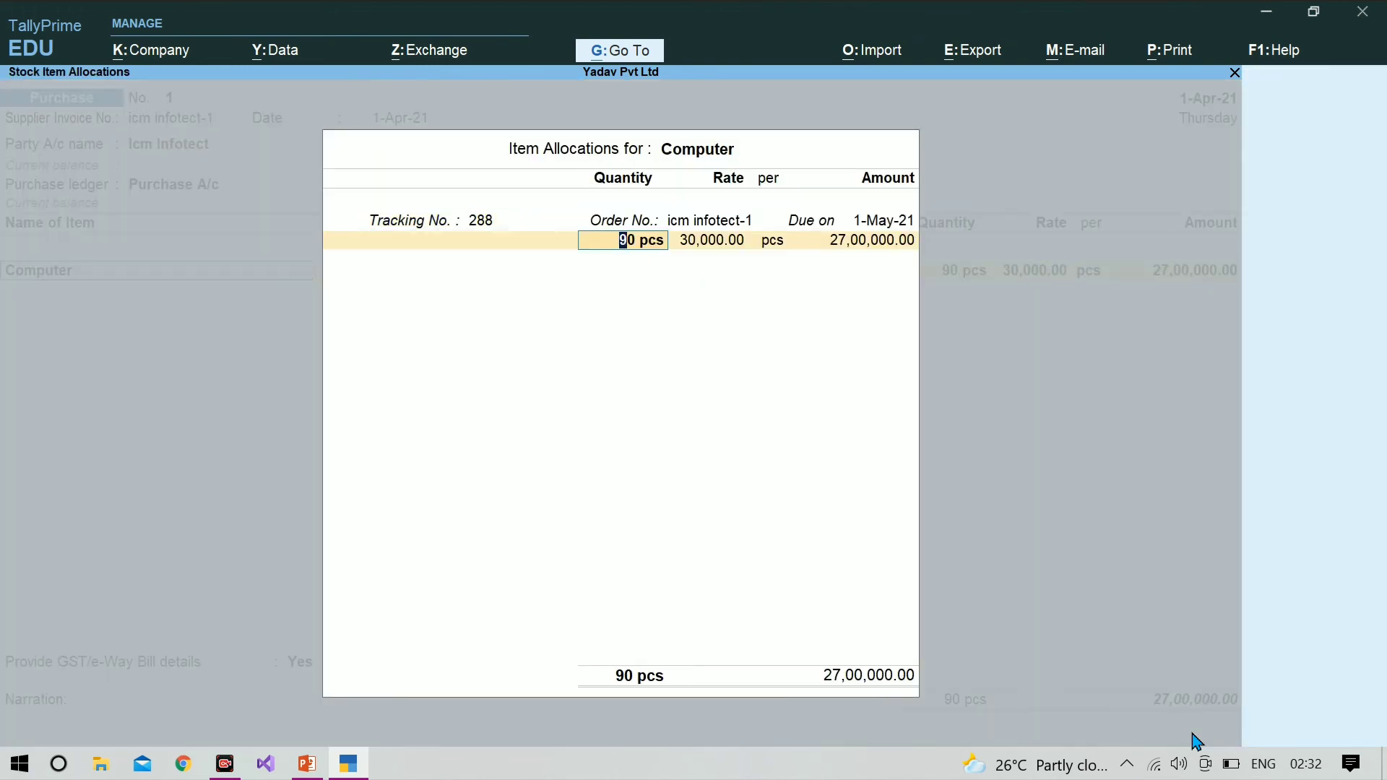
pyautogui.write('50')
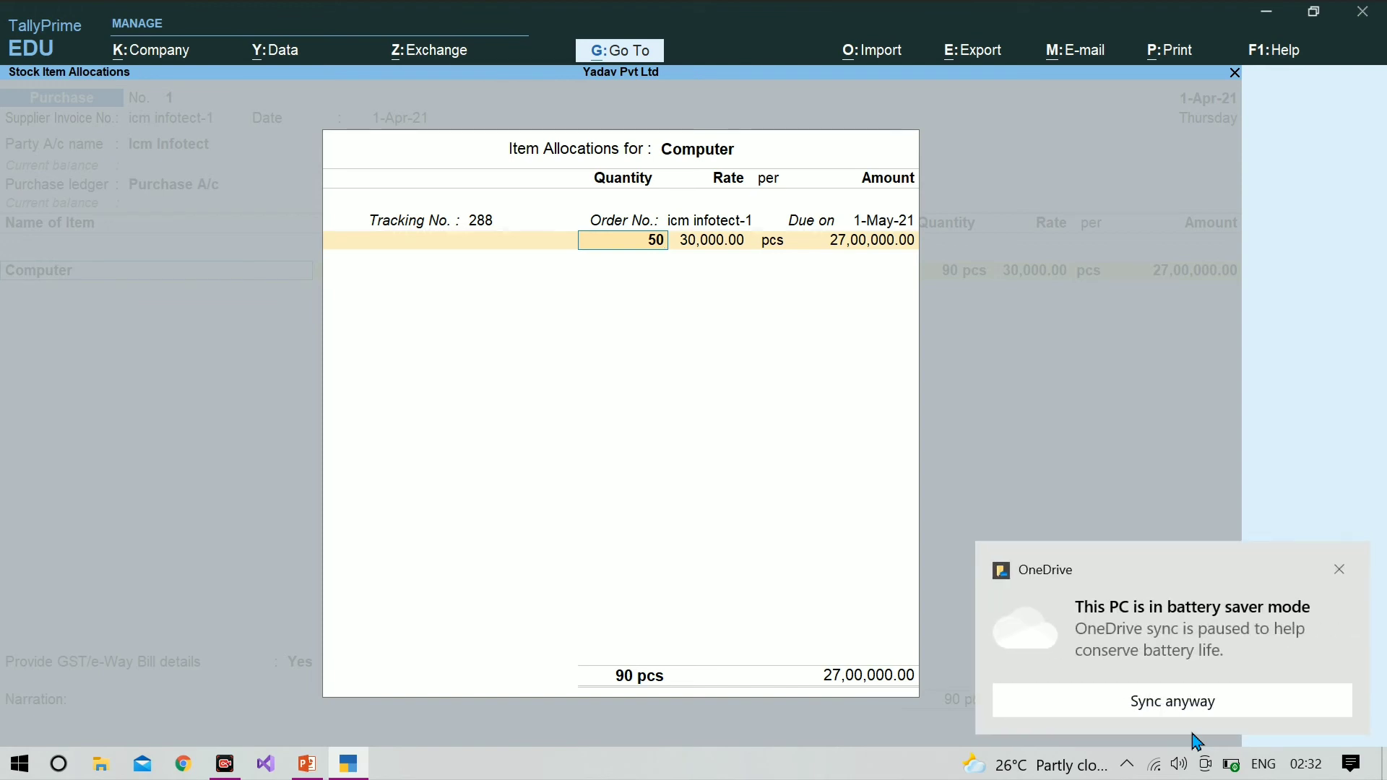
pyautogui.click(1341, 571)
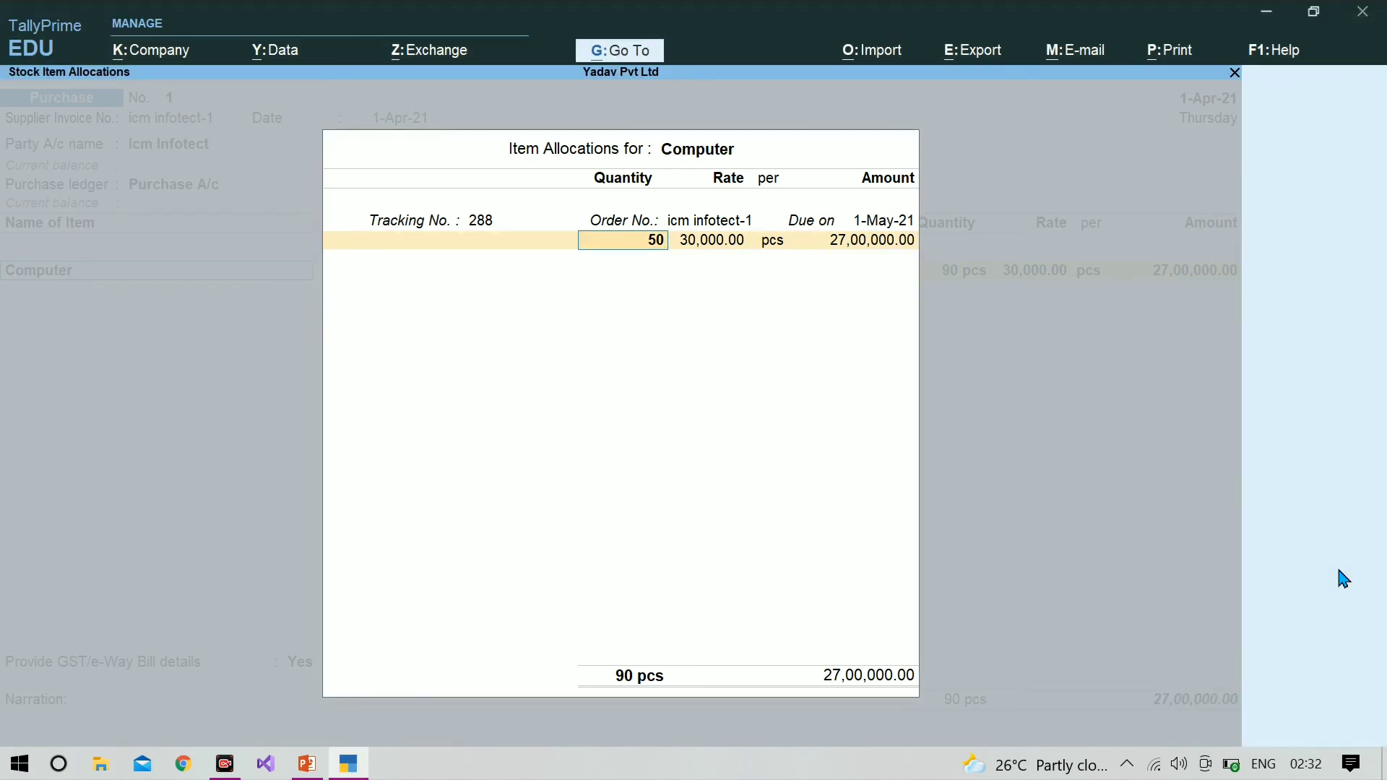
pyautogui.press('Return')
pyautogui.press('Return')
pyautogui.press('Return')
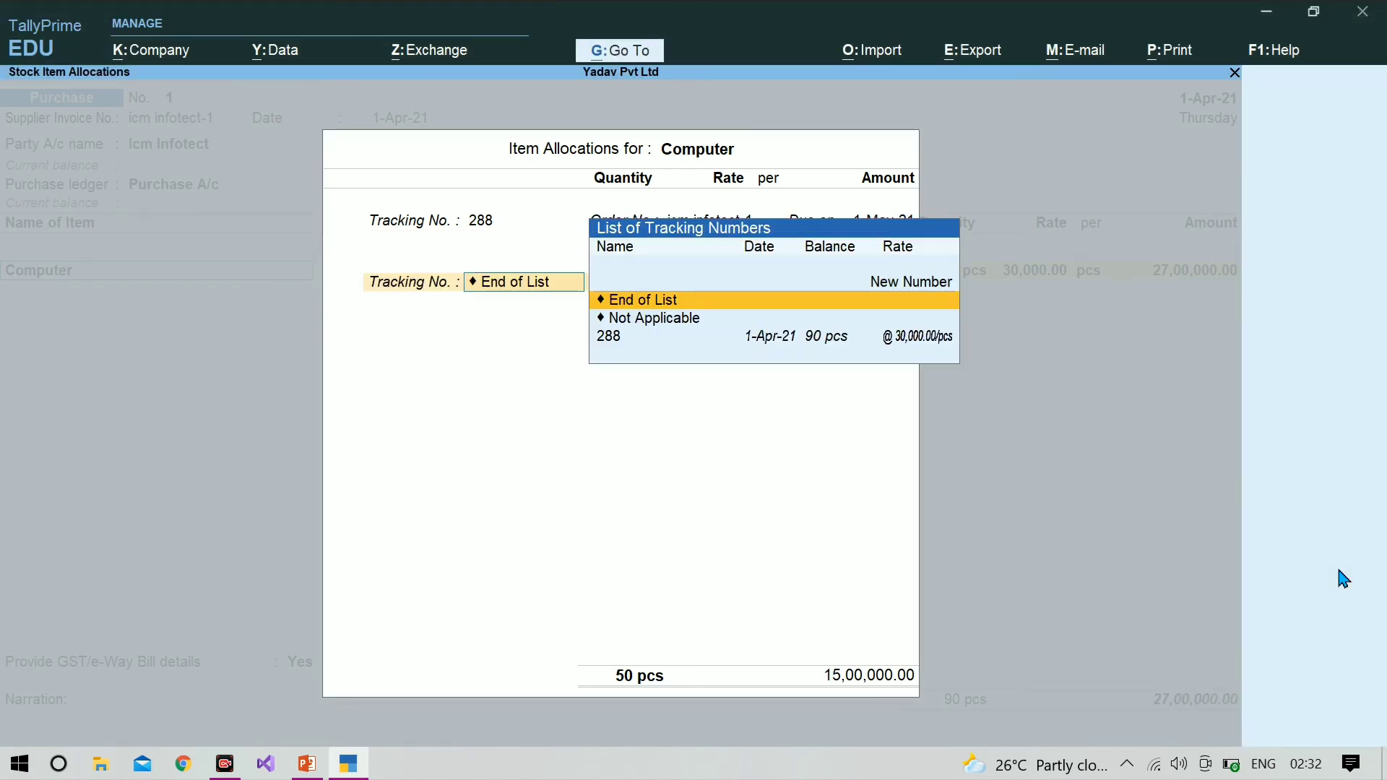
pyautogui.press('Return')
pyautogui.press('Return')
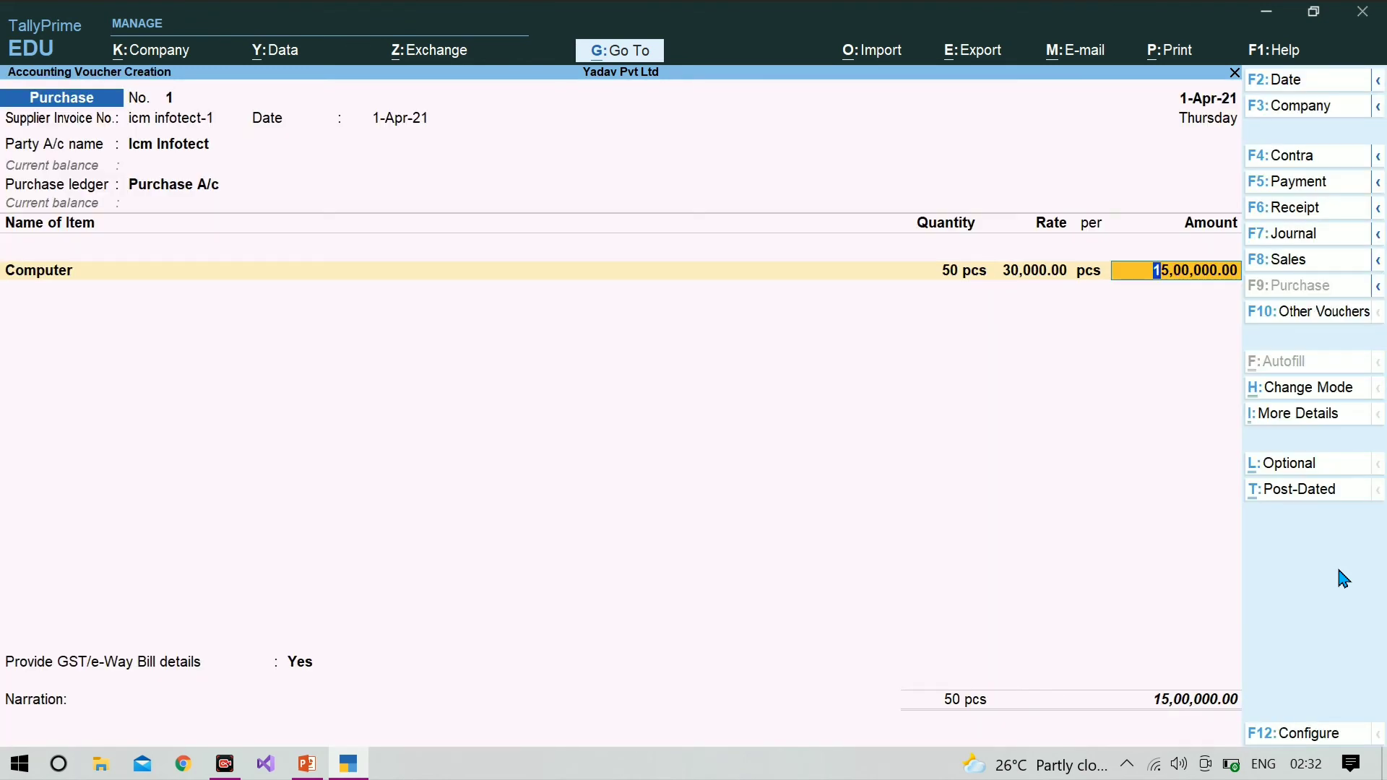
# Step: Finish the purchase voucher's item list and set Provide GST/e-Way Bill details to No
pyautogui.press('Return')
pyautogui.press('Up')
pyautogui.press('Return')
pyautogui.press('Return')
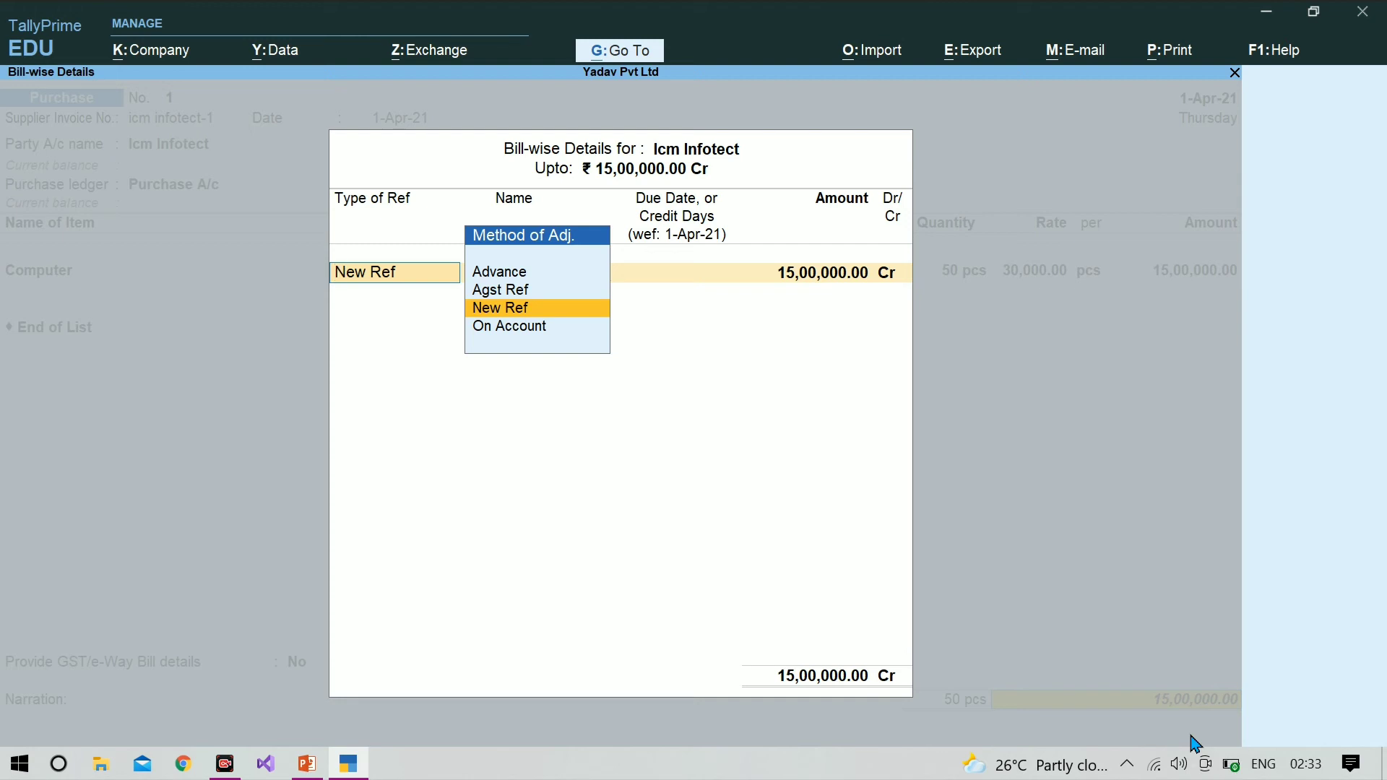
# Step: Book the full amount as New Ref icm infotect-1, save the purchase voucher without narration, and quit to the Gateway of Tally
pyautogui.press('Return')
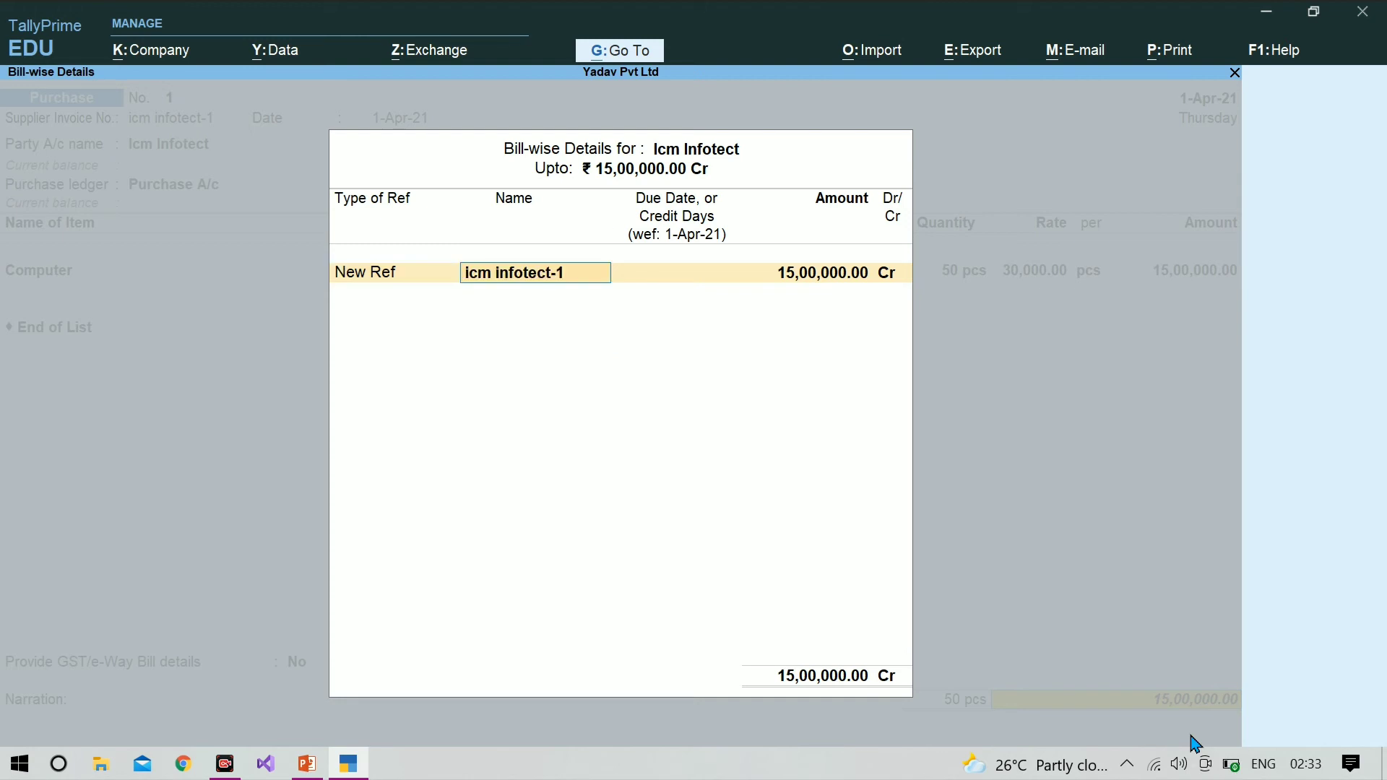
pyautogui.press('Return')
pyautogui.press('Return')
pyautogui.press('Return')
pyautogui.press('Return')
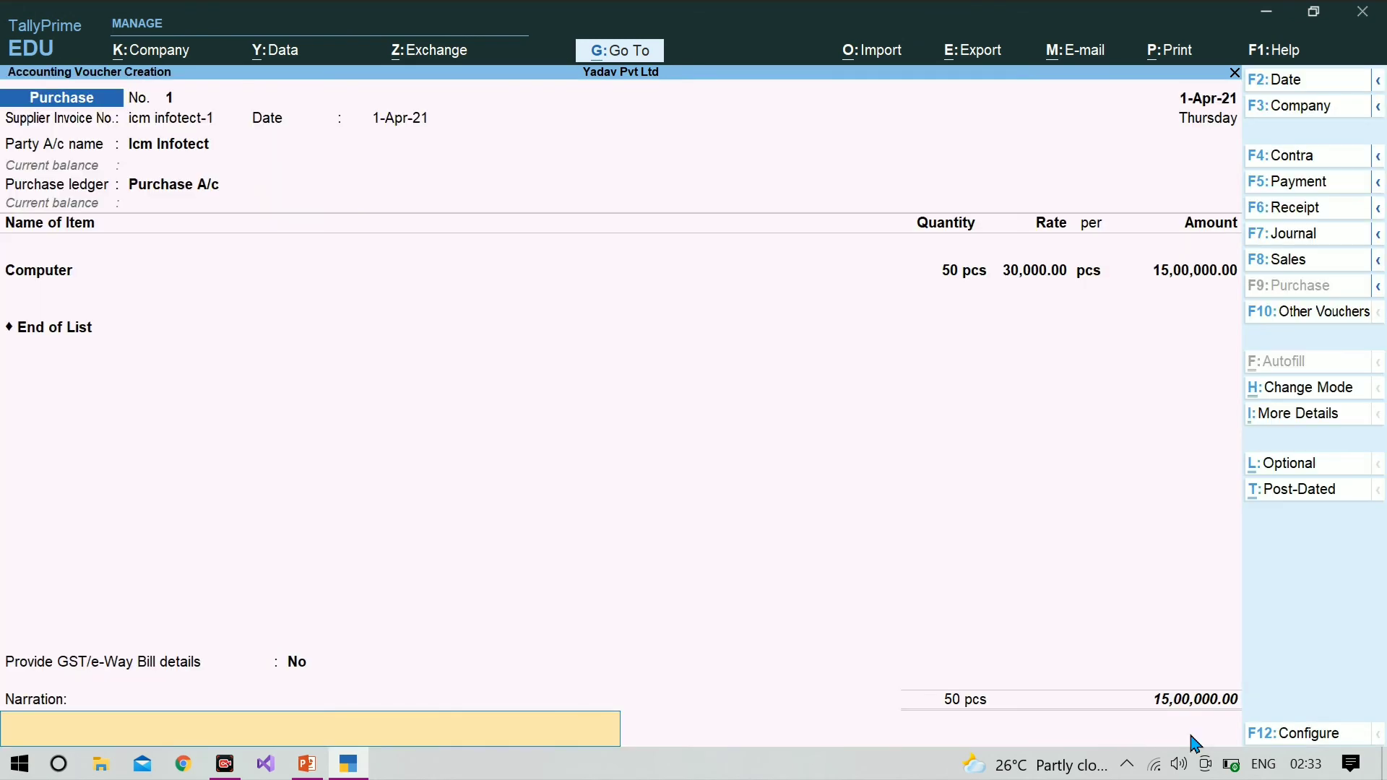
pyautogui.press('Return')
pyautogui.press('Return')
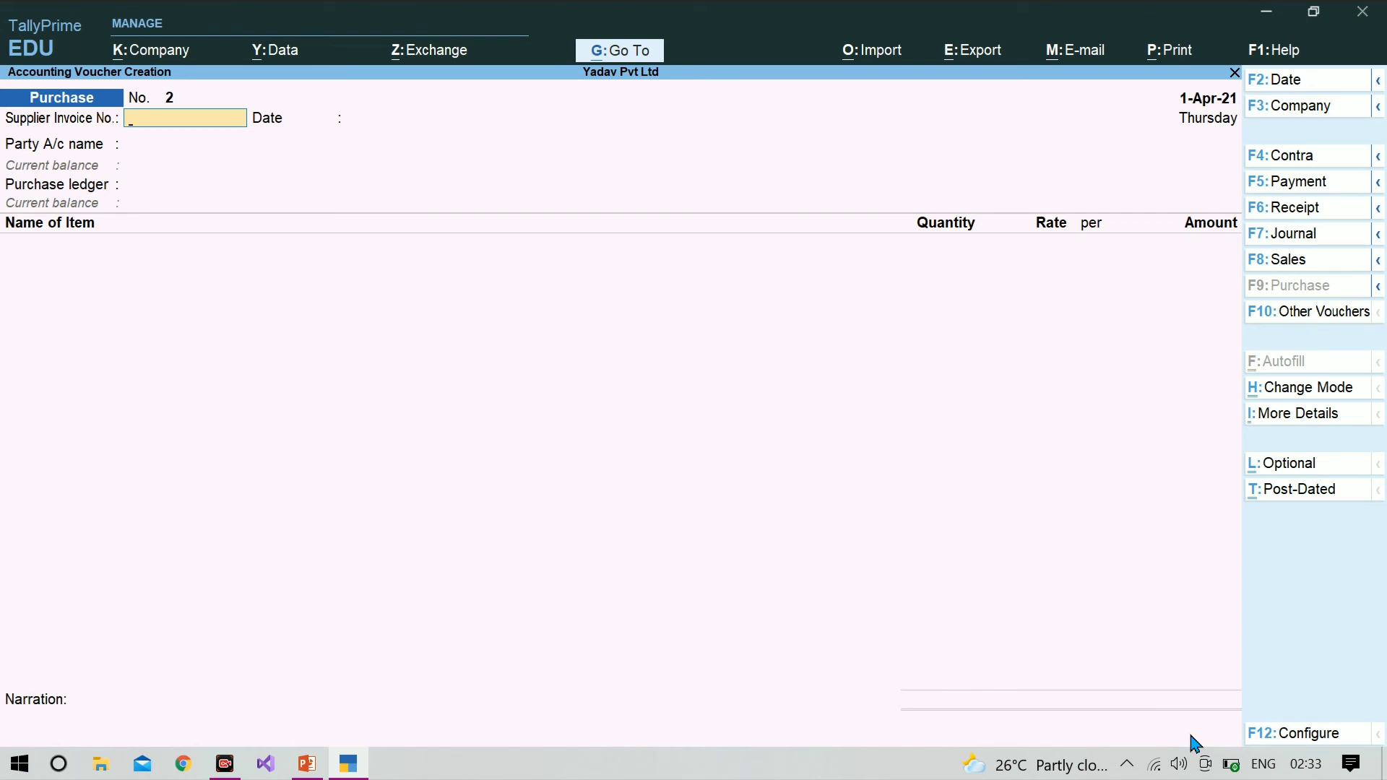
pyautogui.press('Escape')
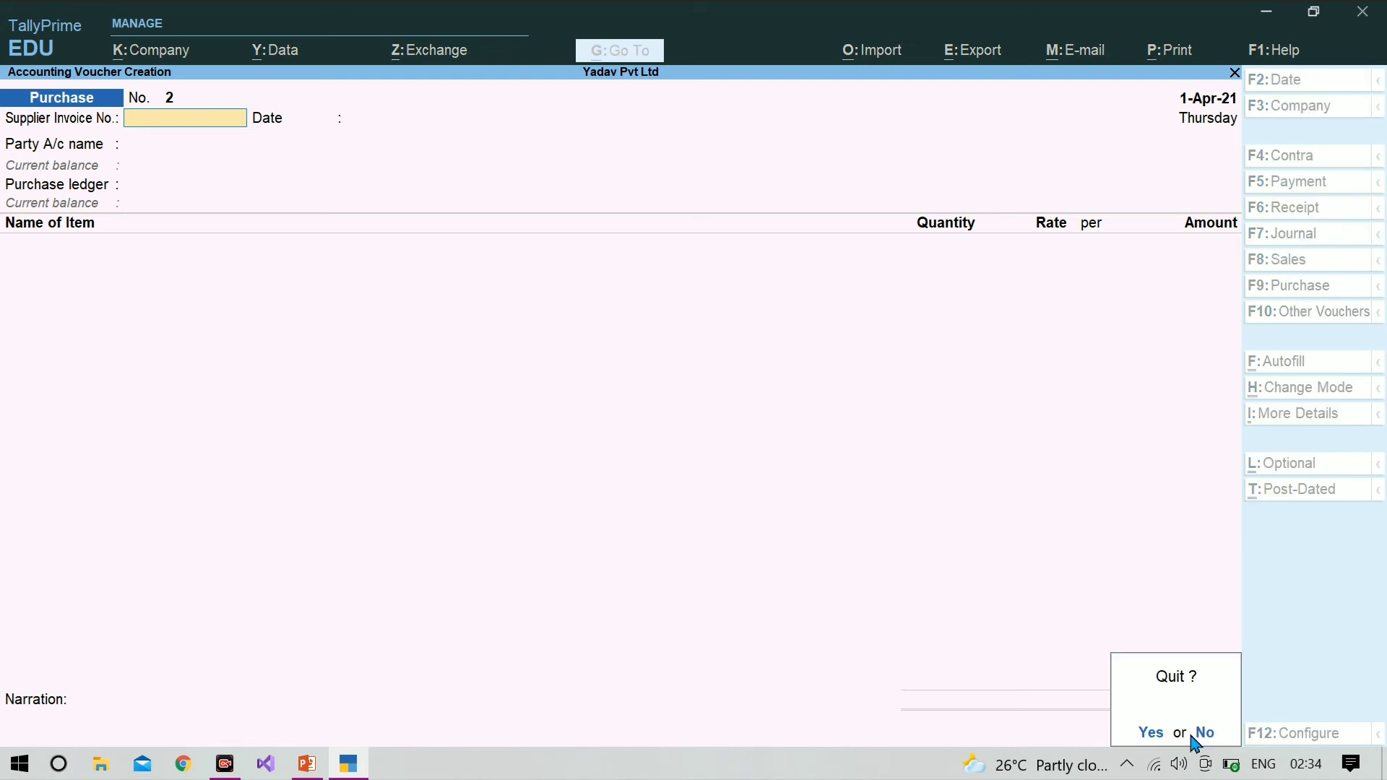
pyautogui.press('y')
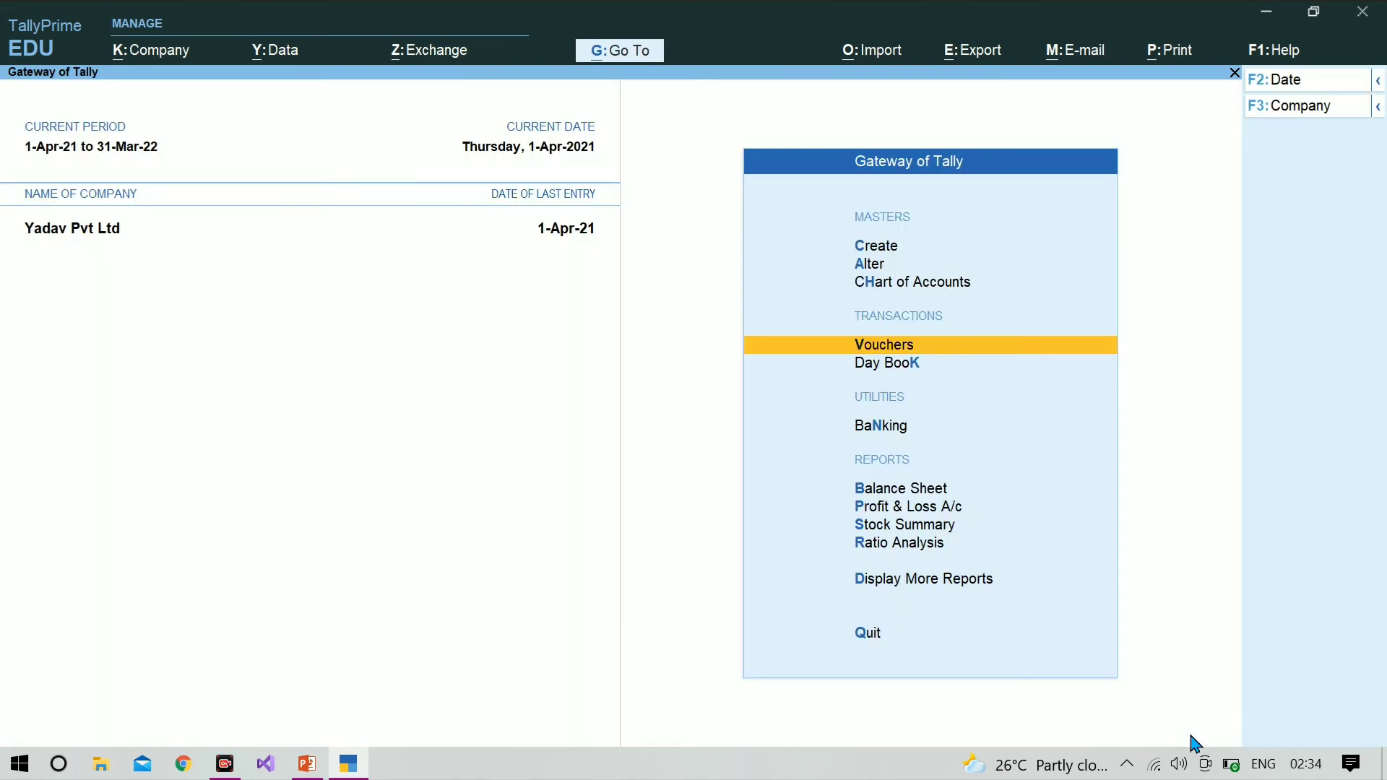
# Step: Check the pending purchase bills and Icm Infotect's balance under the Balance Sheet's Sundry Creditors, and return to the Gateway of Tally
pyautogui.press('Down')
pyautogui.press('Down')
pyautogui.press('Down')
pyautogui.press('Down')
pyautogui.press('Up')
pyautogui.press('Return')
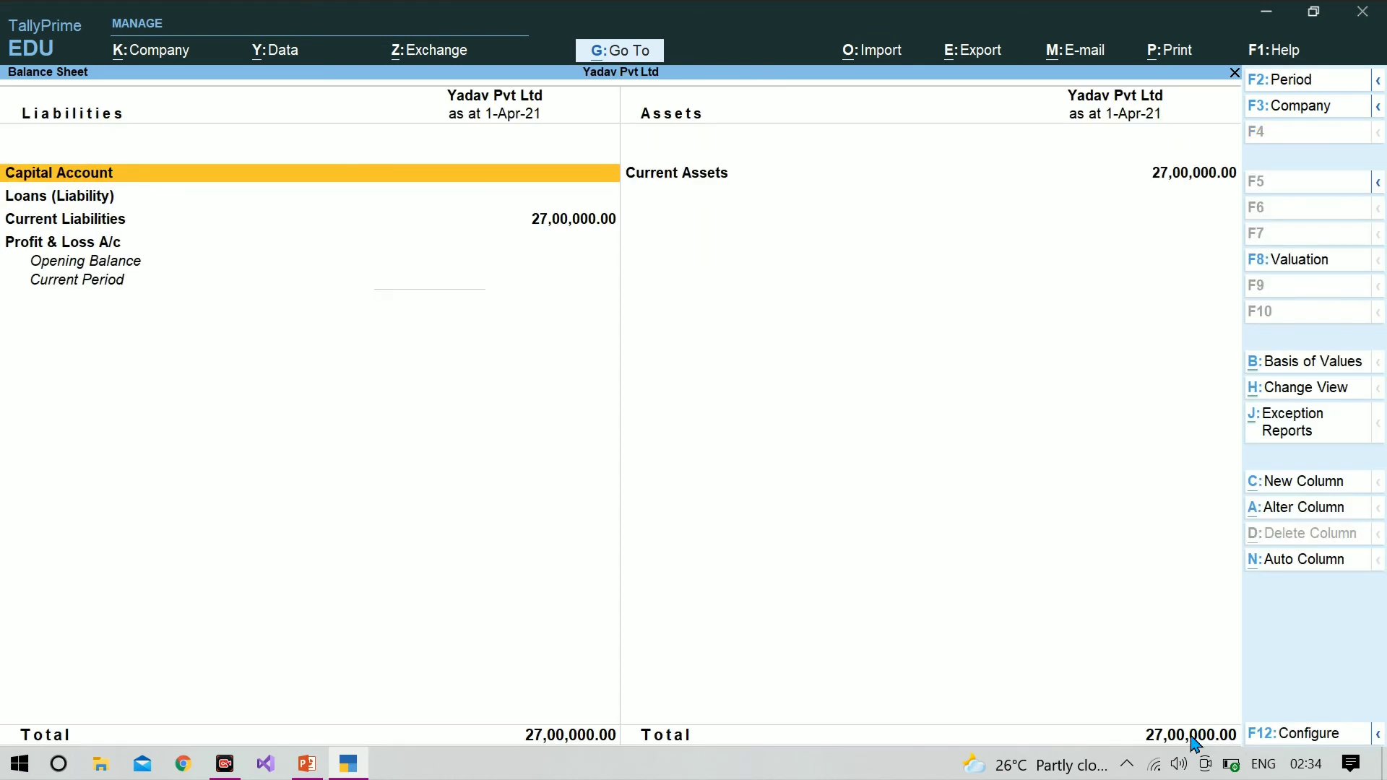
pyautogui.press('Down')
pyautogui.press('Down')
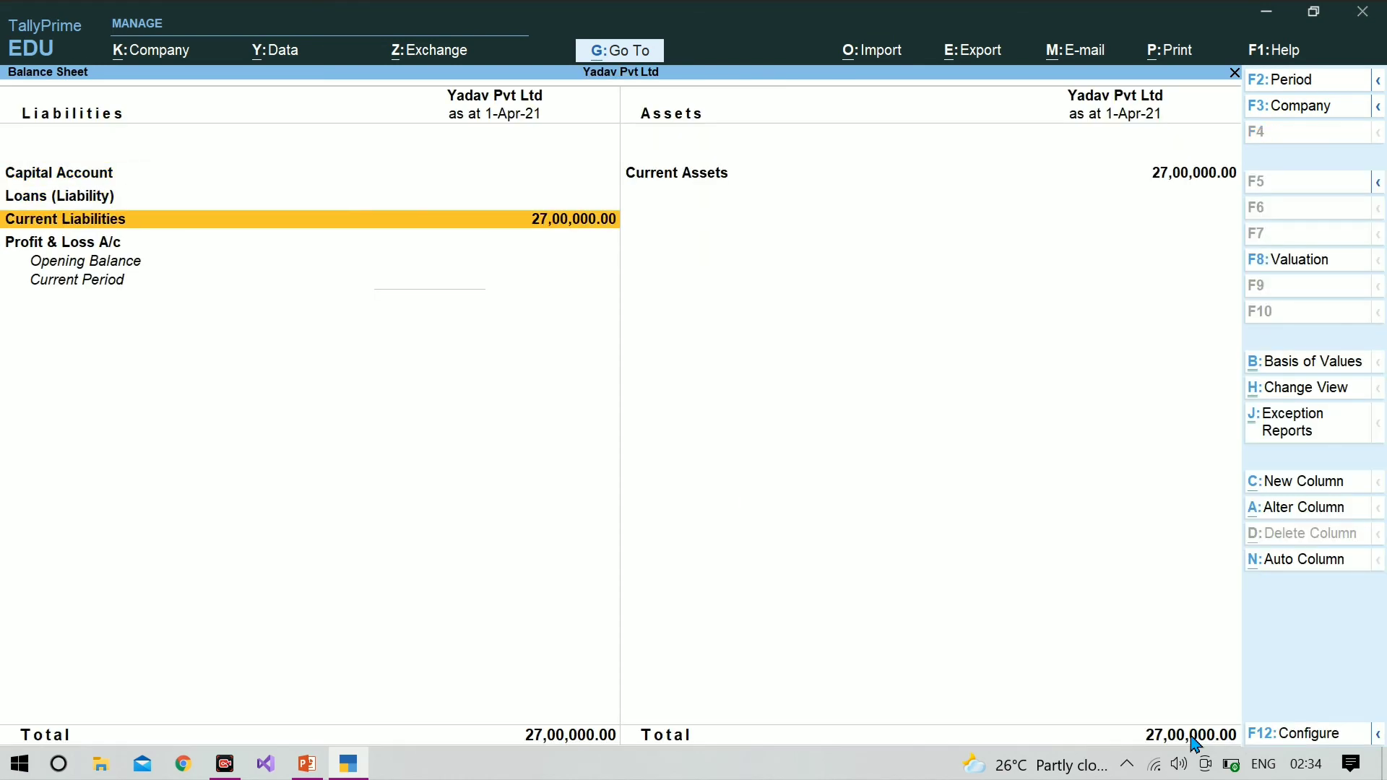
pyautogui.press('Return')
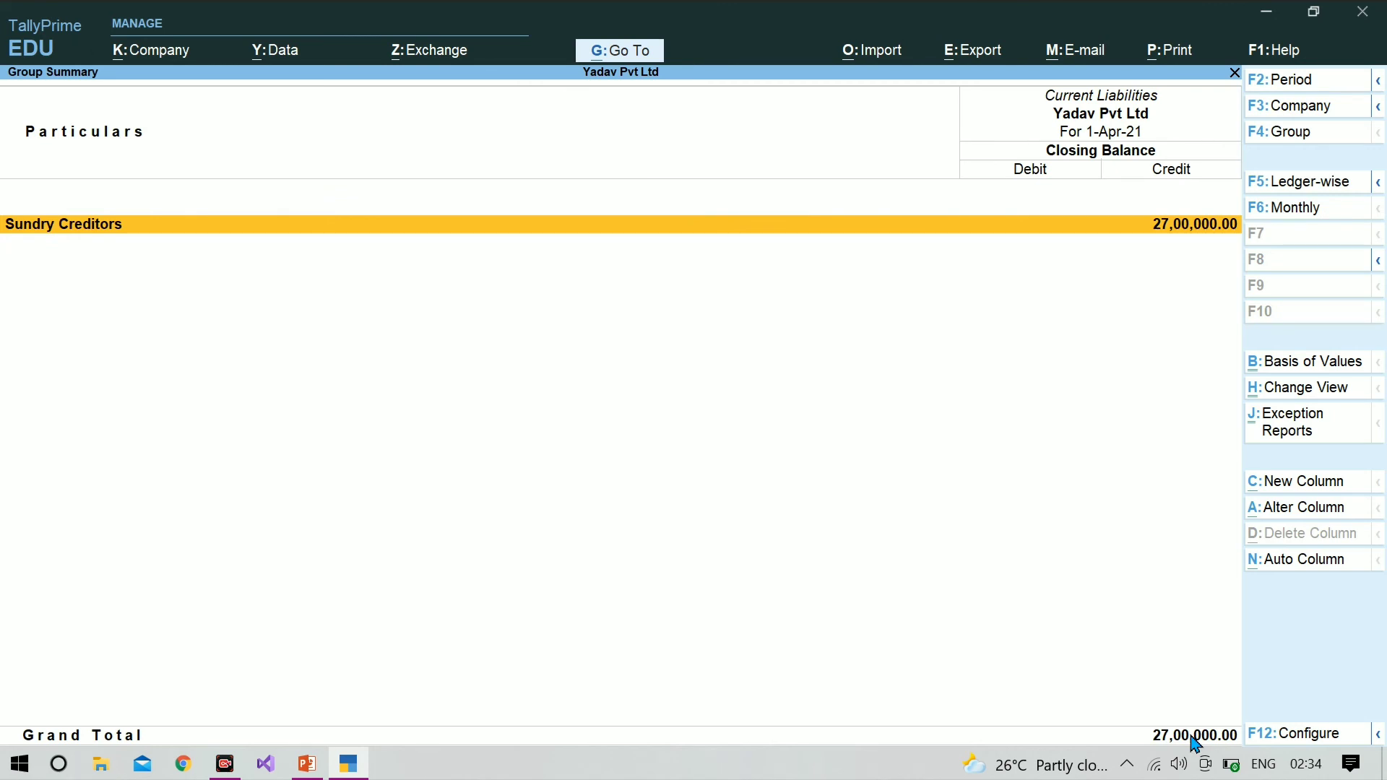
pyautogui.press('Return')
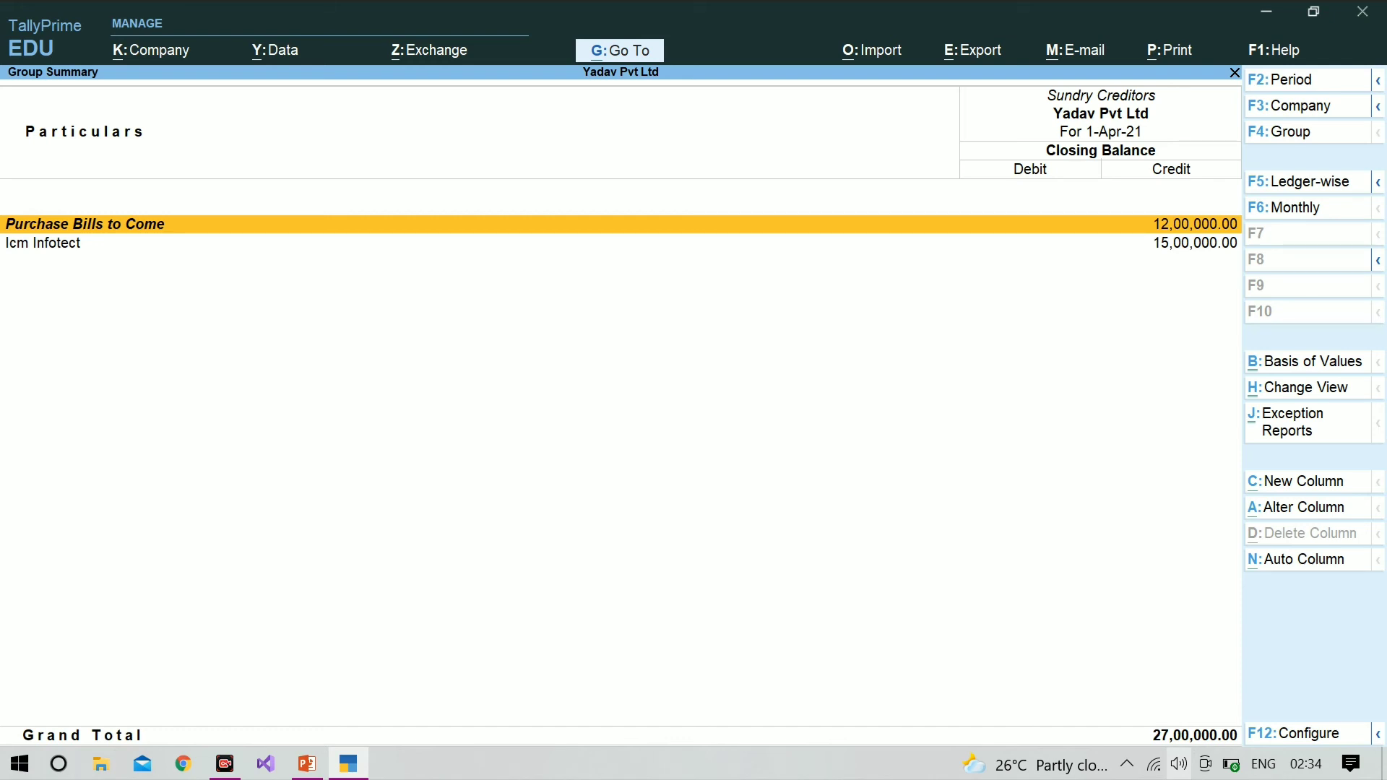
pyautogui.press('Escape')
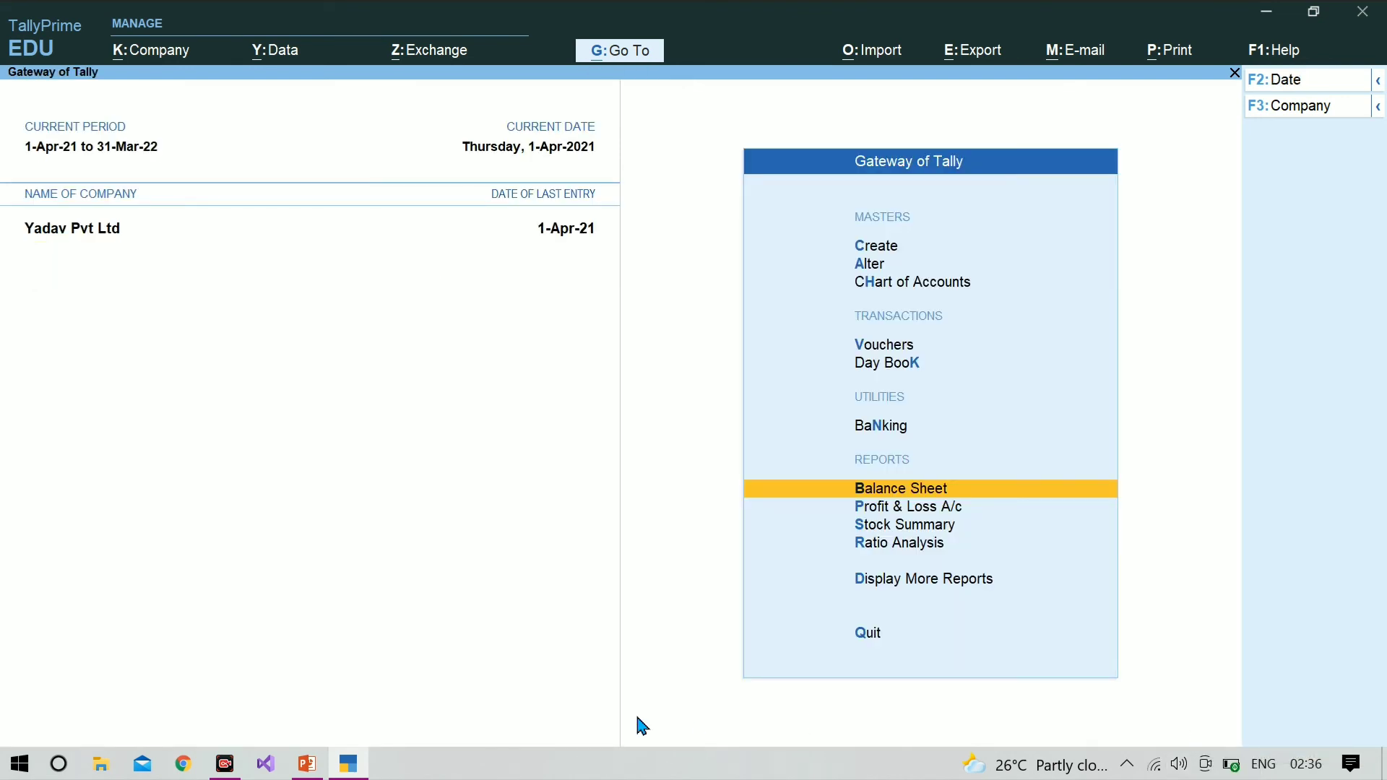
# Step: Switch to PowerPoint to review the remaining points of the purchase order example, and return to TallyPrime
pyautogui.click(311, 770)
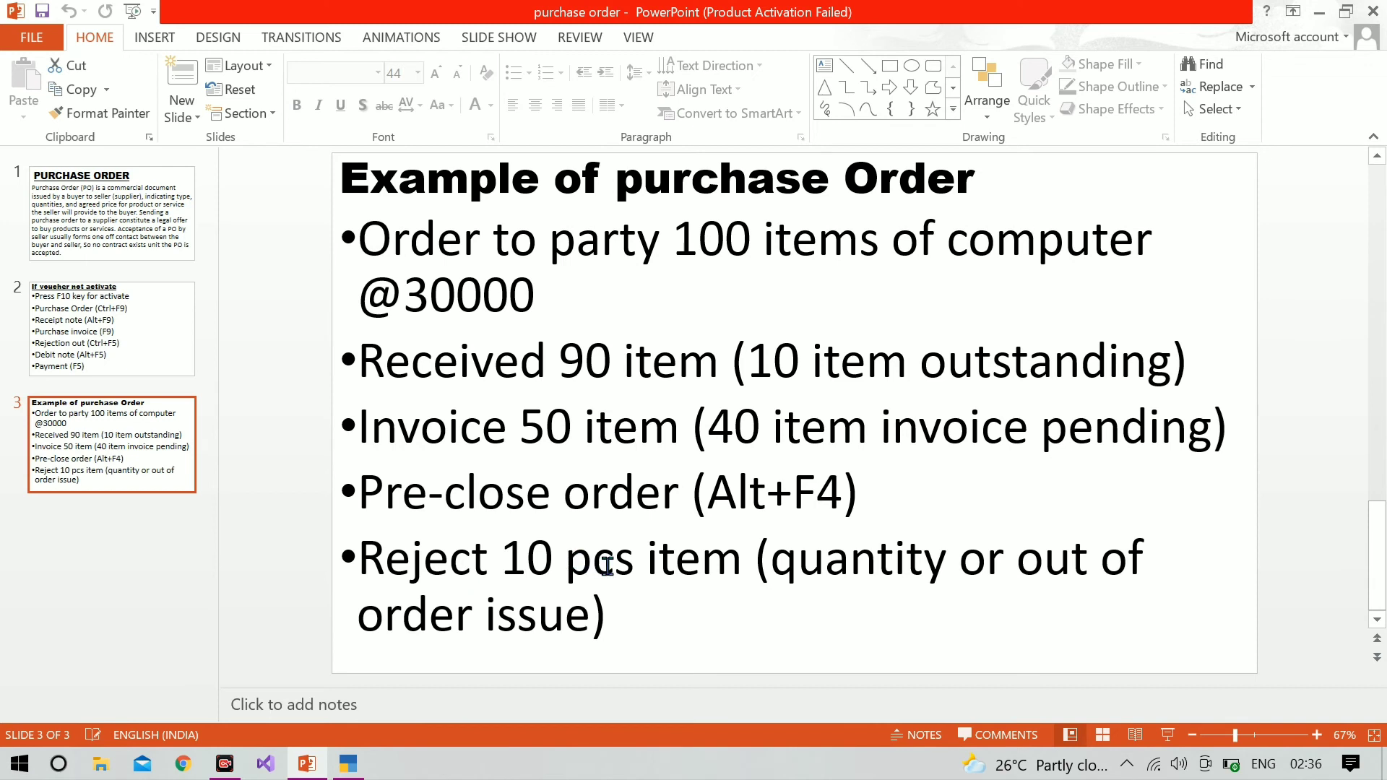
pyautogui.click(363, 773)
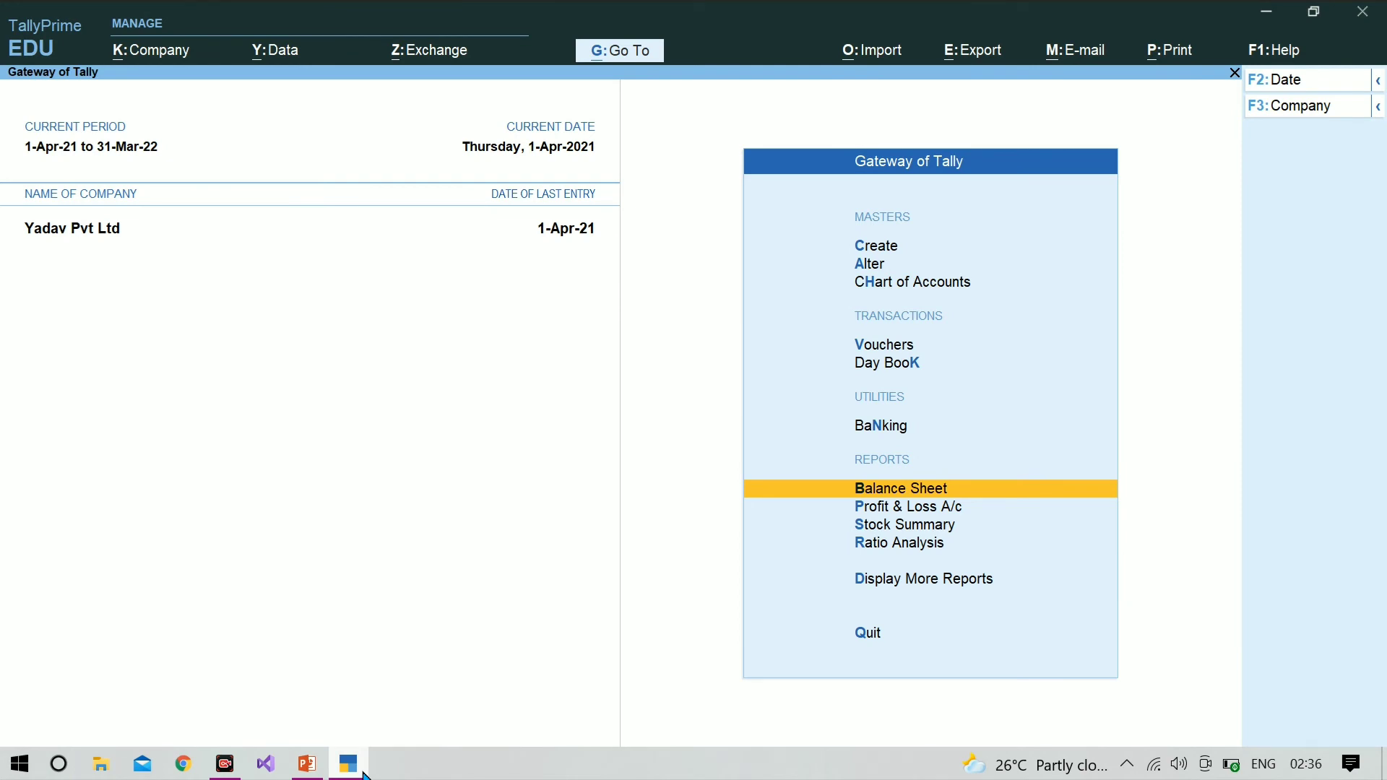
# Step: From voucher entry, show the inactive voucher types and activate the Rejections Out voucher
pyautogui.press('F9')
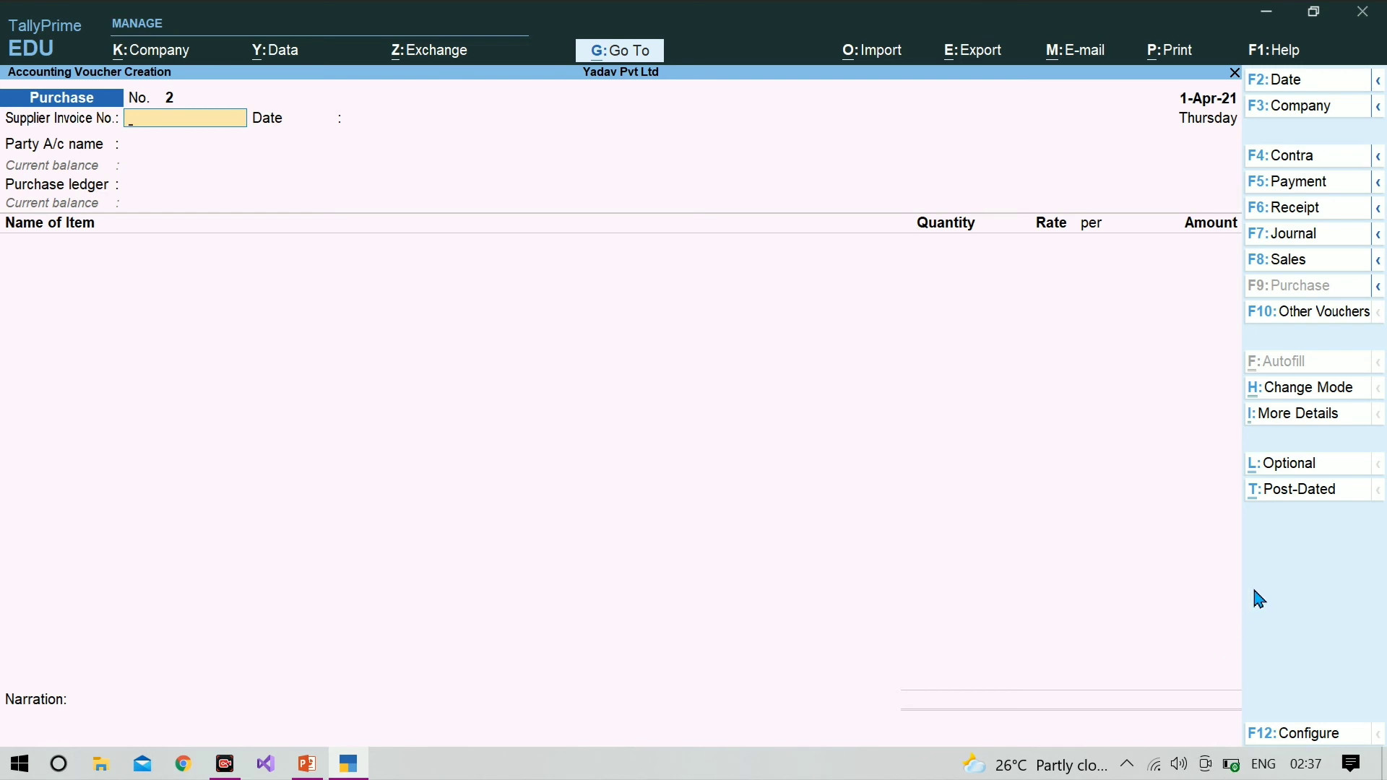
pyautogui.click(1343, 329)
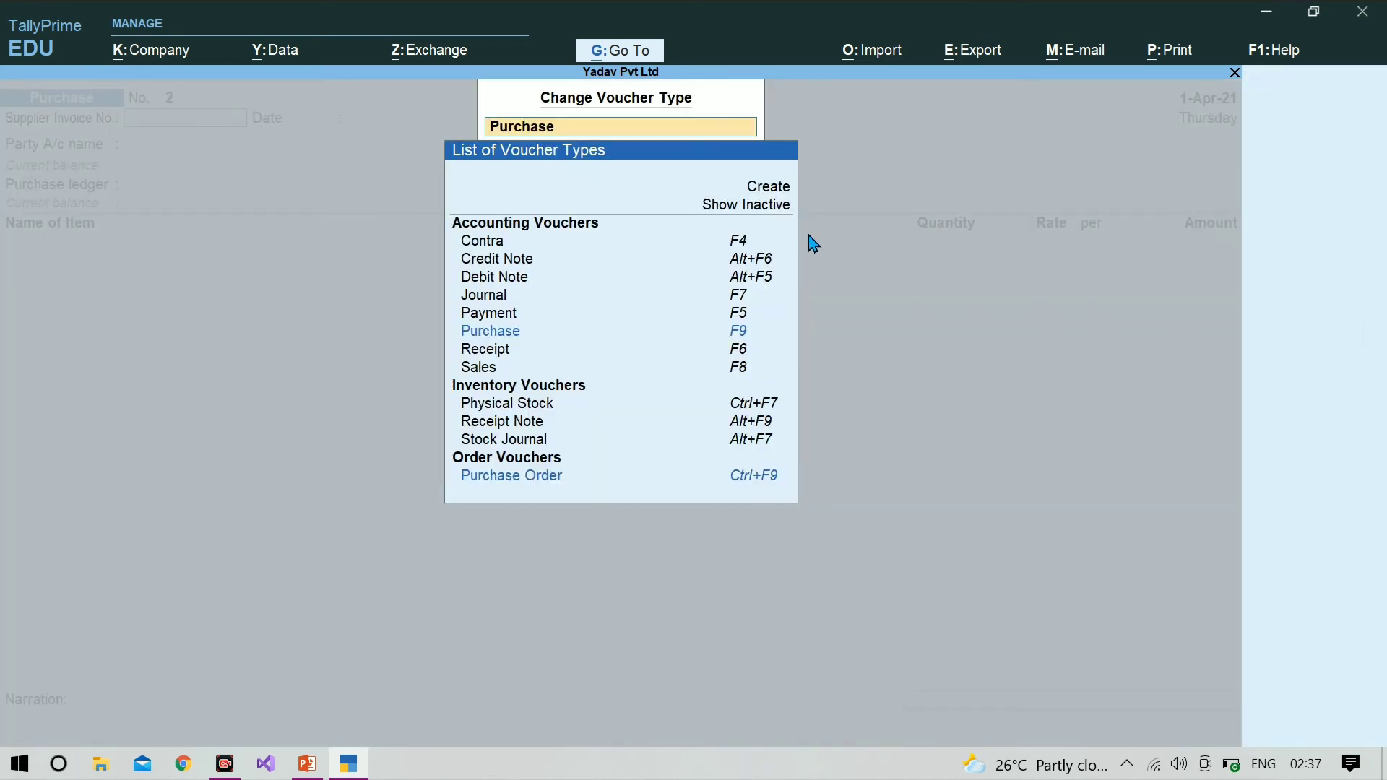
pyautogui.click(771, 208)
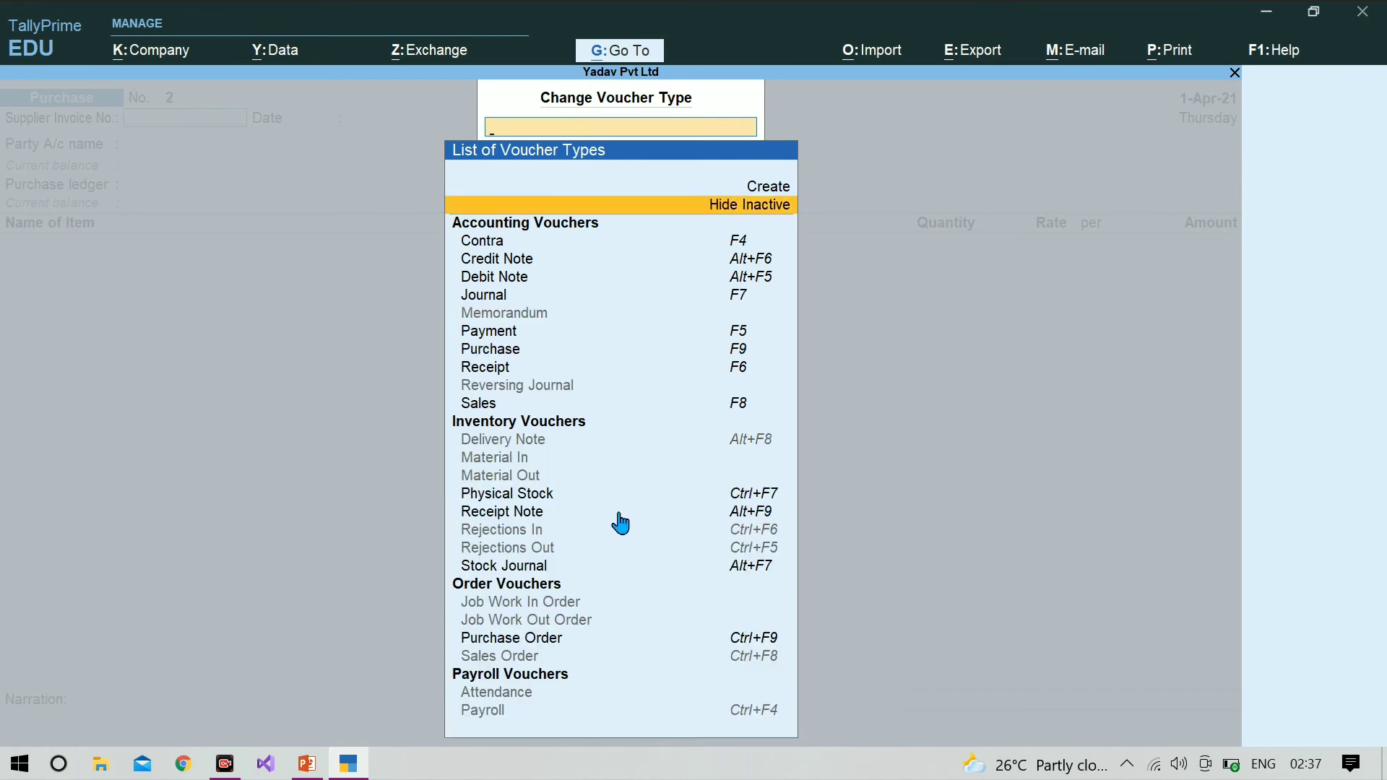
pyautogui.click(577, 552)
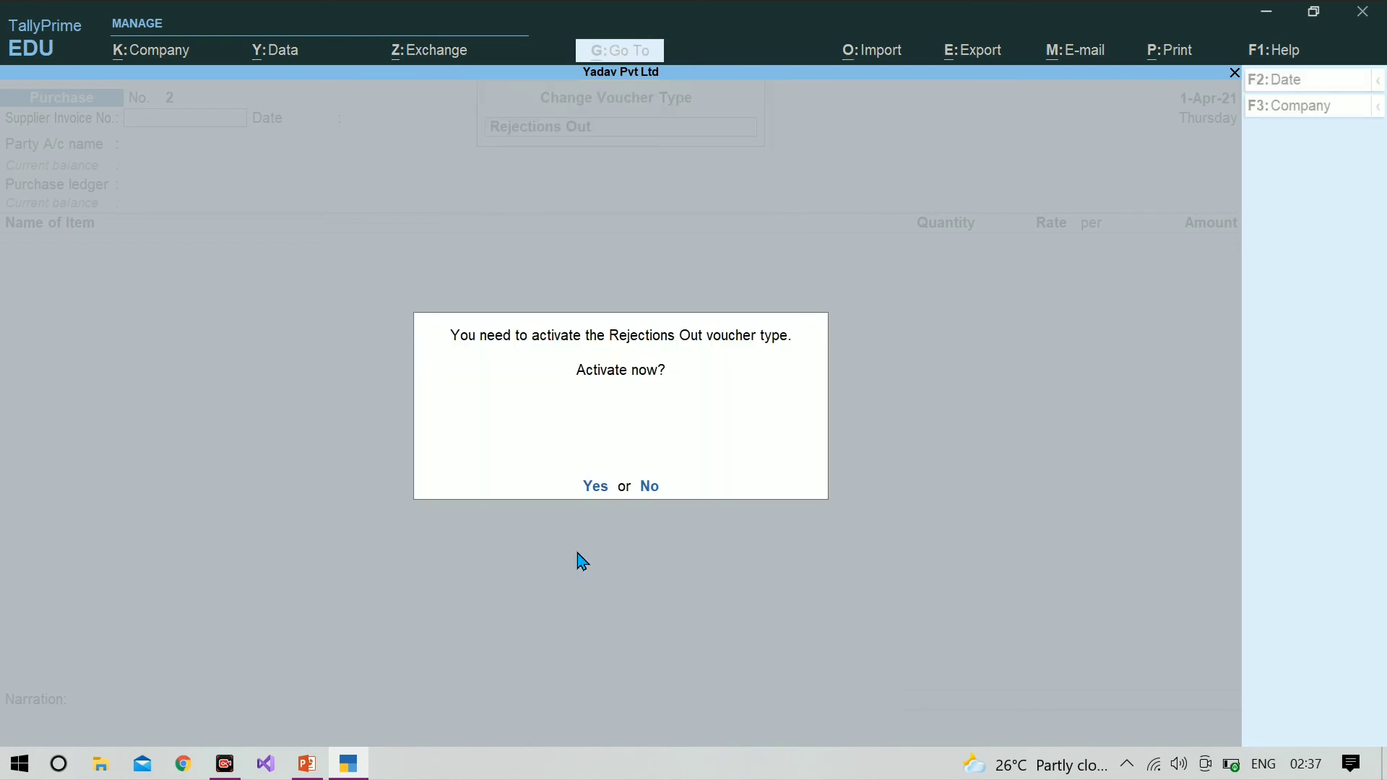
pyautogui.click(603, 493)
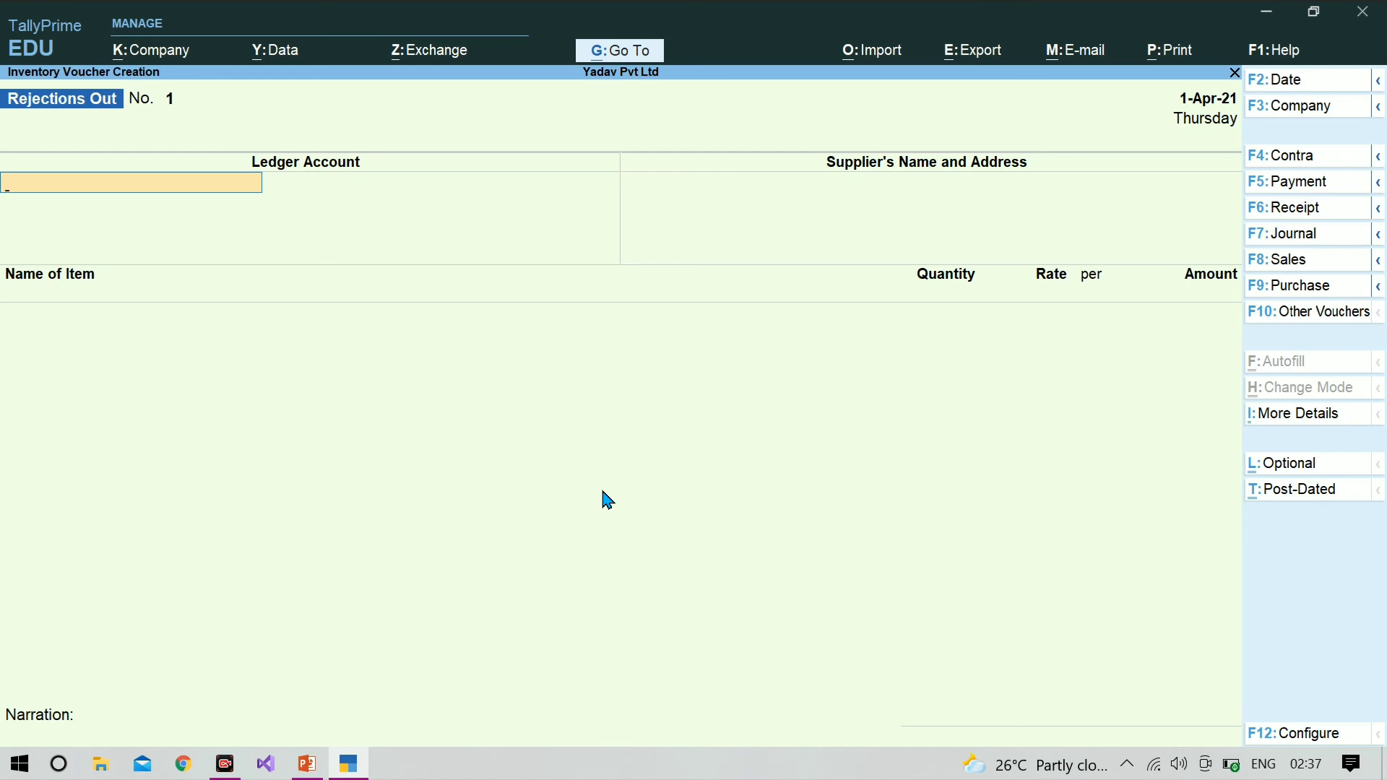
# Step: Choose Icm Infotect as the Rejections Out ledger account and supplier, leaving the address blank
pyautogui.write('H')
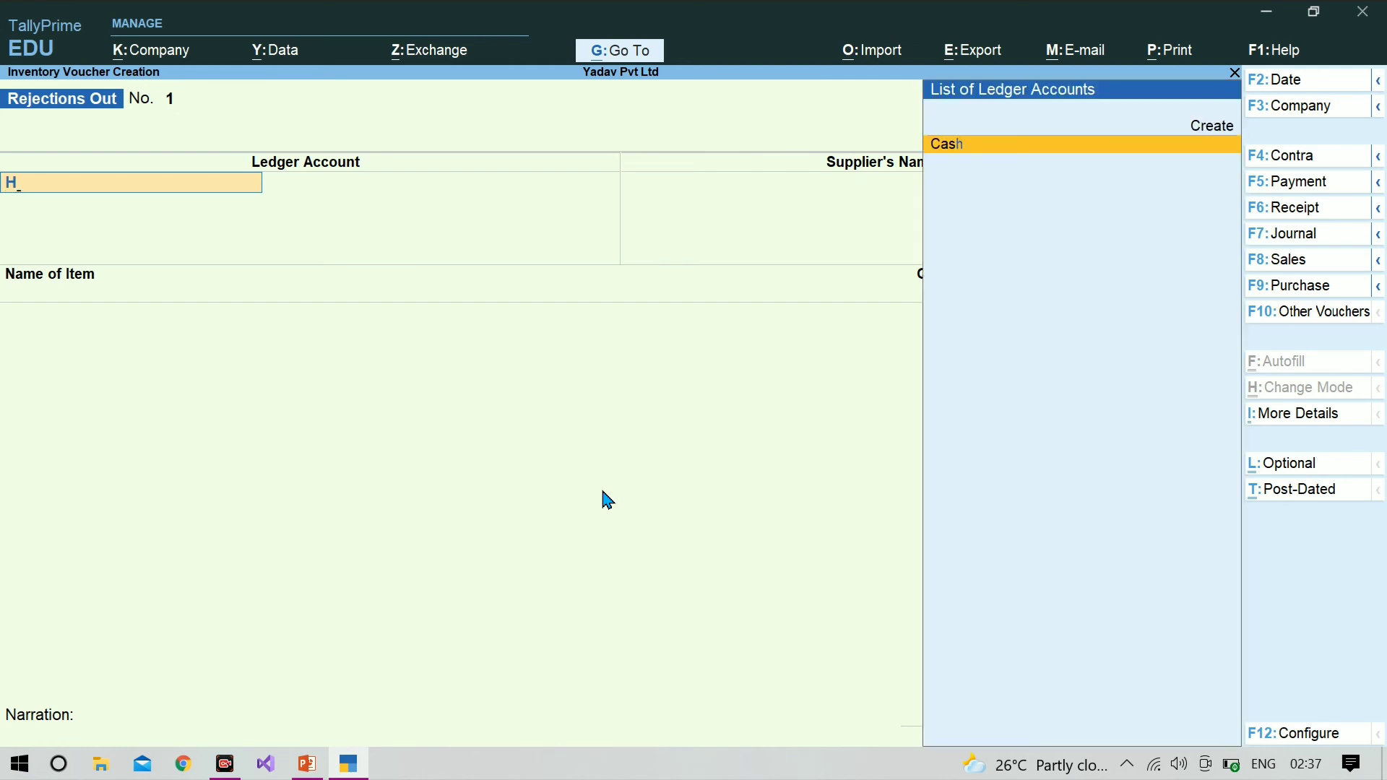
pyautogui.press('BackSpace')
pyautogui.press('Down')
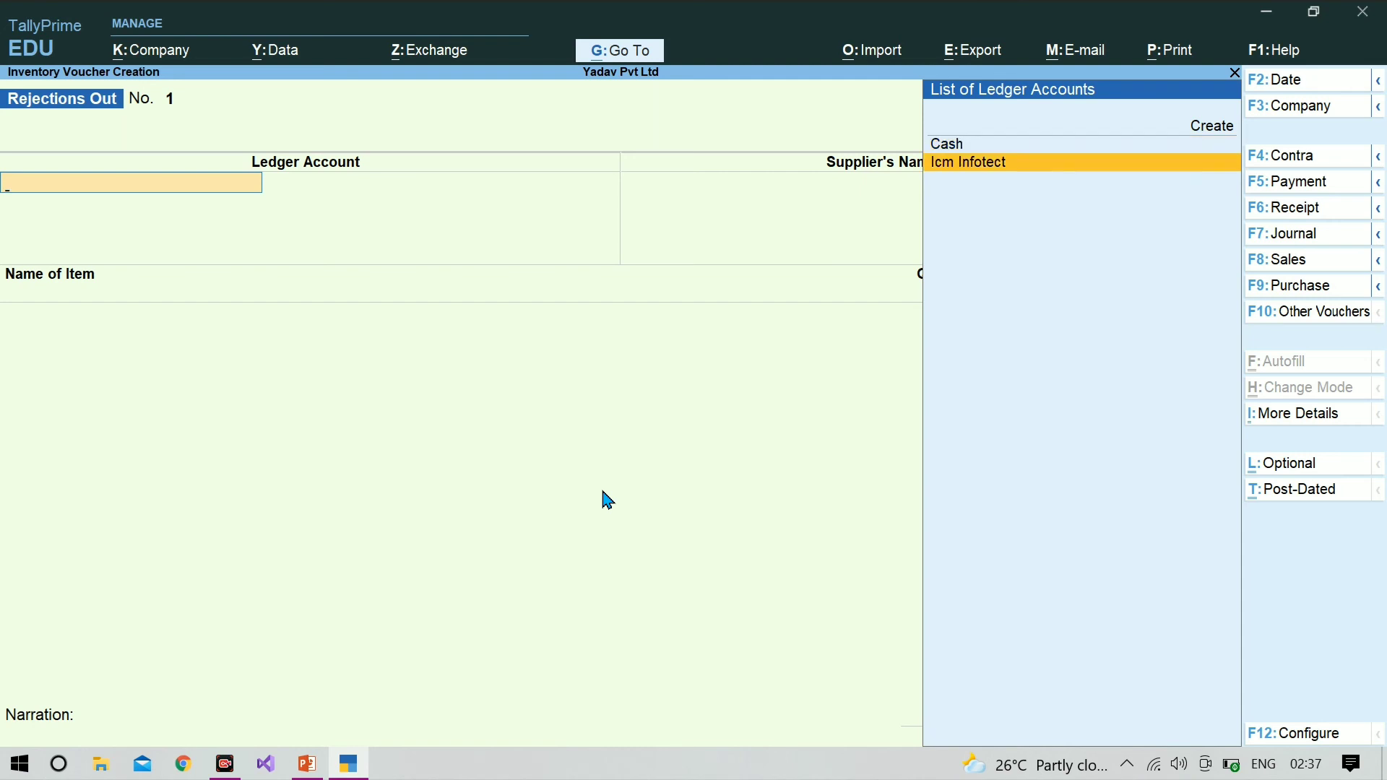
pyautogui.press('Return')
pyautogui.press('Return')
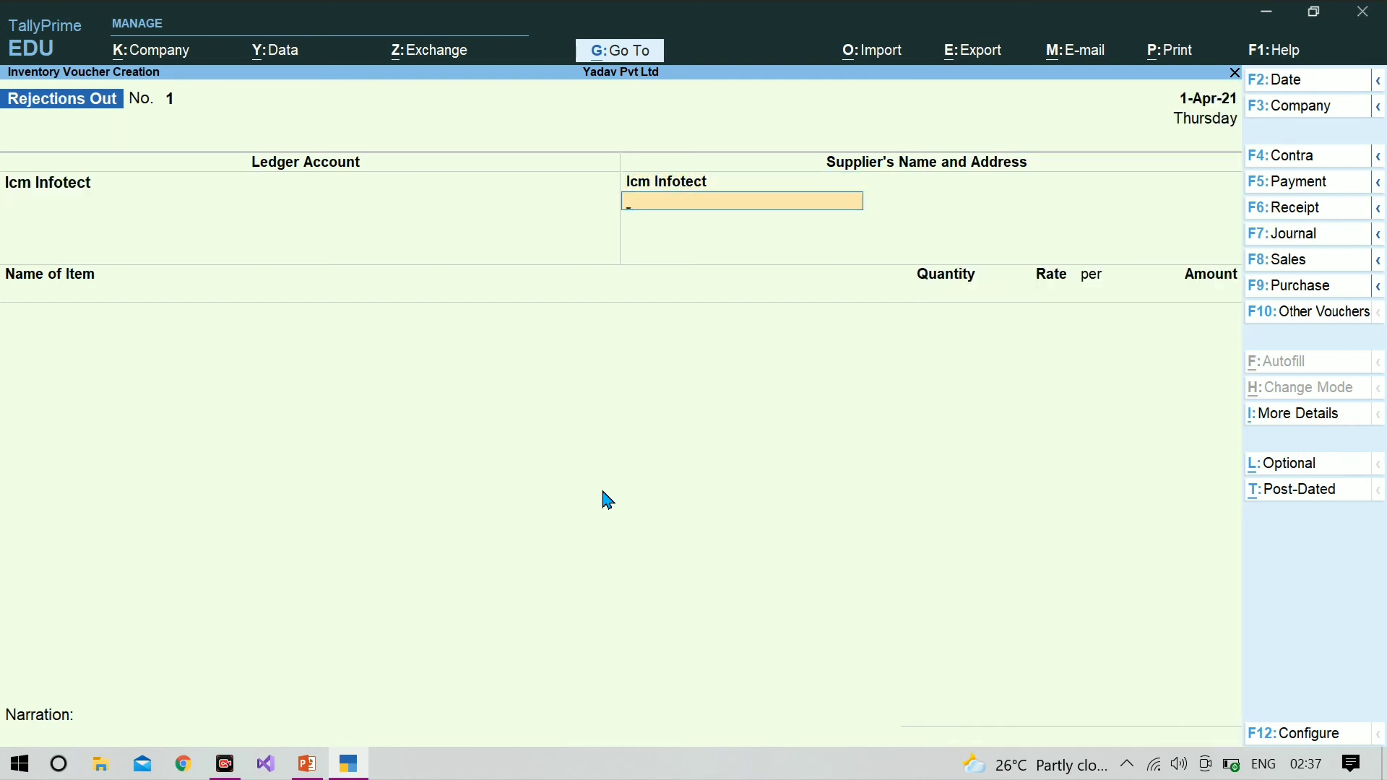
pyautogui.press('Return')
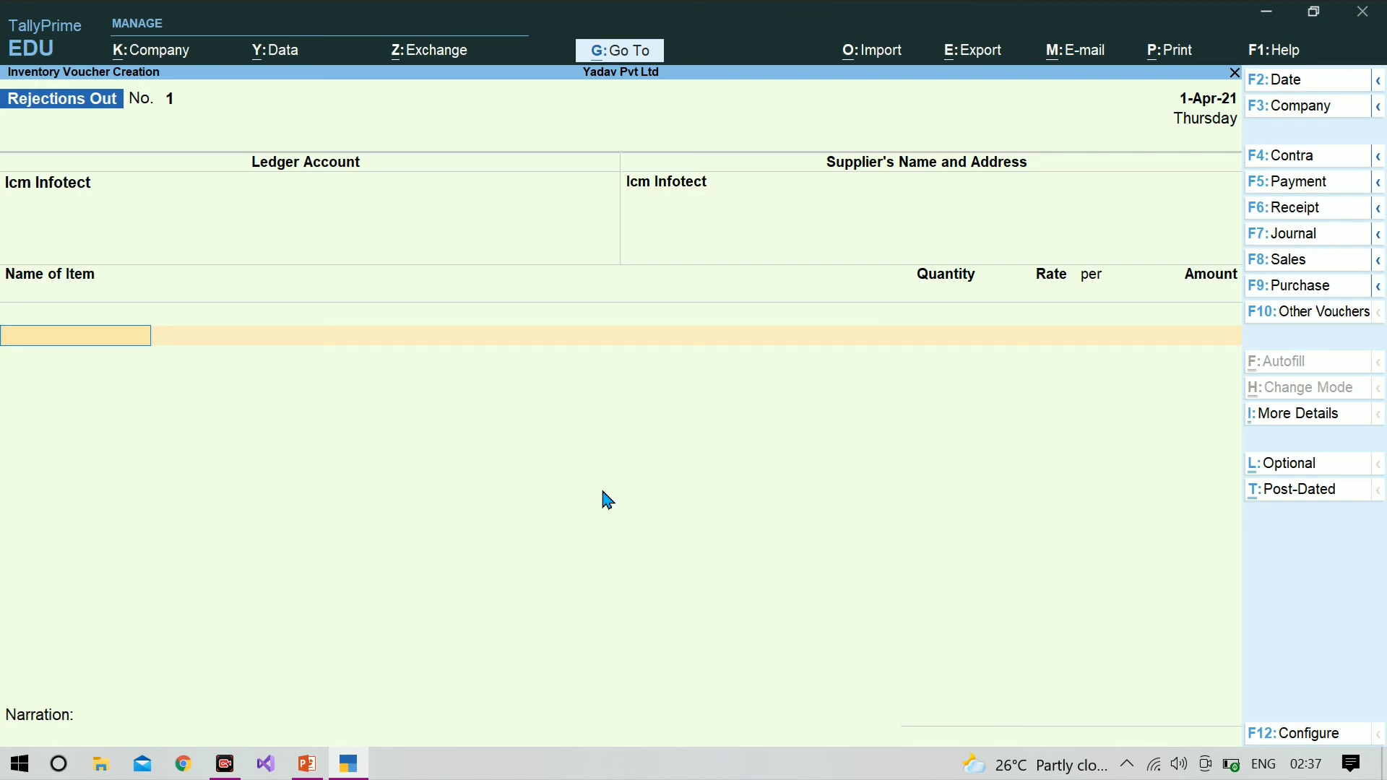
# Step: Add Computer as the rejected item and link it to tracking number 288
pyautogui.write('C')
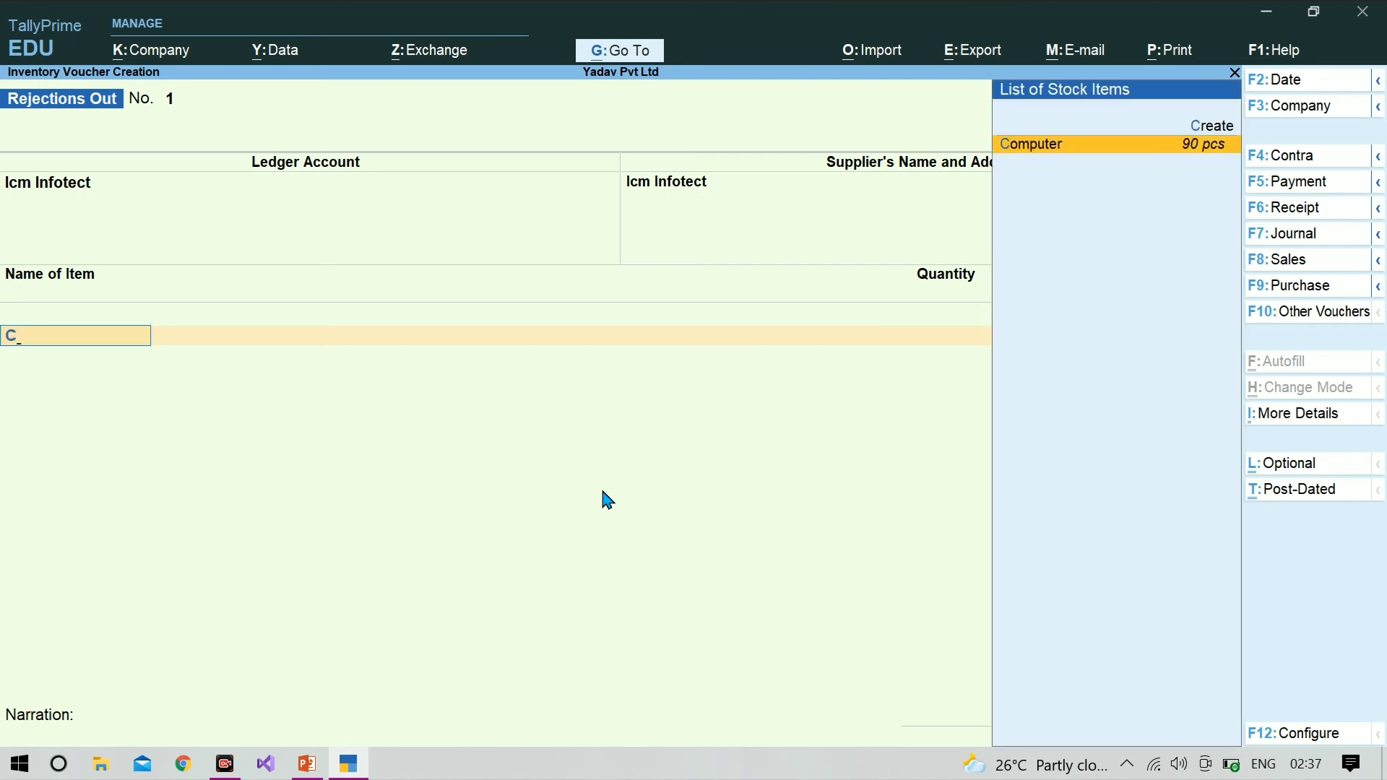
pyautogui.press('Return')
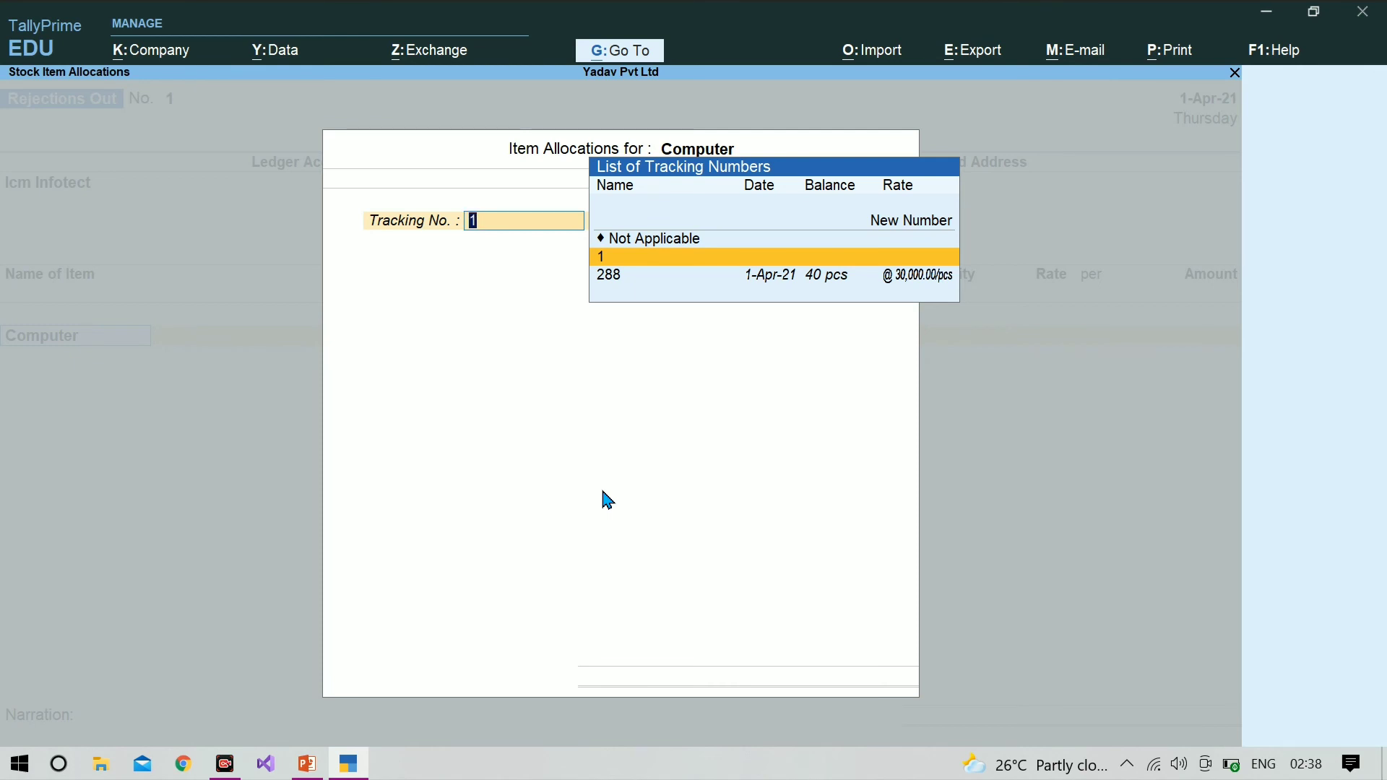
pyautogui.press('Down')
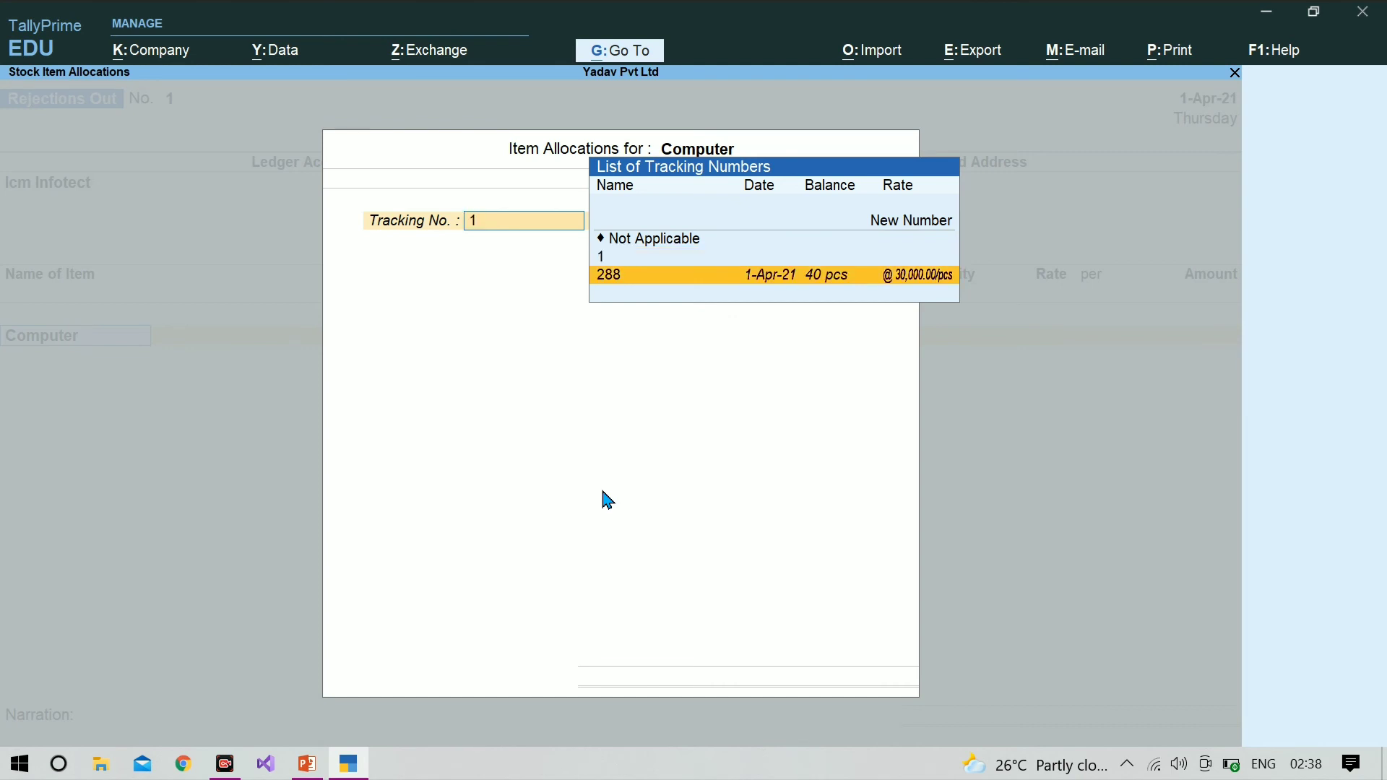
pyautogui.press('Return')
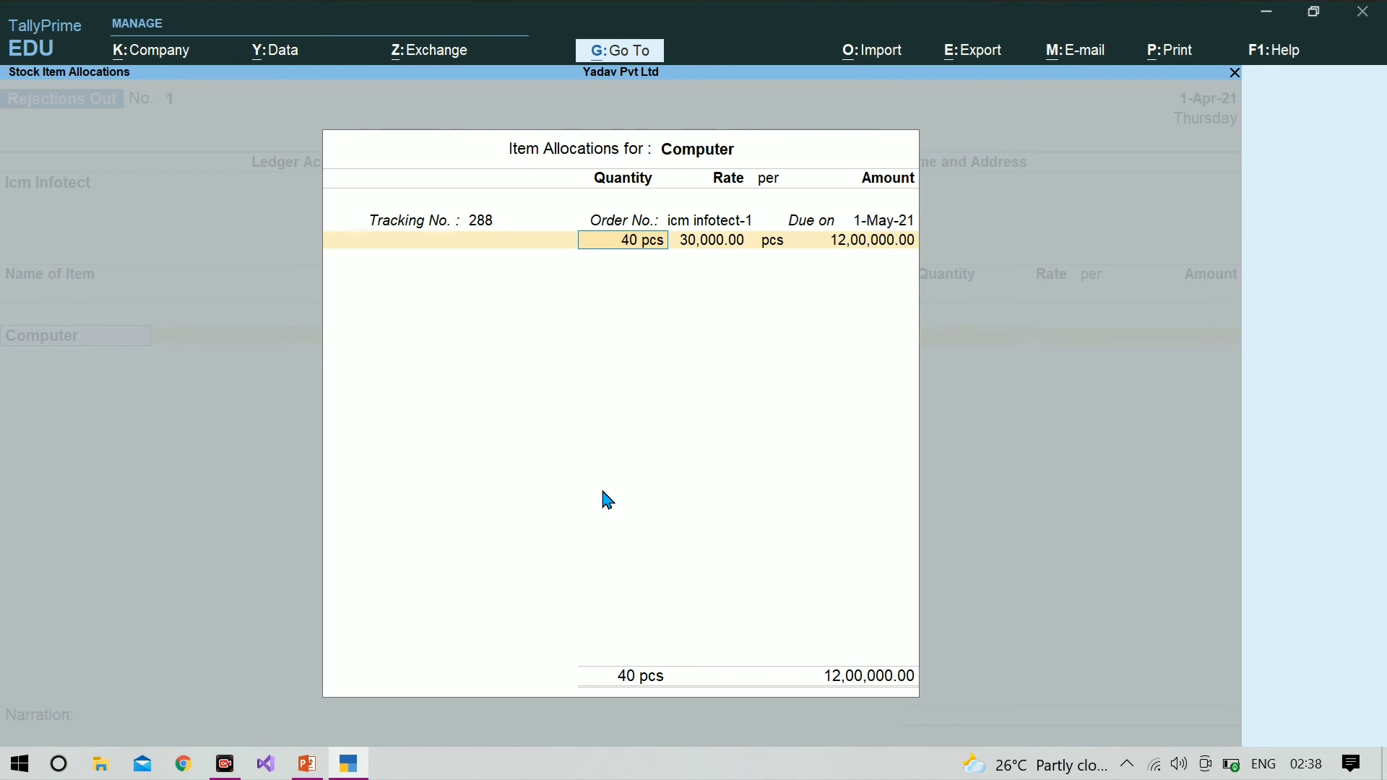
# Step: Set the rejected Computer quantity to 10 pcs at a rate of 30,000 and finish the item allocation
pyautogui.write('10')
pyautogui.press('Return')
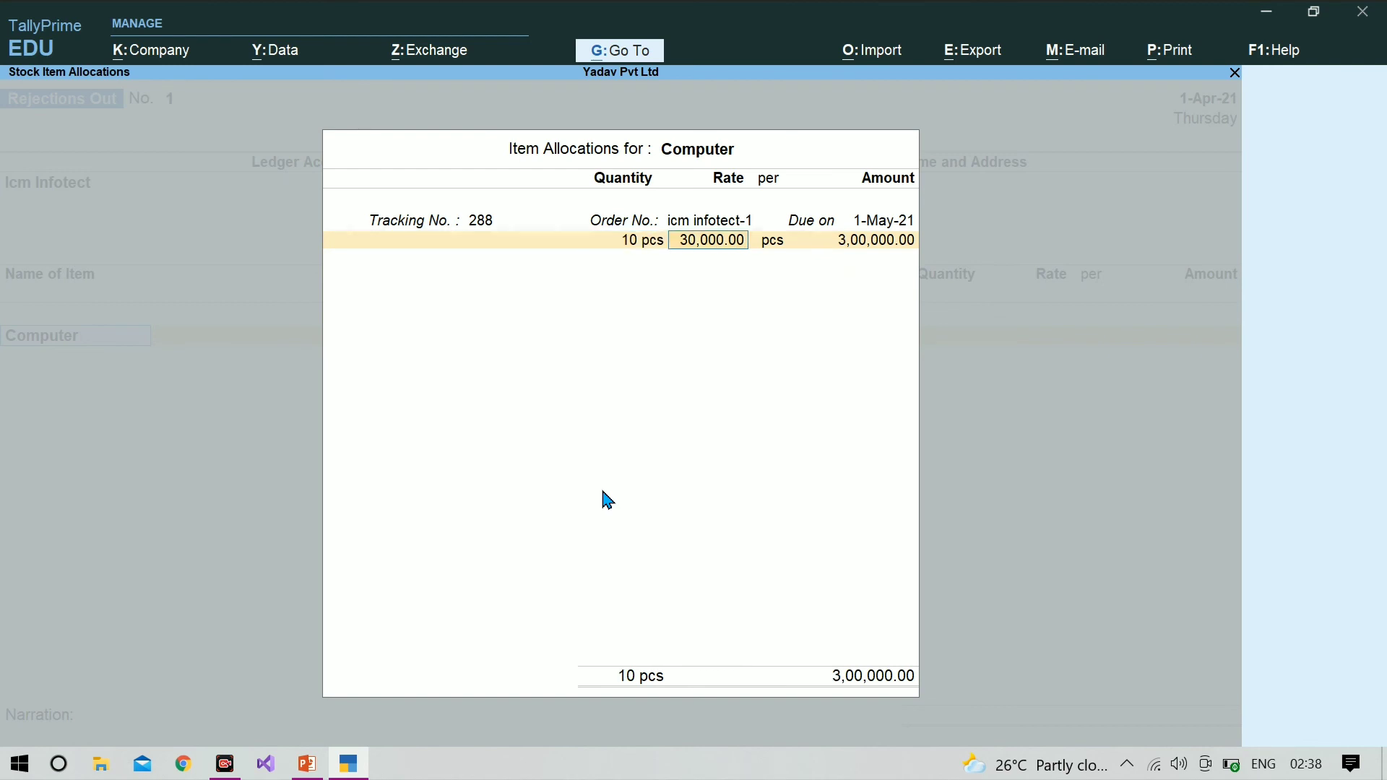
pyautogui.press('Return')
pyautogui.press('Return')
pyautogui.press('Return')
# Step: Save the Rejections Out voucher without a narration and leave voucher entry for the Gateway of Tally
pyautogui.press('Return')
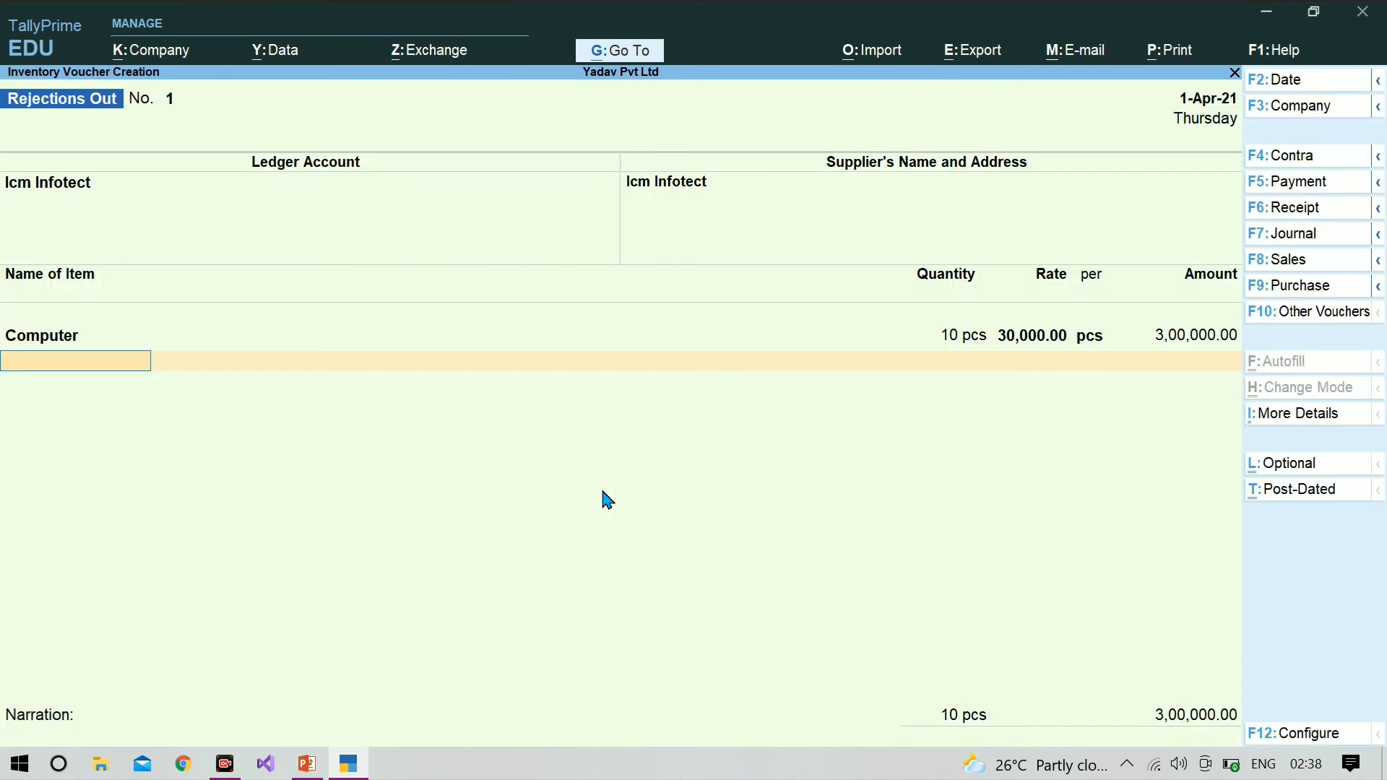
pyautogui.press('Return')
pyautogui.press('Return')
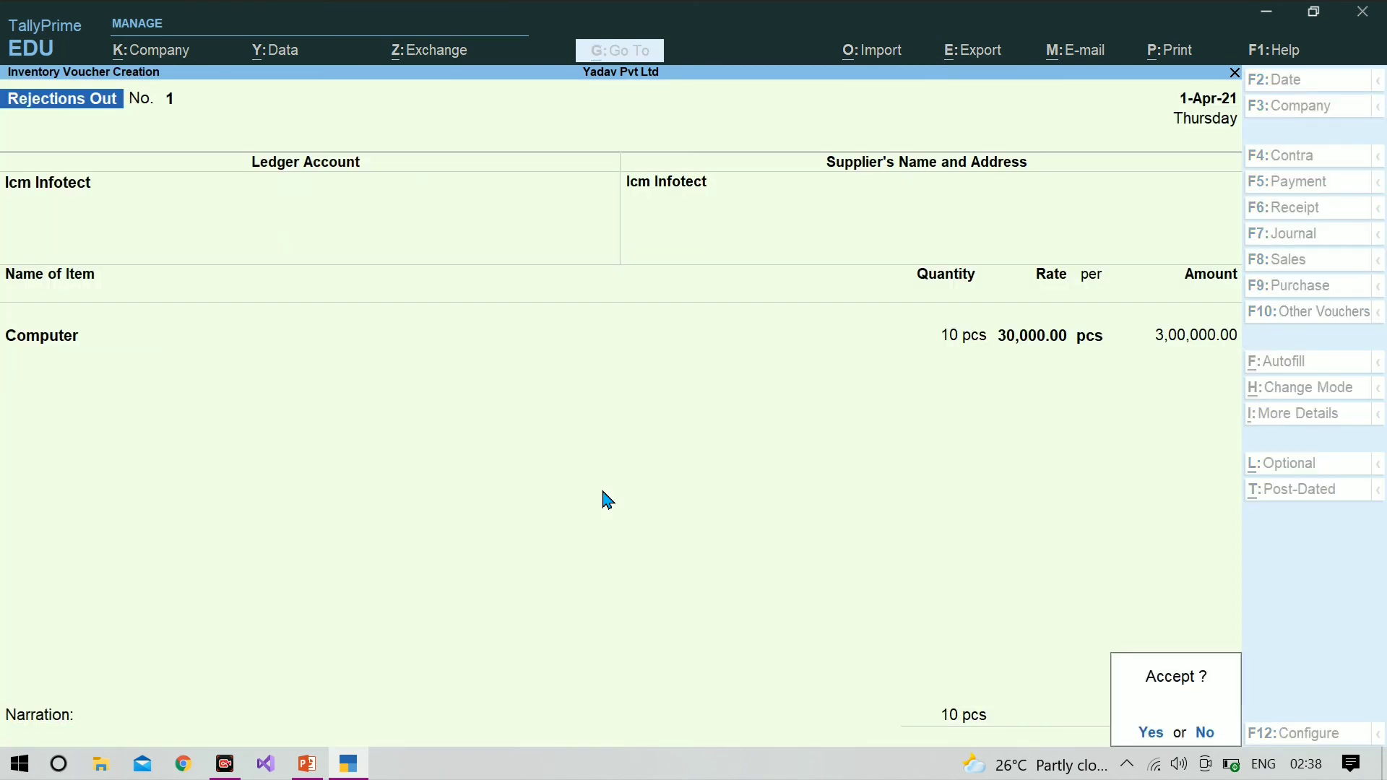
pyautogui.press('Return')
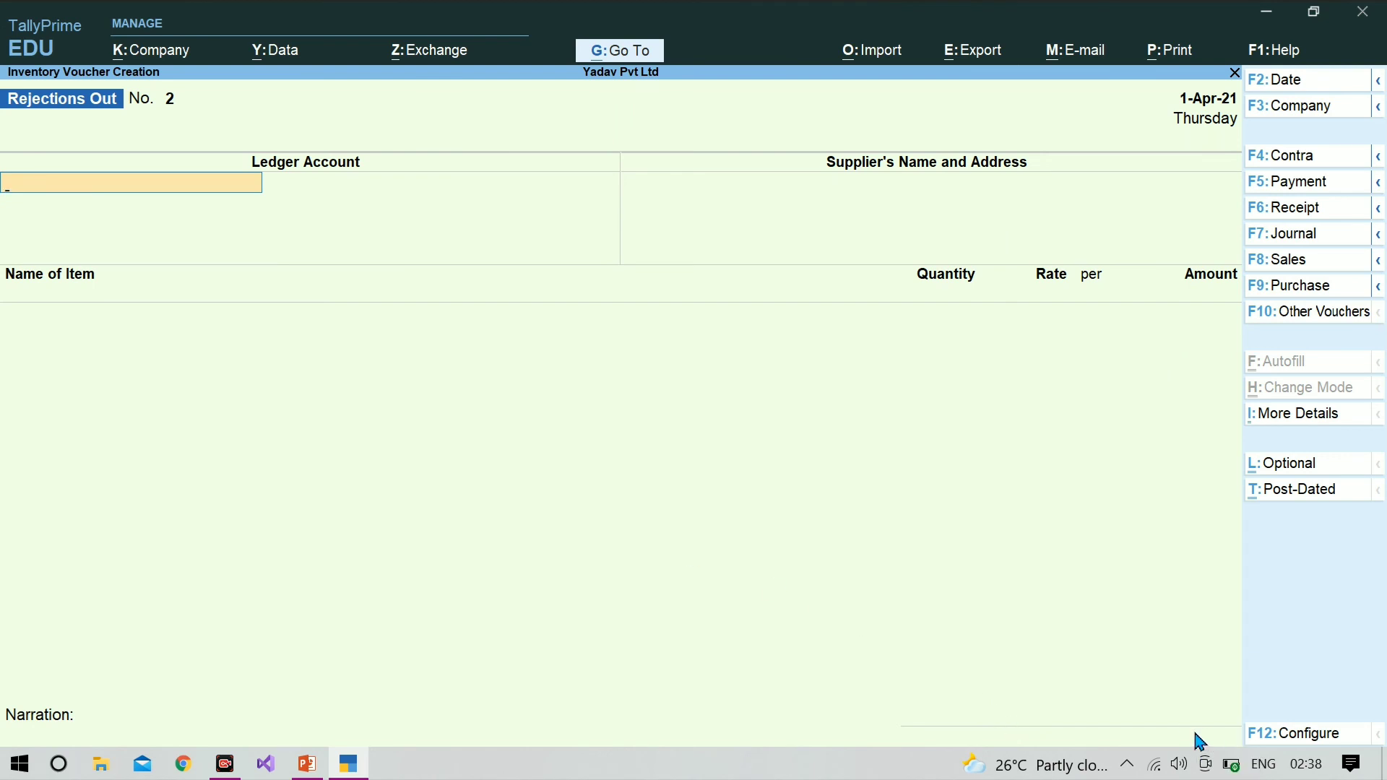
pyautogui.press('Escape')
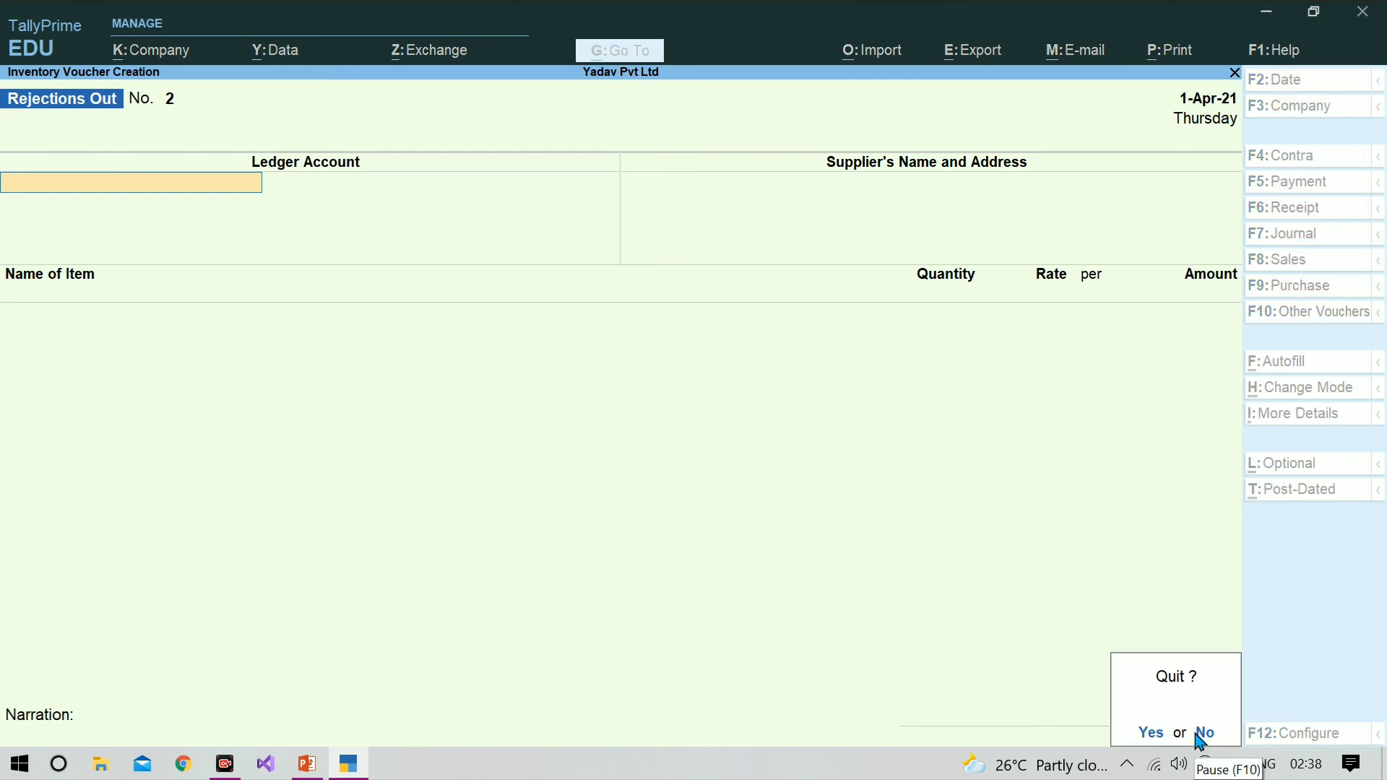
pyautogui.press('Return')
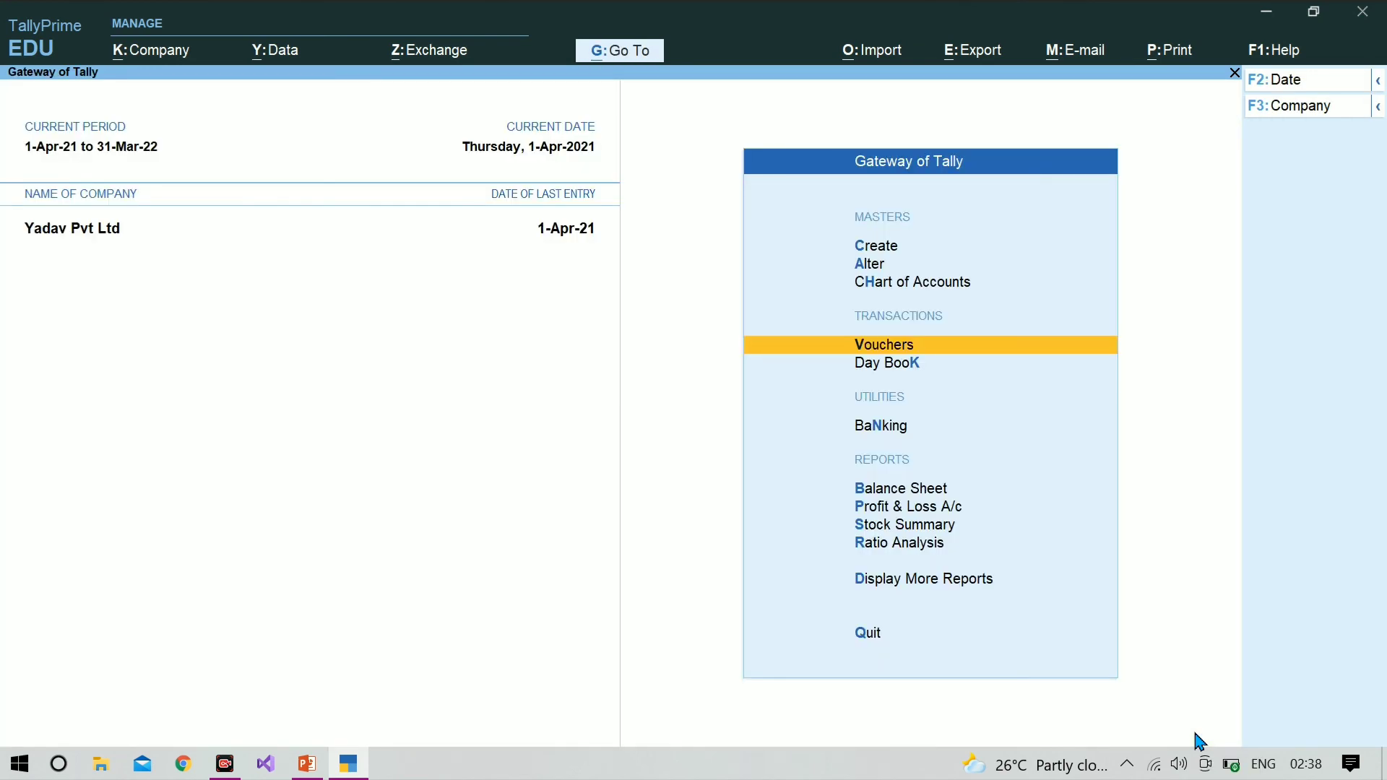
# Step: Open the Balance Sheet and drill down into Current Liabilities
pyautogui.press('Down')
pyautogui.press('Down')
pyautogui.press('Down')
pyautogui.press('Down')
pyautogui.press('Up')
pyautogui.press('Return')
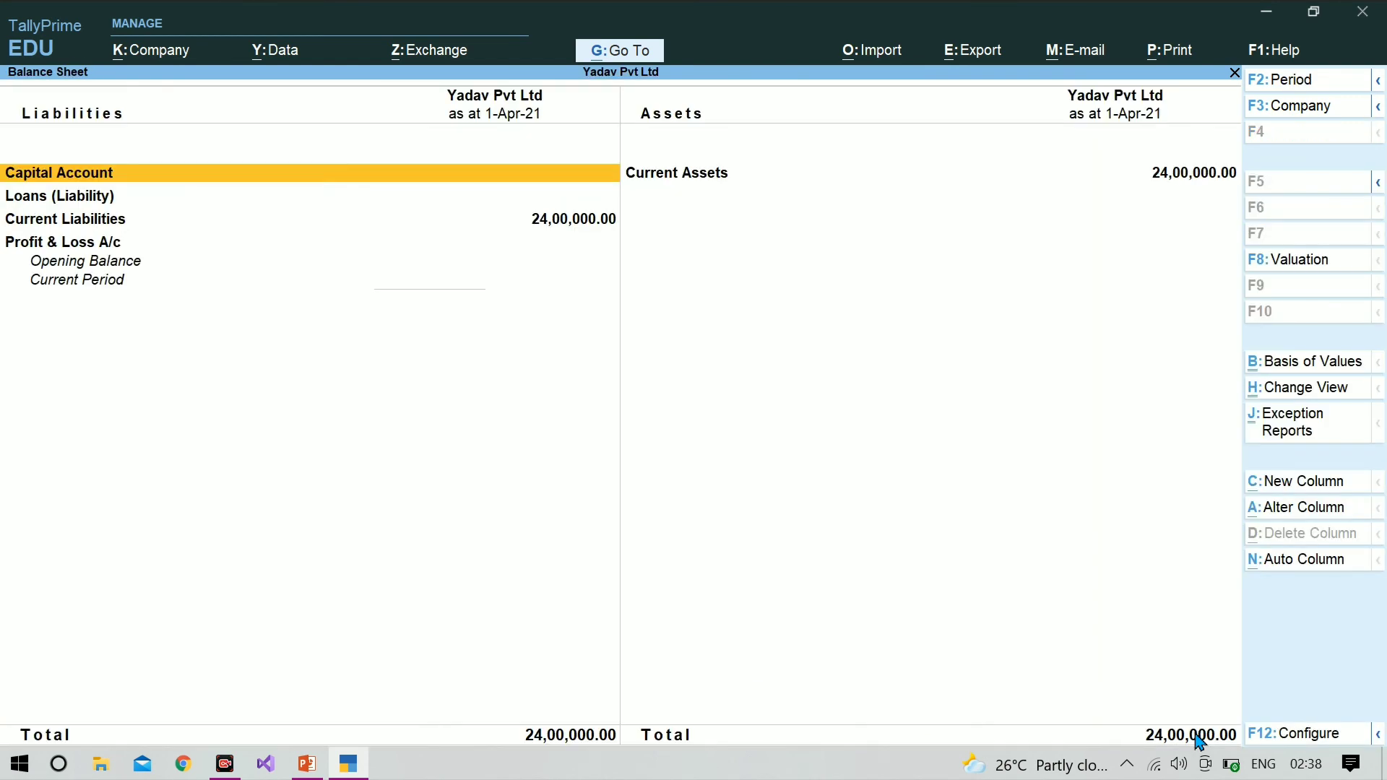
pyautogui.press('Down')
pyautogui.press('Down')
pyautogui.press('Return')
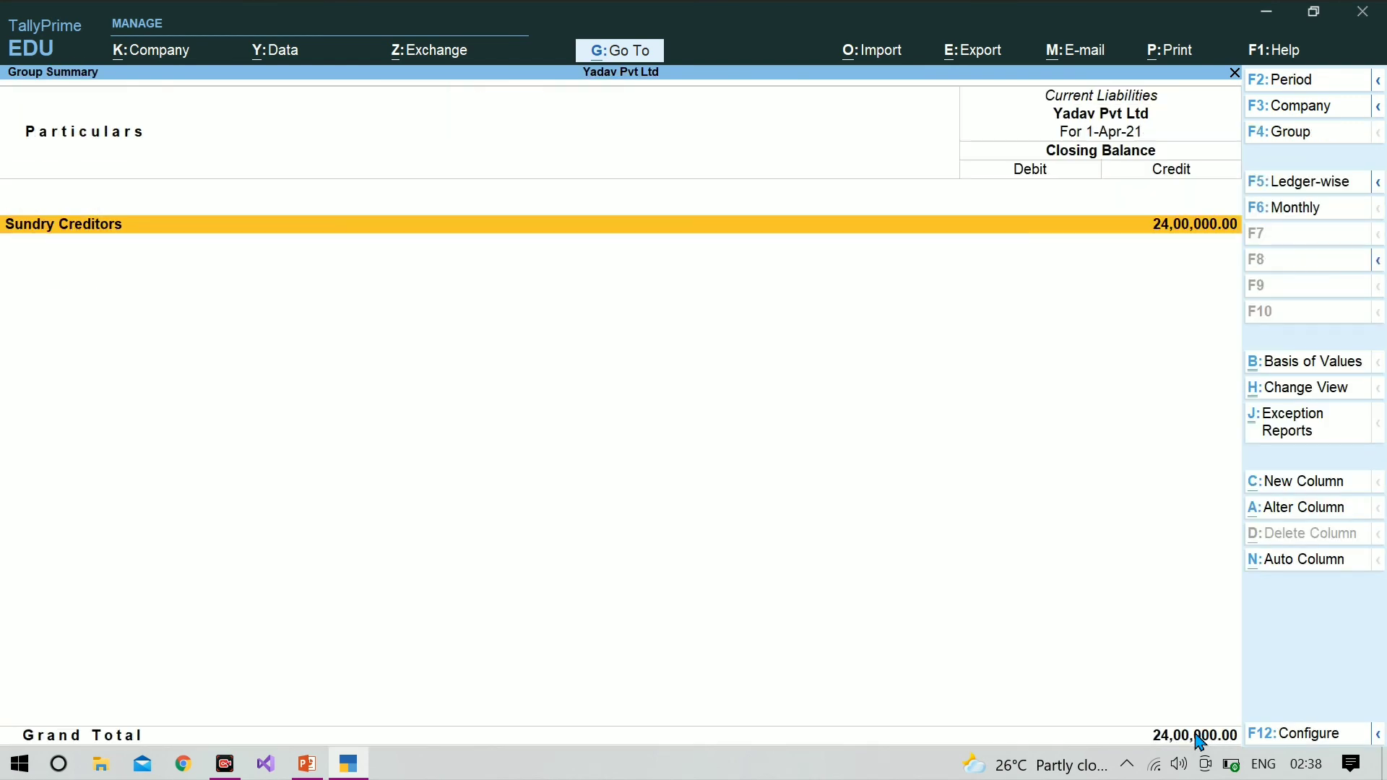
# Step: Examine Purchase Bills to Come under Sundry Creditors, and return to the Gateway of Tally
pyautogui.press('Return')
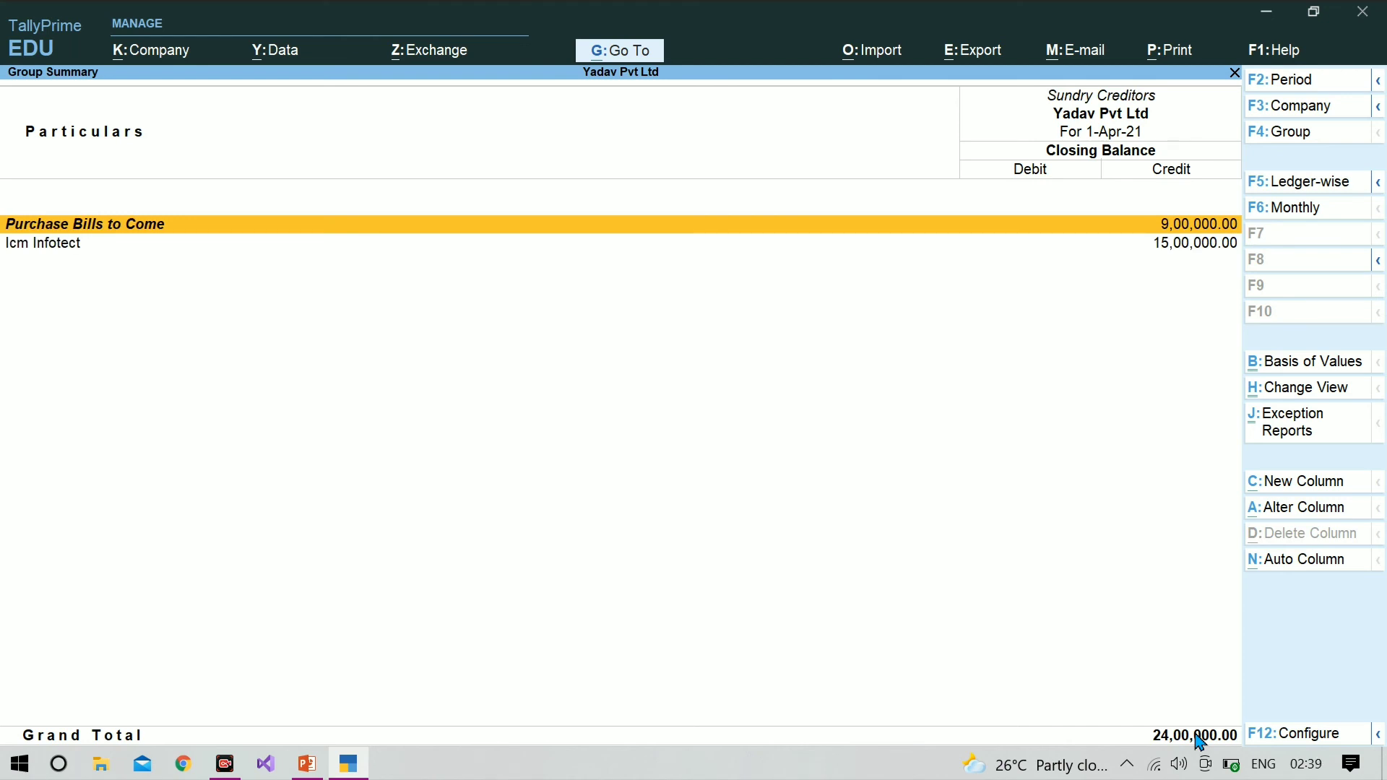
pyautogui.press('Return')
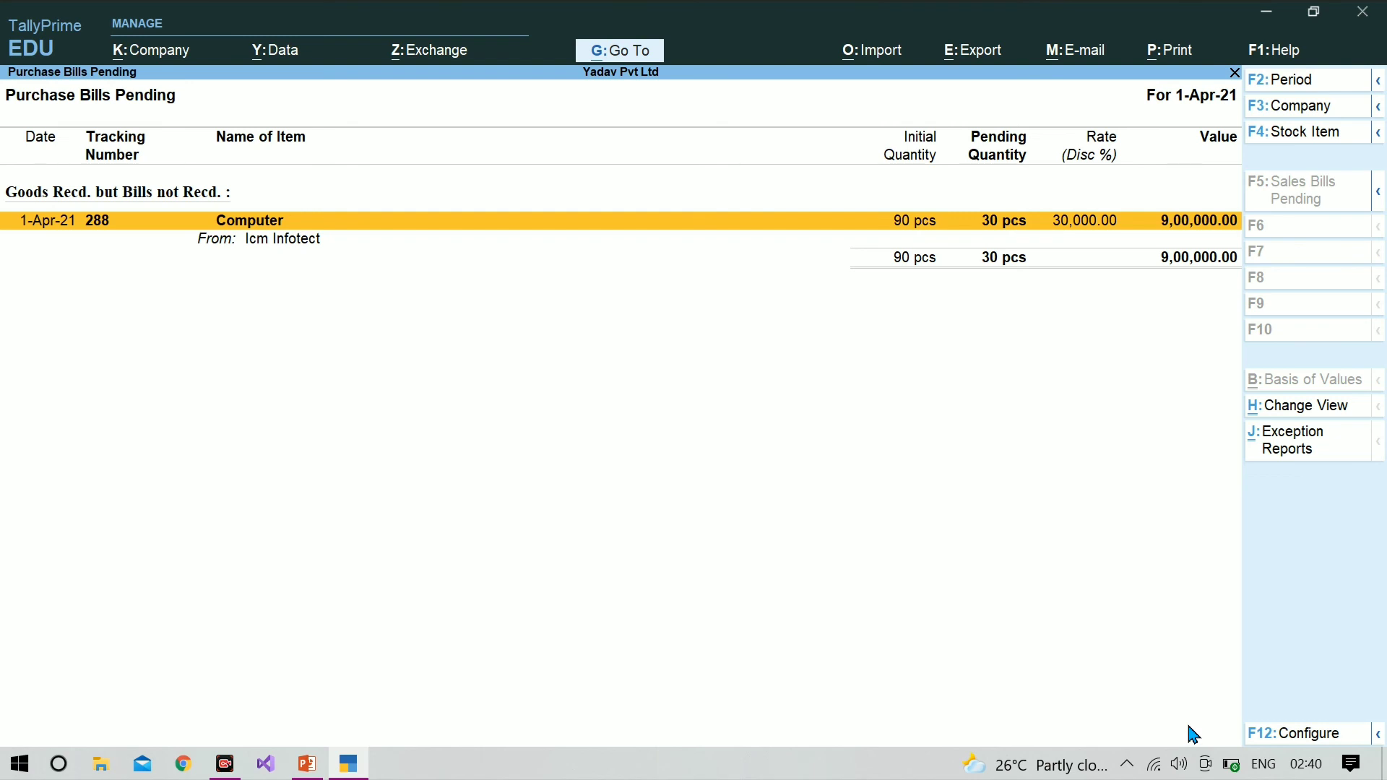
pyautogui.press('Escape')
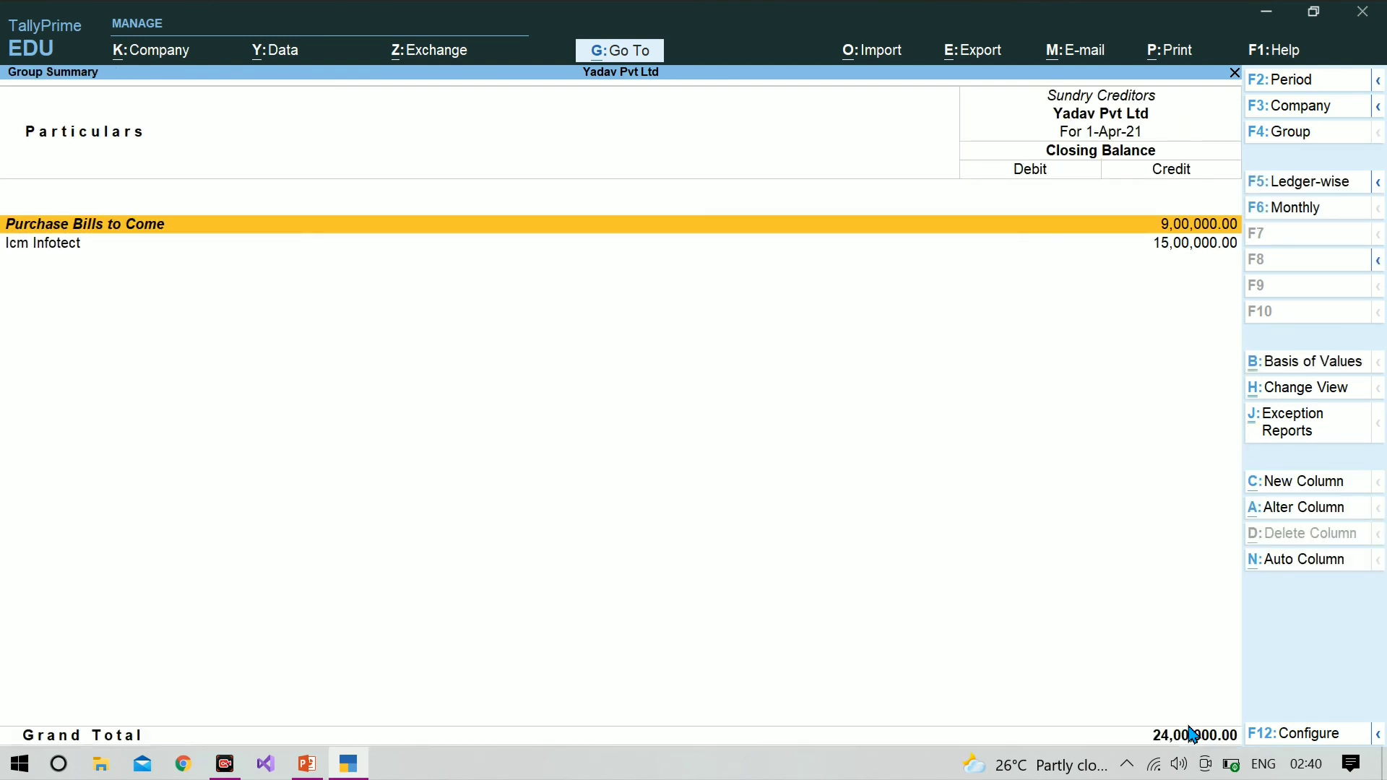
pyautogui.press('Escape')
pyautogui.press('Escape')
pyautogui.press('Escape')
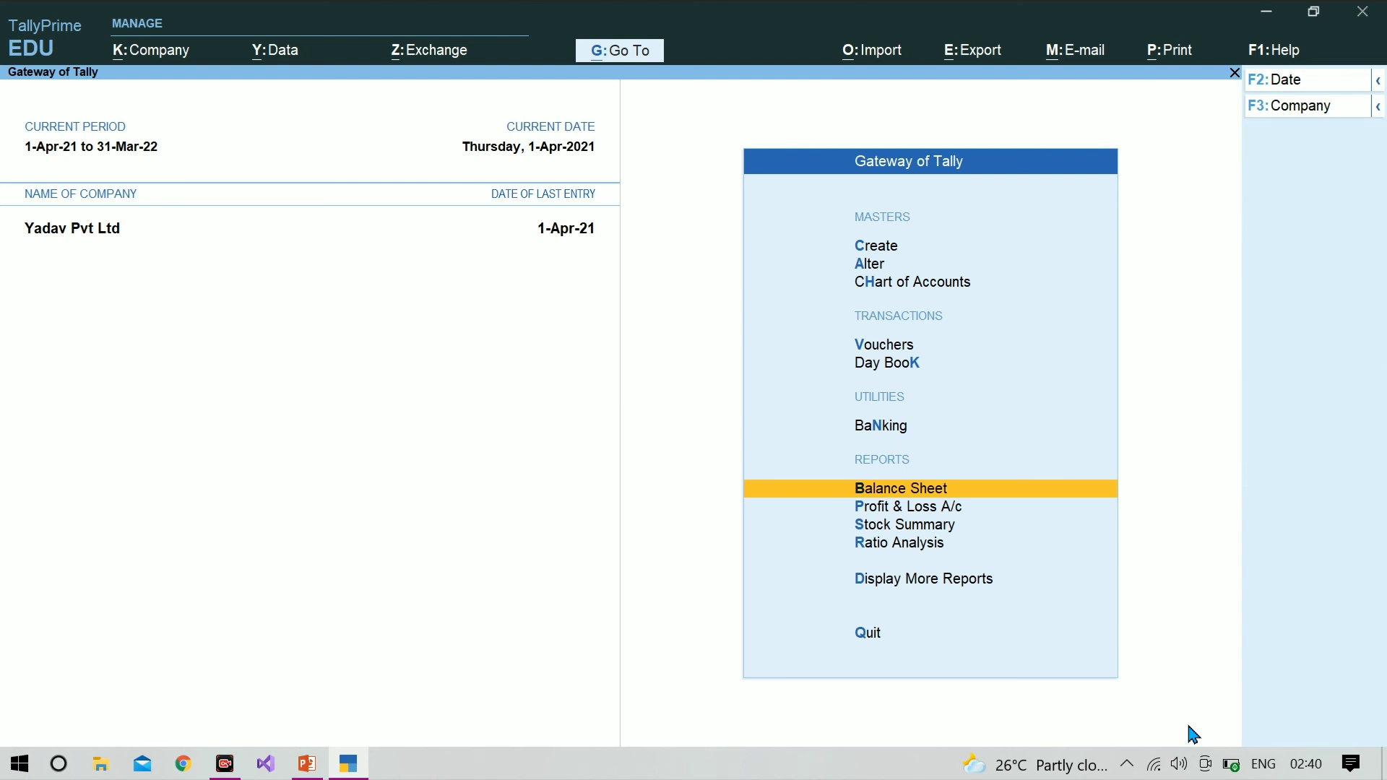
# Step: Start a Payment voucher and, from its account field, create a ledger named Bank under the Bank Accounts group
pyautogui.press('v')
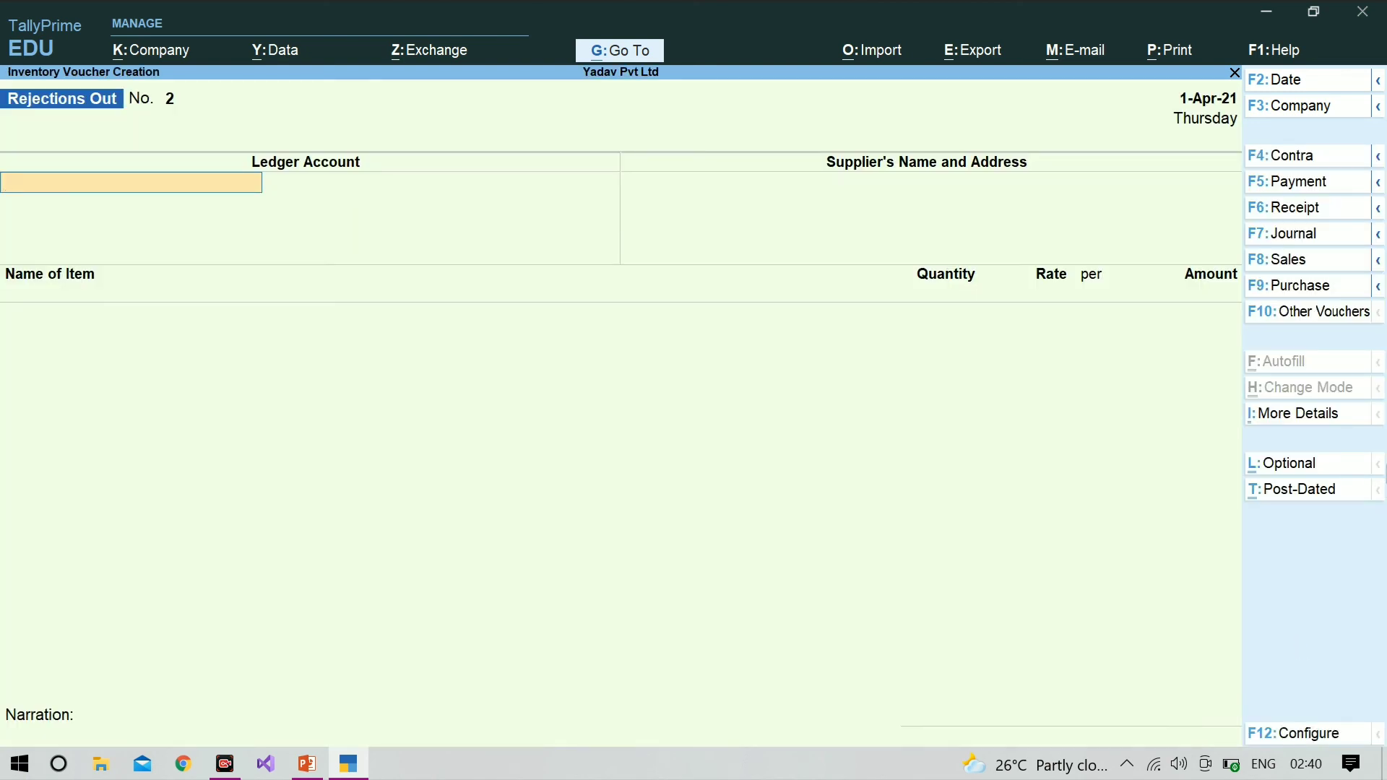
pyautogui.click(1294, 190)
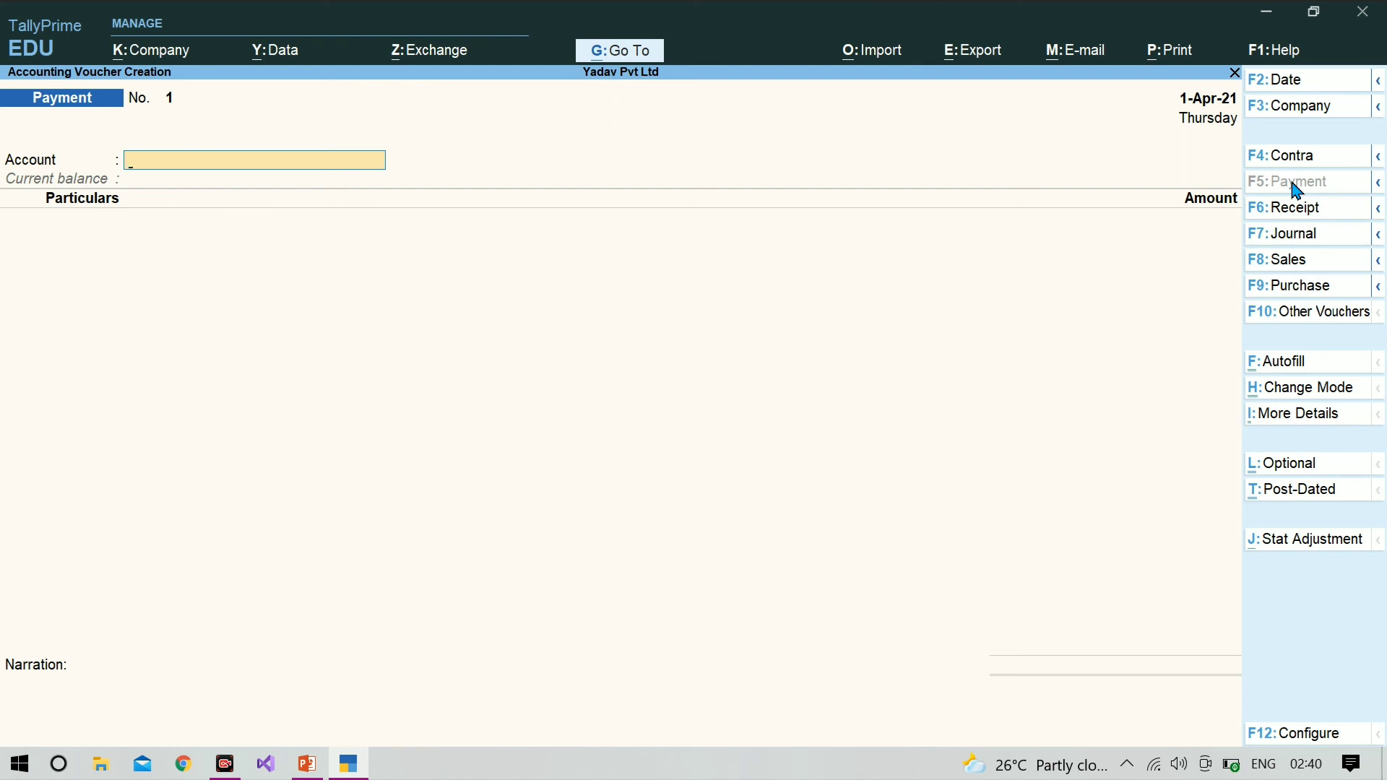
pyautogui.press('Return')
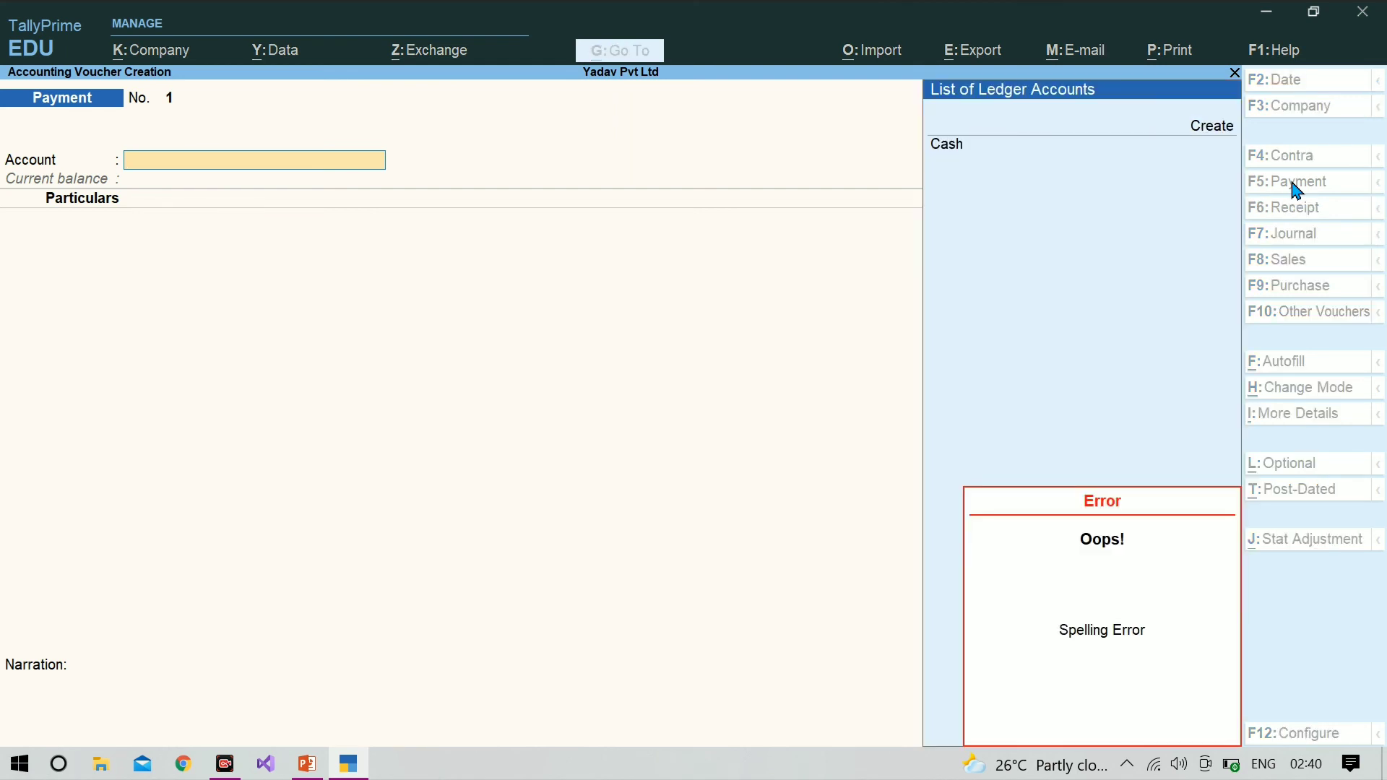
pyautogui.hotkey('alt', 'c')
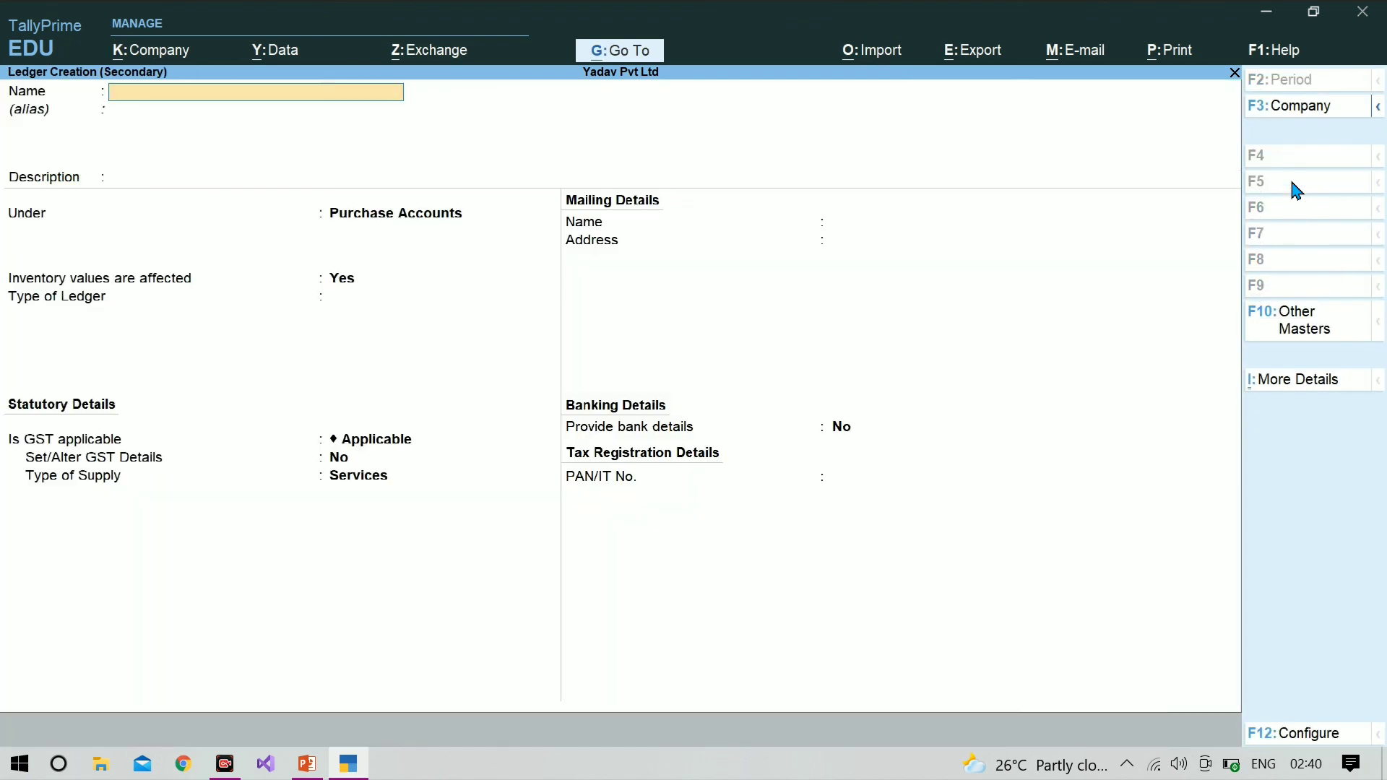
pyautogui.write('Bank')
pyautogui.press('Return')
pyautogui.press('Return')
pyautogui.press('Return')
pyautogui.write('Ba')
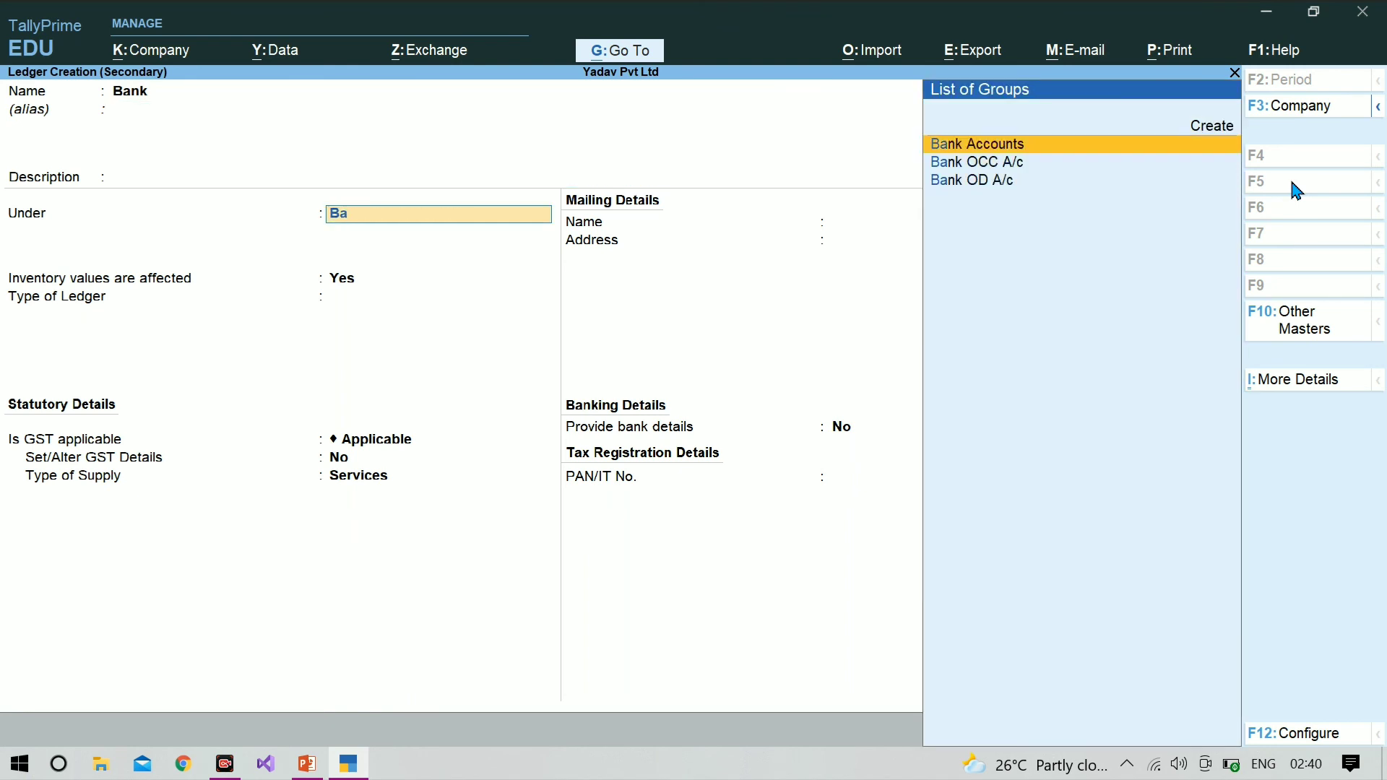
pyautogui.press('Return')
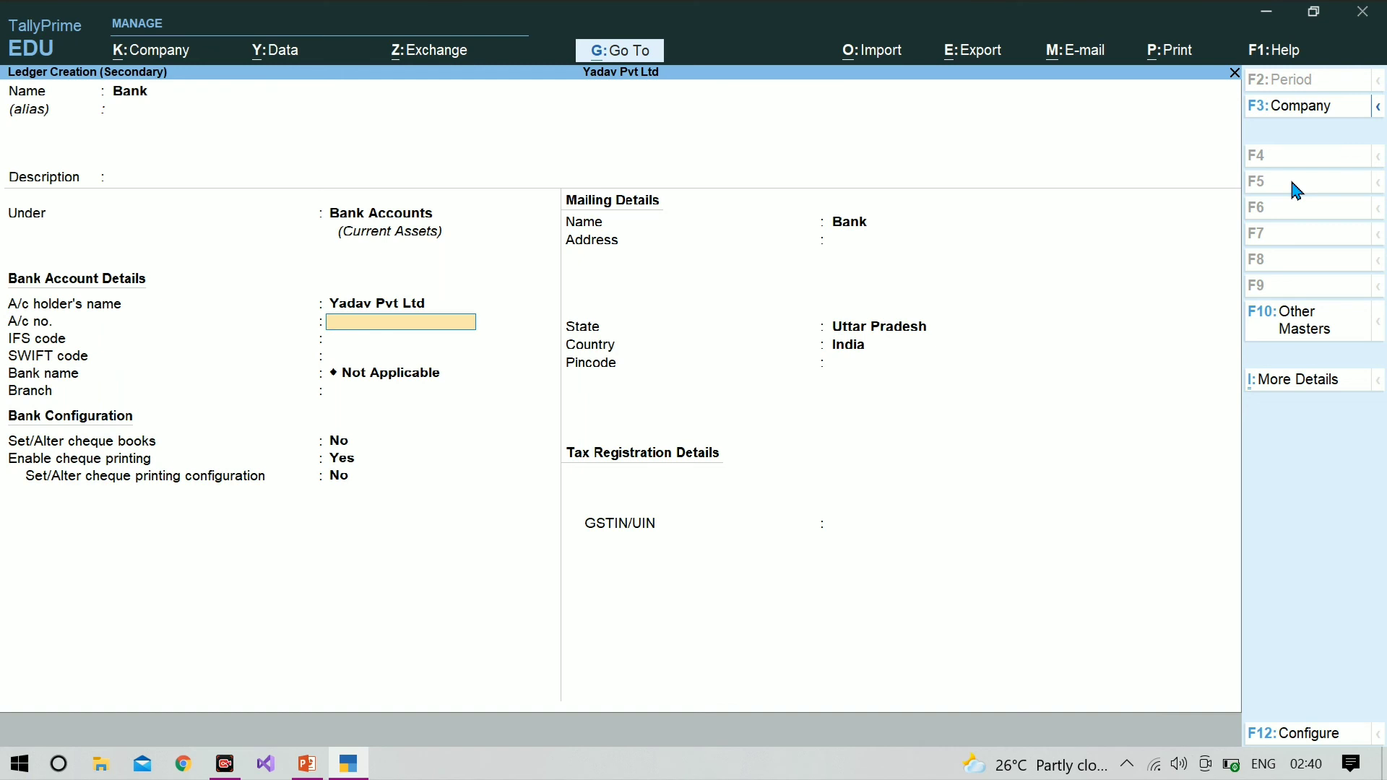
# Step: Leave the Bank ledger's account, cheque, mailing and tax details at their defaults and save the ledger
pyautogui.press('Return')
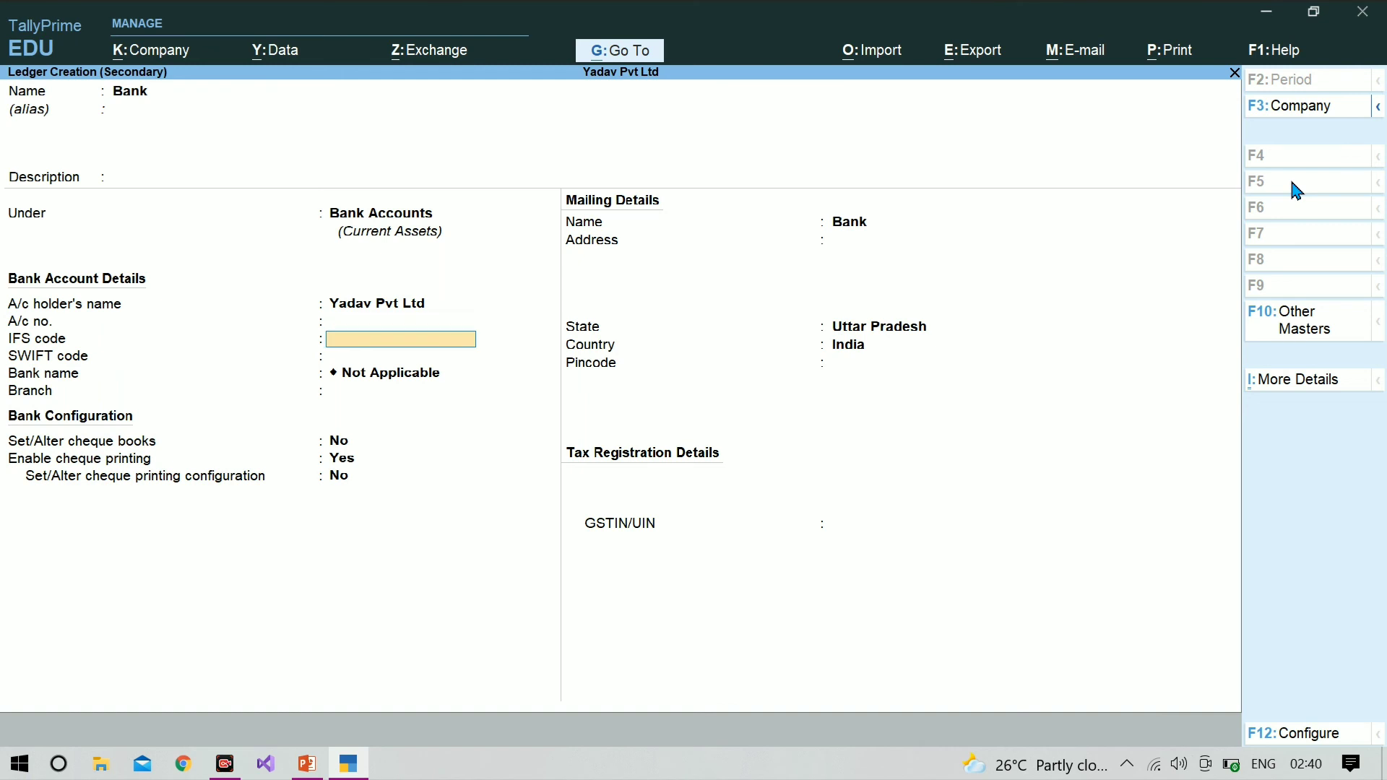
pyautogui.press('Return')
pyautogui.press('Return')
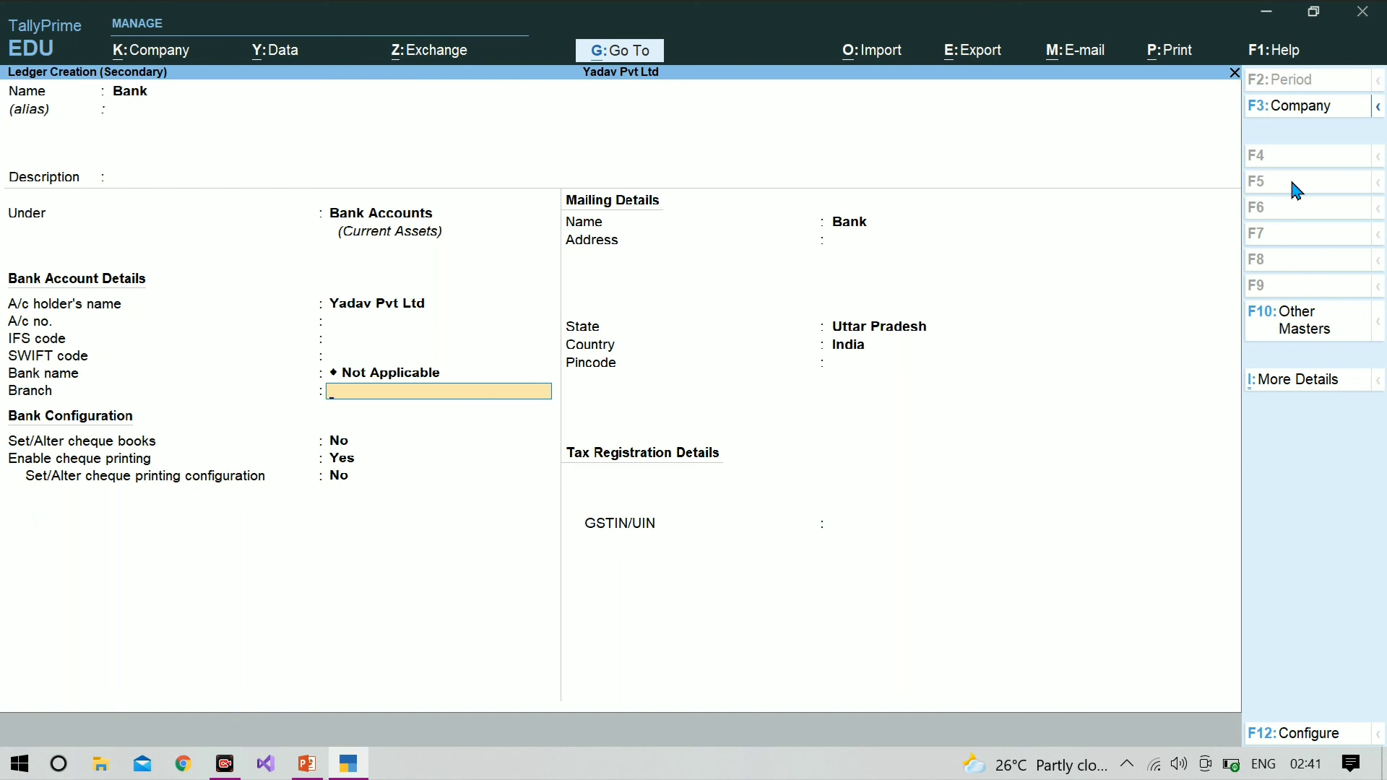
pyautogui.press('Return')
pyautogui.press('Return')
pyautogui.press('Return')
pyautogui.press('Return')
pyautogui.press('Return')
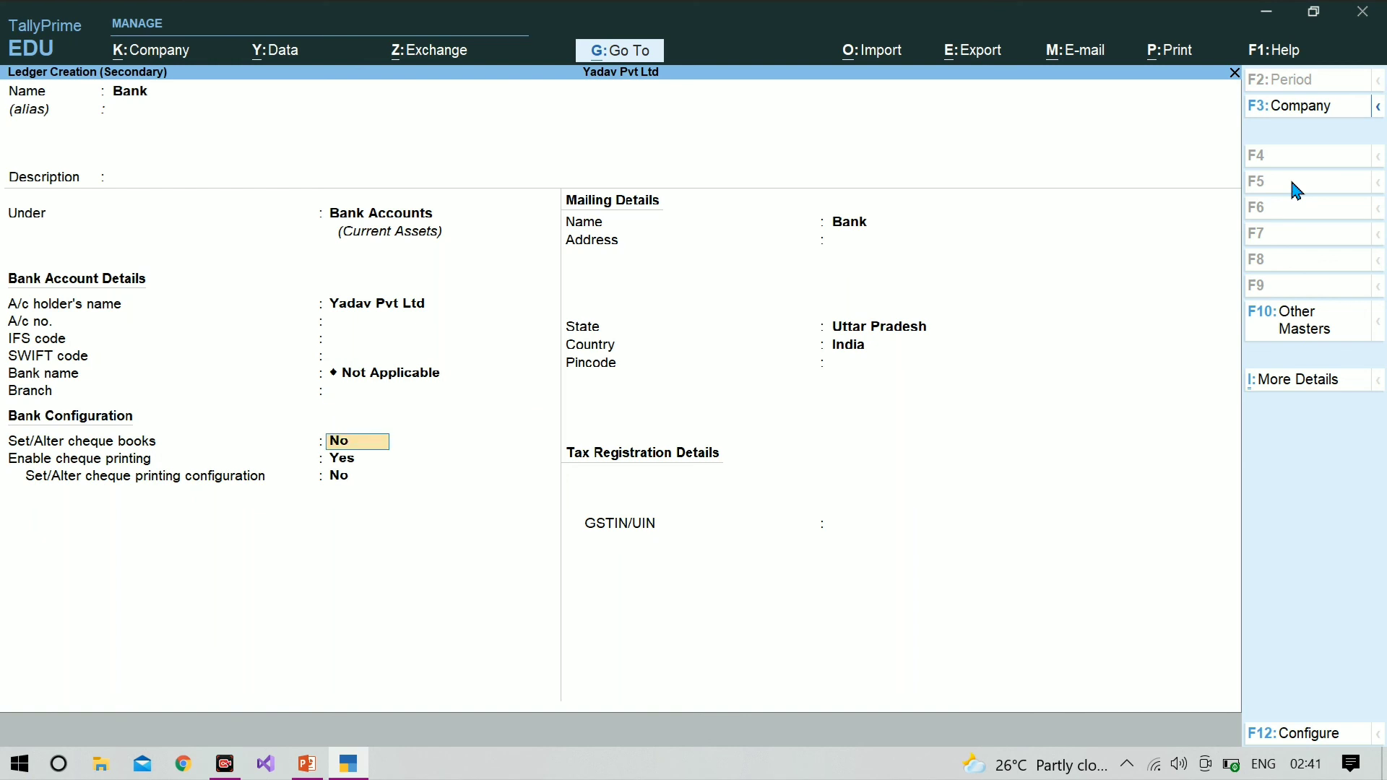
pyautogui.press('Return')
pyautogui.press('Return')
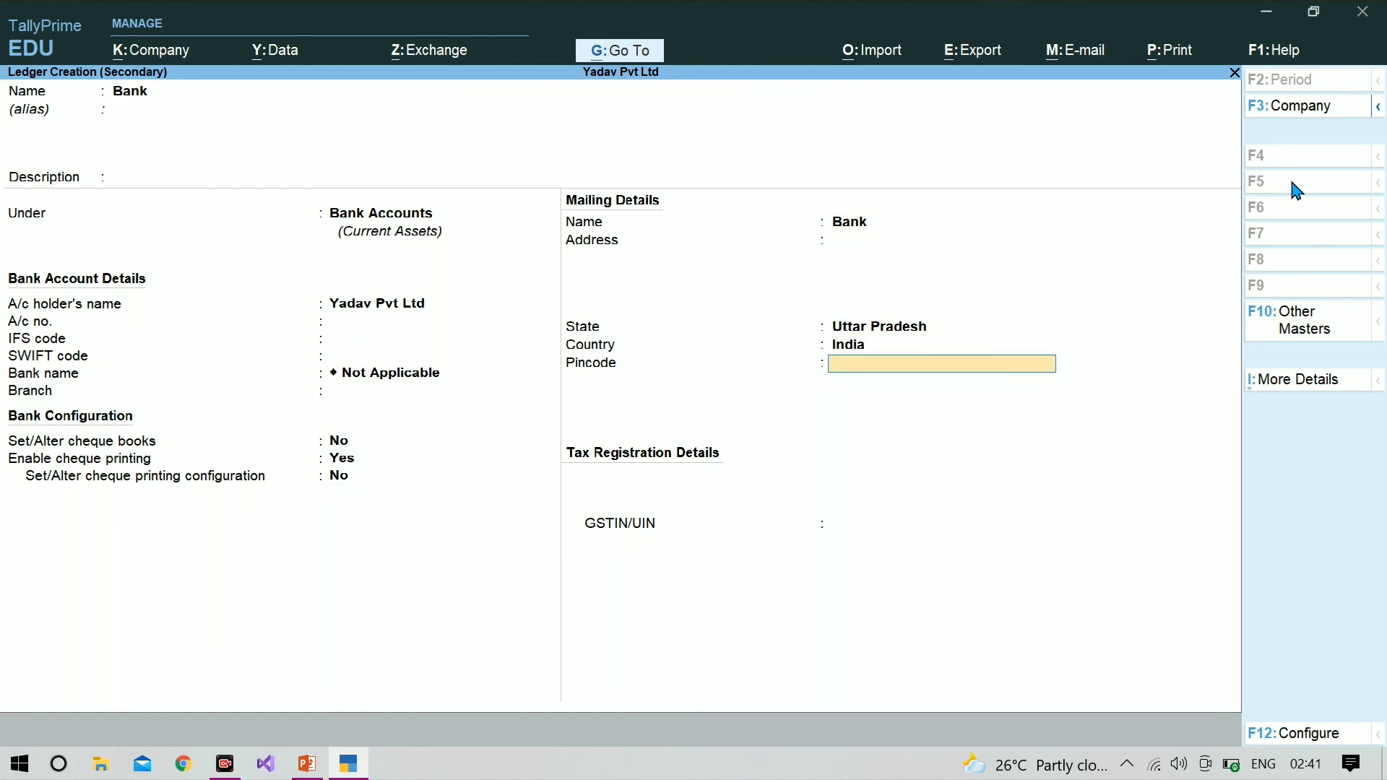
pyautogui.press('Return')
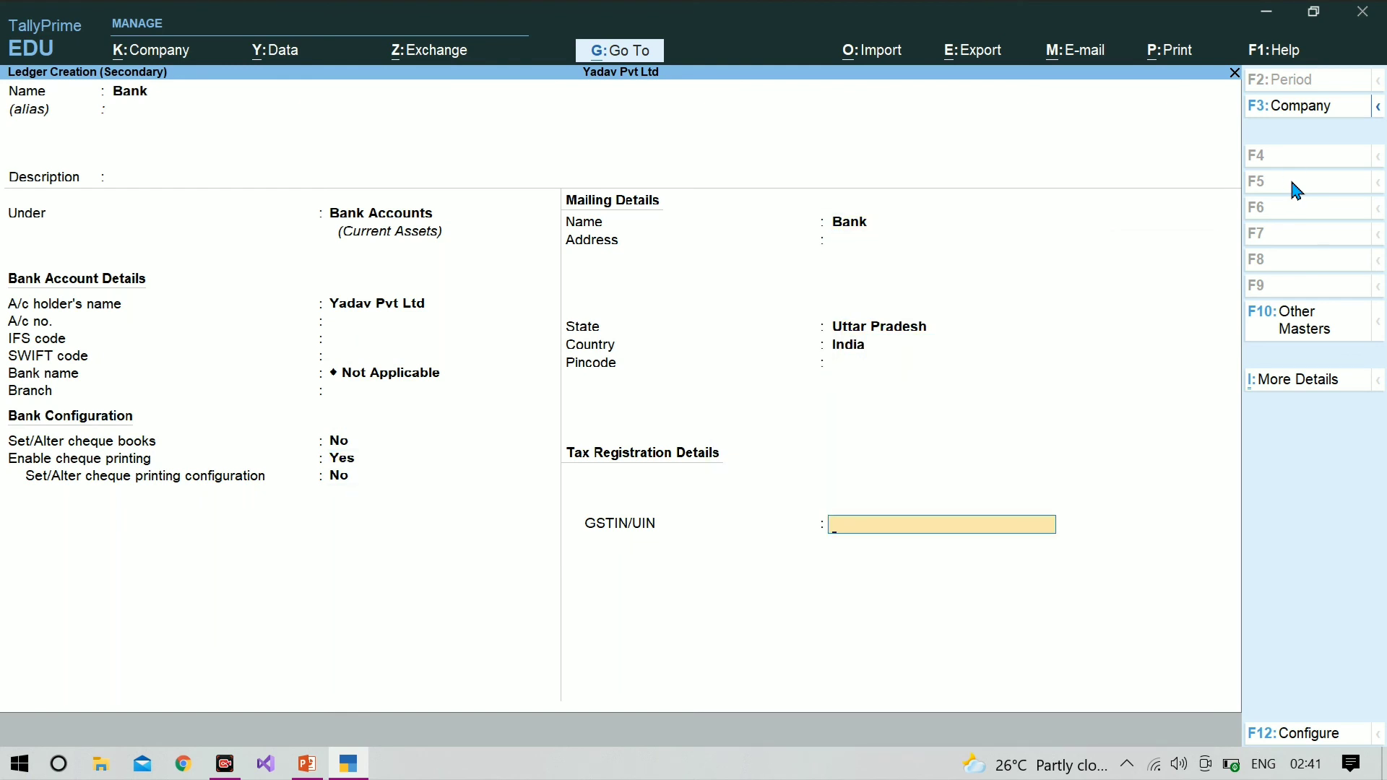
pyautogui.hotkey('ctrl', 'a')
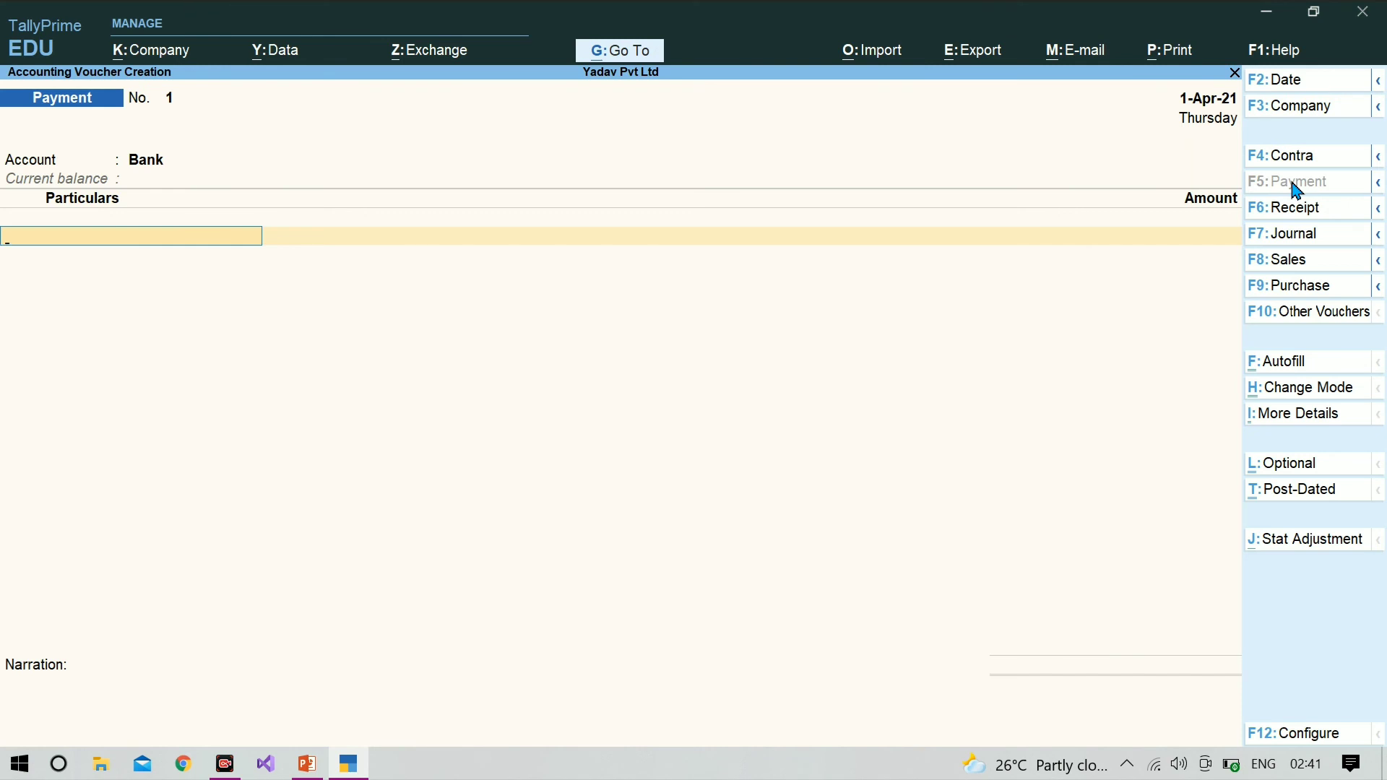
# Step: Keep Bank as the payment account and enter Icm Infotect as the paid party with an amount of 15,00,000
pyautogui.press('Return')
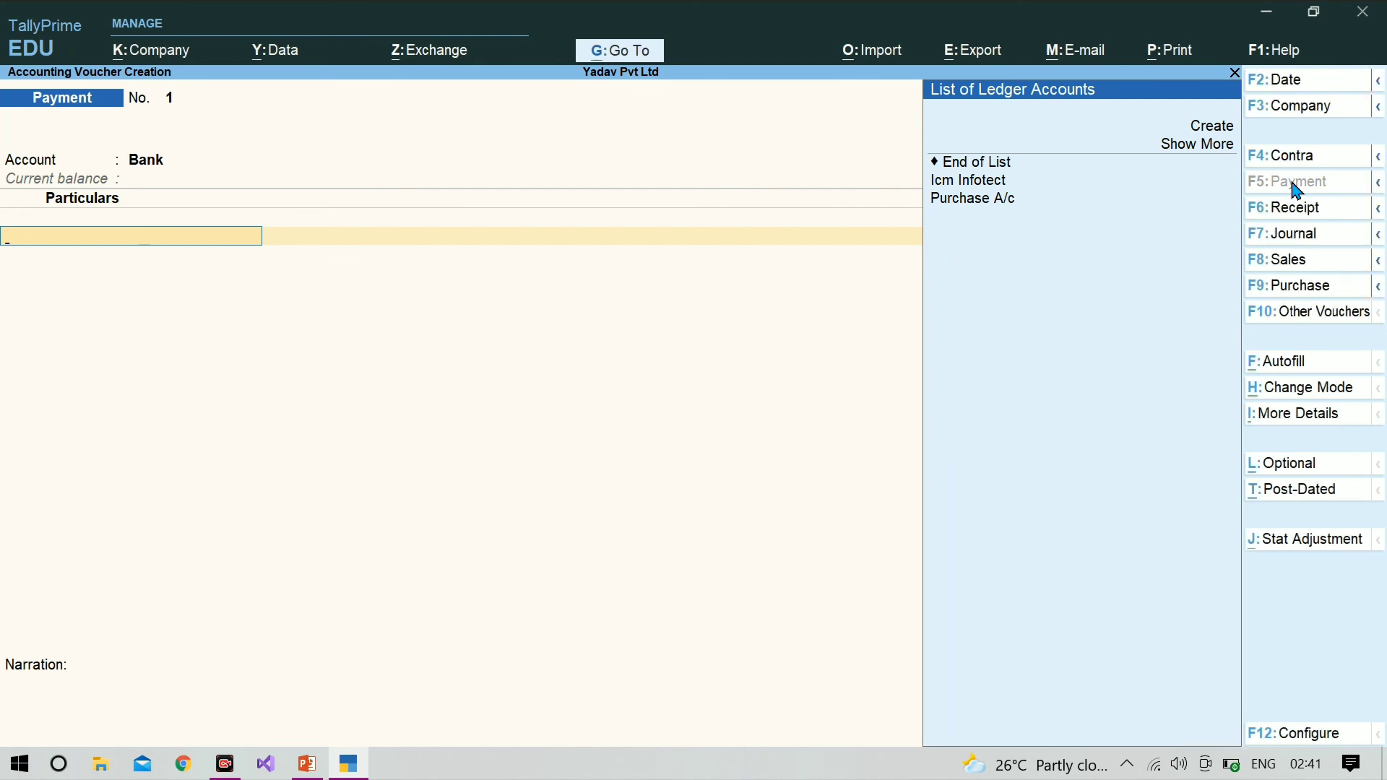
pyautogui.press('BackSpace')
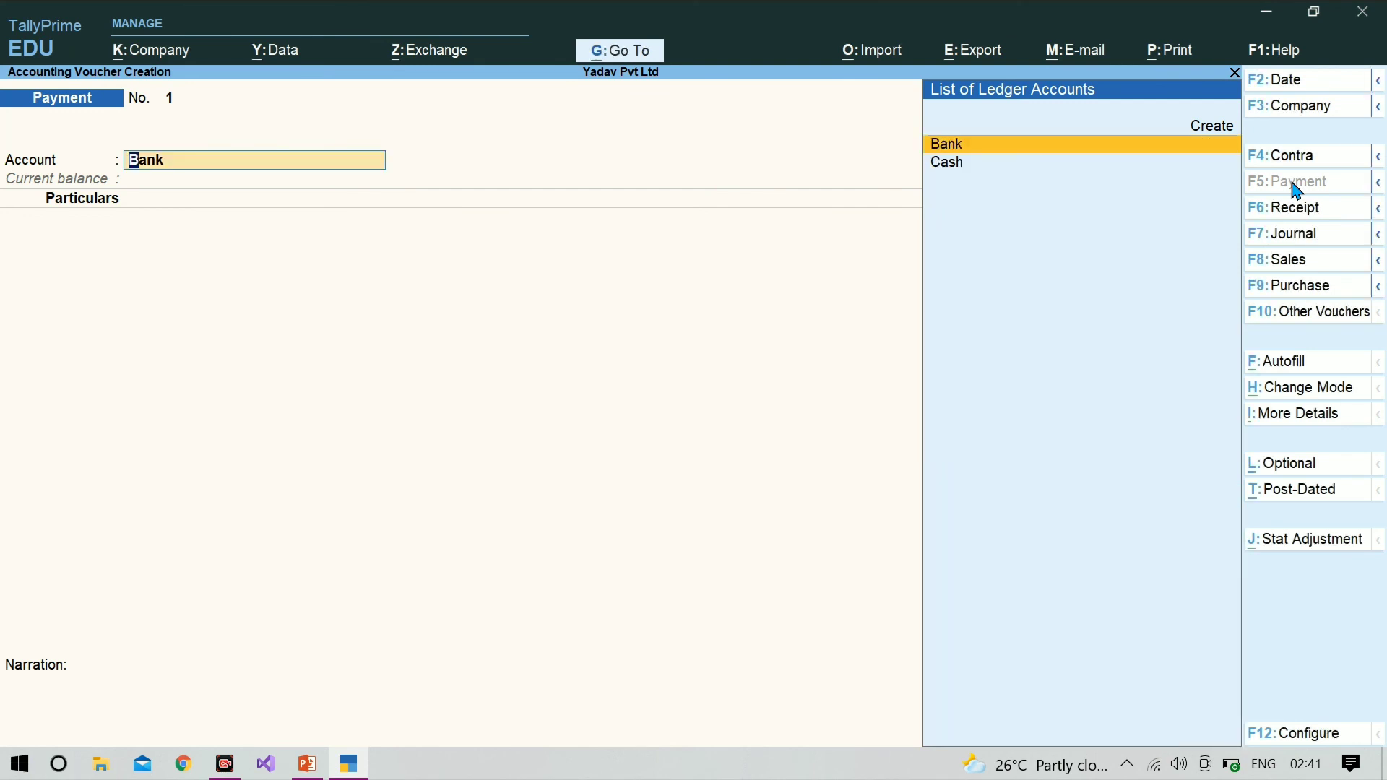
pyautogui.press('Return')
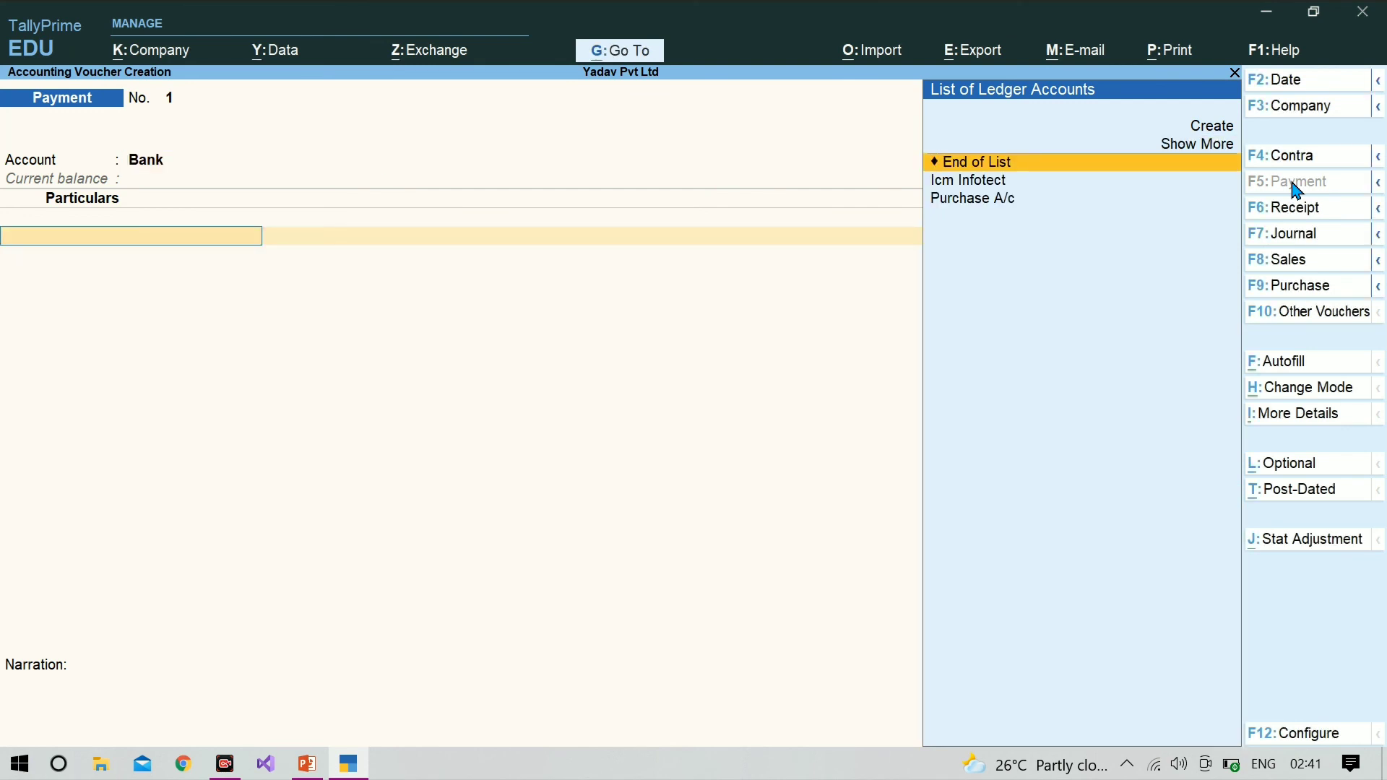
pyautogui.press('Down')
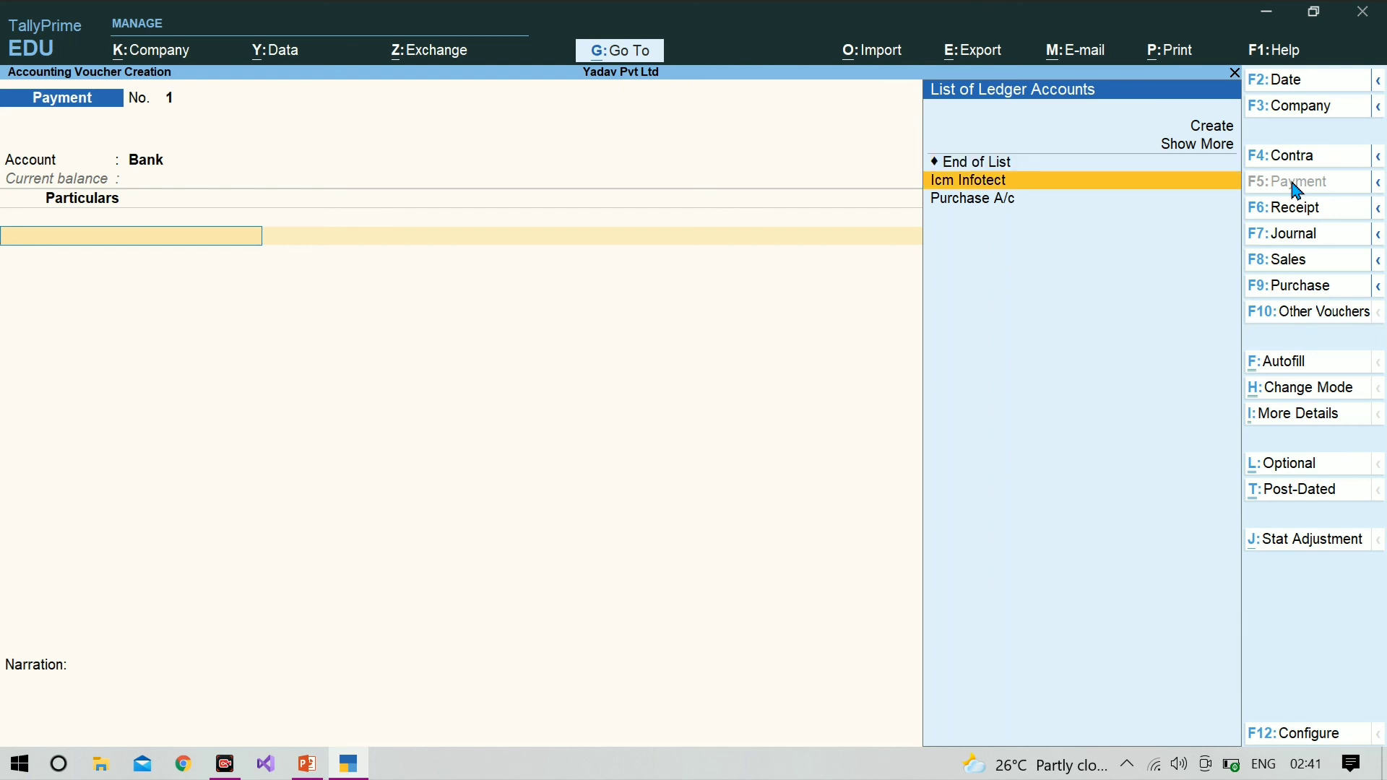
pyautogui.press('Return')
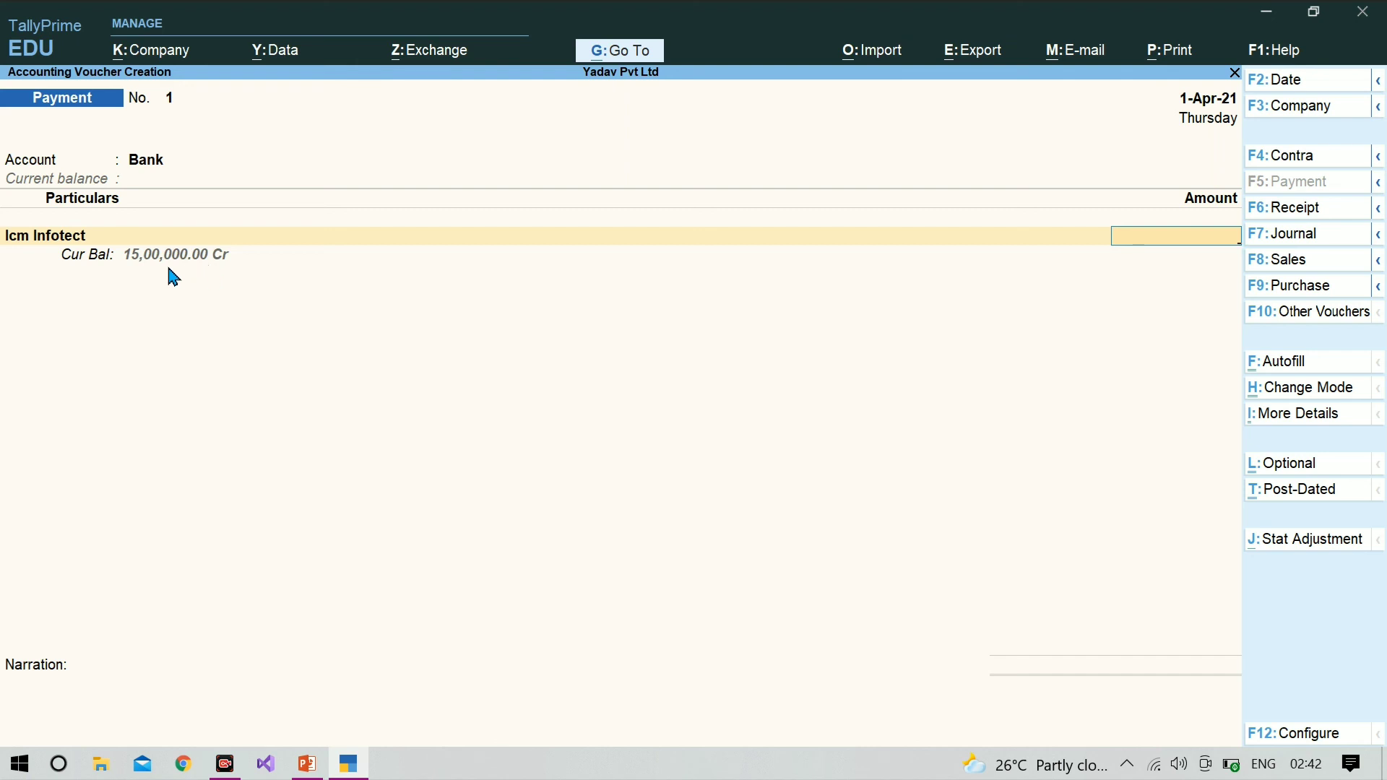
pyautogui.write('500000')
pyautogui.press('Return')
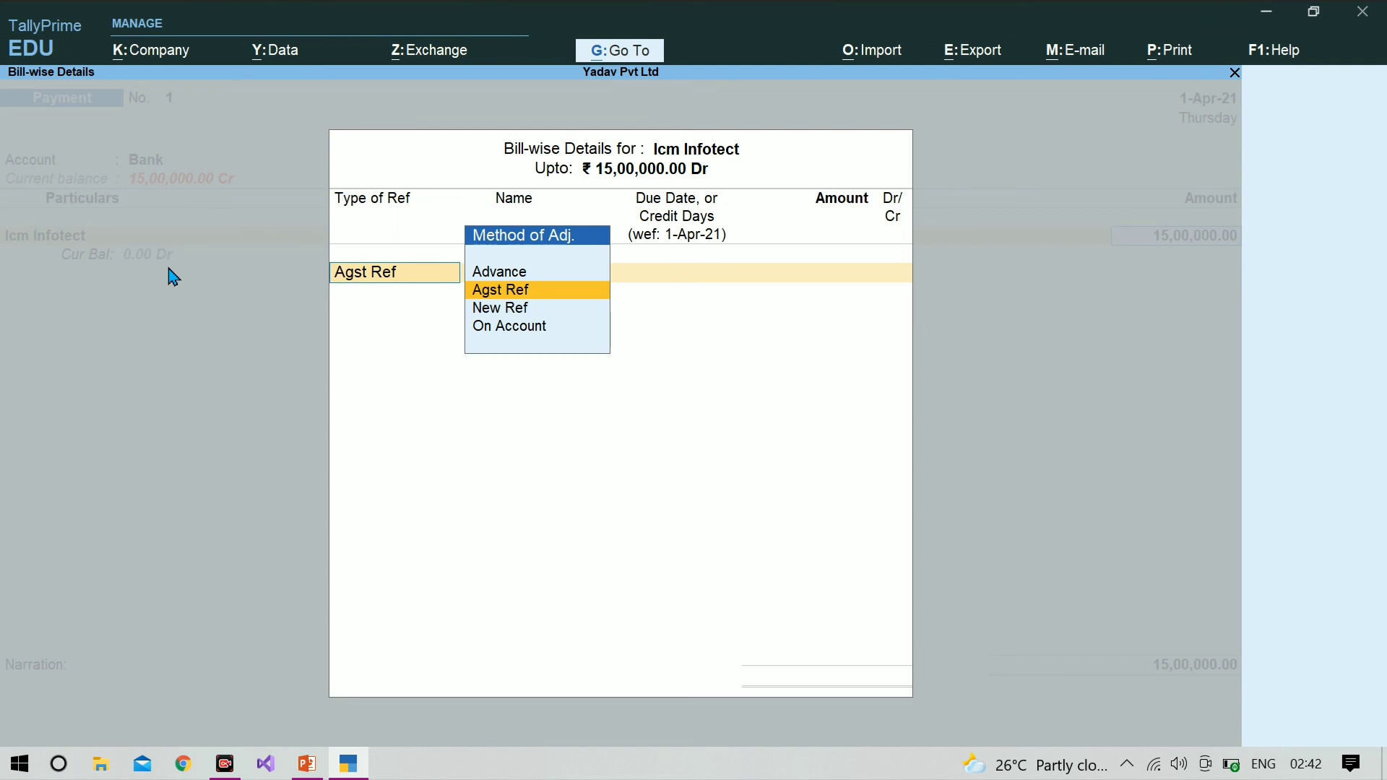
# Step: Allocate the full 15,00,000 payment as Agst Ref to the pending bill icm infotect-1
pyautogui.press('Return')
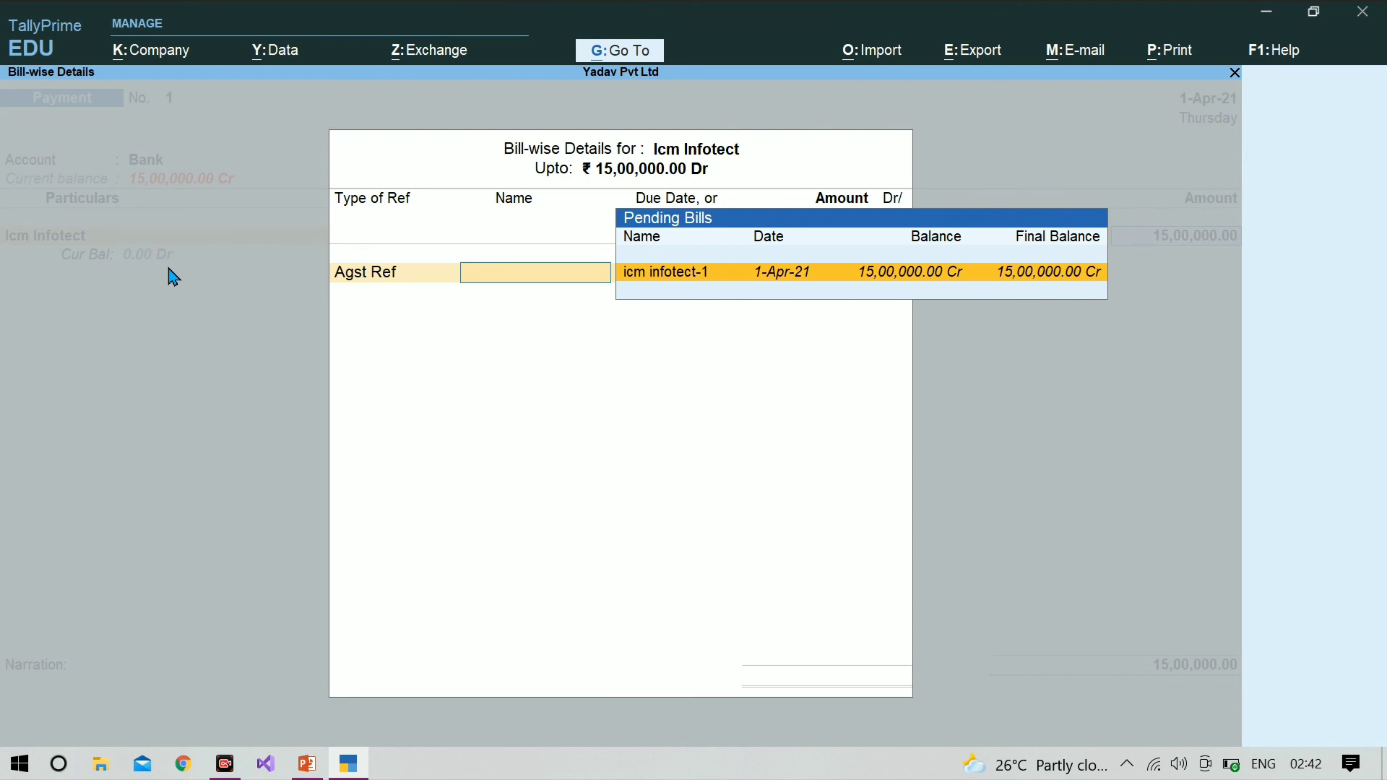
pyautogui.press('Return')
# Step: In the bank allocation for Bank, keep Cheque as the transaction type for 15,00,000 with the cheque range Not Applicable
pyautogui.press('Return')
pyautogui.press('Return')
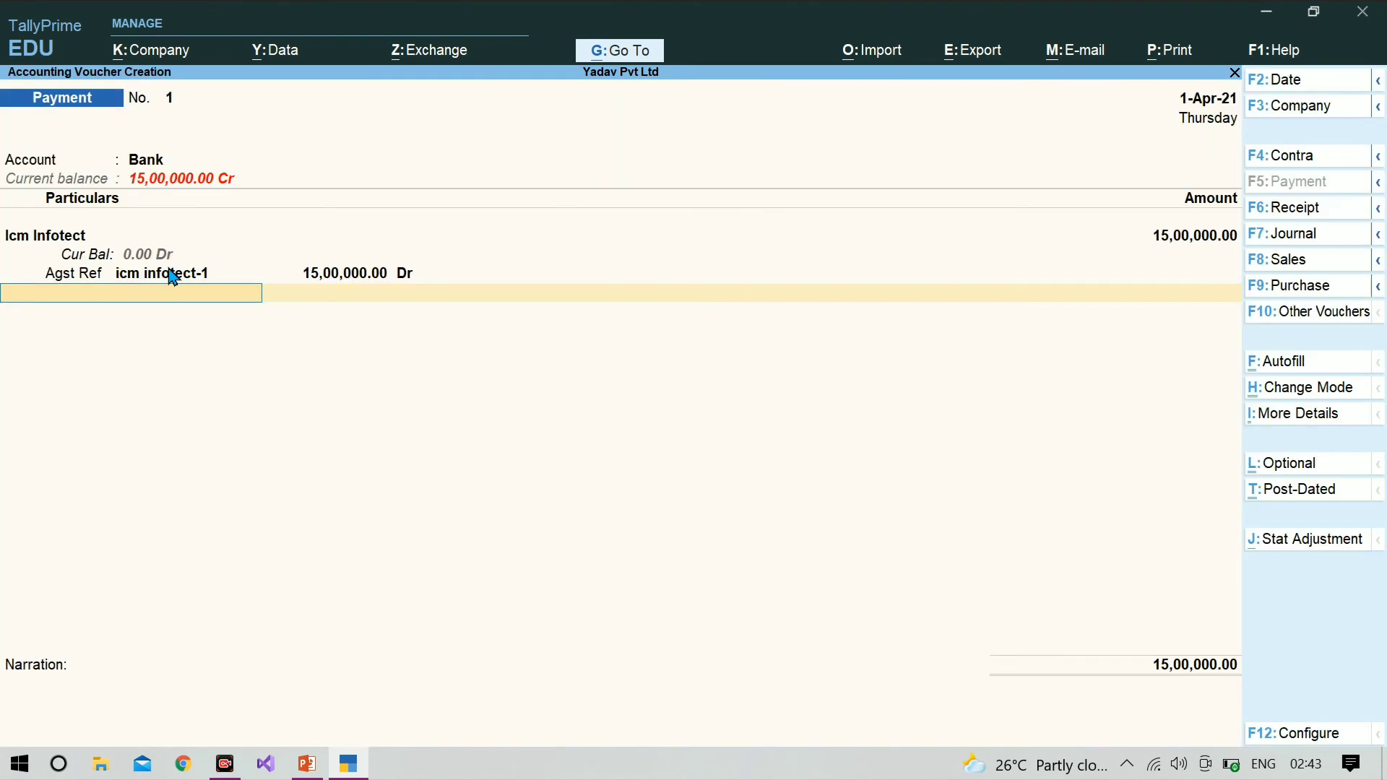
pyautogui.press('Return')
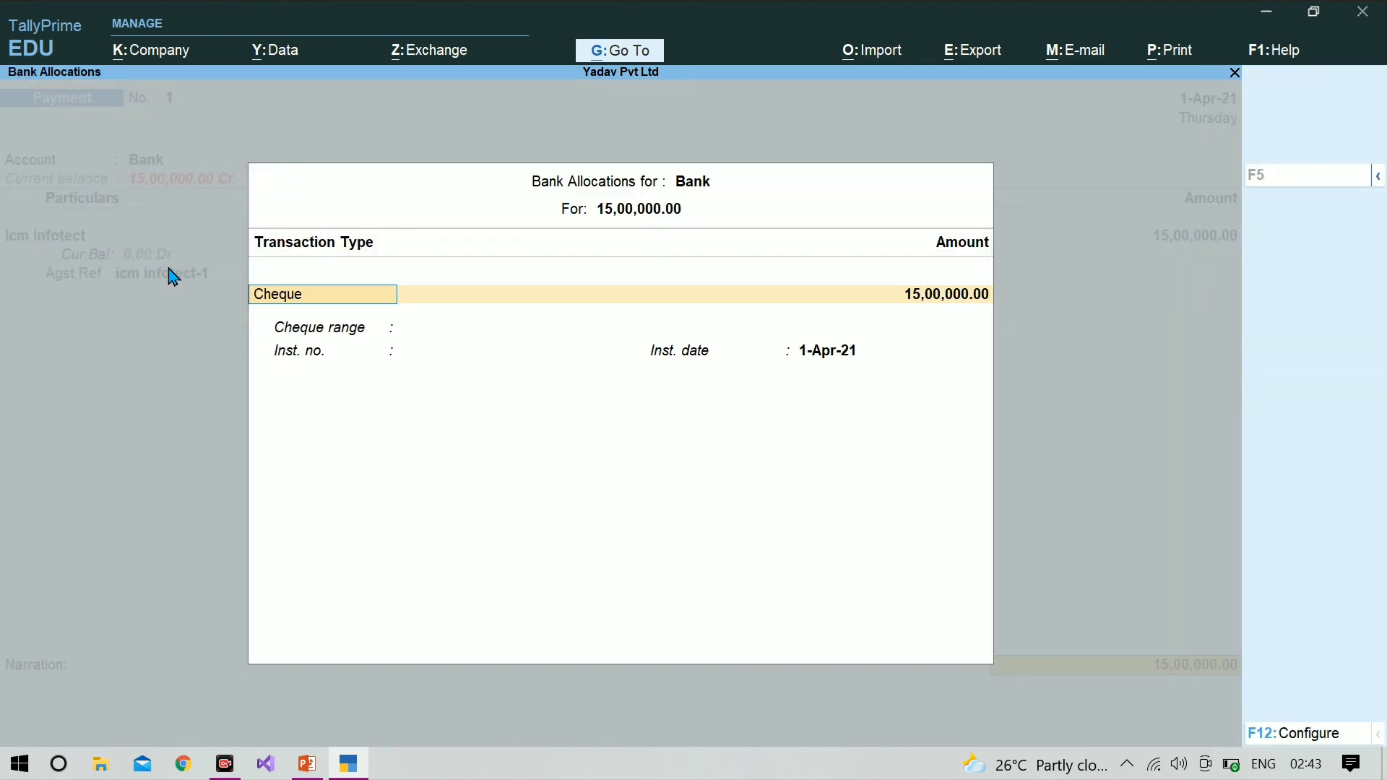
pyautogui.press('Escape')
pyautogui.press('Return')
pyautogui.press('Return')
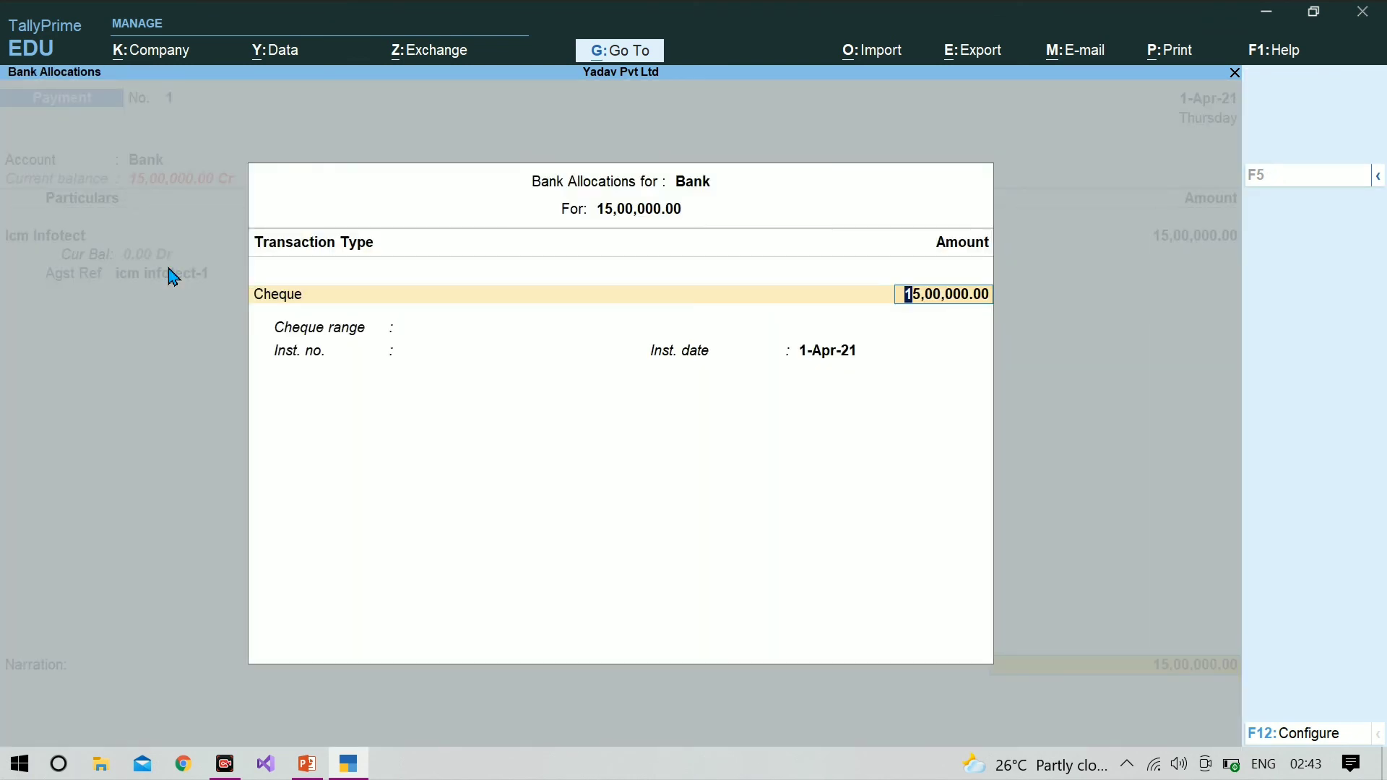
pyautogui.press('Return')
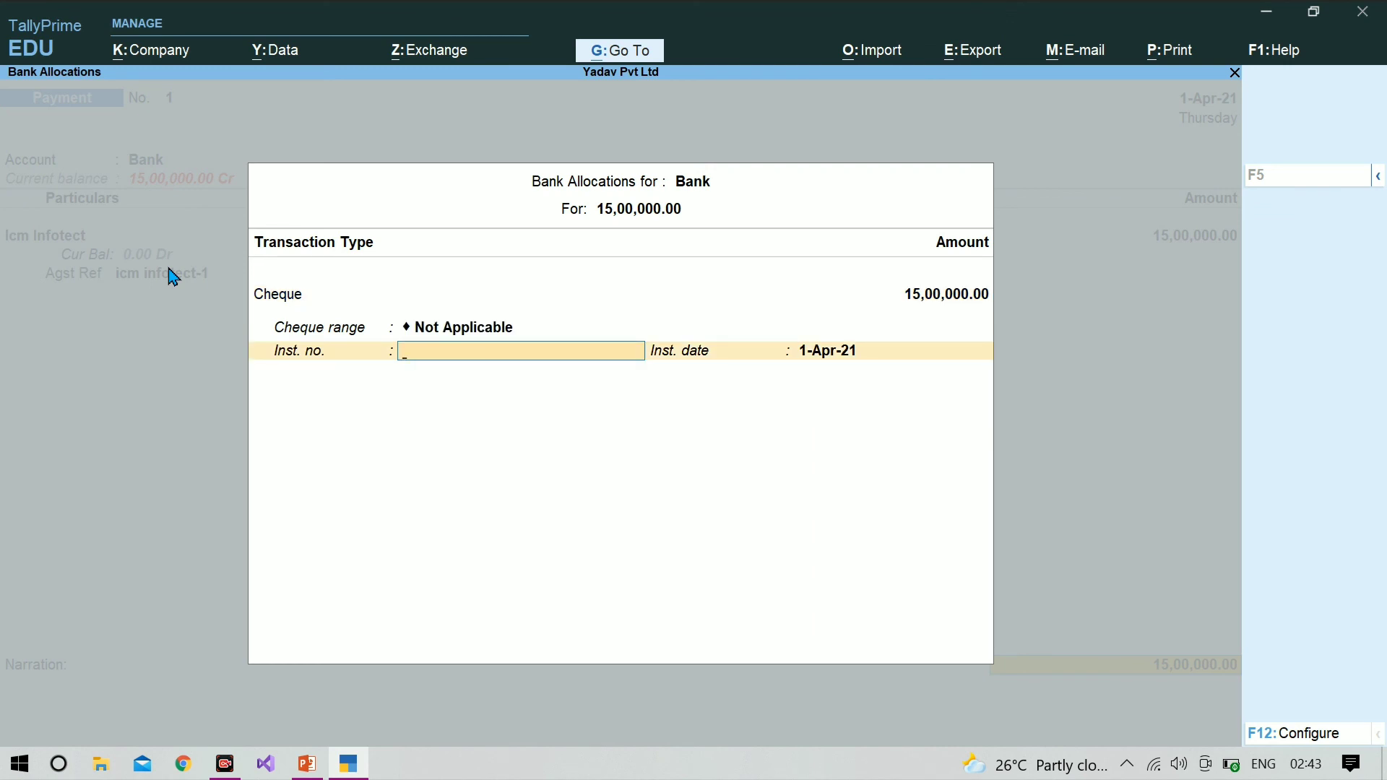
pyautogui.press('BackSpace')
pyautogui.press('BackSpace')
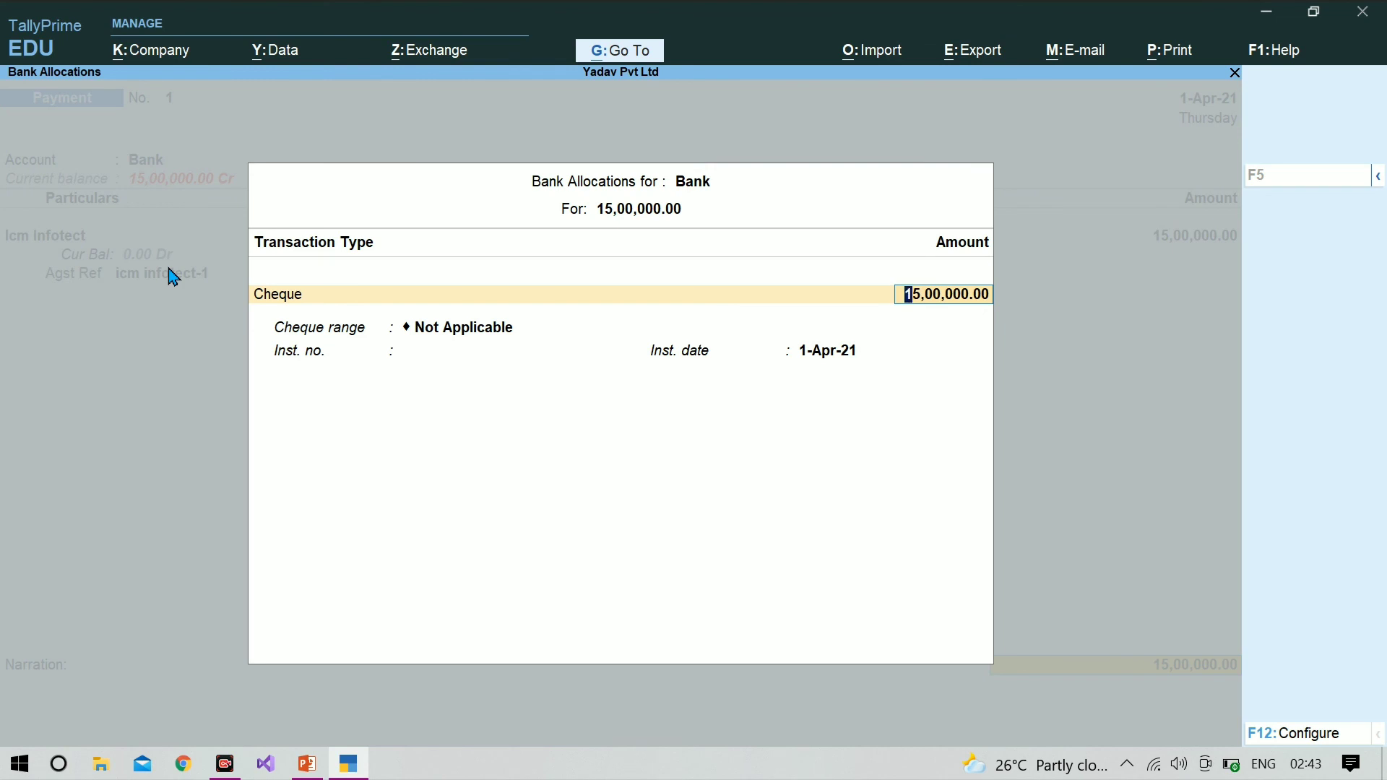
pyautogui.press('Return')
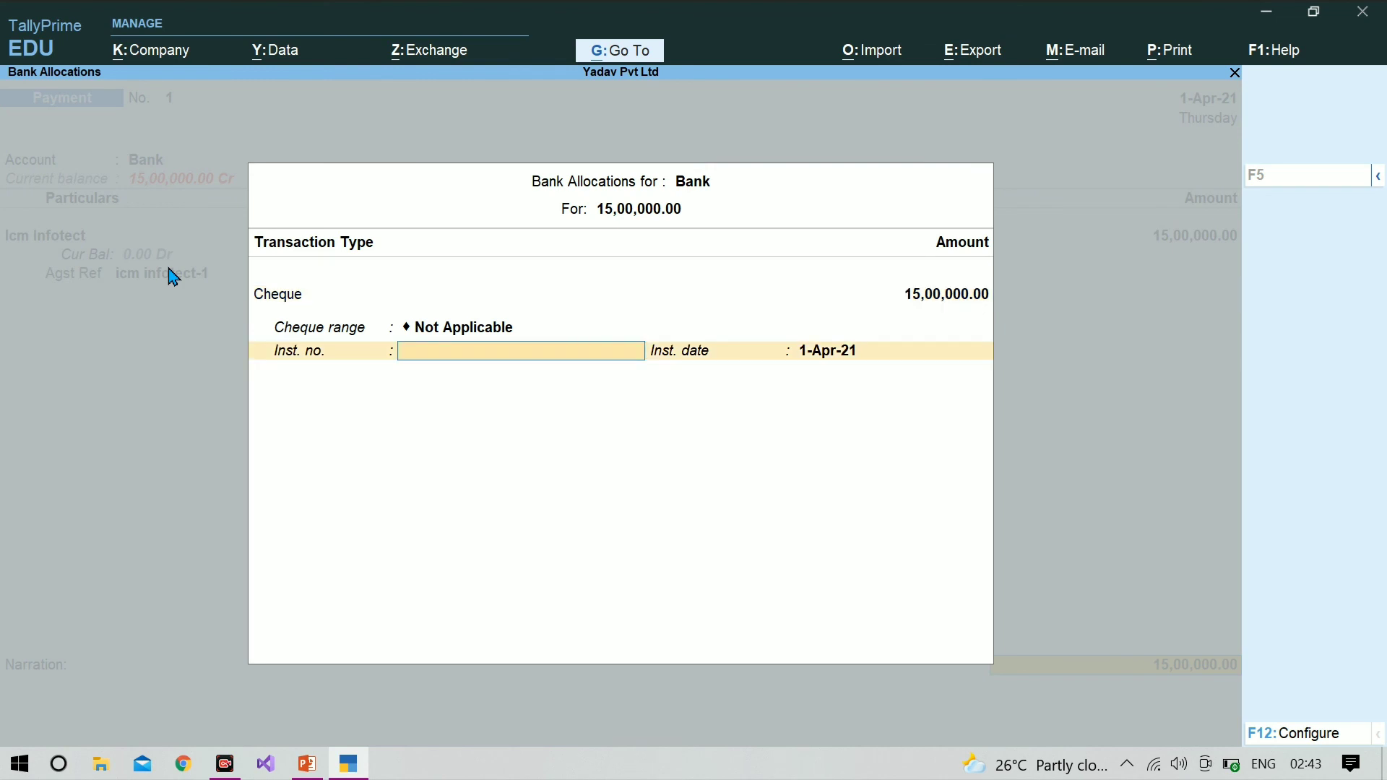
# Step: Leave the instrument number blank and the instrument date at 1-Apr-21, then save the Payment voucher and leave voucher entry
pyautogui.press('Return')
pyautogui.press('Return')
pyautogui.press('Return')
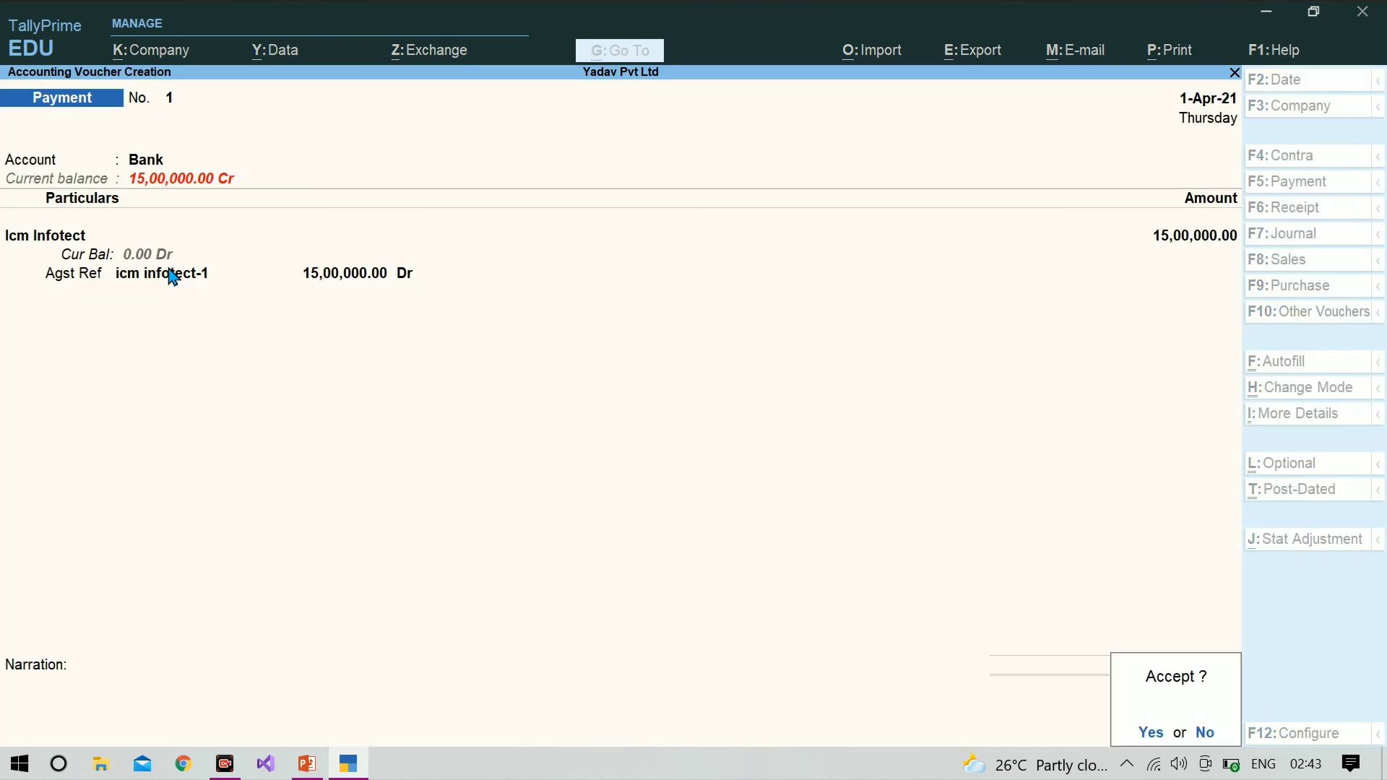
pyautogui.press('y')
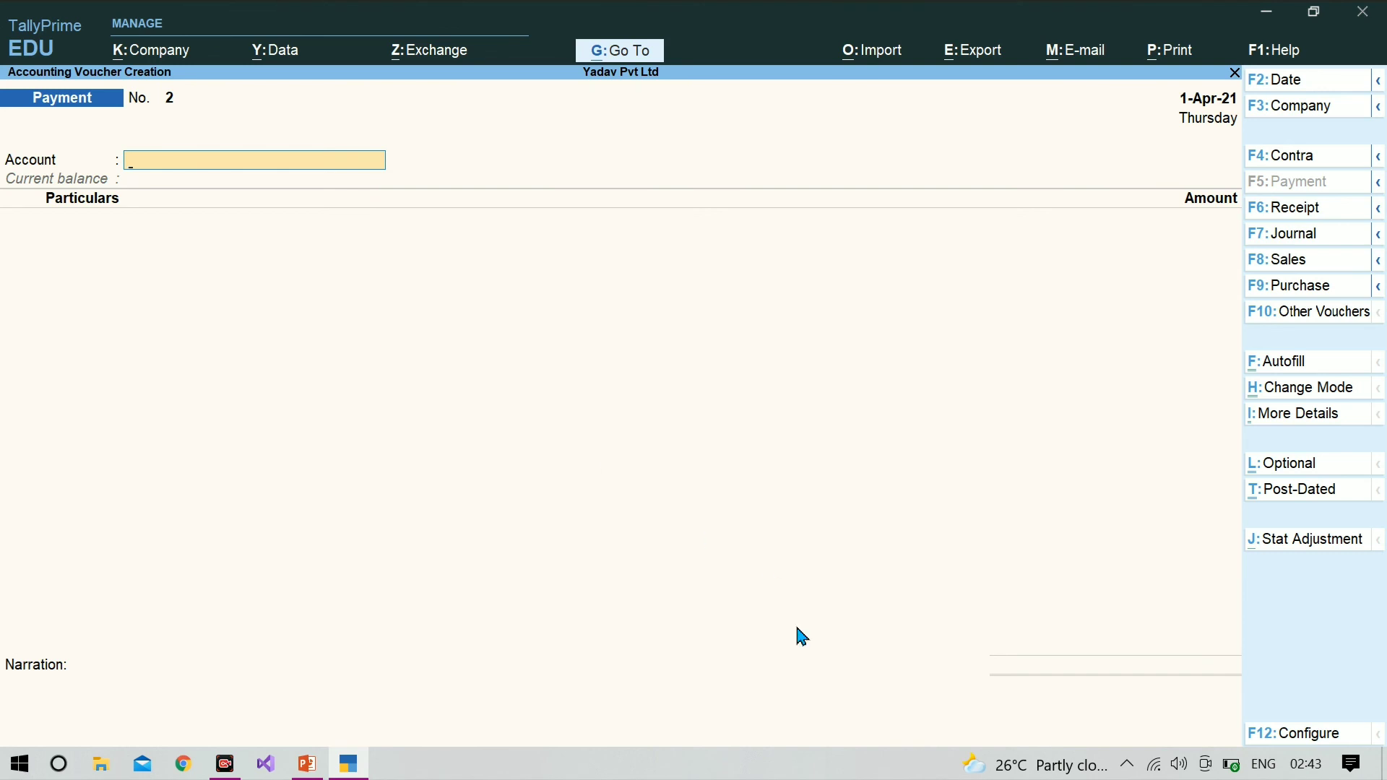
pyautogui.press('Escape')
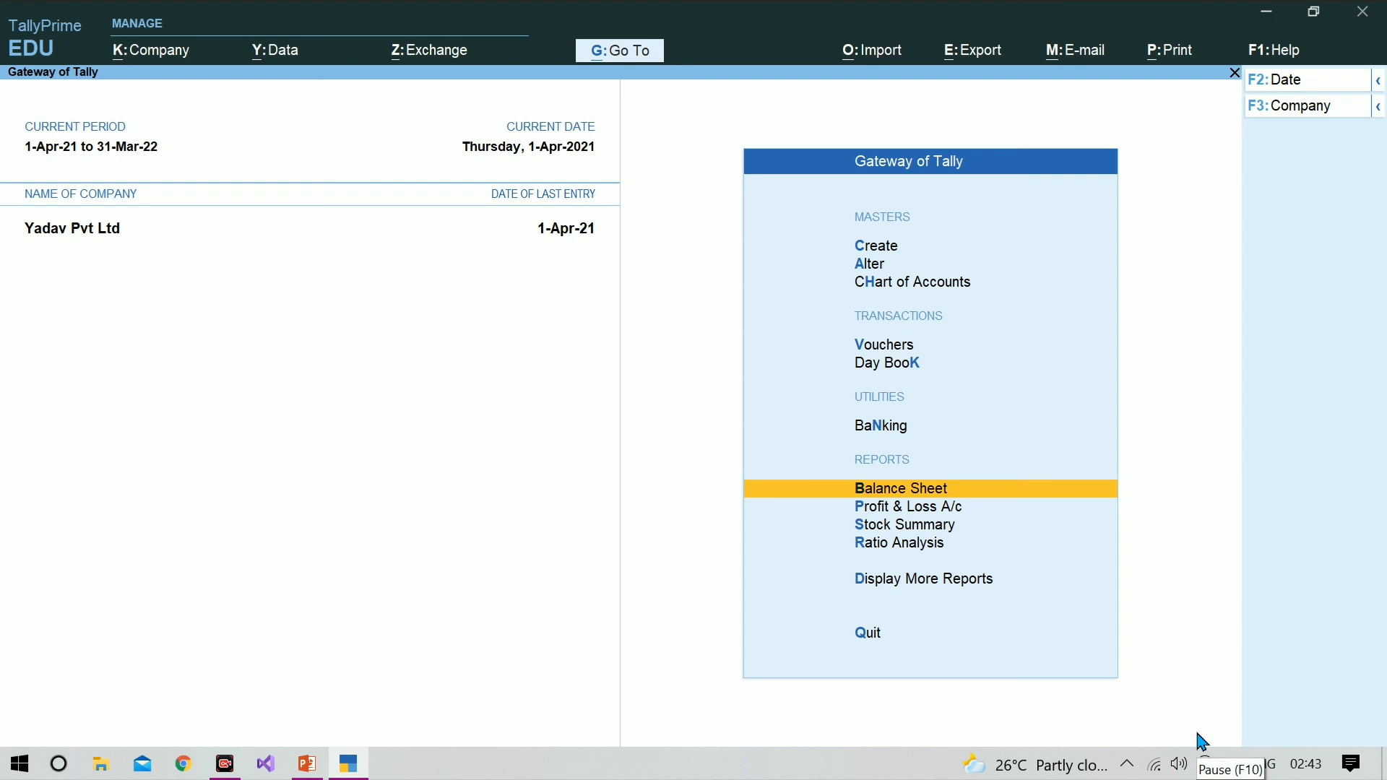
# Step: Examine the Balance Sheet's Current Liabilities through Sundry Creditors and Purchase Bills to Come down to the pending bills, then close the reports
pyautogui.press('Return')
pyautogui.press('Down')
pyautogui.press('Down')
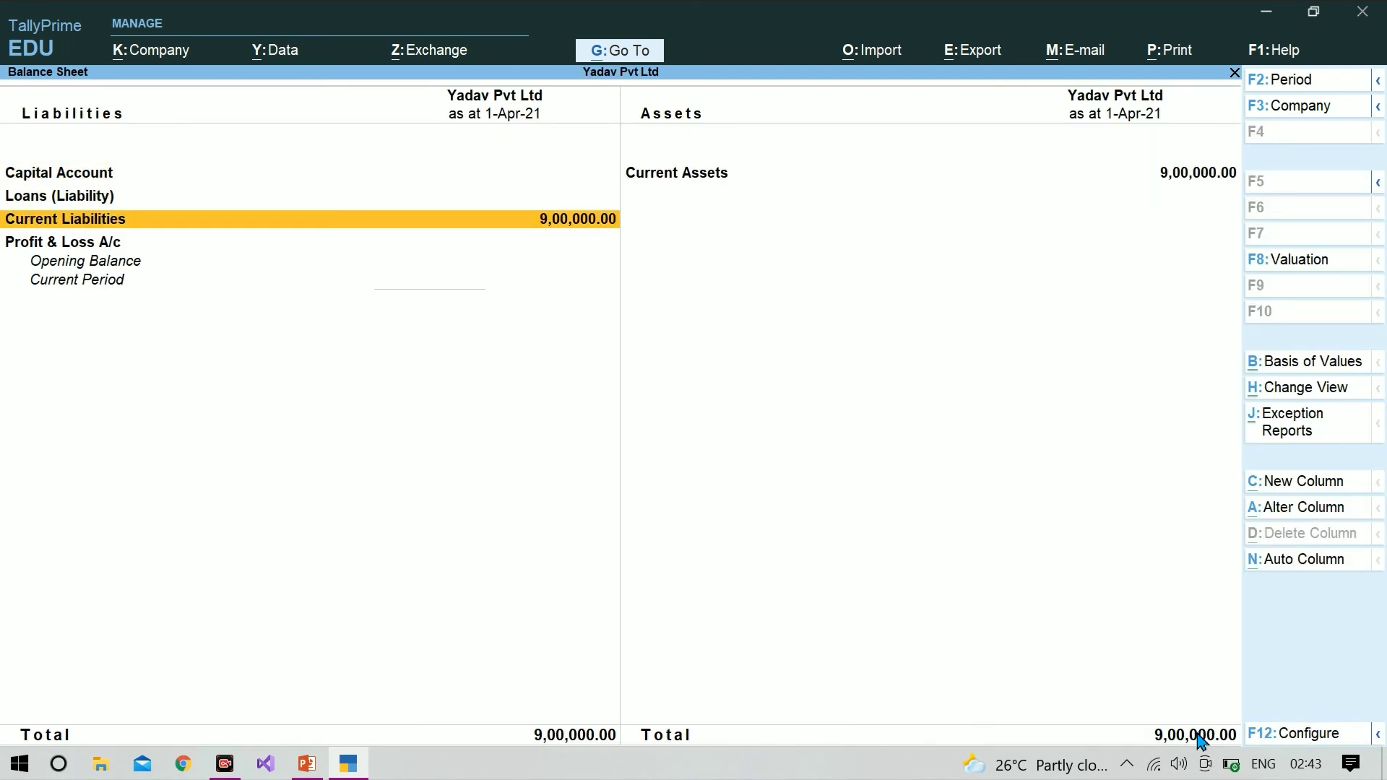
pyautogui.press('Return')
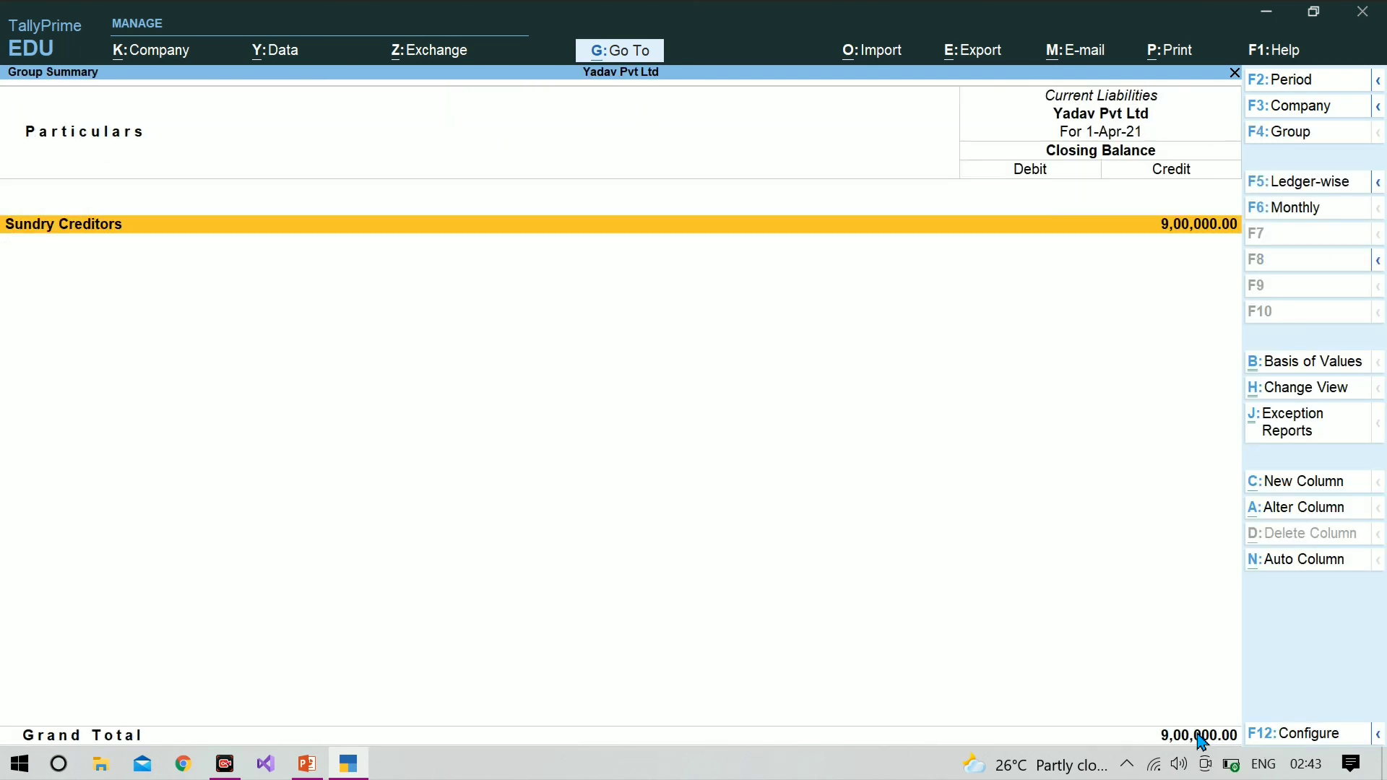
pyautogui.press('Return')
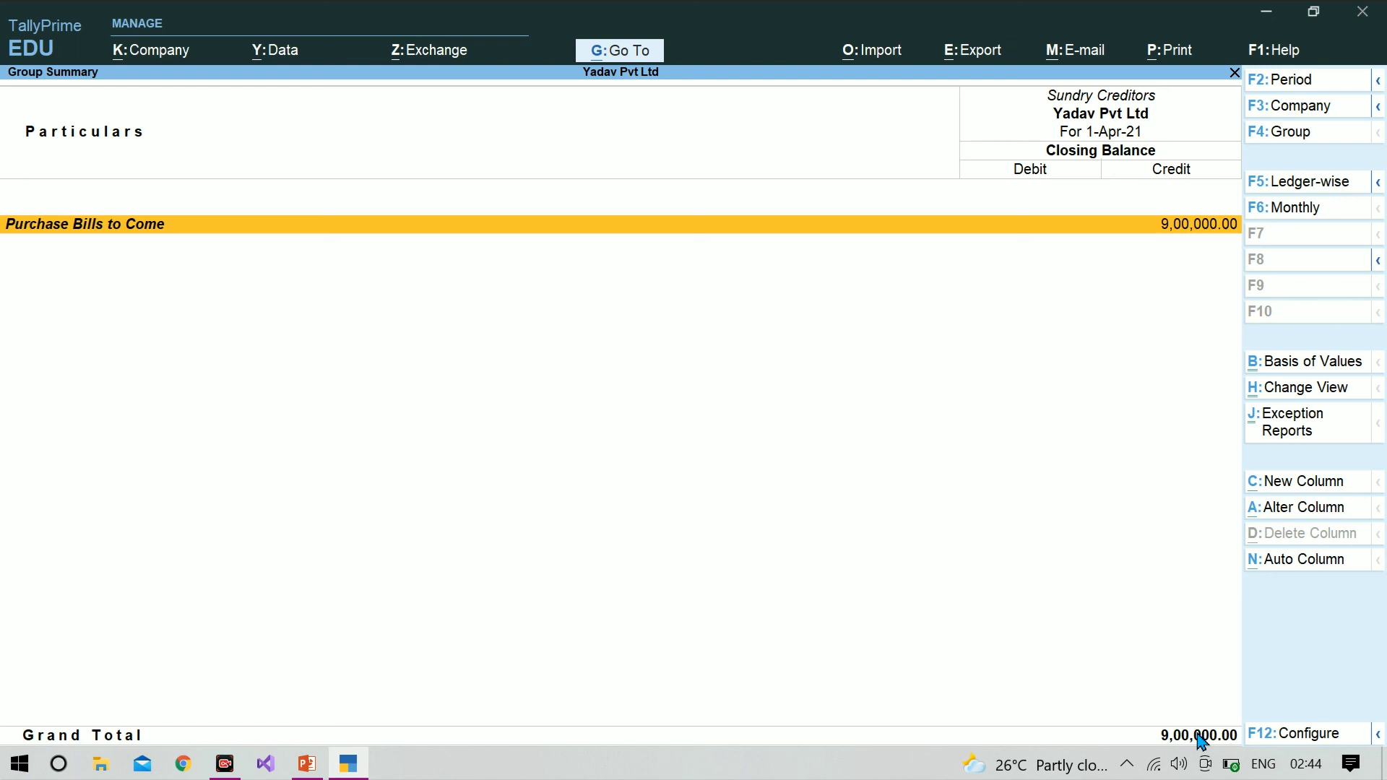
pyautogui.press('Return')
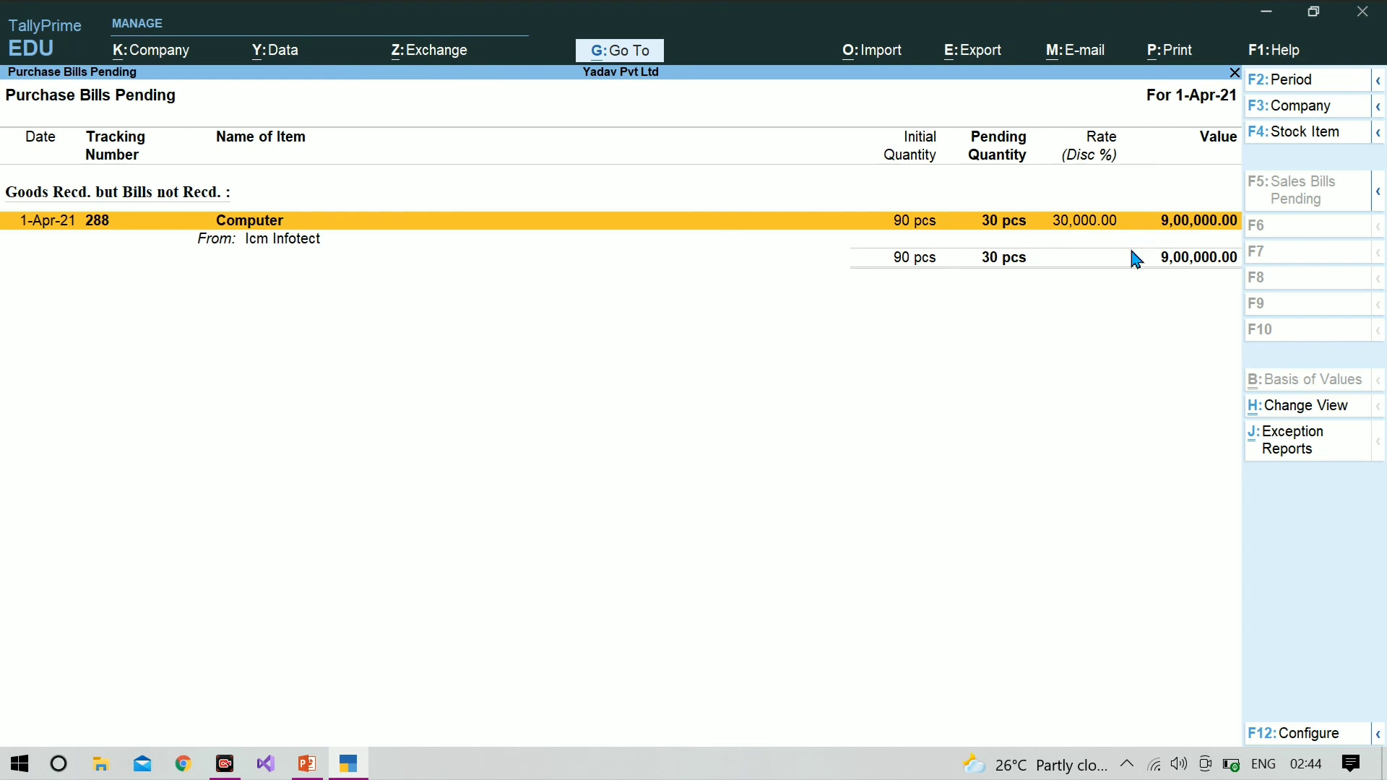
pyautogui.press('Escape')
pyautogui.press('Escape')
pyautogui.press('Escape')
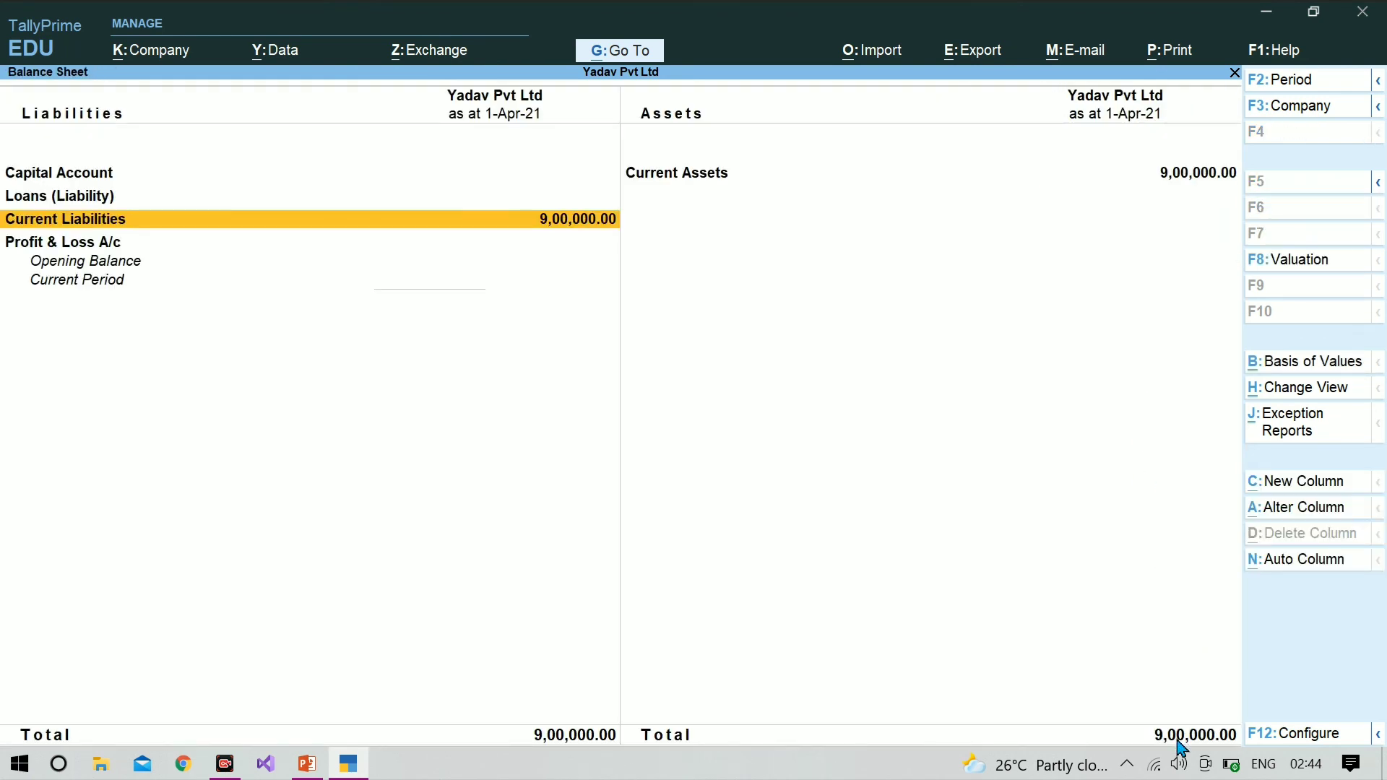
pyautogui.press('Escape')
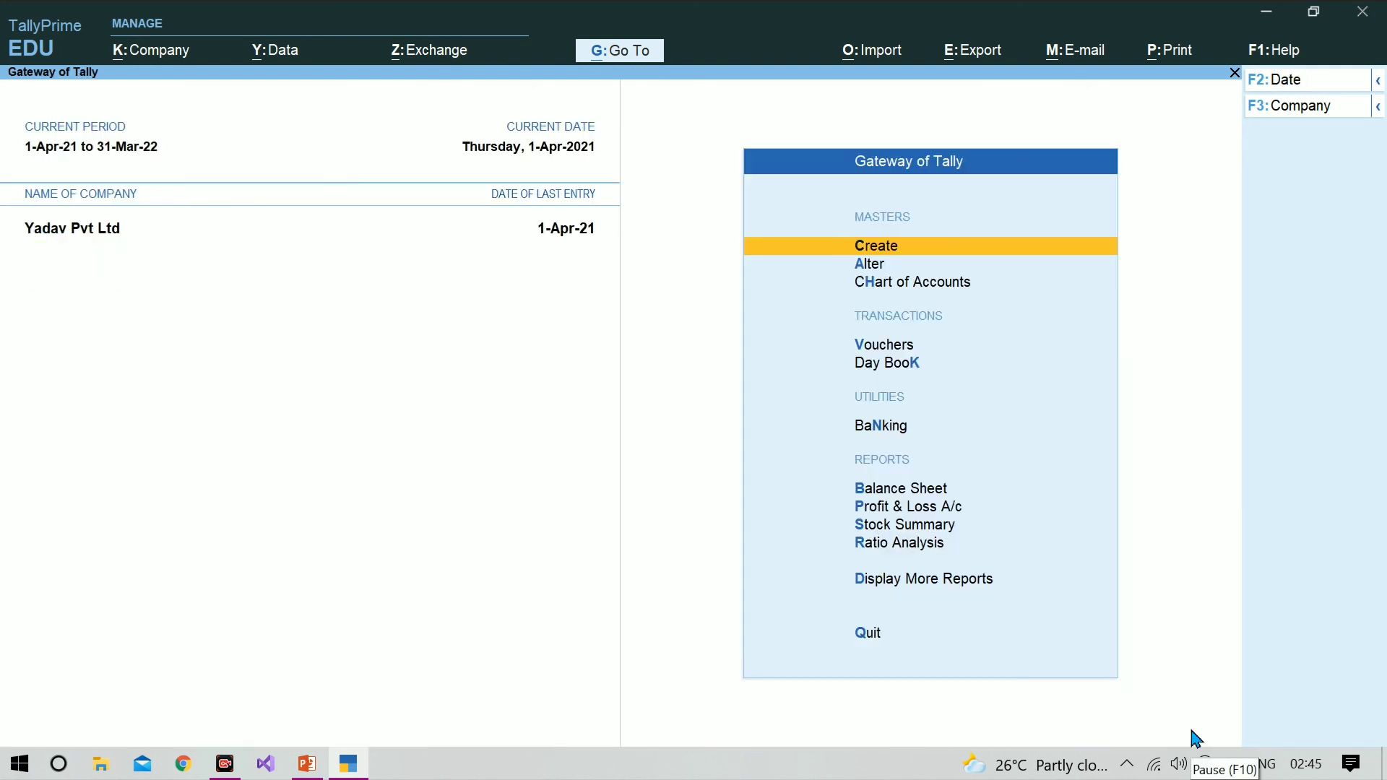
# Step: Open the Statements of Inventory among the additional reports
pyautogui.press('Down')
pyautogui.press('Down')
pyautogui.press('Down')
pyautogui.press('Down')
pyautogui.press('Down')
pyautogui.press('Down')
pyautogui.press('Down')
pyautogui.press('Down')
pyautogui.press('Down')
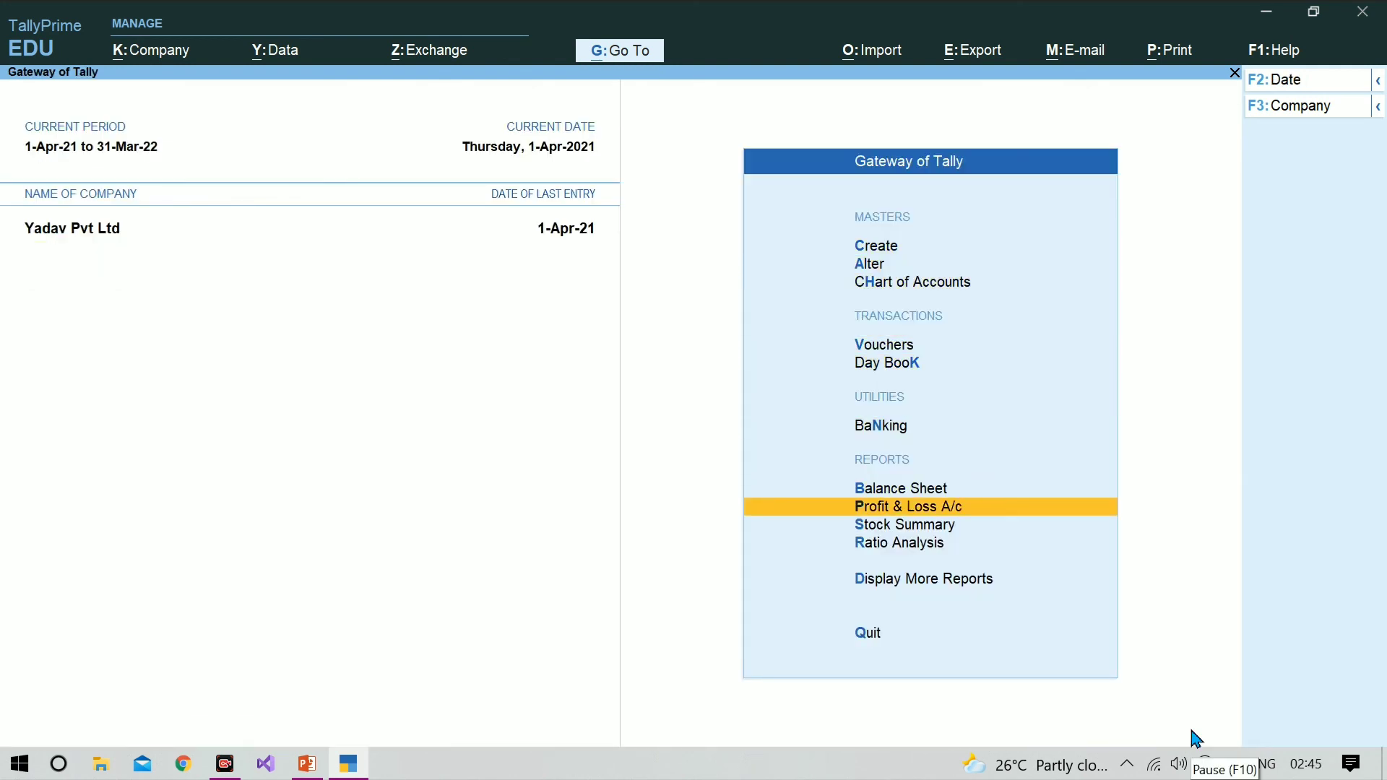
pyautogui.press('Down')
pyautogui.press('Return')
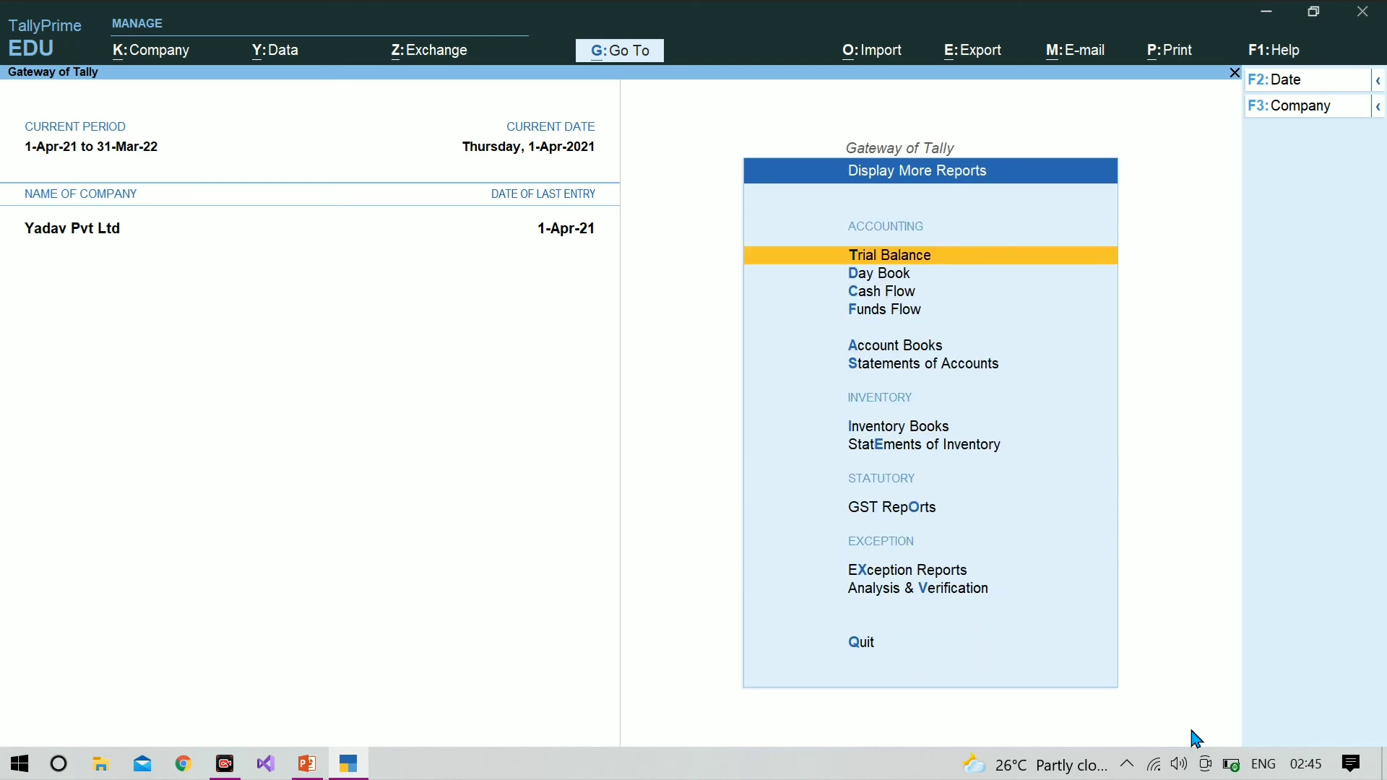
pyautogui.press('Down')
pyautogui.press('Down')
pyautogui.press('Down')
pyautogui.press('Down')
pyautogui.press('Down')
pyautogui.press('Down')
pyautogui.press('Down')
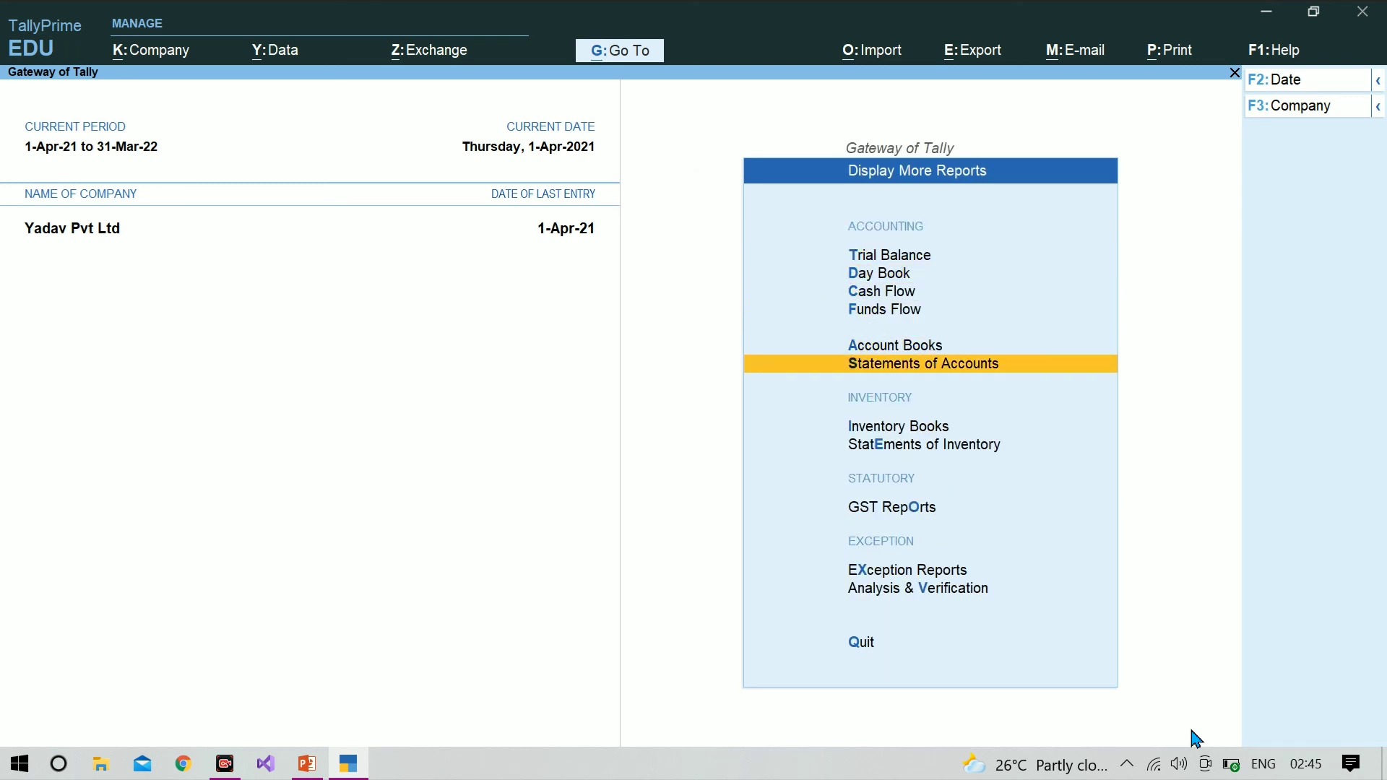
pyautogui.press('Return')
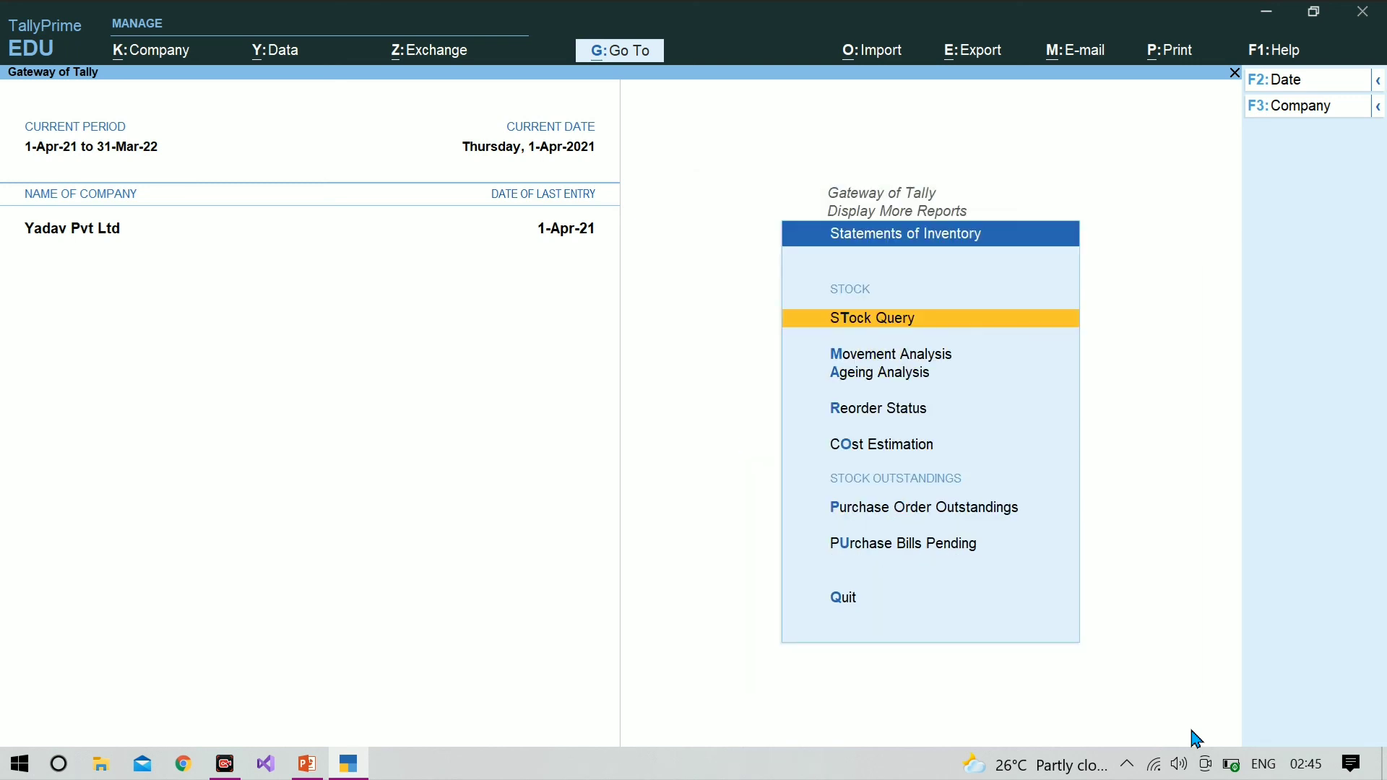
# Step: Display Purchase Order Outstandings for all orders and extend the report from due orders only to every purchase order
pyautogui.press('Down')
pyautogui.press('Down')
pyautogui.press('Down')
pyautogui.press('Down')
pyautogui.press('Down')
pyautogui.press('Down')
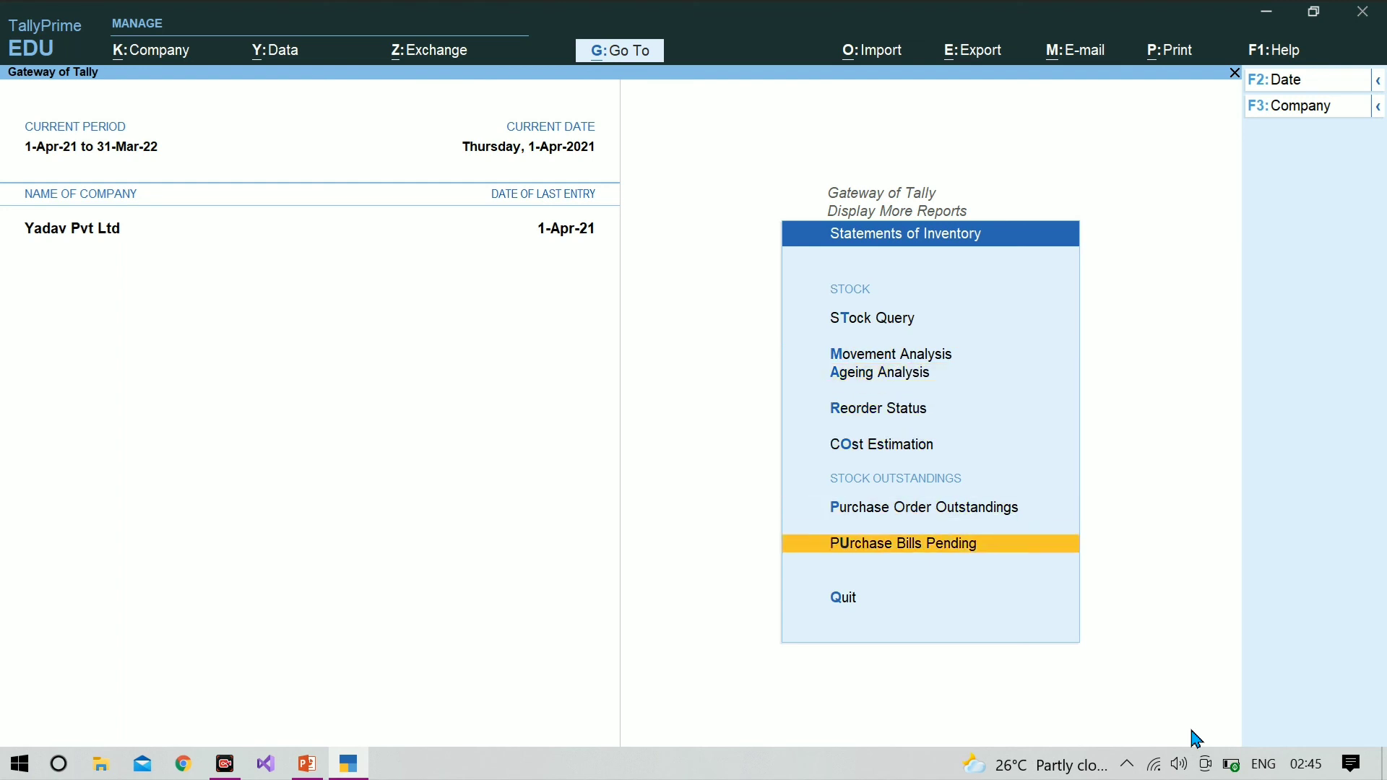
pyautogui.press('Up')
pyautogui.press('Return')
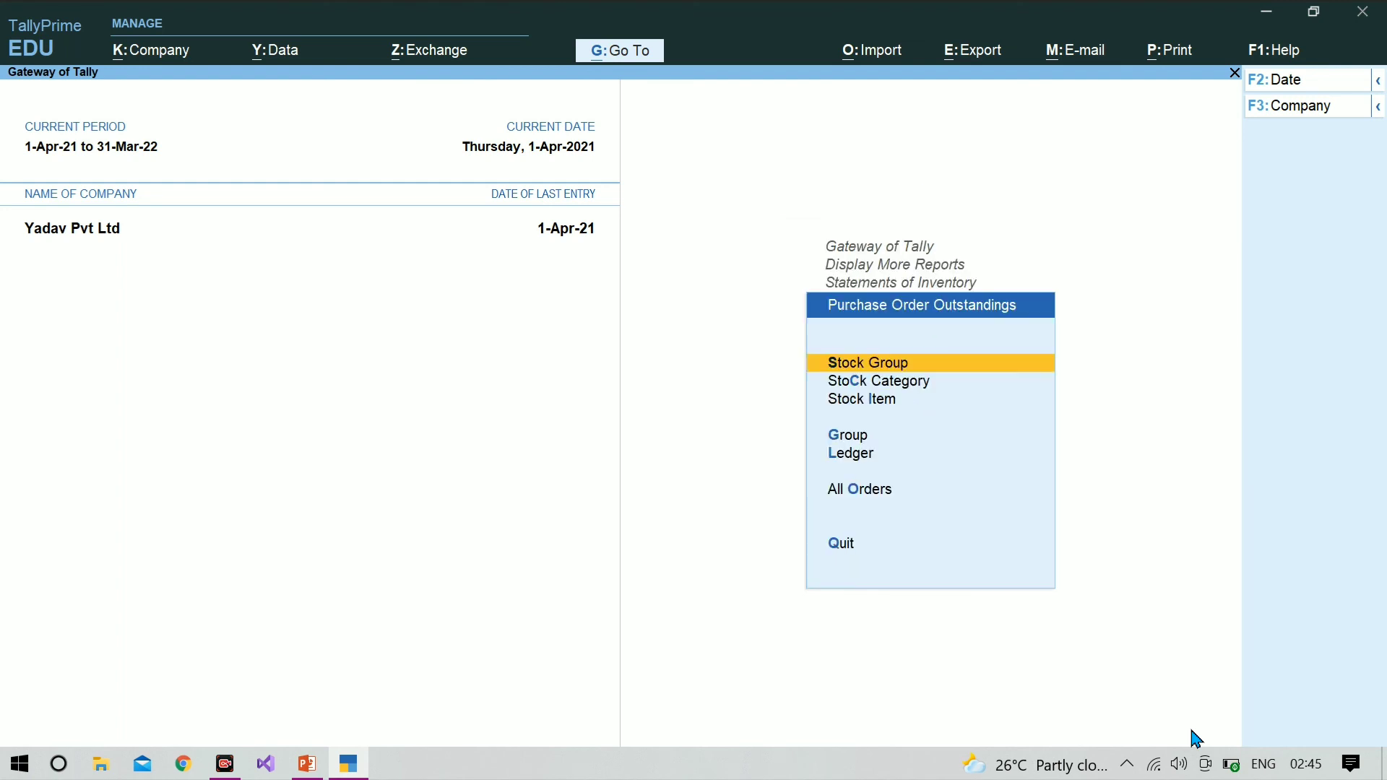
pyautogui.press('Down')
pyautogui.press('Down')
pyautogui.press('Down')
pyautogui.press('Down')
pyautogui.press('Down')
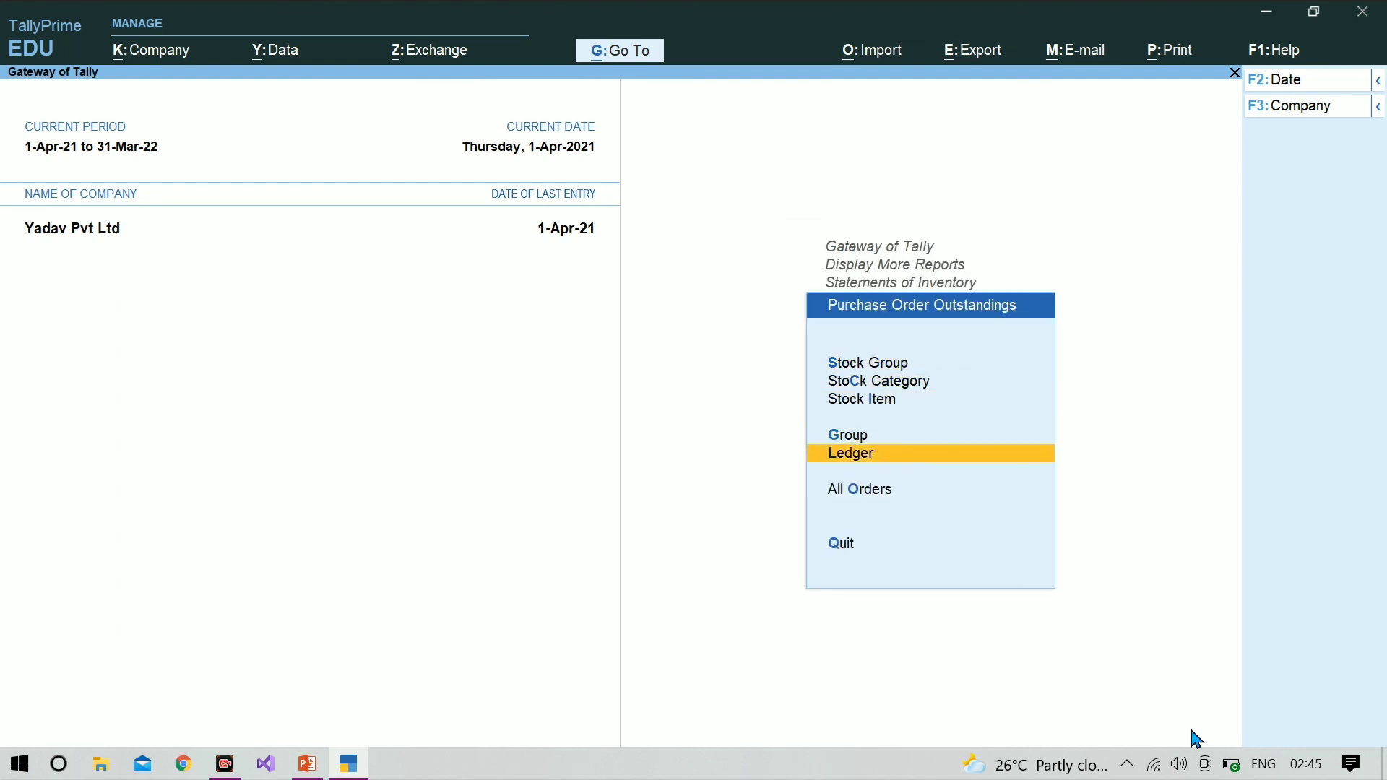
pyautogui.press('Return')
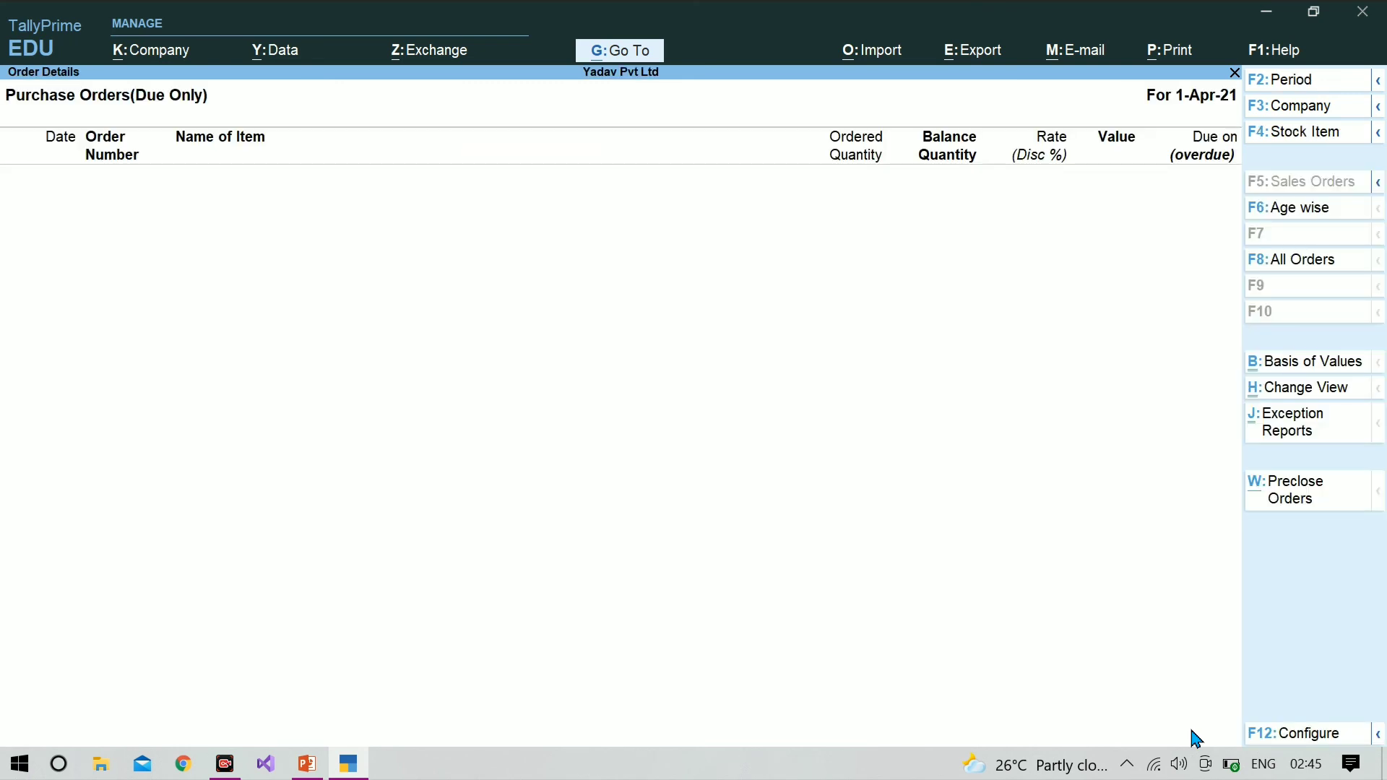
pyautogui.press('F8')
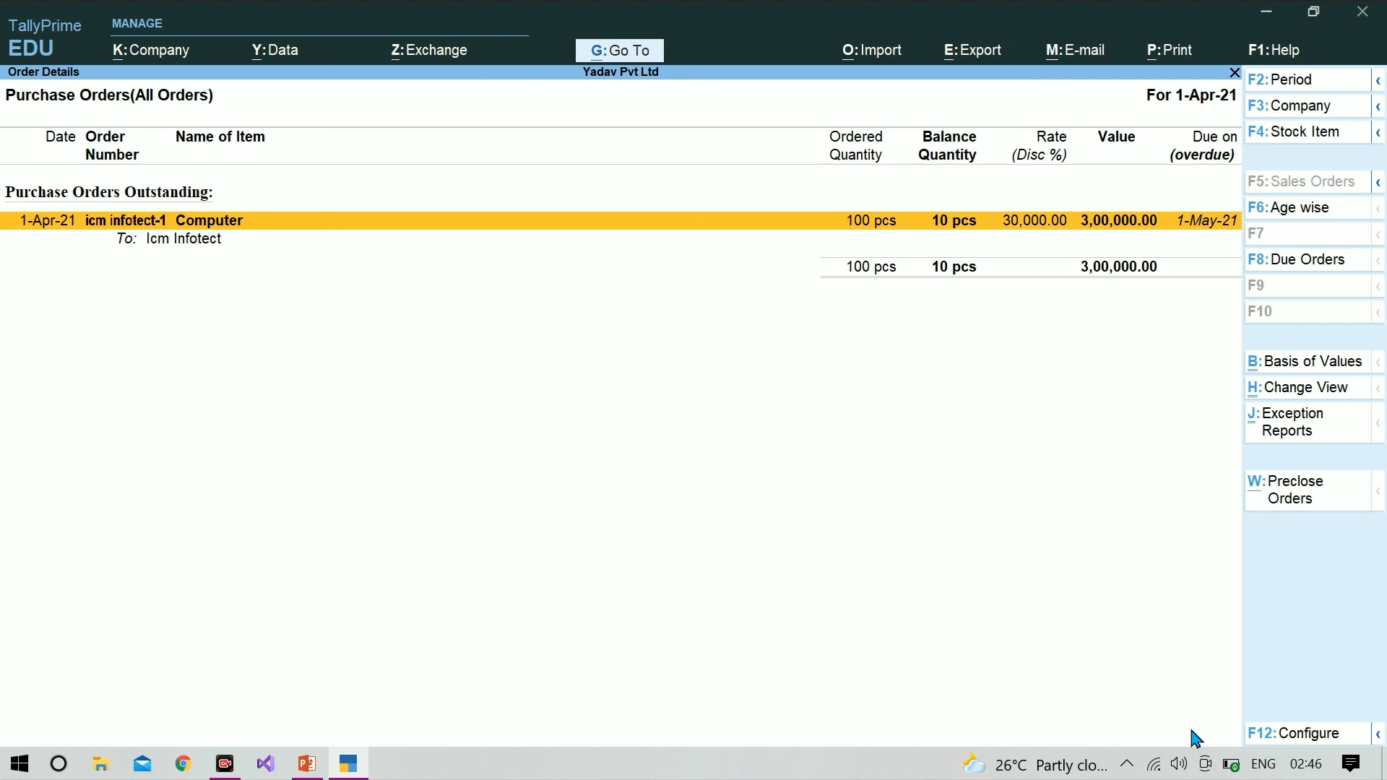
# Step: Preclose the outstanding Computer purchase order to Icm Infotect with a pre-close quantity of 10 pcs
pyautogui.hotkey('ctrl', 'w')
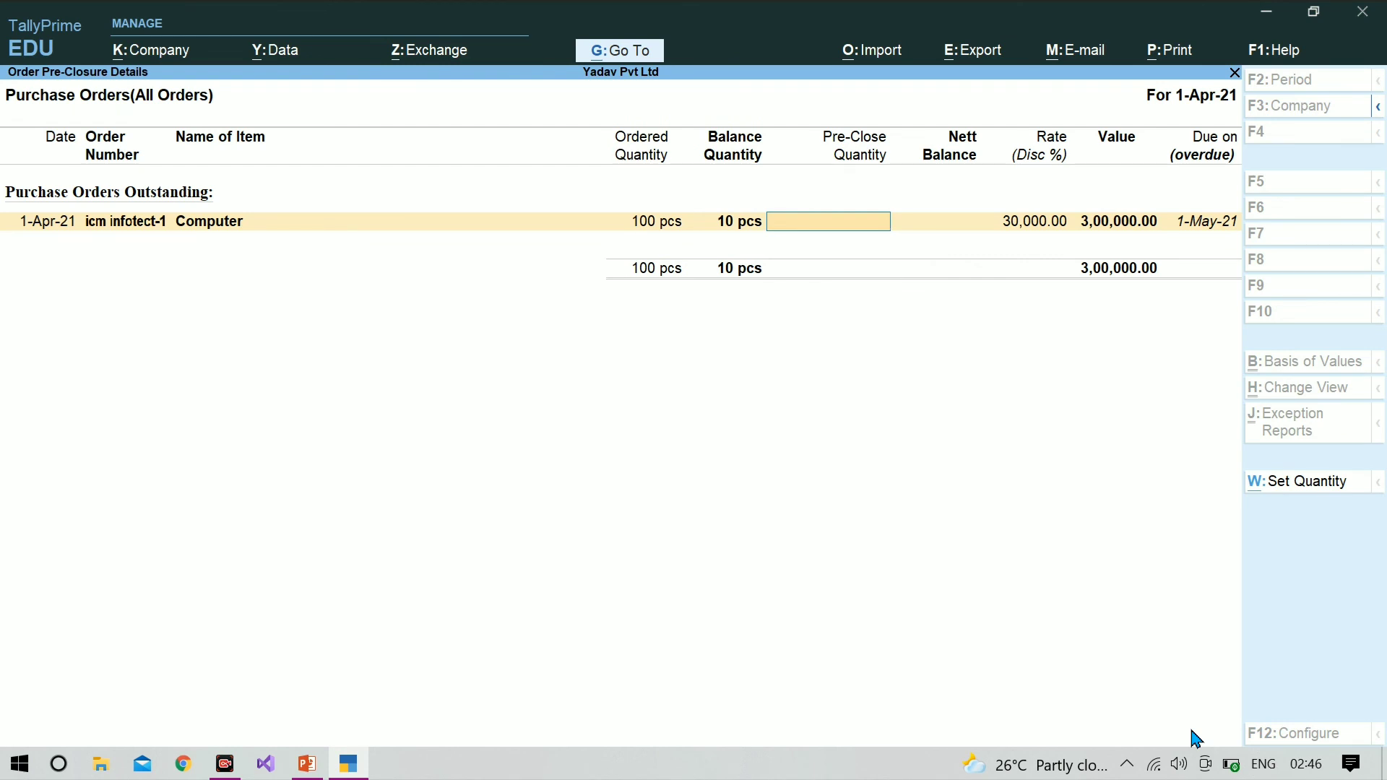
pyautogui.write('10')
pyautogui.press('Return')
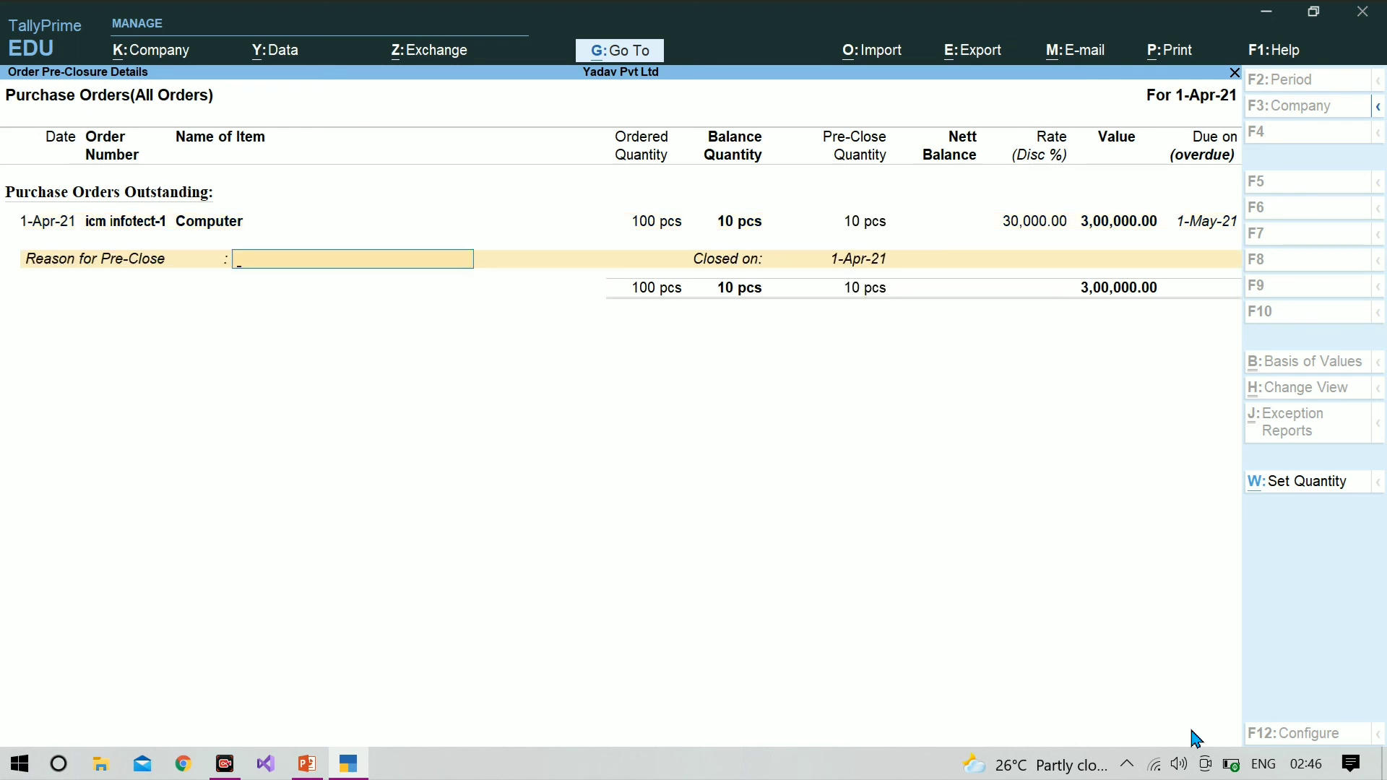
# Step: Give "goods defective" as the reason for pre-close, keep the closing date 1-Apr-21 and accept the pre-closure
pyautogui.write('de')
pyautogui.write('f')
pyautogui.write('ec')
pyautogui.write('tive')
pyautogui.write('g')
pyautogui.write('oodsa')
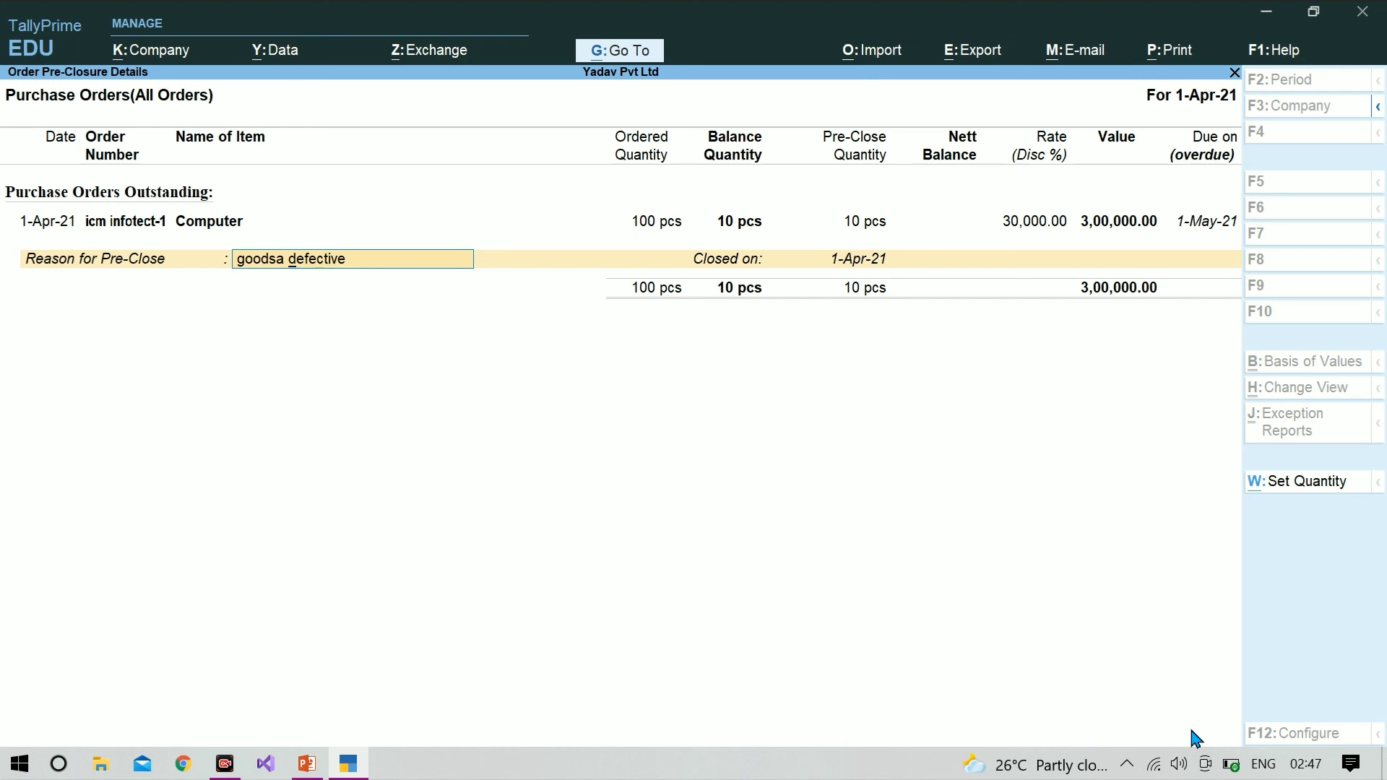
pyautogui.press('BackSpace')
pyautogui.press('BackSpace')
pyautogui.press('Return')
pyautogui.press('Return')
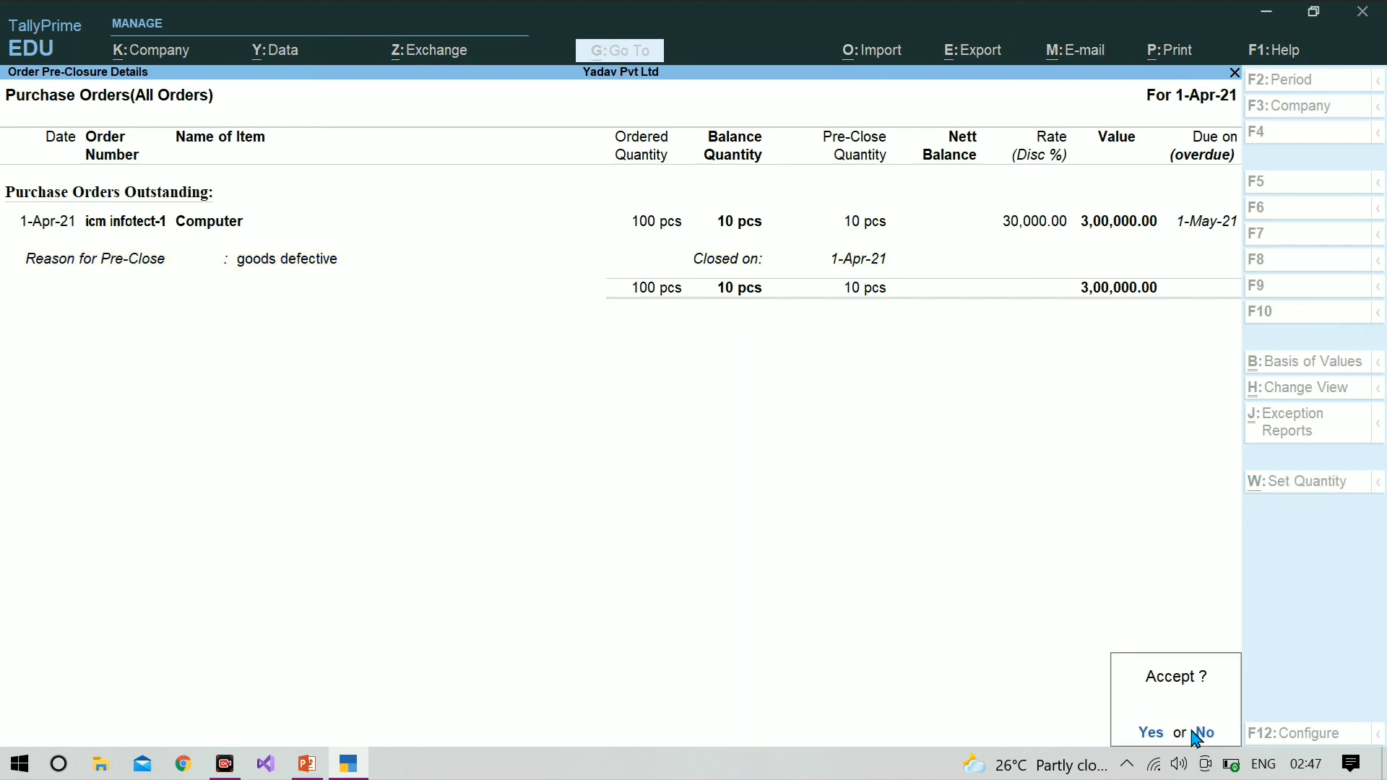
pyautogui.press('Return')
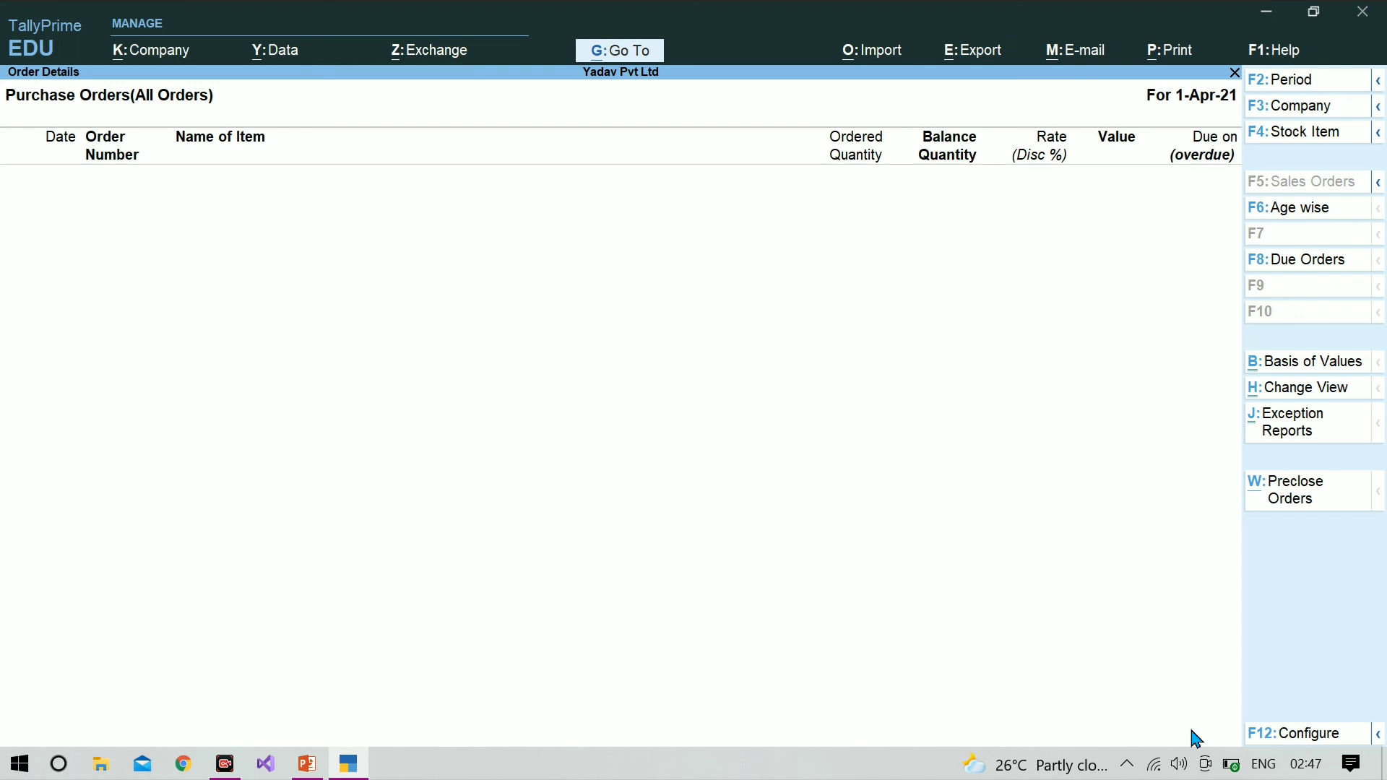
# Step: Close the purchase order report and the inventory statements to return to the Gateway of Tally
pyautogui.press('Escape')
pyautogui.press('Escape')
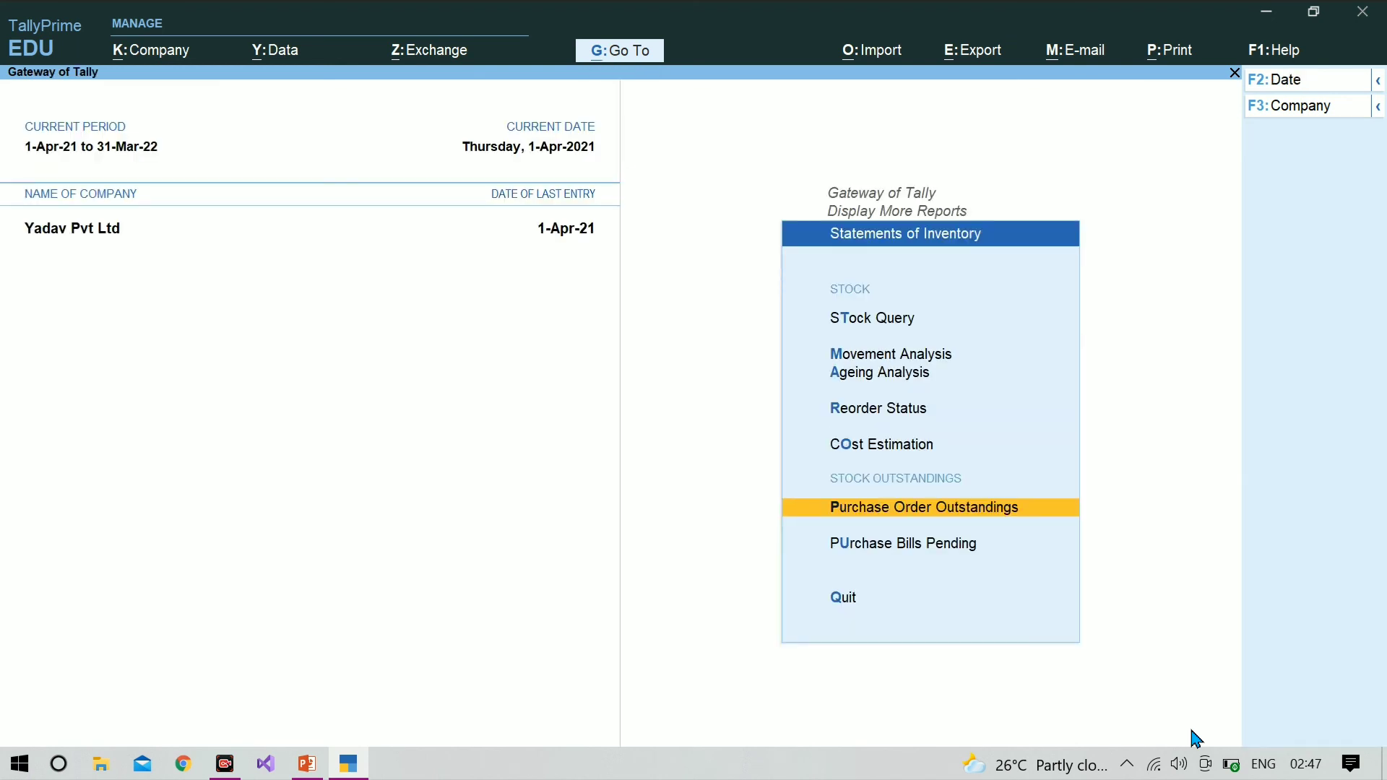
pyautogui.press('Escape')
pyautogui.press('Escape')
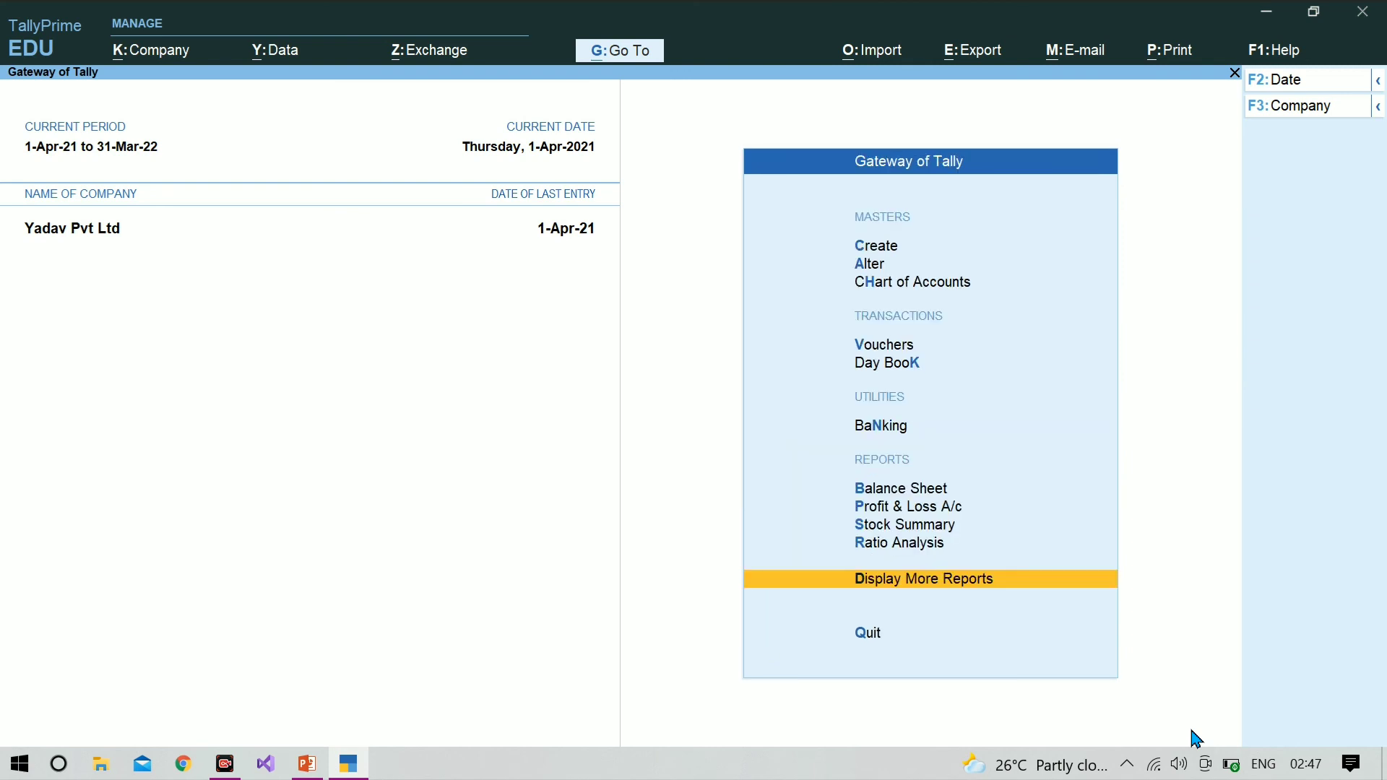
pyautogui.press('Escape')
pyautogui.press('Escape')
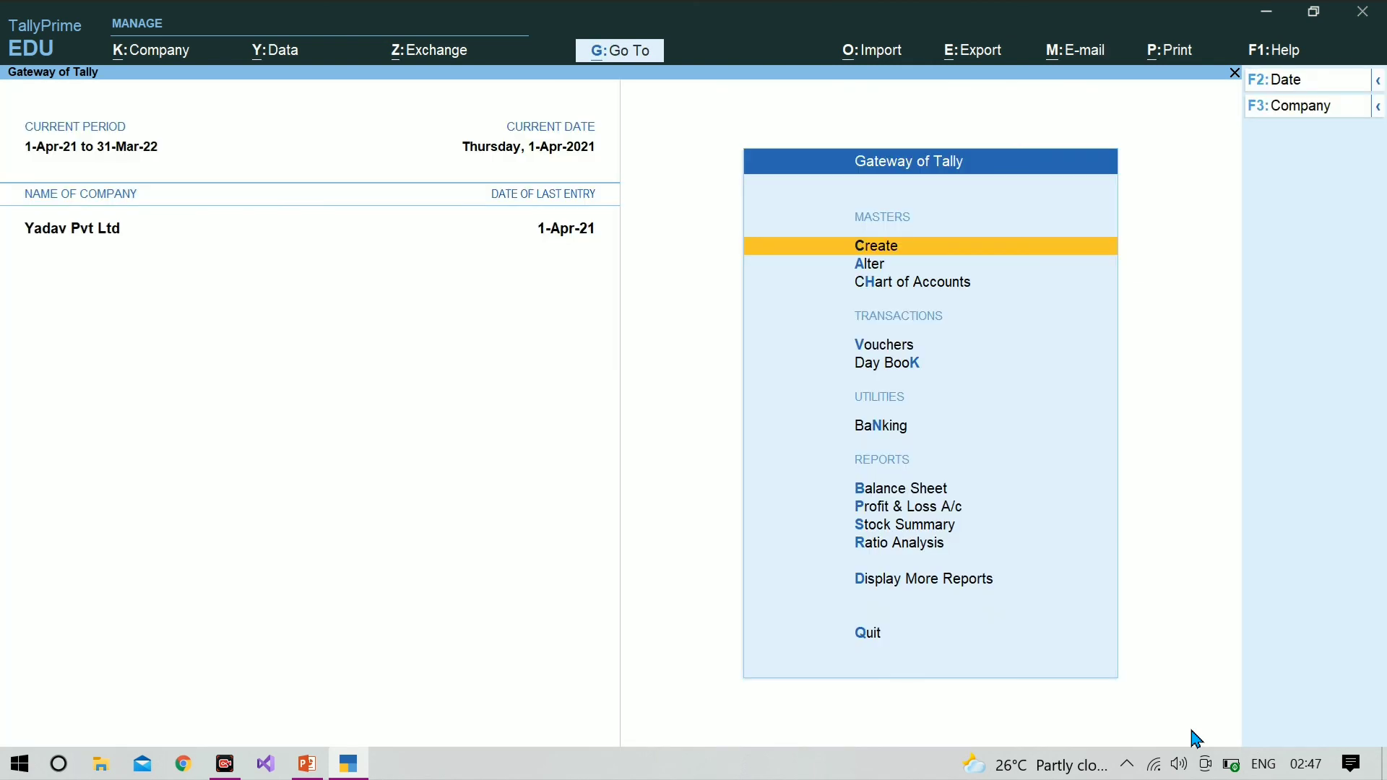